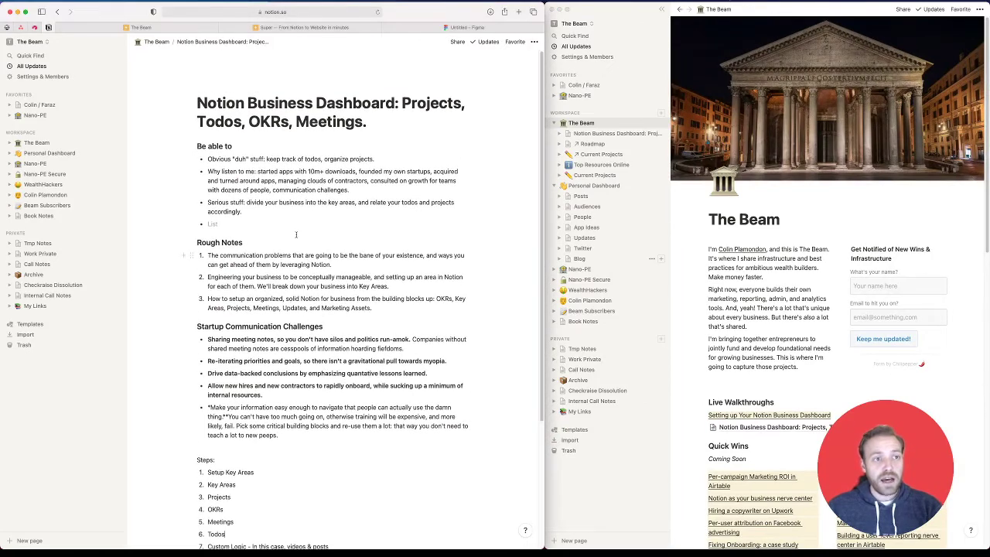
Open The Beam page and look over its walkthroughs and quick wins in both windows
click(37, 143)
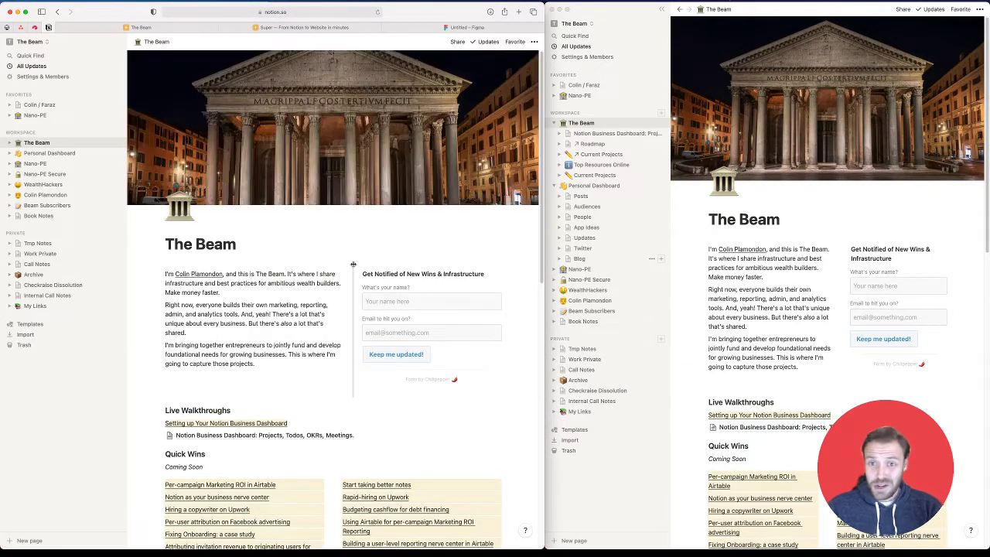
scroll(353, 264, down, 3)
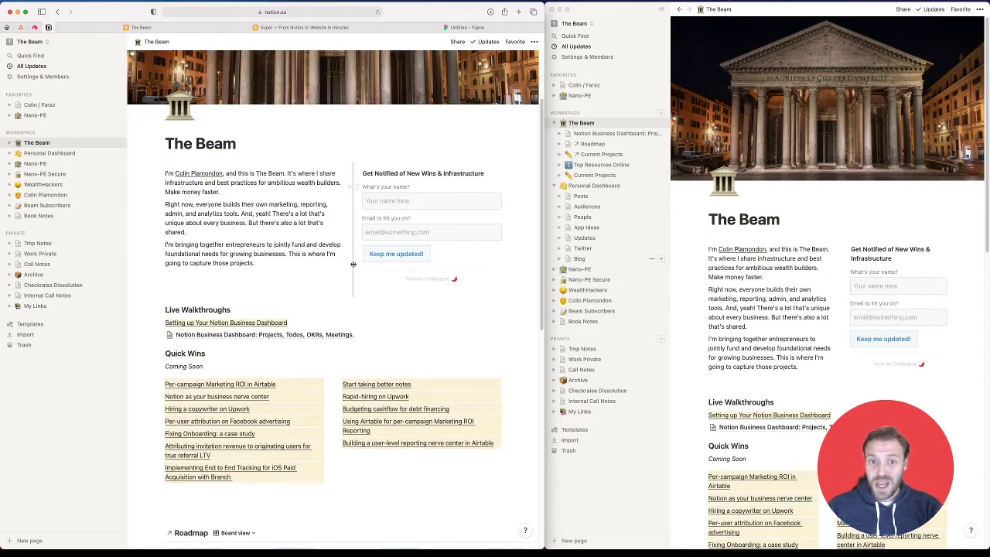
scroll(352, 264, up, 2)
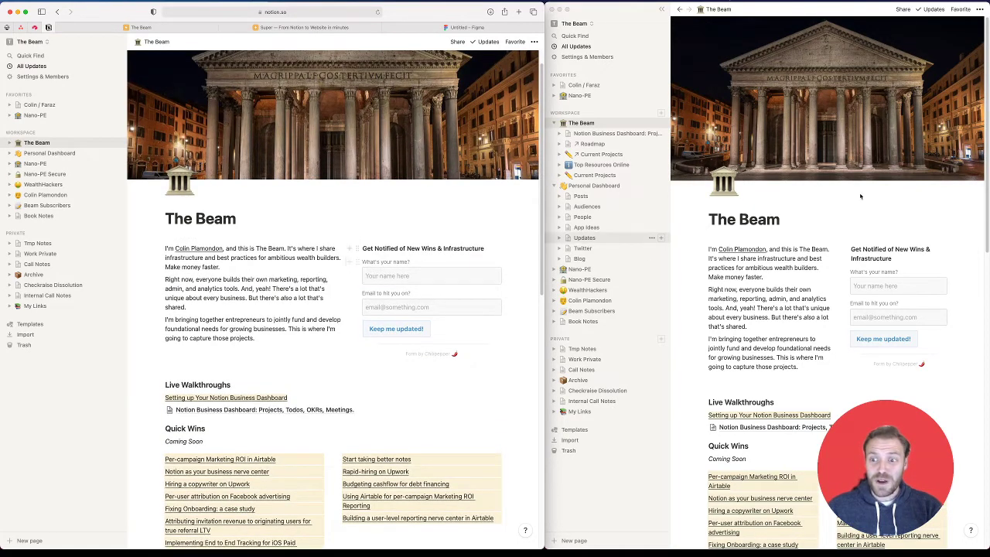
scroll(891, 203, down, 4)
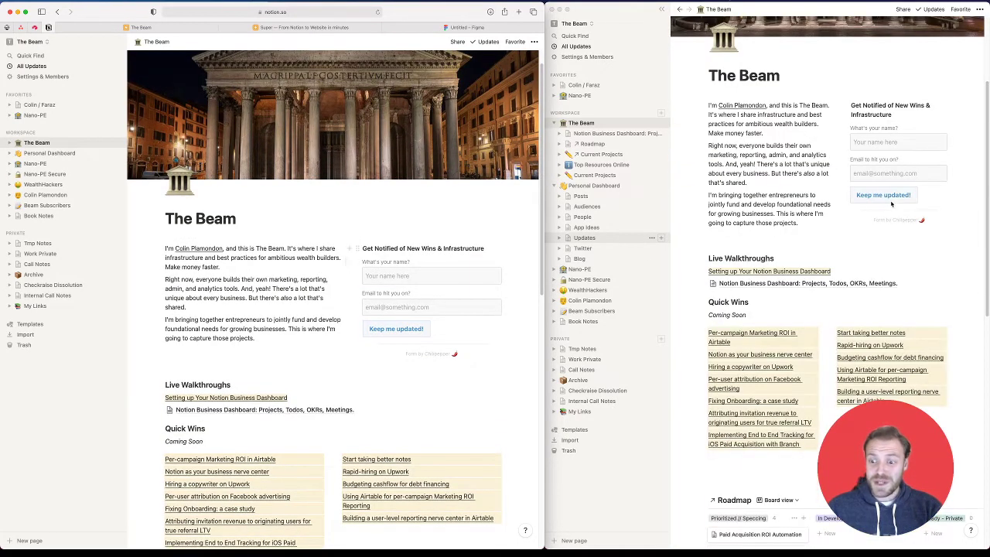
click(797, 224)
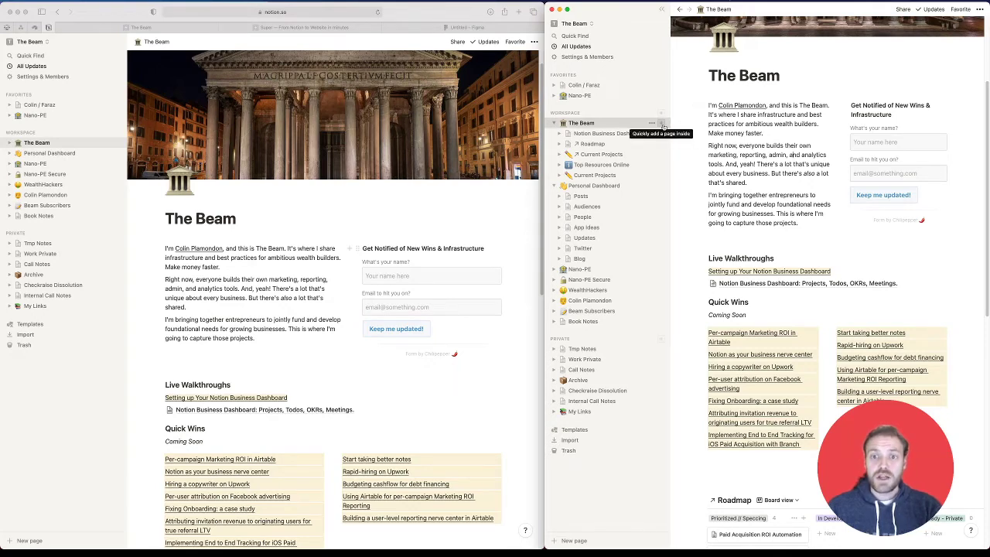
Create a table database named Projects as a new page inside The Beam
click(554, 186)
click(659, 123)
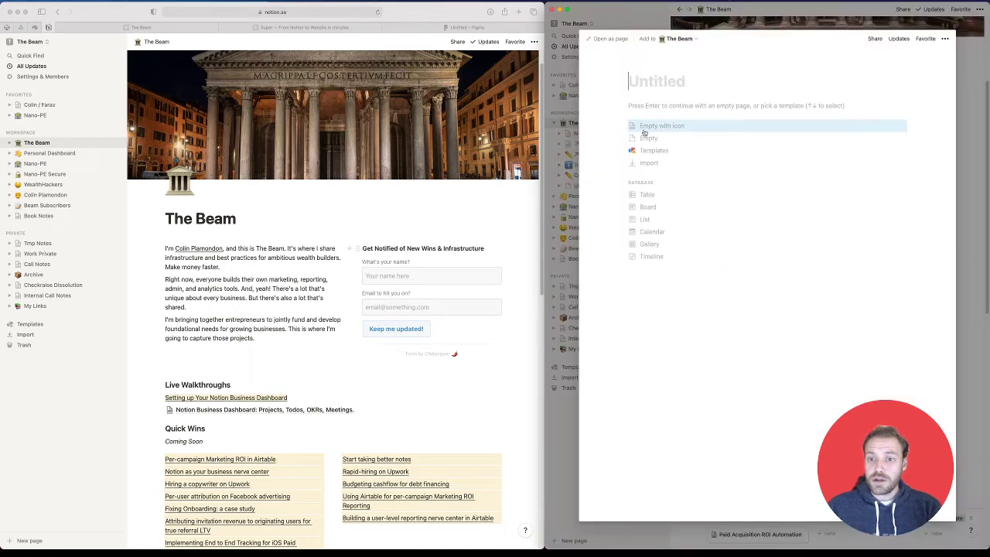
text(Projects)
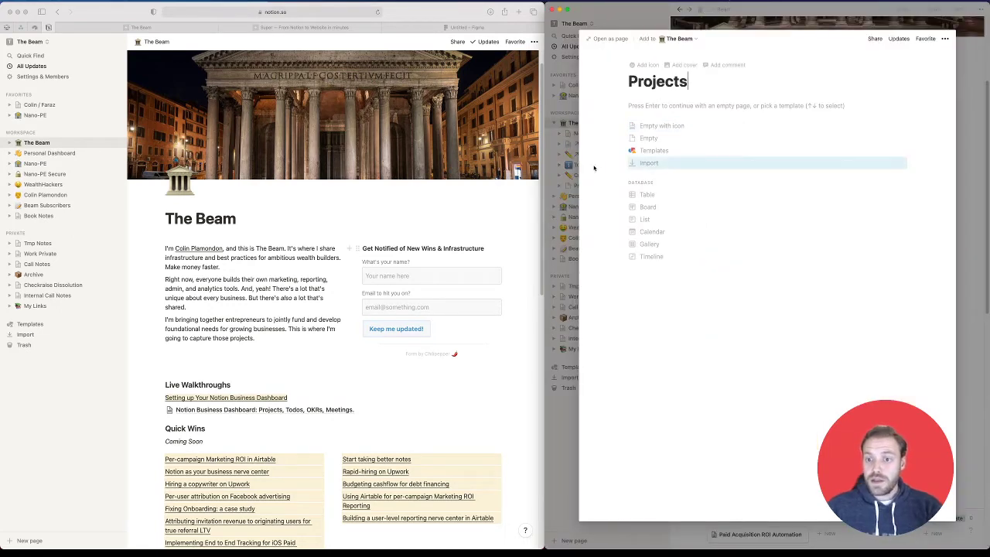
key(Down)
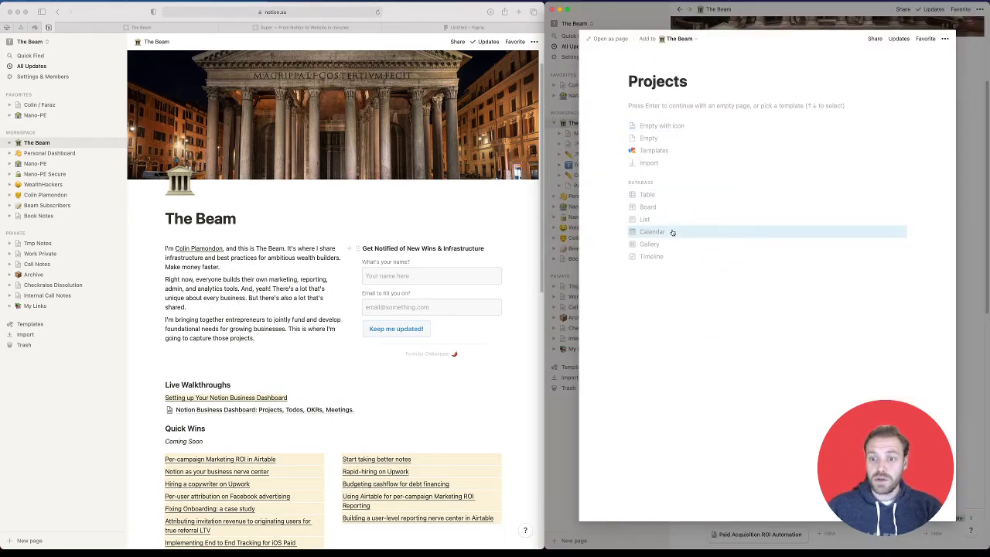
click(669, 198)
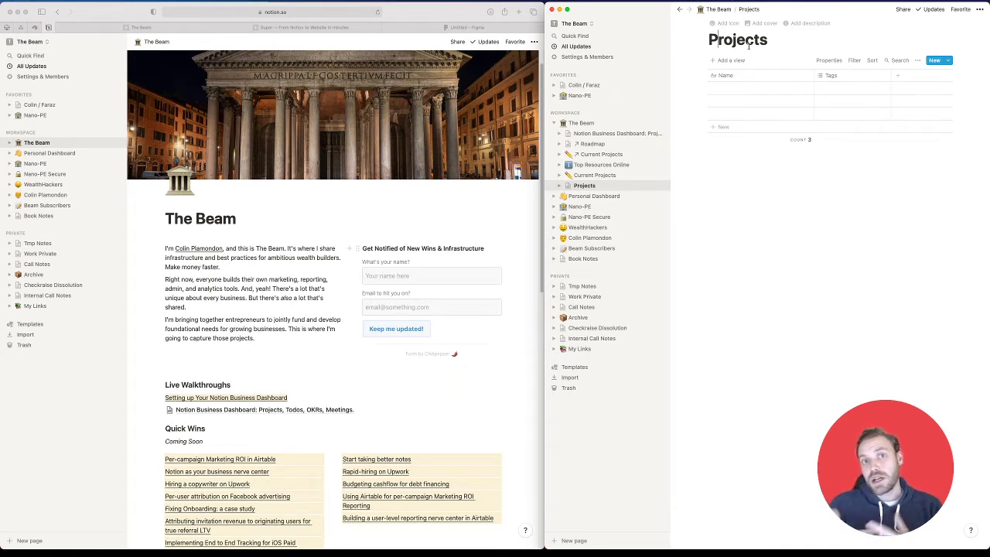
Copy the title "Notion Business Dashboard: Projects, Todos, OKRs, Meetings." from its page into the first row's name in Projects
click(744, 92)
key(Escape)
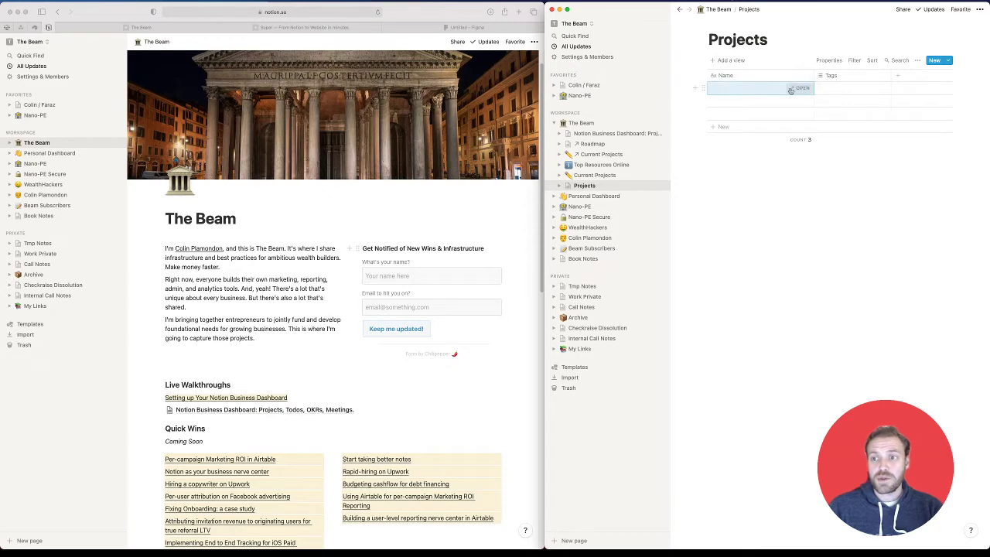
click(609, 134)
drag(824, 70, 707, 117)
key(ctrl+c)
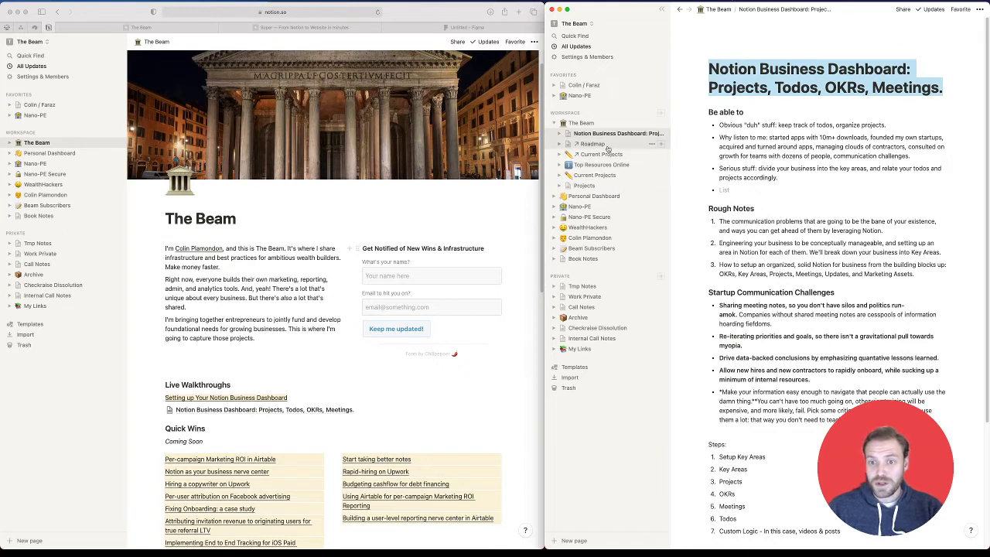
click(585, 186)
click(734, 88)
key(ctrl+v)
key(Escape)
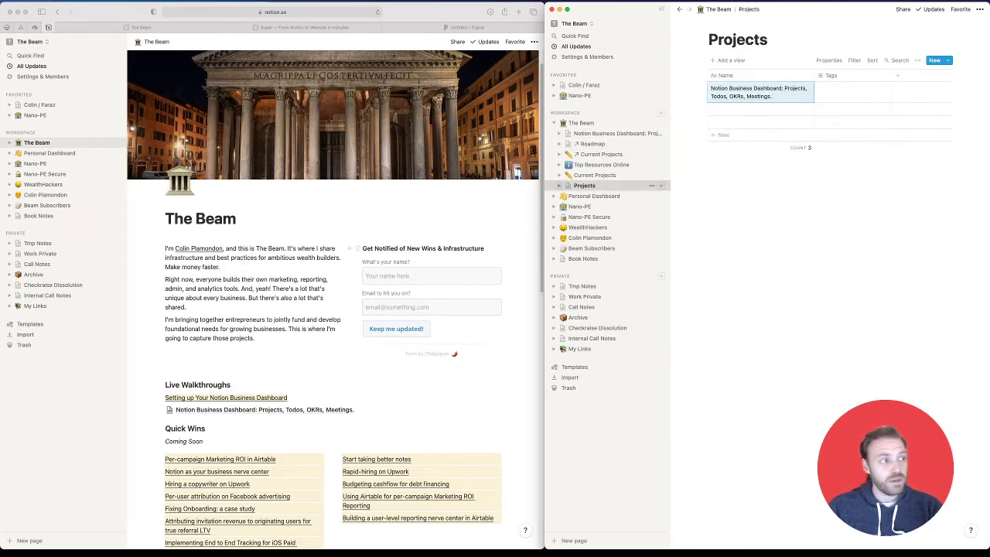
Rename the Tags column of the Projects table to Business Area
key(super+Tab)
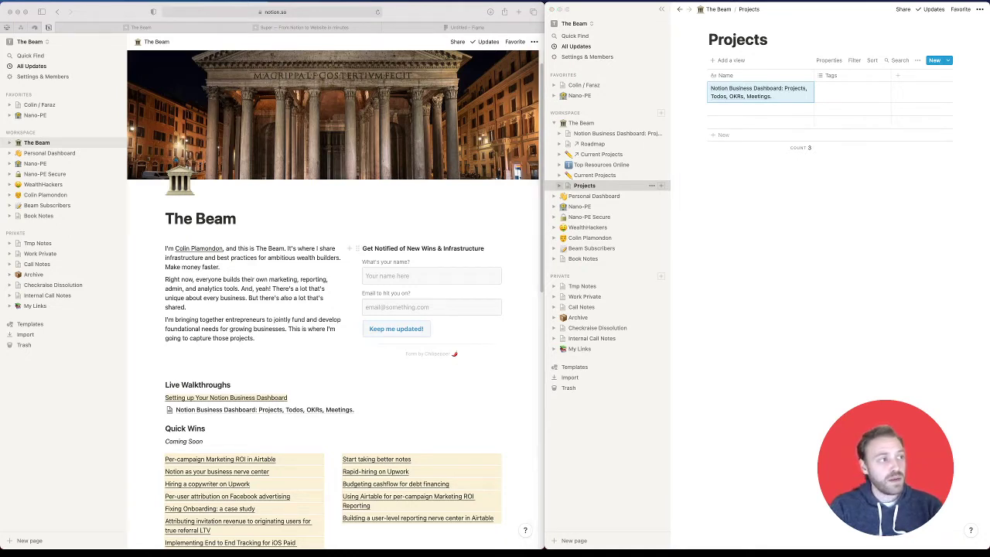
click(849, 78)
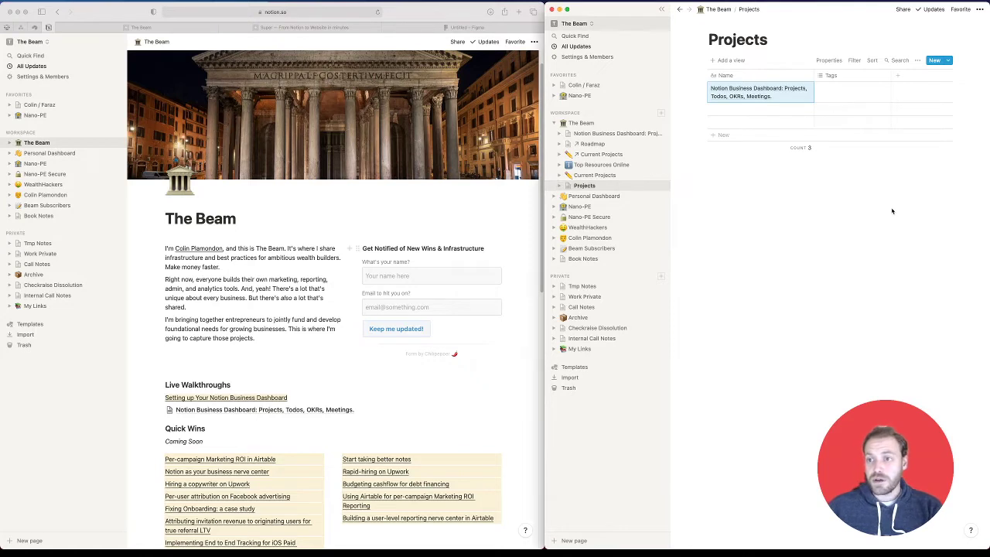
click(848, 80)
text(Business Areas)
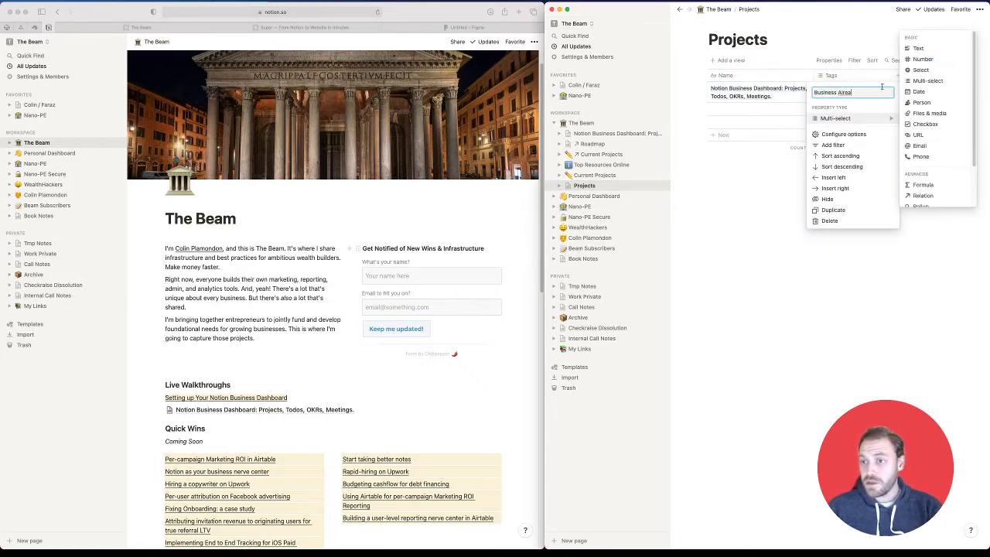
key(Return)
click(855, 79)
click(851, 92)
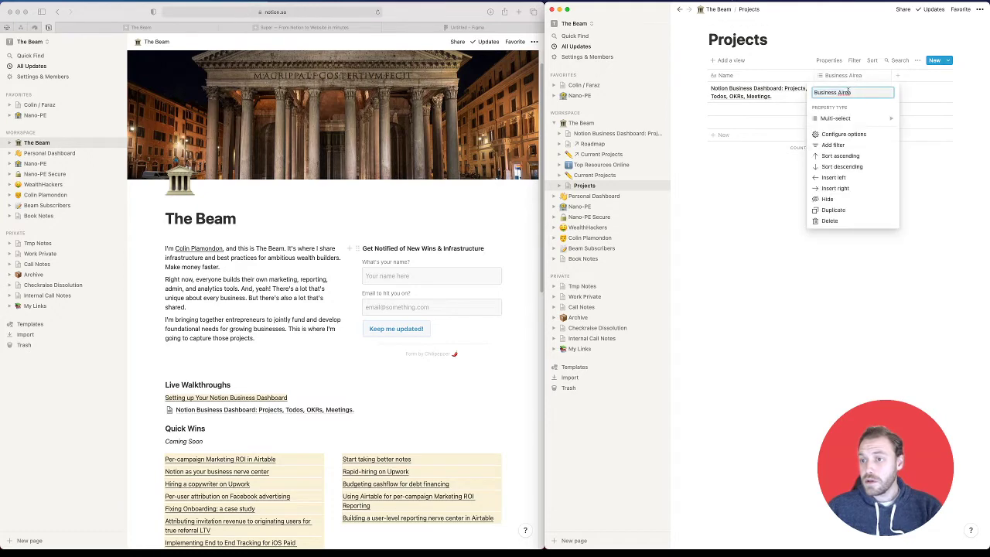
click(829, 221)
click(783, 296)
Add a text column named Linked OKR and a Person column named Assignee to the Projects table
click(897, 75)
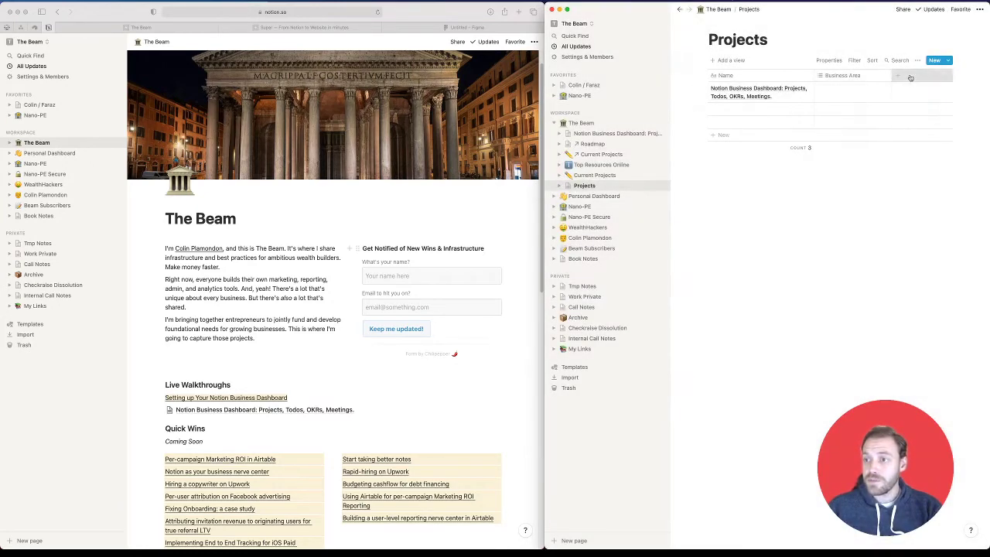
text(Linked OKR)
key(Return)
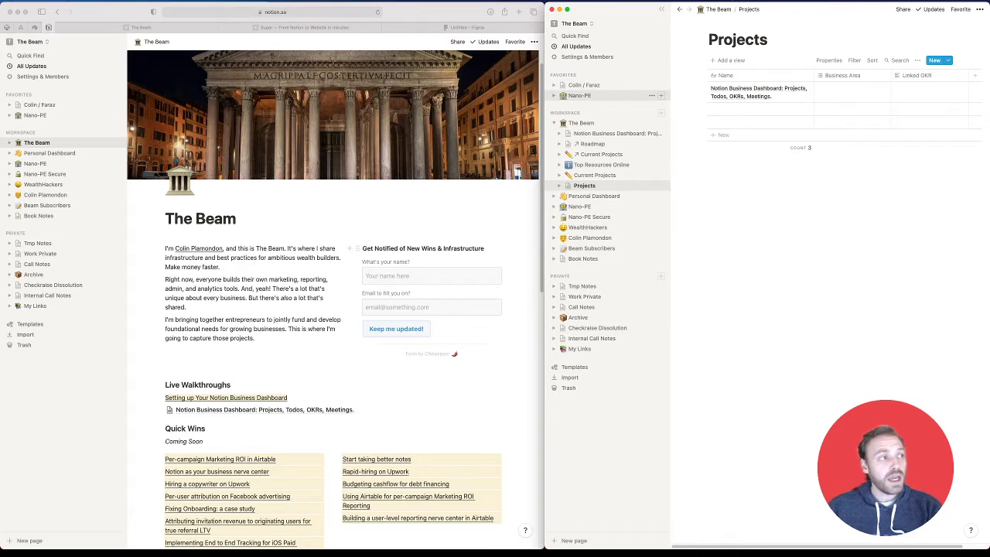
click(975, 75)
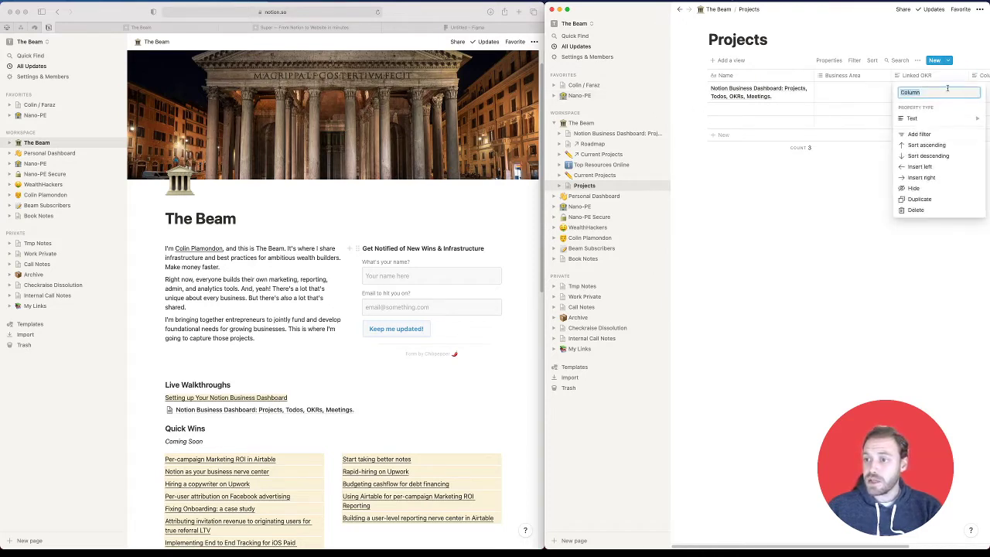
text(Assignee)
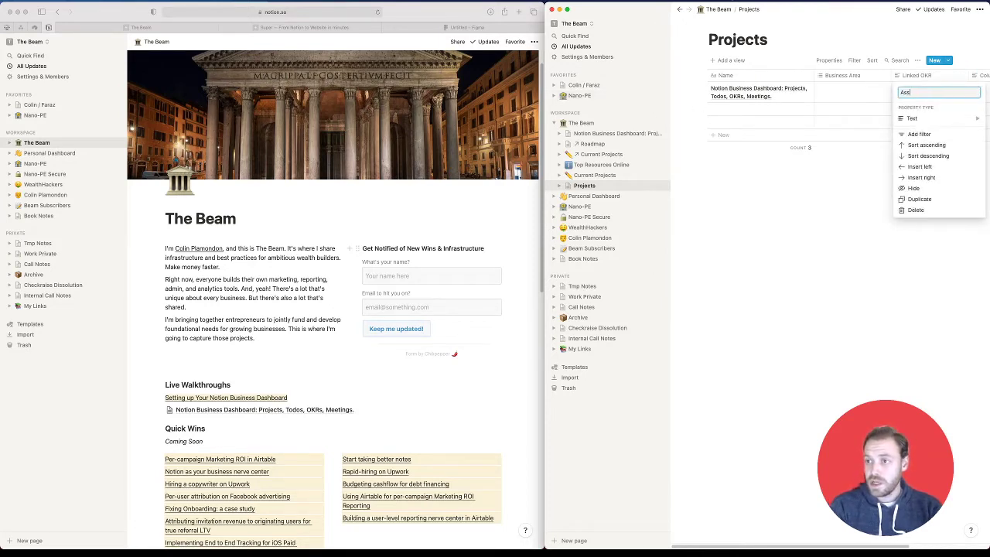
click(941, 118)
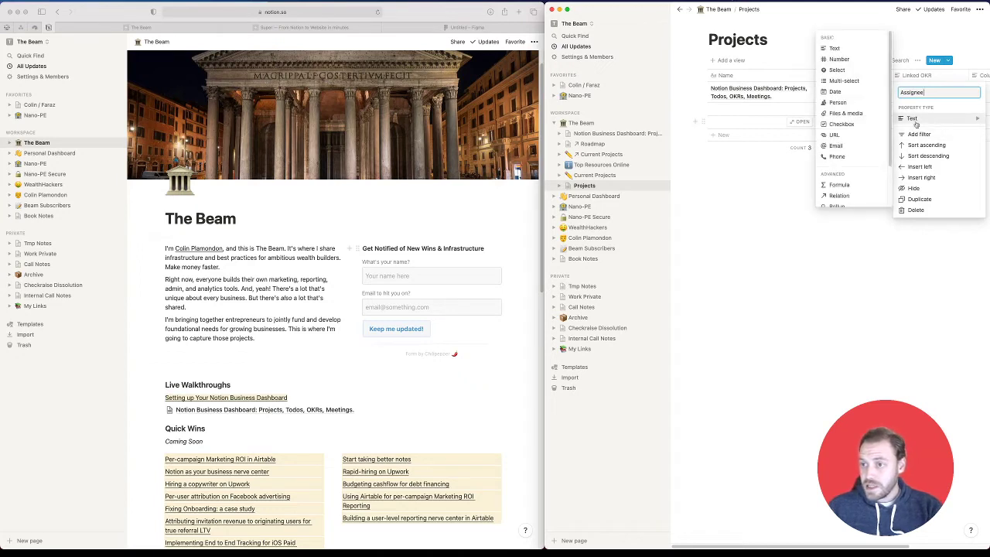
click(843, 103)
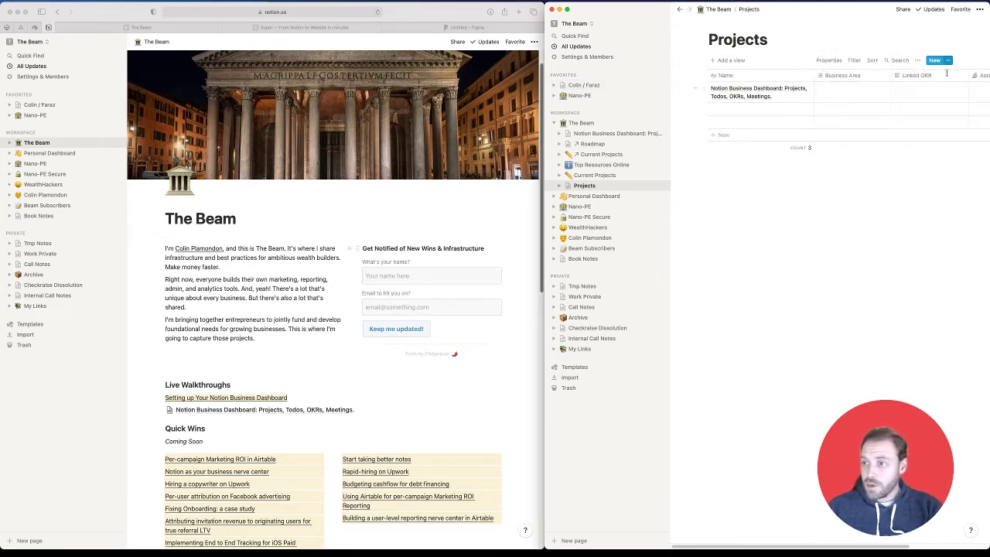
Add three text columns named Meetings, Priority and Status after the Assignee column
scroll(919, 93, right, 3)
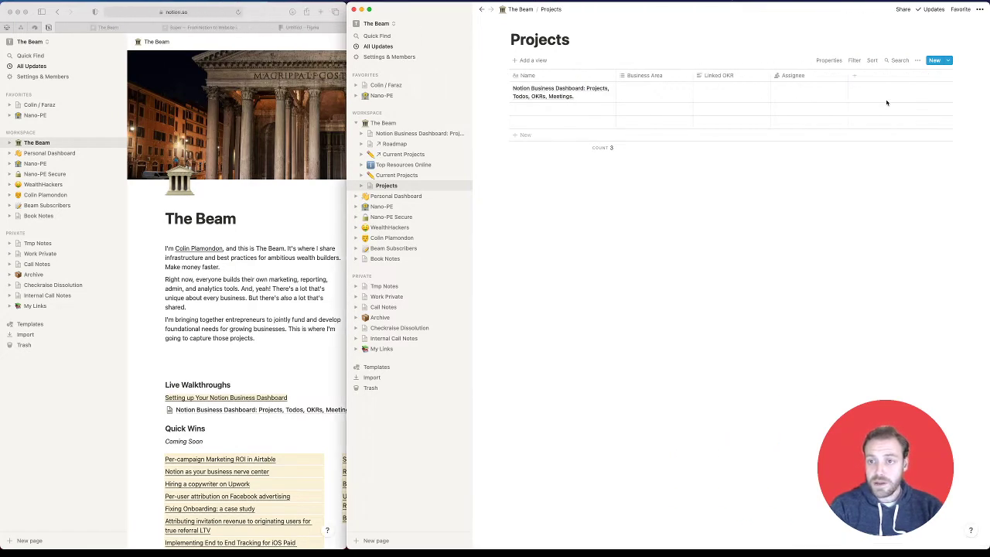
click(857, 78)
text(Meetings)
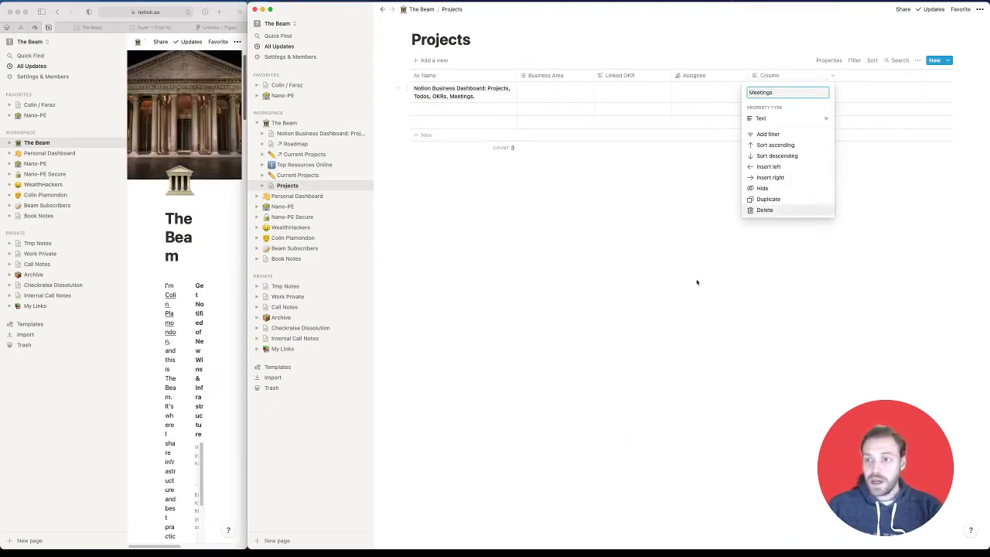
key(Return)
click(832, 75)
text(Priority)
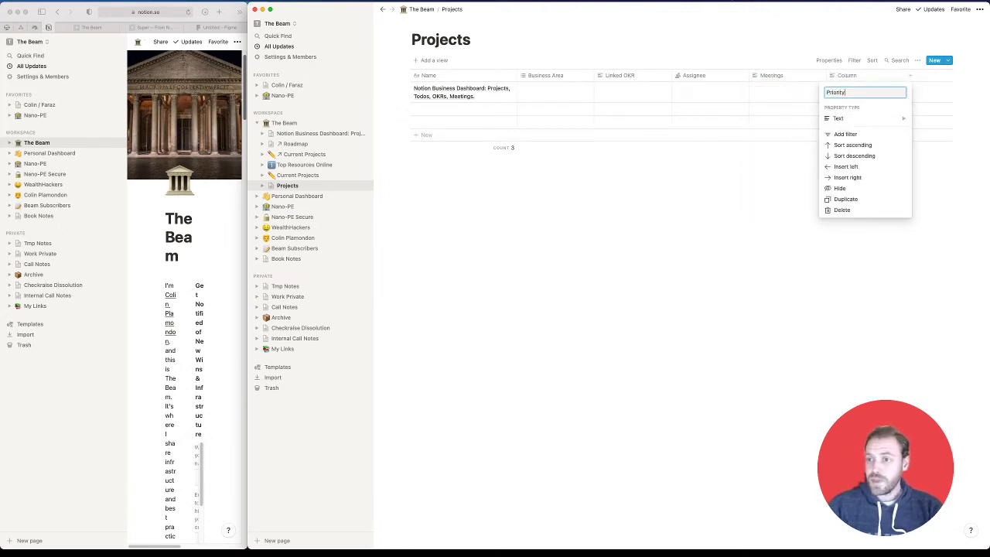
key(Return)
click(933, 77)
text(Status)
key(Return)
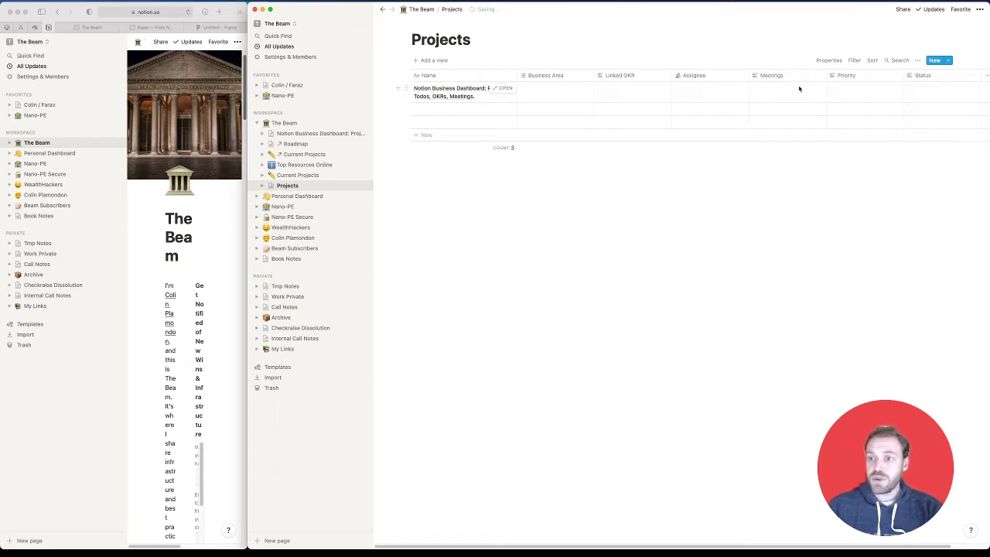
Change the Priority column's property type to Select
click(863, 76)
mouse_move(851, 118)
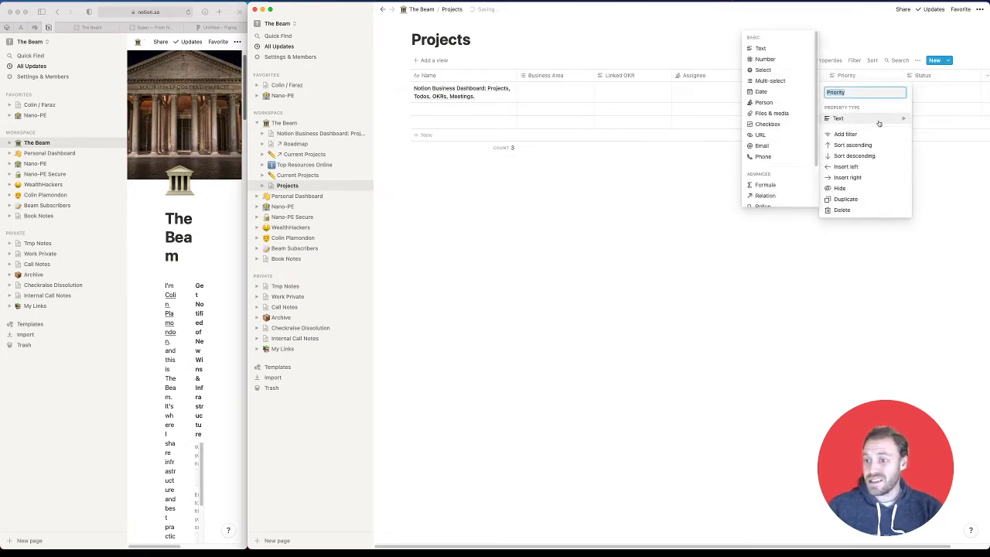
click(766, 69)
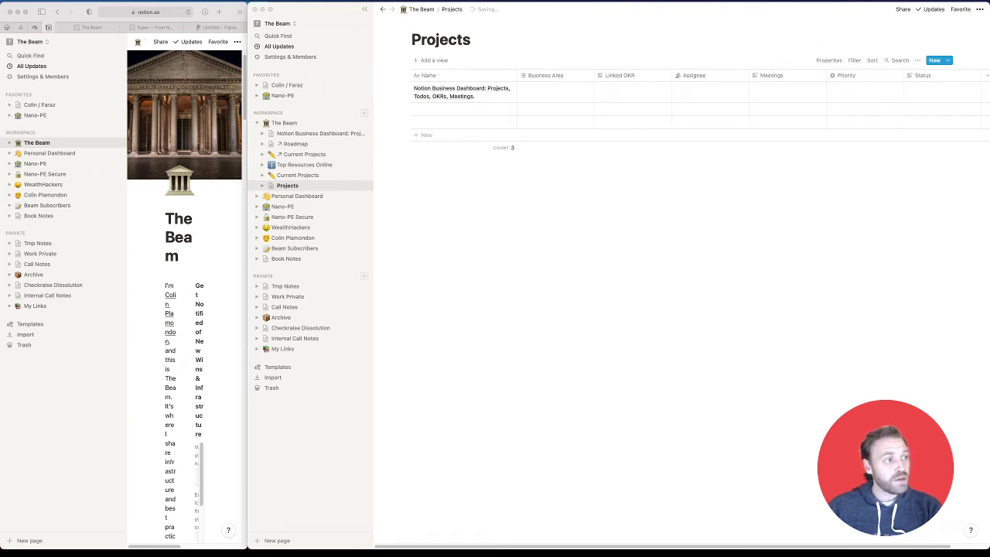
Create the Priority option Highest and assign it to the first project row
click(863, 95)
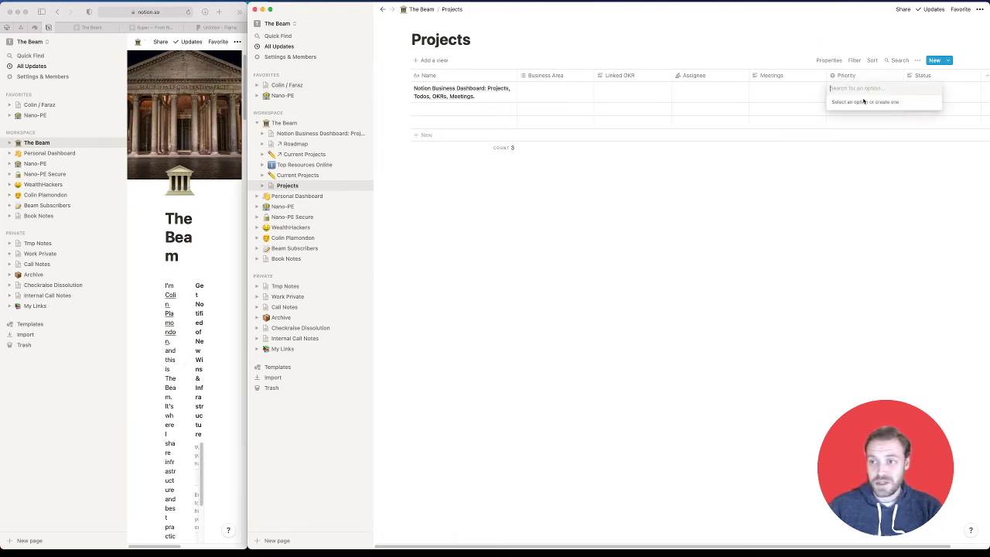
click(850, 77)
click(851, 76)
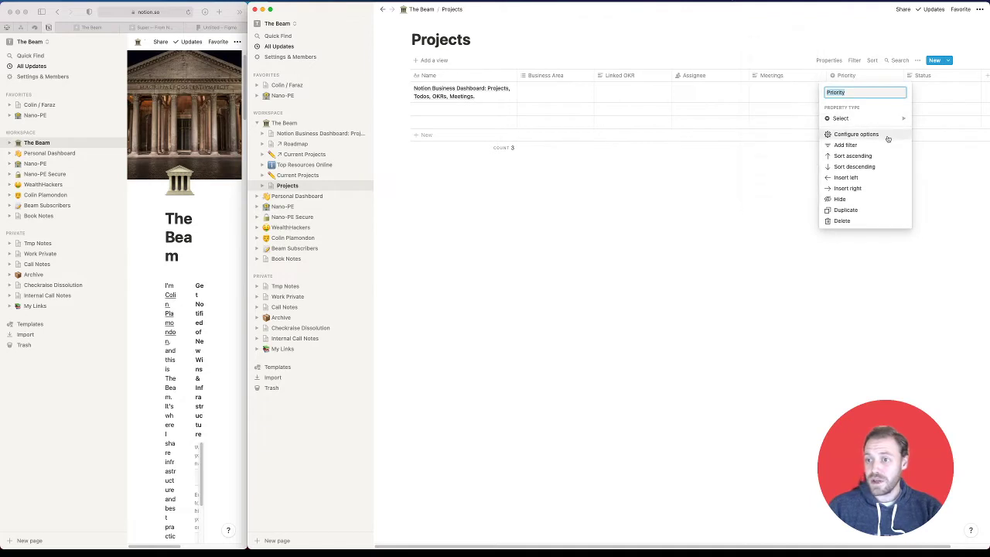
click(857, 135)
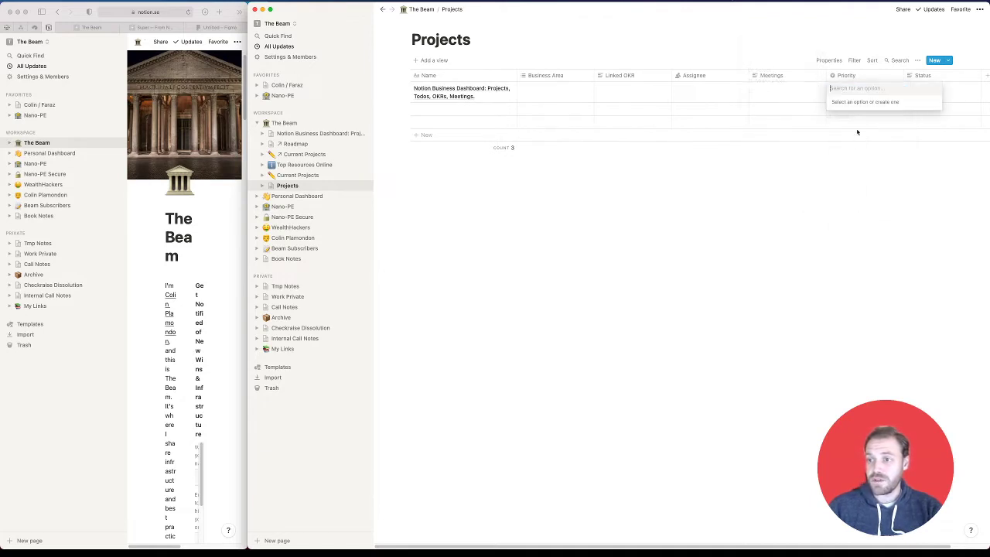
text(Highe)
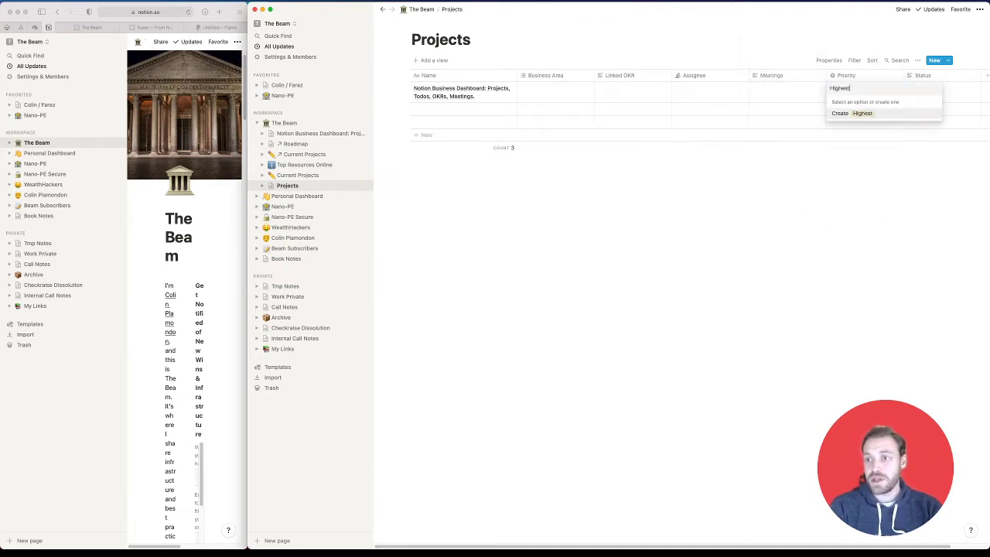
text(st)
key(Return)
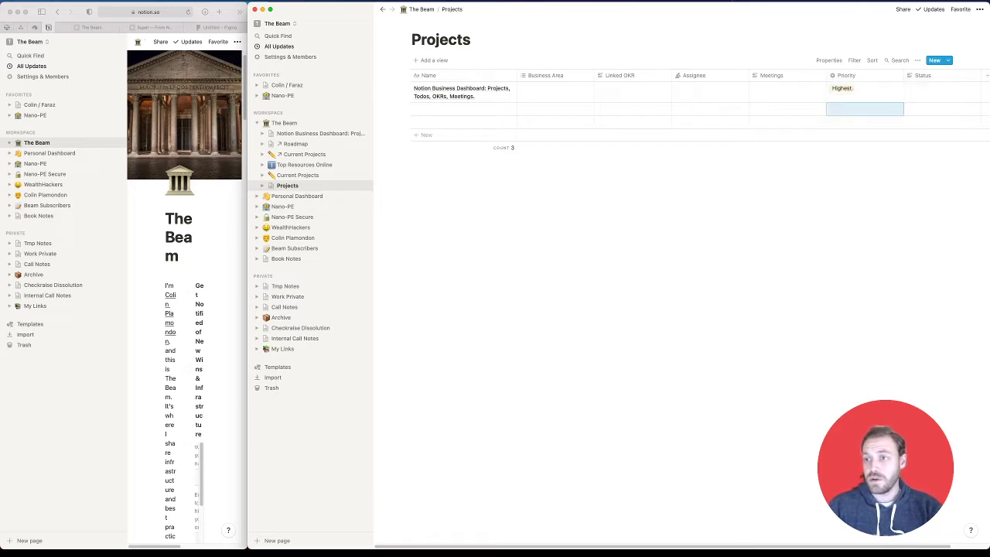
Create the Priority option High from the second row's Priority cell
click(846, 75)
key(Escape)
click(868, 109)
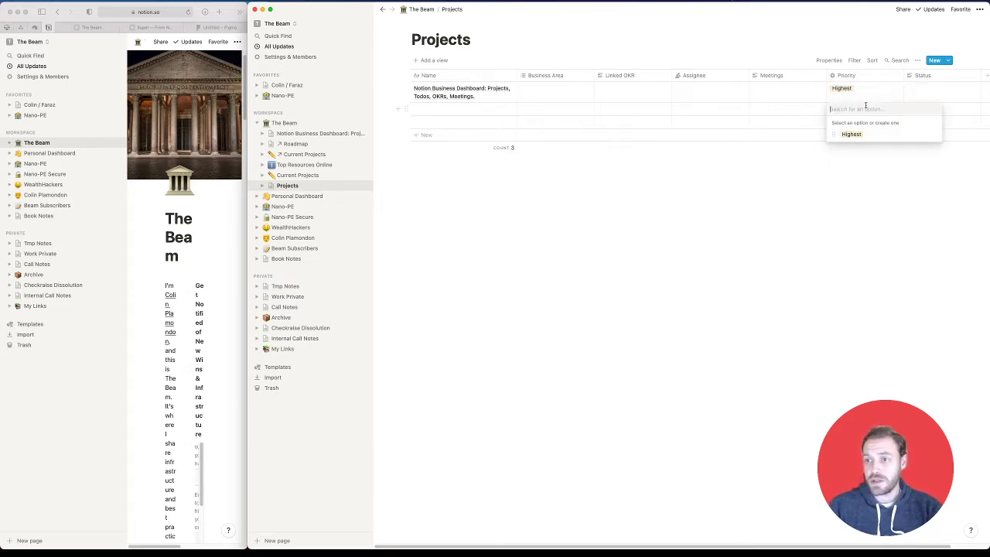
text(High)
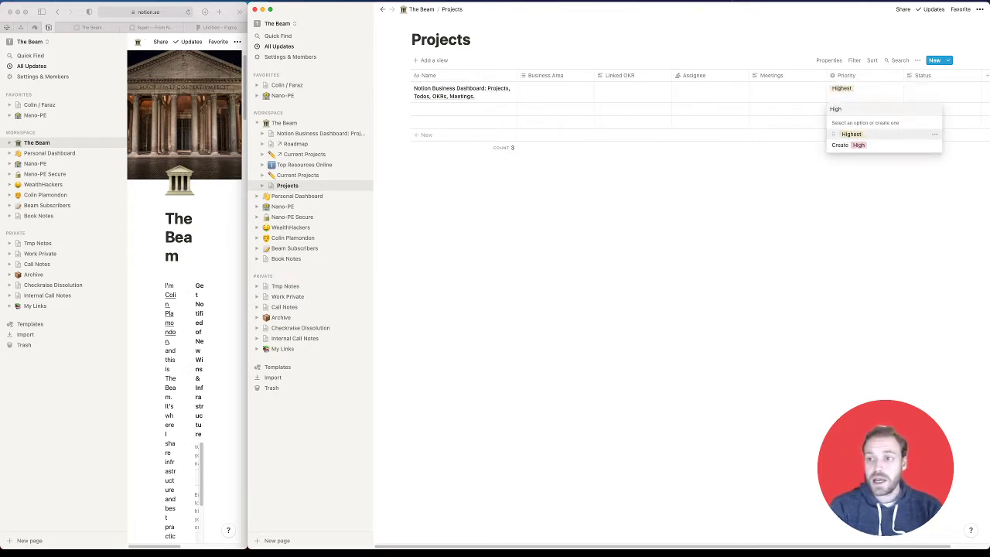
key(Return)
text(Medium)
key(Escape)
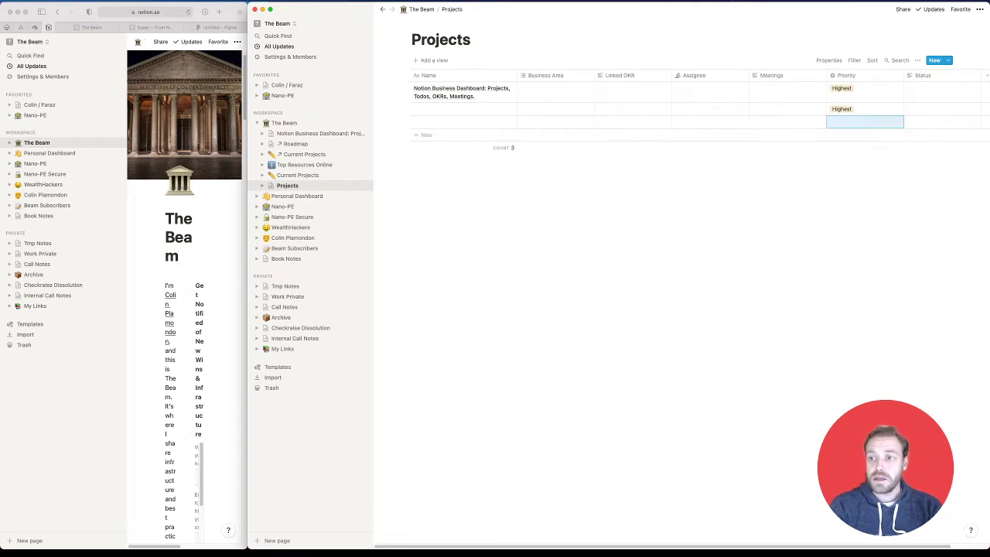
key(Up)
text(High)
key(Down)
key(Return)
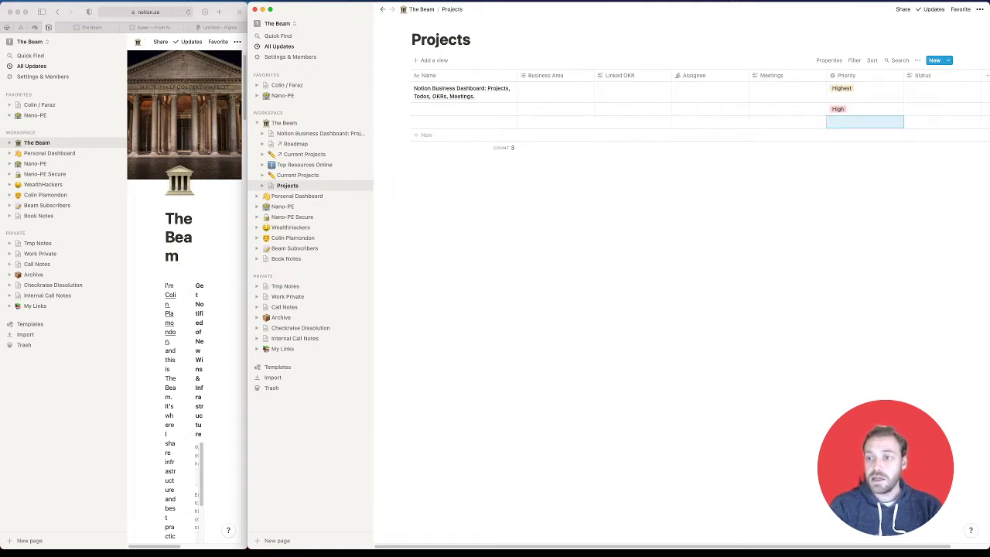
Create the Priority options Medium, Low and Lowest from the second row's Priority cell
key(Up)
text(Medium)
key(Return)
key(Down)
key(Up)
key(Return)
text(Low)
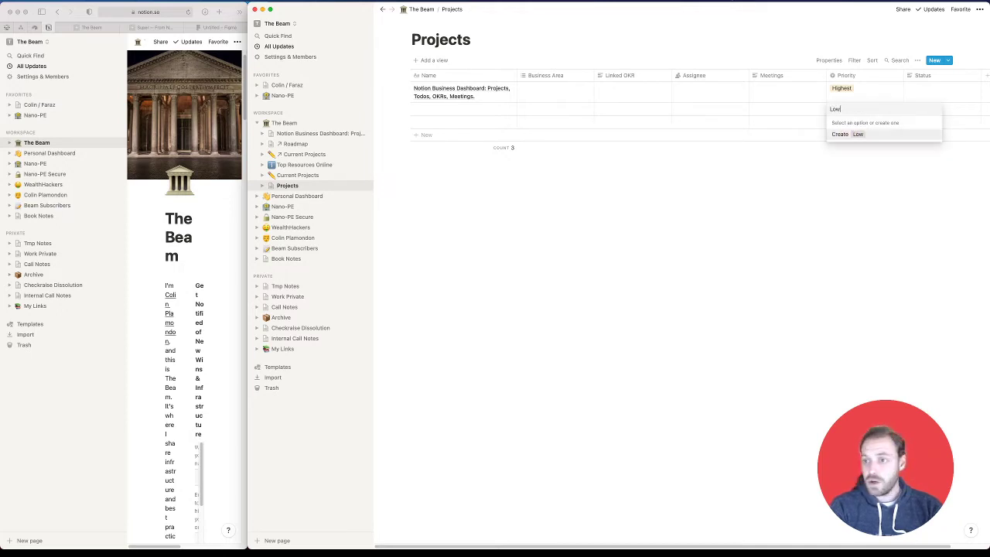
key(Return)
key(Return)
text(Lowest)
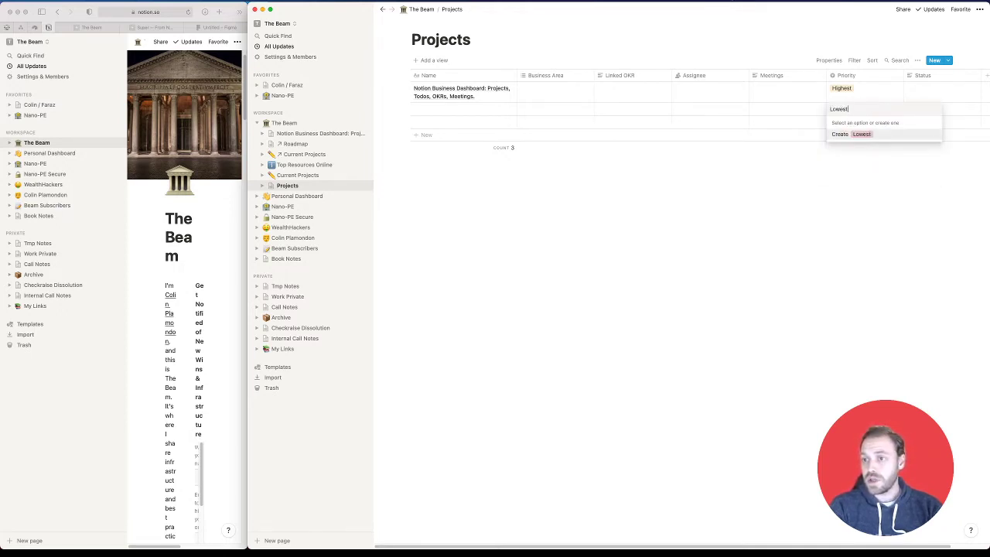
key(Return)
Clear the Priority value of the first project row and check the list of available options
key(Up)
key(BackSpace)
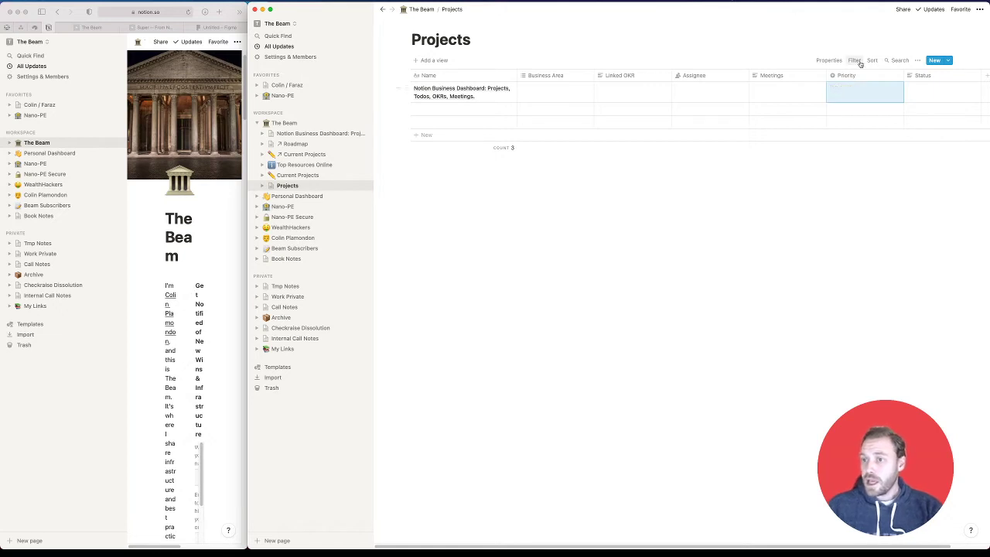
click(852, 87)
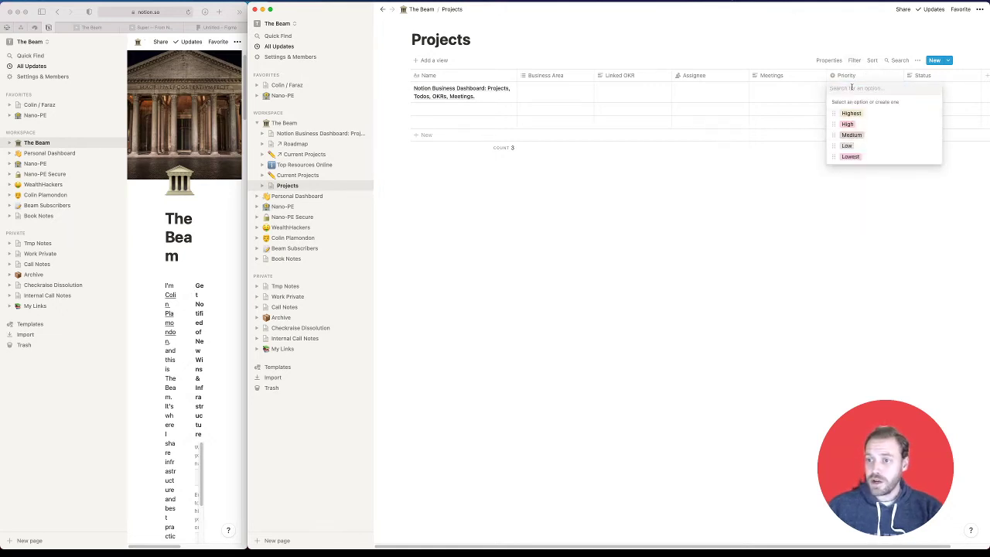
key(Escape)
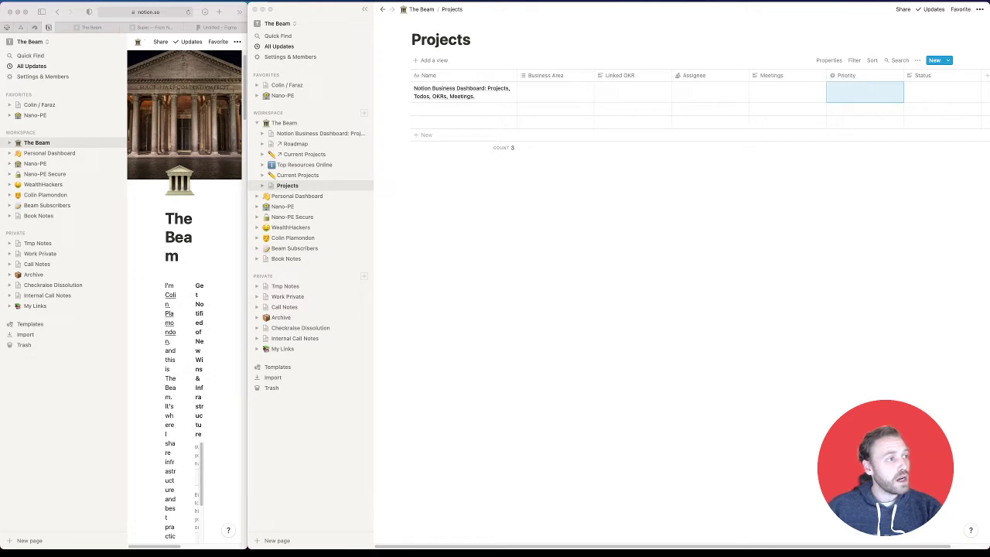
Change the Status column's property type to Select
click(940, 75)
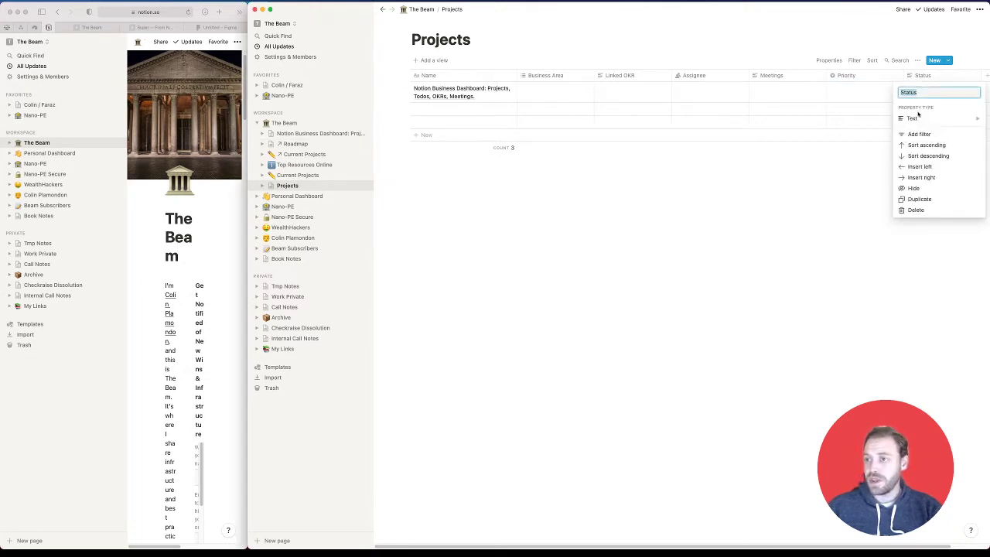
mouse_move(921, 120)
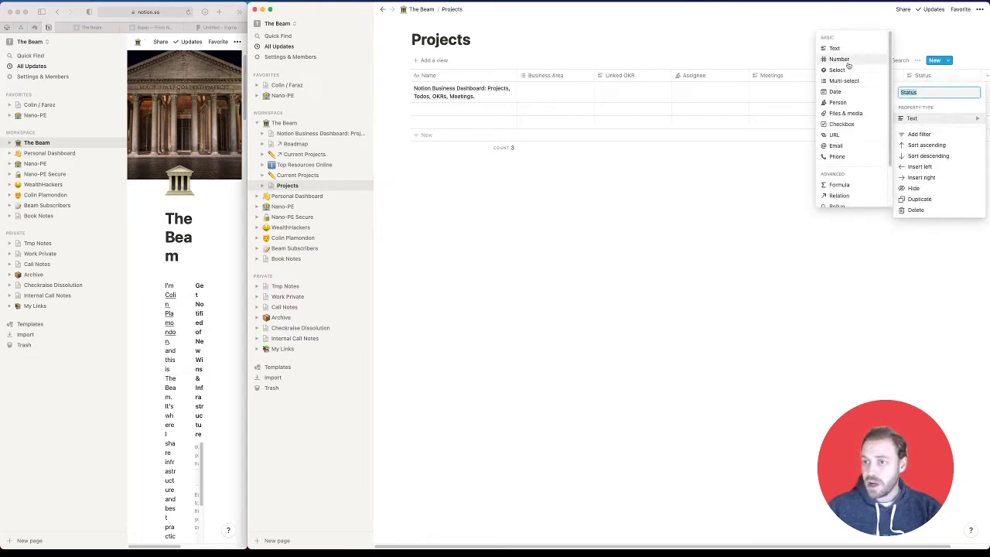
click(849, 70)
click(926, 76)
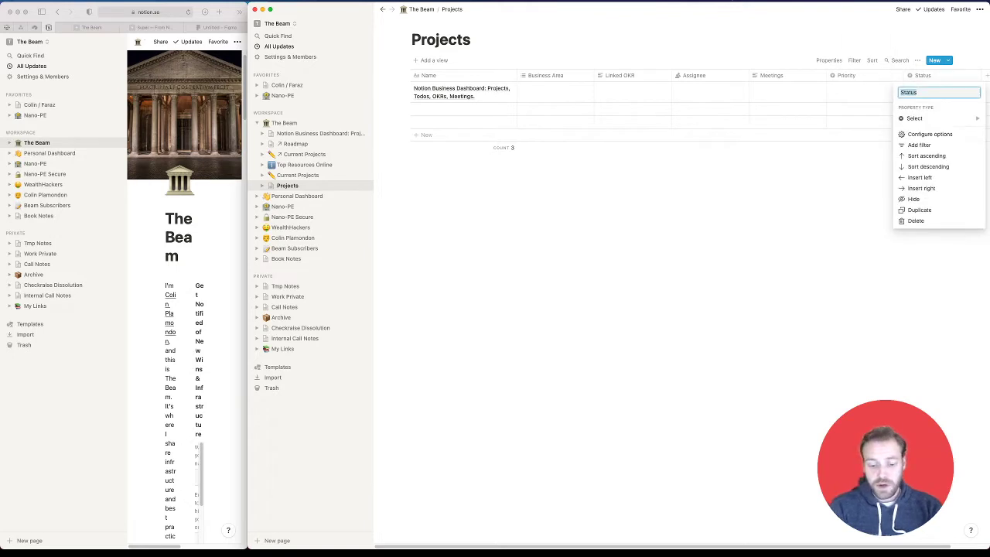
click(930, 134)
key(Escape)
Create the Status option In Progress from the first row's Status cell, leaving the cell empty
click(930, 91)
text(In Progress)
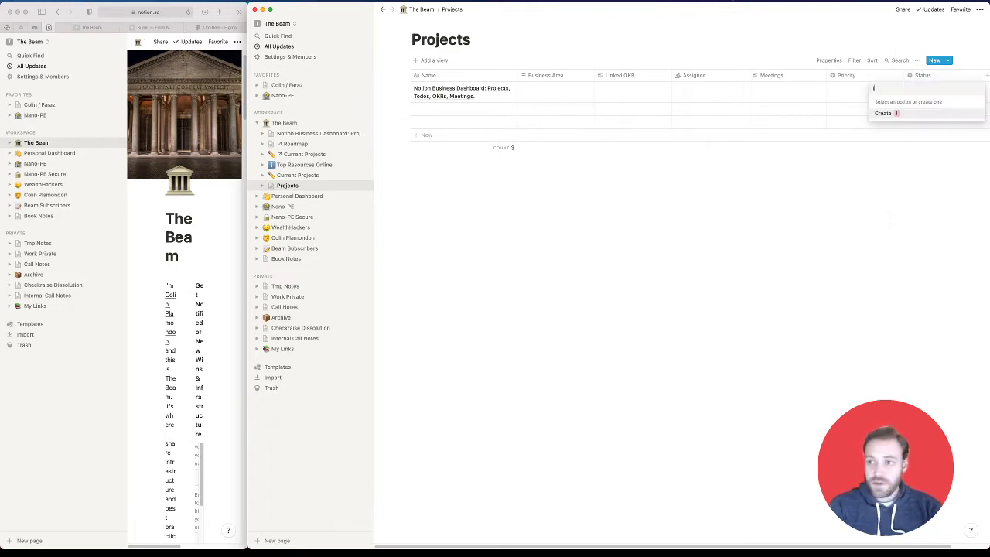
key(BackSpace)
key(BackSpace)
key(BackSpace)
key(BackSpace)
key(BackSpace)
key(BackSpace)
key(BackSpace)
text(Progress)
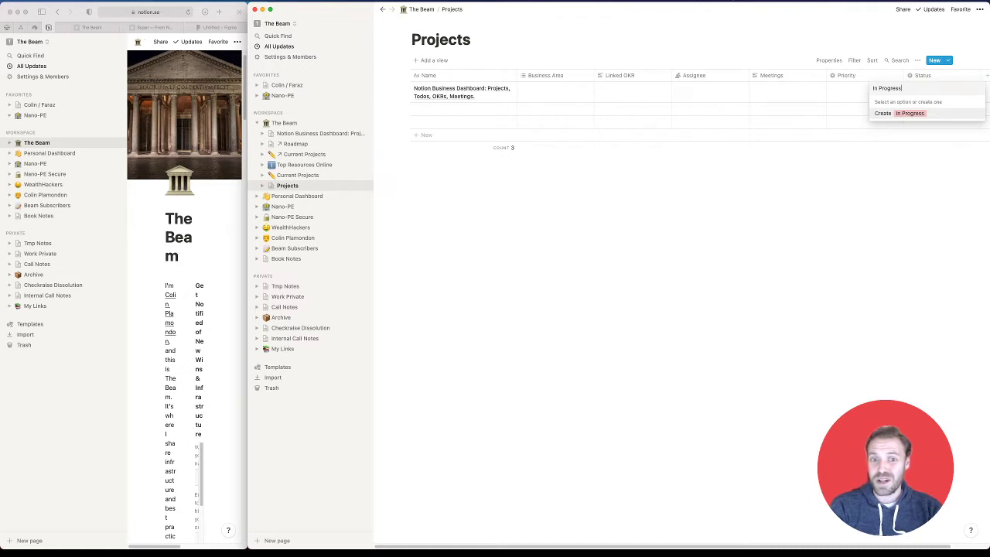
key(Return)
key(BackSpace)
Create the Status options On Deck and Proposed from the first row, clearing the cell after each
key(Return)
text(On Deck)
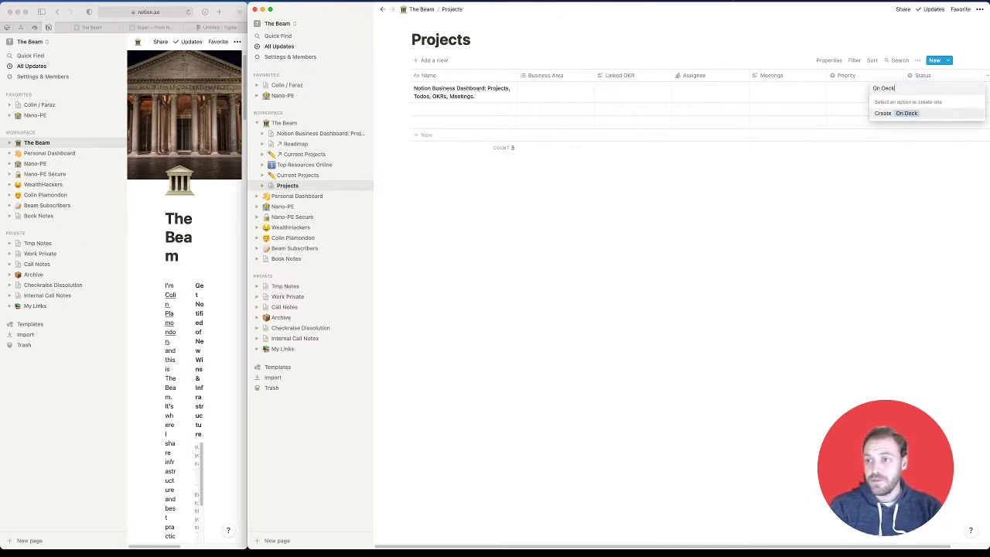
key(Return)
key(BackSpace)
key(Return)
text(Proposed)
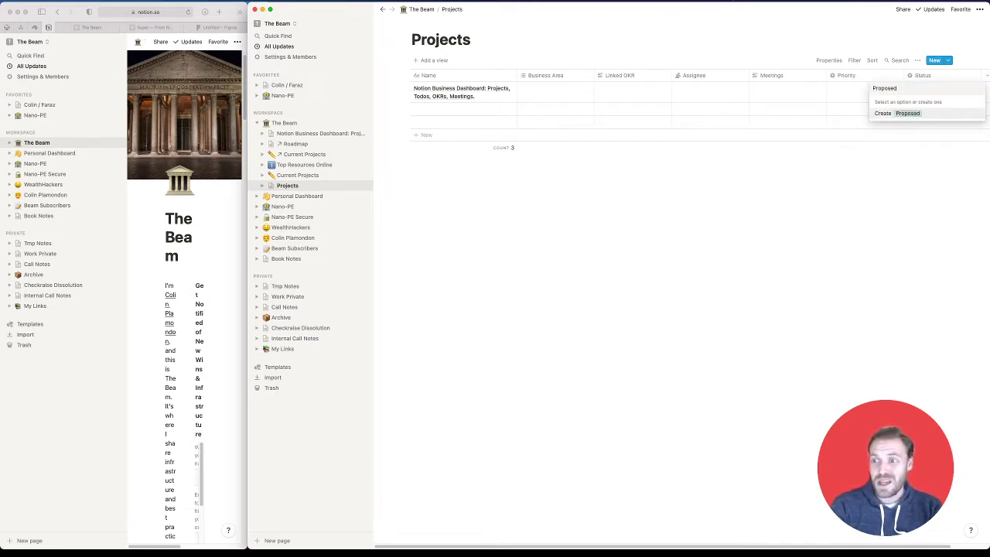
key(Return)
key(BackSpace)
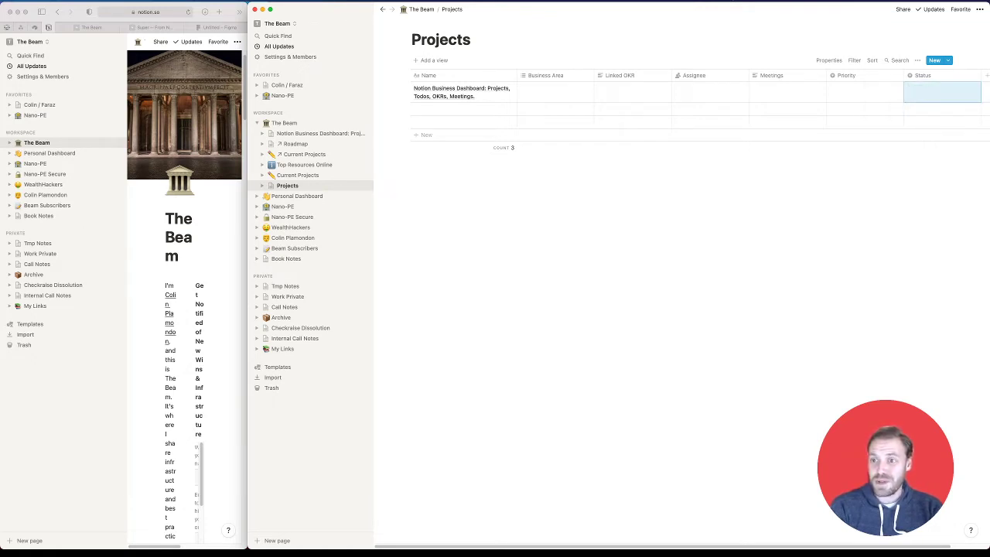
Add the Status options Draft and Concept from the first row, clearing the cell after each
key(Return)
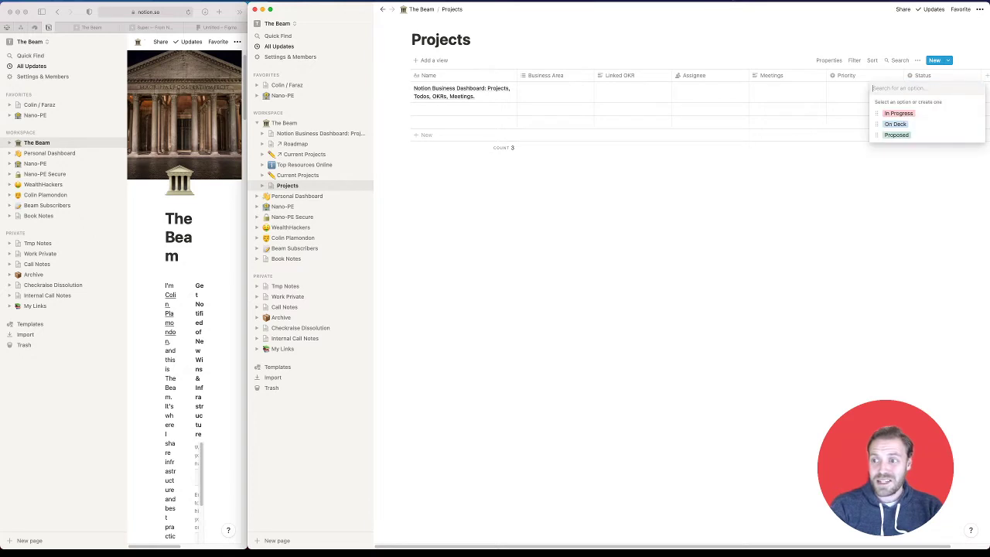
text(Draft)
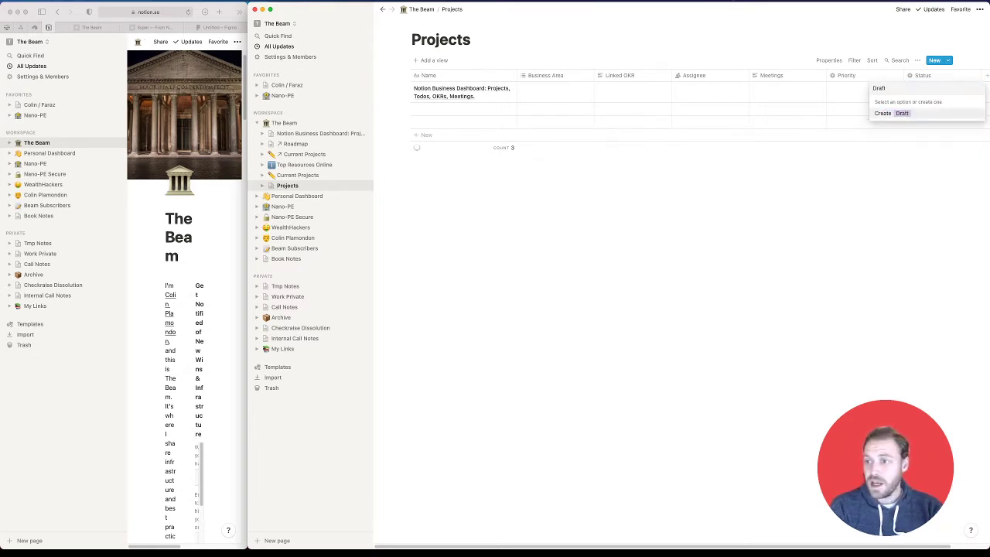
key(Return)
key(BackSpace)
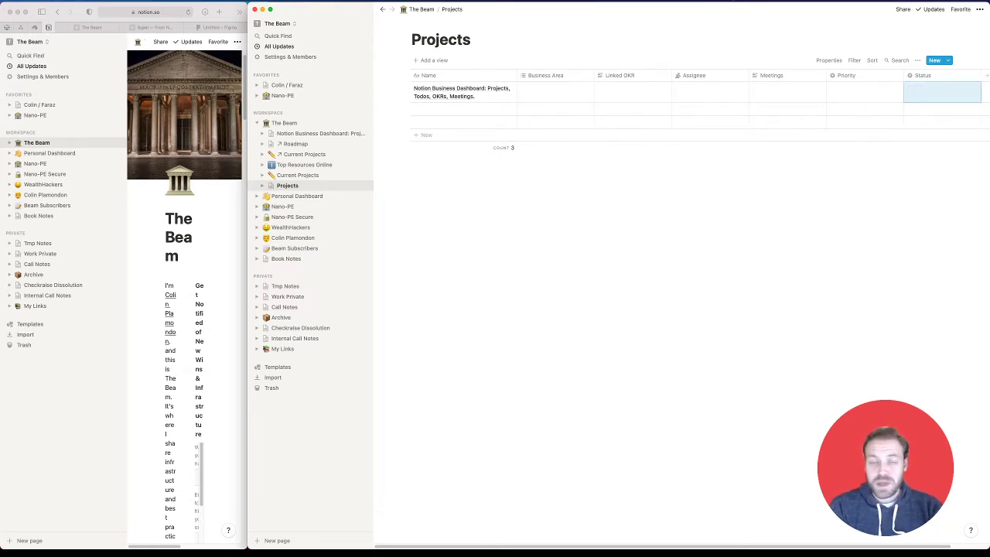
key(Return)
text(Concept)
key(Return)
key(BackSpace)
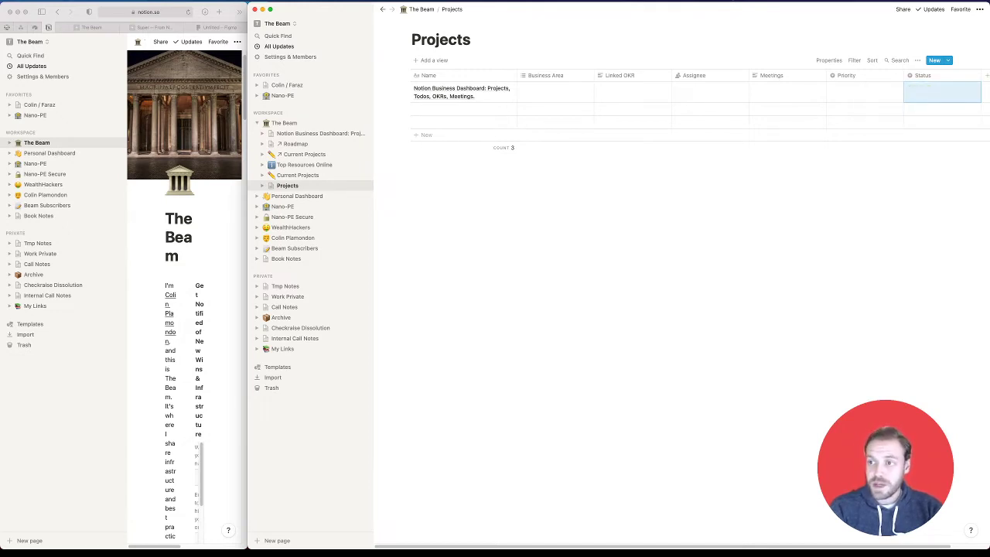
Create the Status option Completed from the first row's Status cell and clear the cell
key(Return)
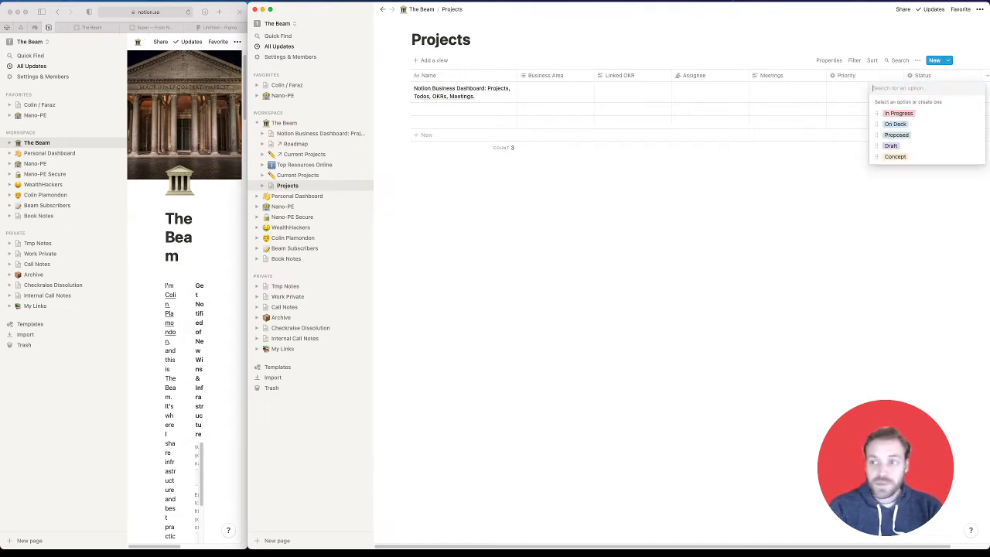
key(Down)
key(Down)
key(Down)
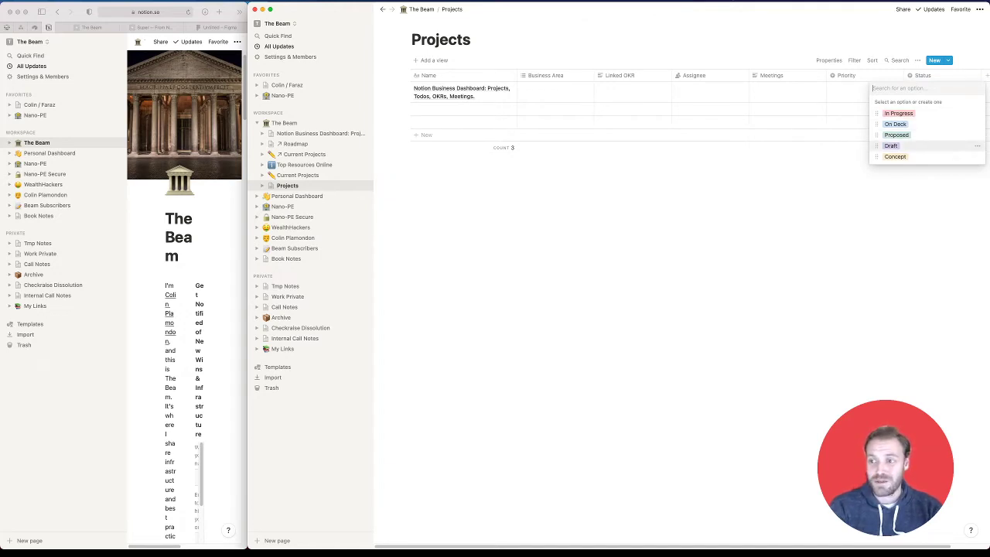
key(Down)
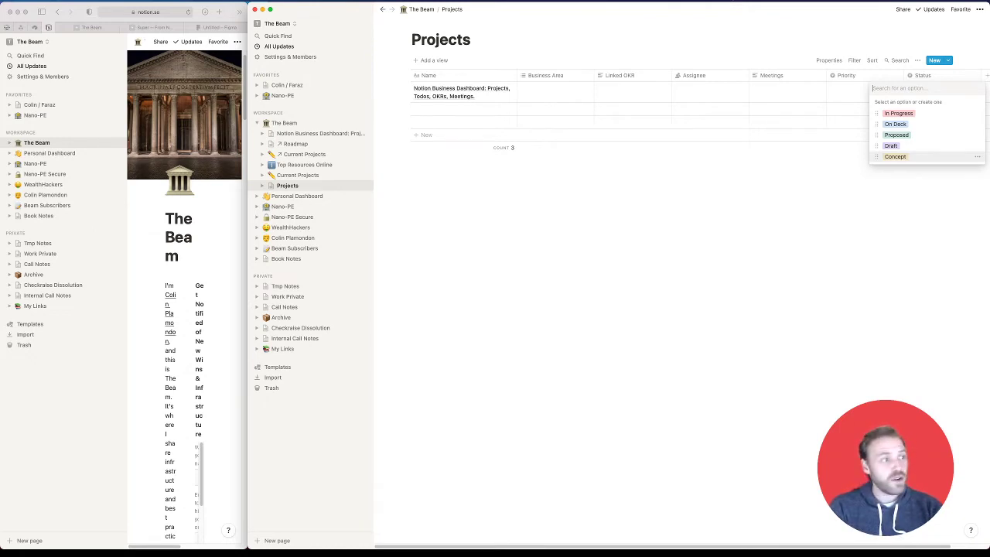
text(Completed)
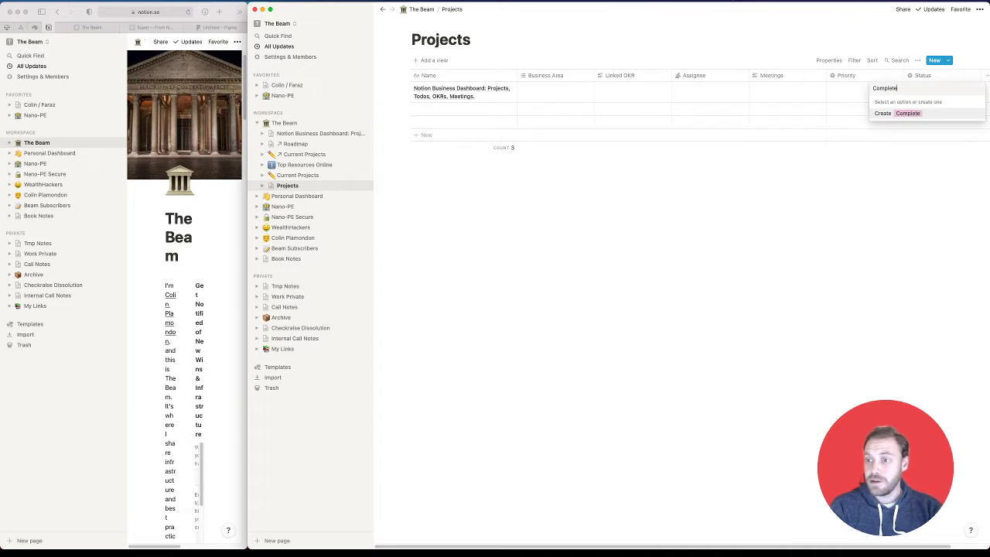
key(Return)
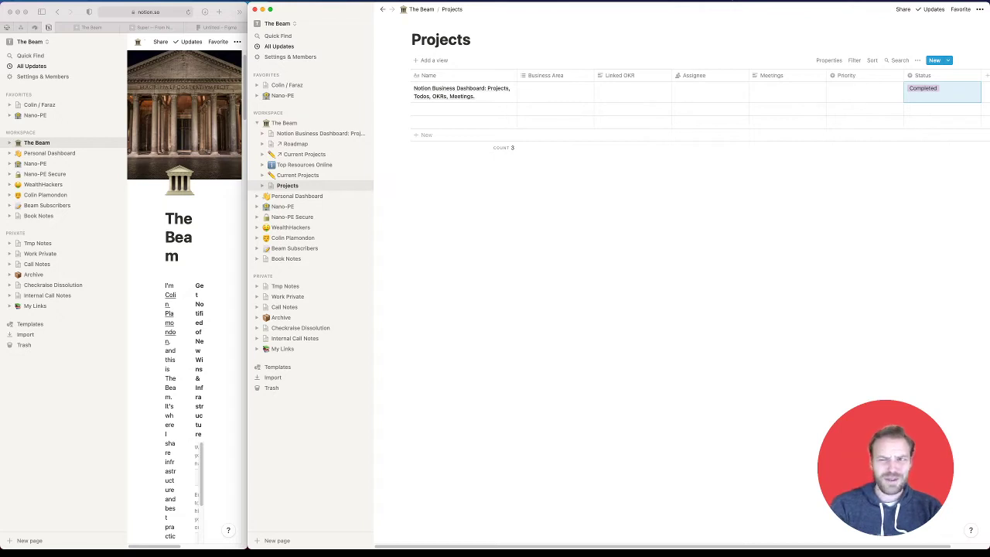
key(BackSpace)
Create the Status option Cancelled from the first row's Status cell and clear the cell
text(C)
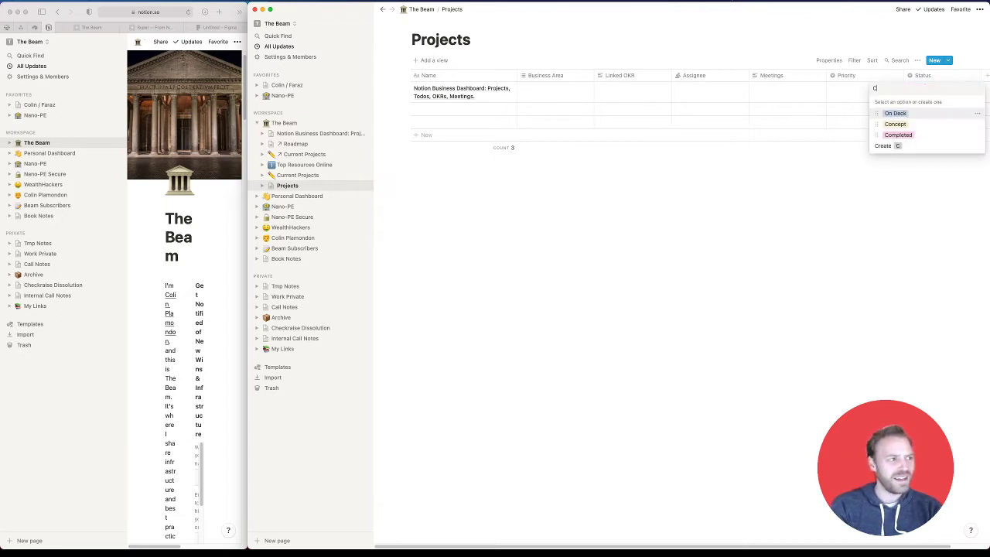
text(ancelled)
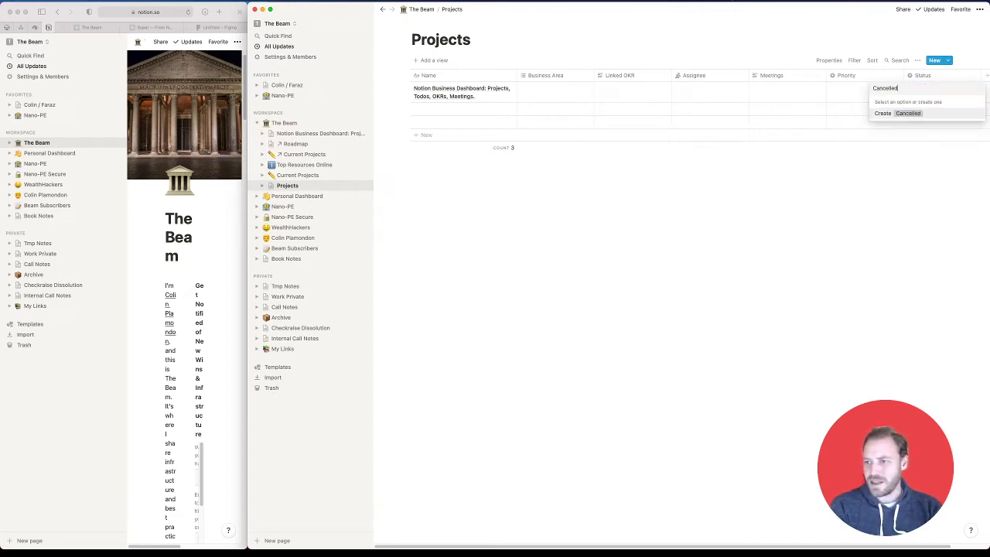
key(Return)
key(Up)
key(BackSpace)
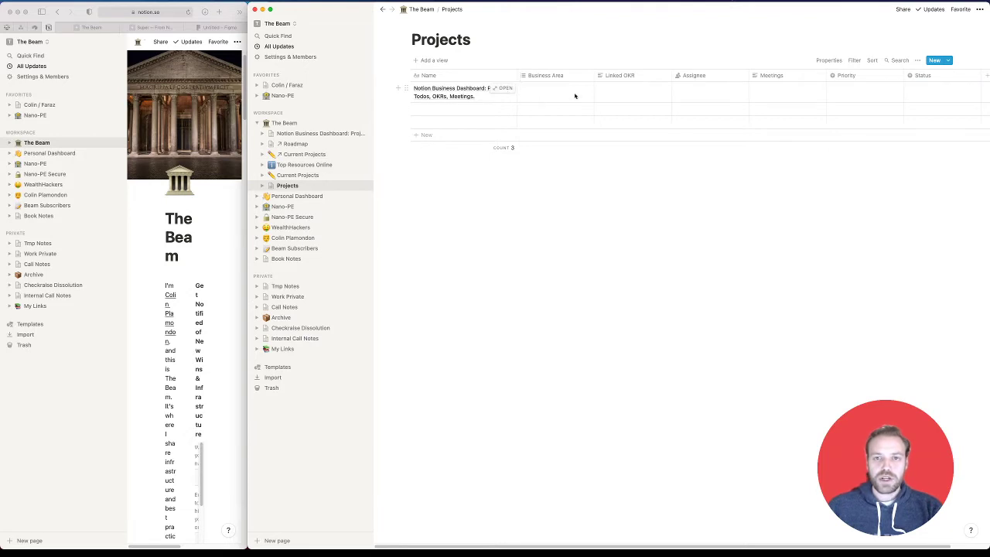
Open the Notion Business Dashboard project from the first row as a full page
click(503, 87)
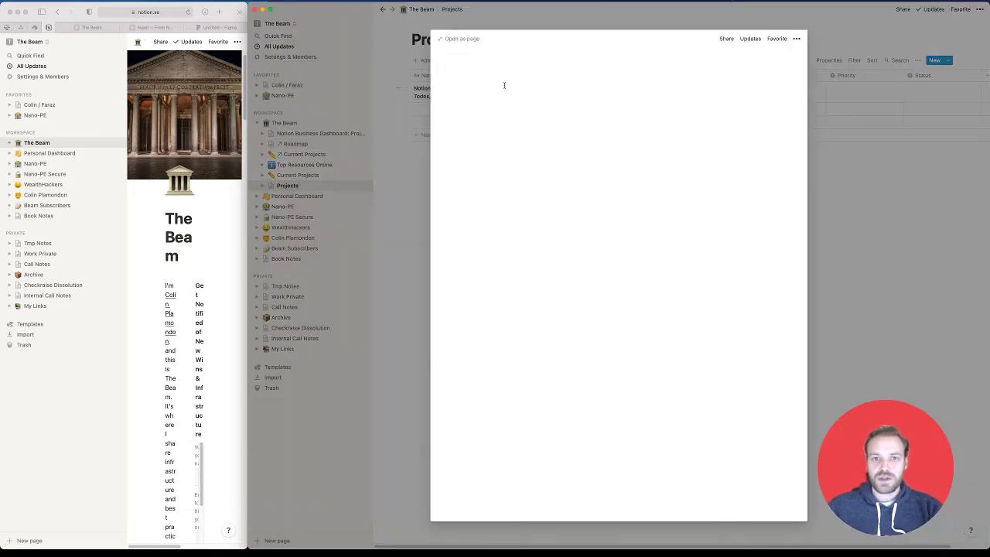
key(Return)
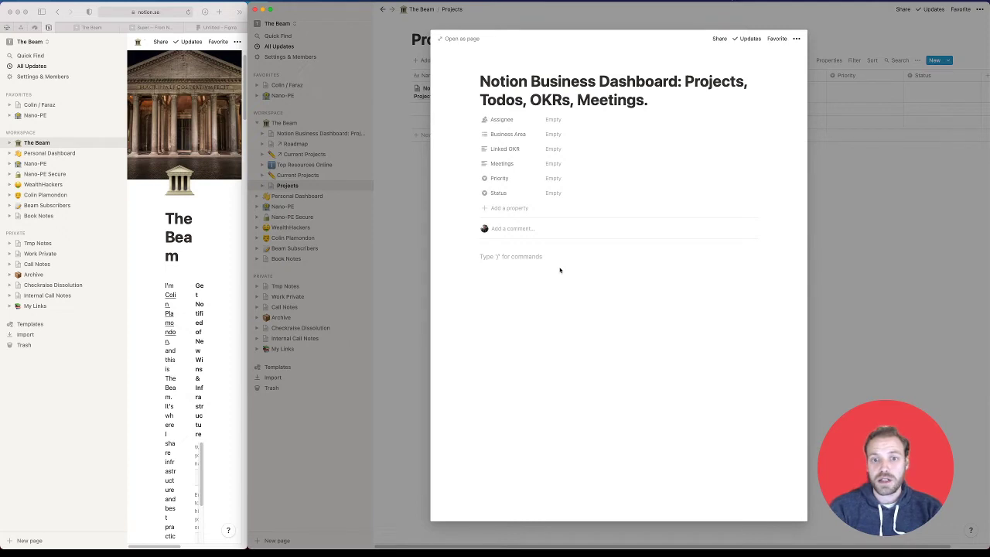
click(449, 38)
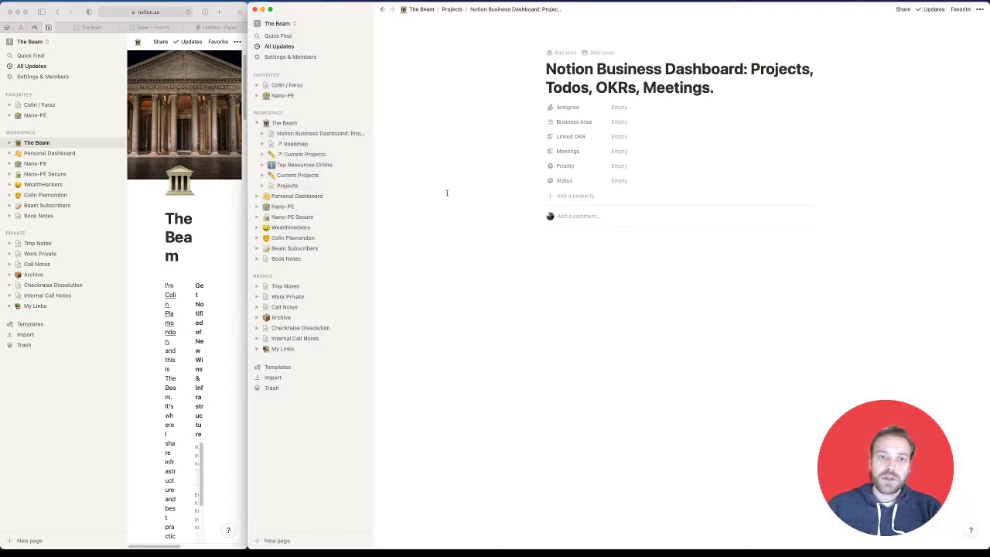
Start a bulleted list in the project page's body with the items Projects and Todos
click(573, 238)
text(- Proje)
text(cts)
key(Return)
text(Todos)
key(Return)
Add the bullet OKRs (Objectives & Key Results) and start an empty bullet below it
text(OKR)
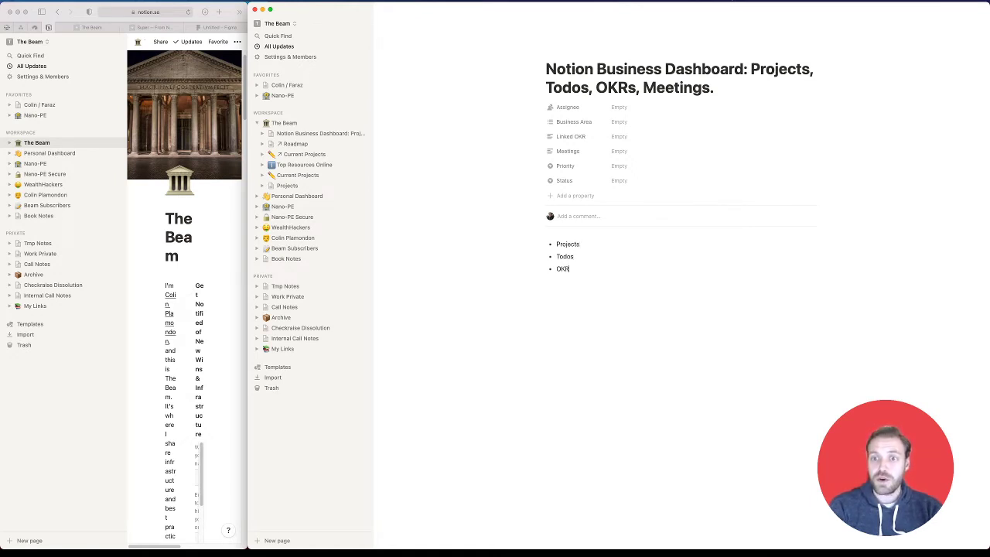
text(s (Obj)
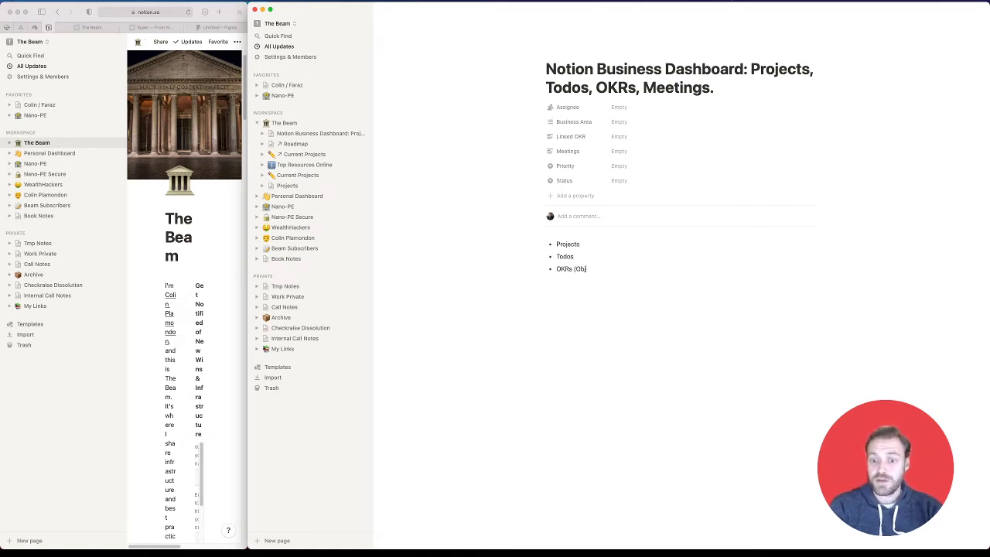
text(ectives and Key Results)
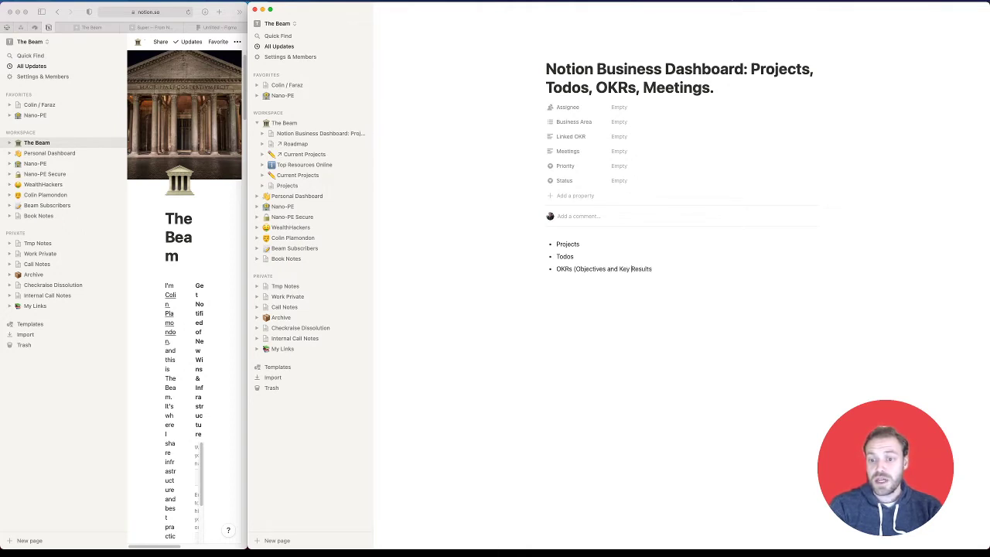
key(alt+Left)
key(alt+BackSpace)
text(&)
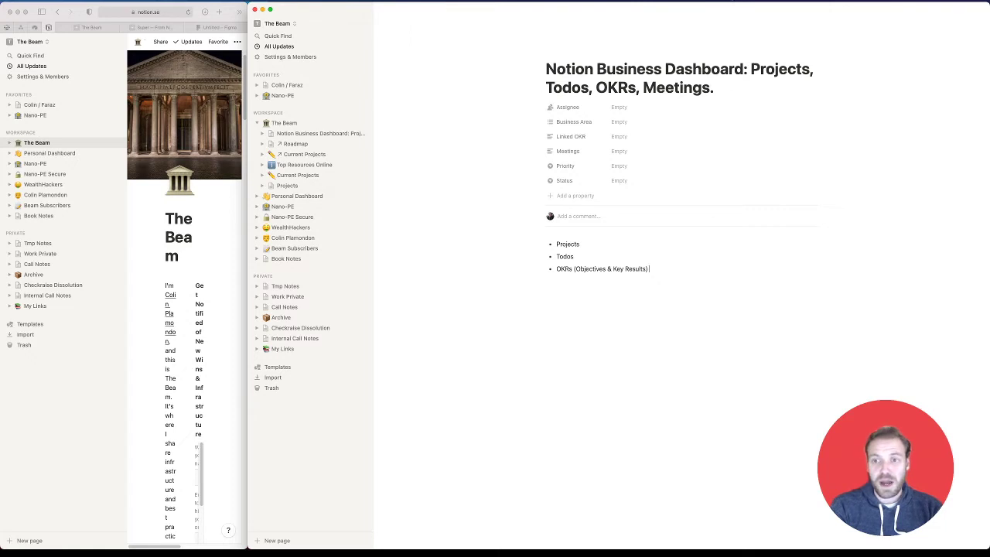
key(Return)
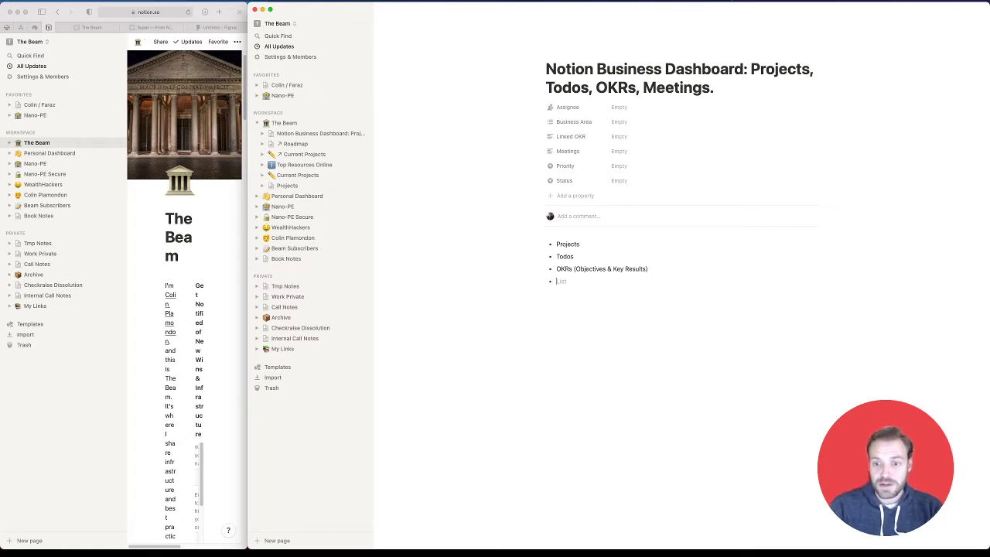
triple_click(644, 269)
click(662, 281)
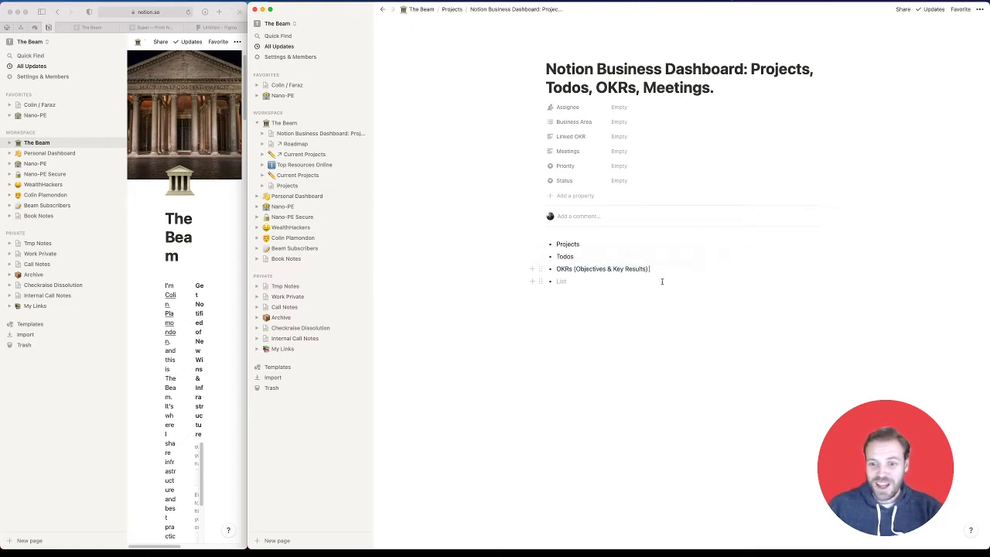
triple_click(635, 269)
click(601, 268)
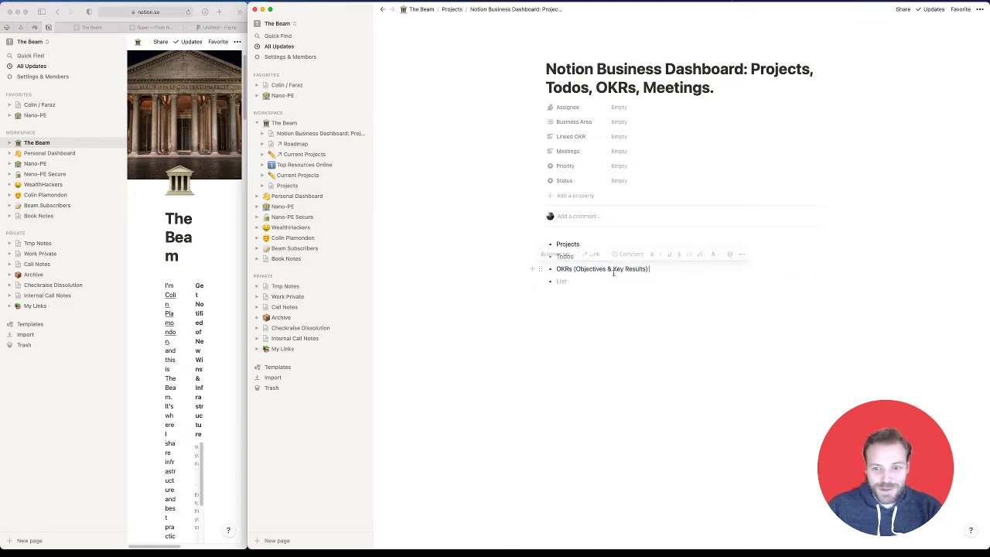
Add the bullets Meetings and Key Areas below the OKRs item and end the list
click(661, 283)
text(Meetin)
key(alt+BackSpace)
text(Meetings)
key(Return)
text(Business)
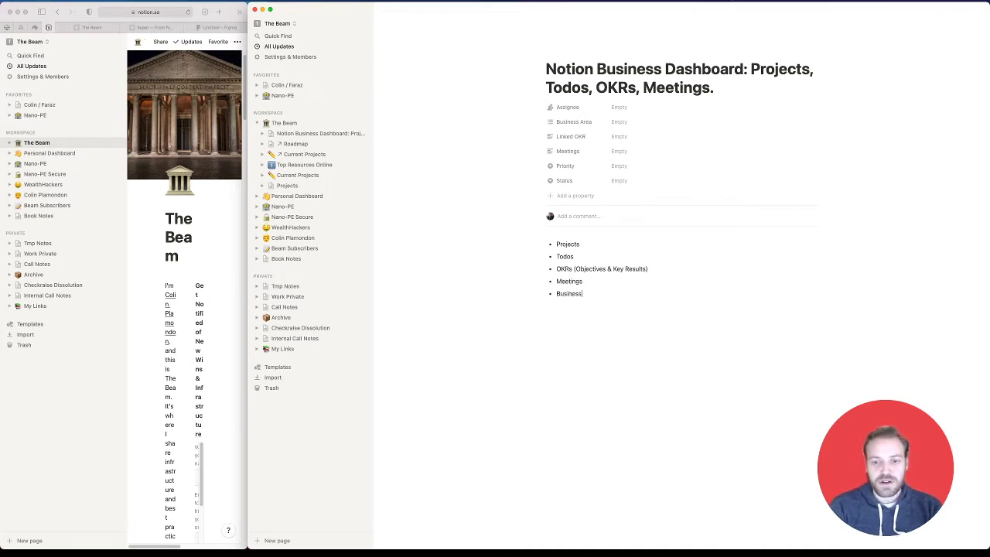
key(alt+BackSpace)
text(Key Areas)
key(Return)
key(Return)
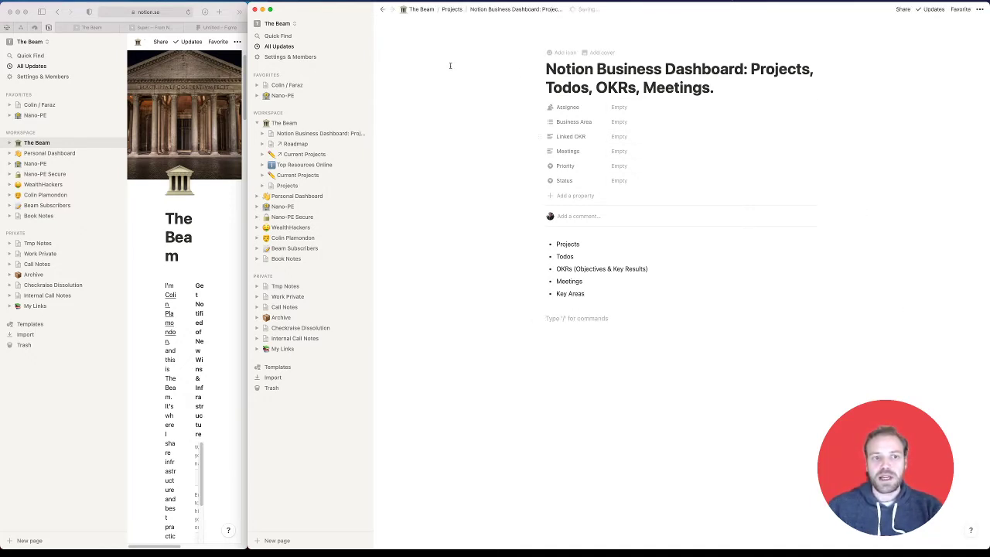
Open The Beam page and examine its Live Walkthroughs, Quick Wins, Roadmap and Current Projects sections
click(317, 124)
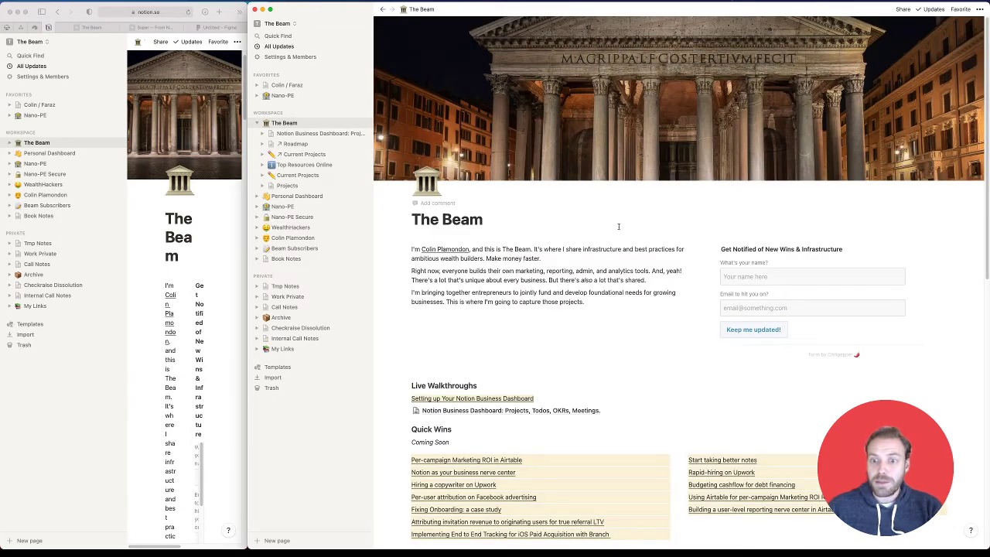
scroll(594, 249, down, 3)
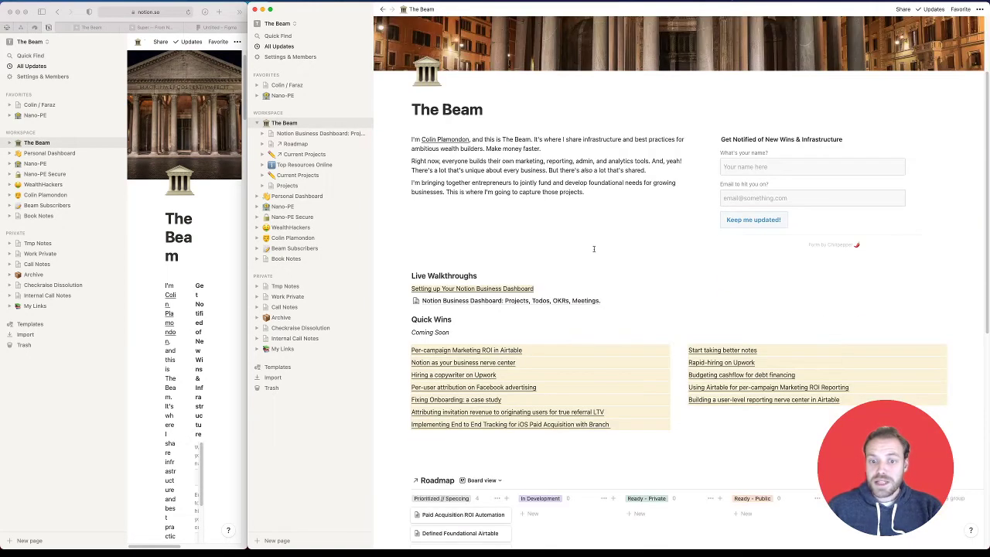
scroll(537, 249, down, 2)
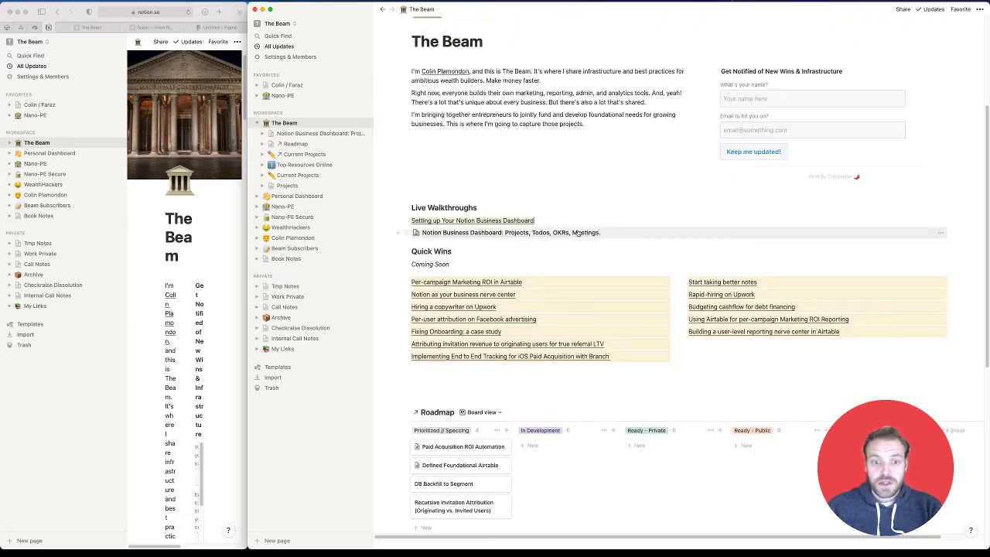
scroll(461, 233, down, 1)
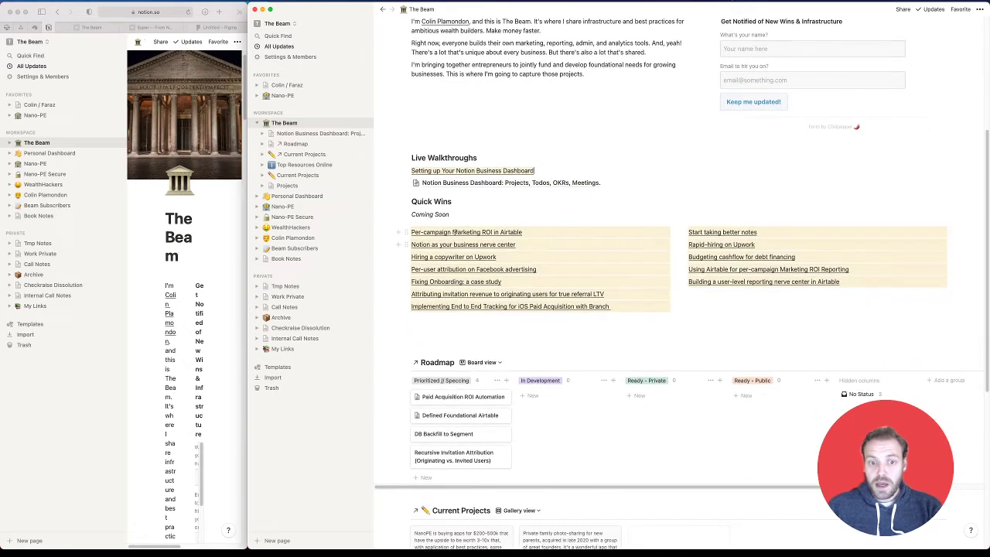
drag(486, 234, 752, 310)
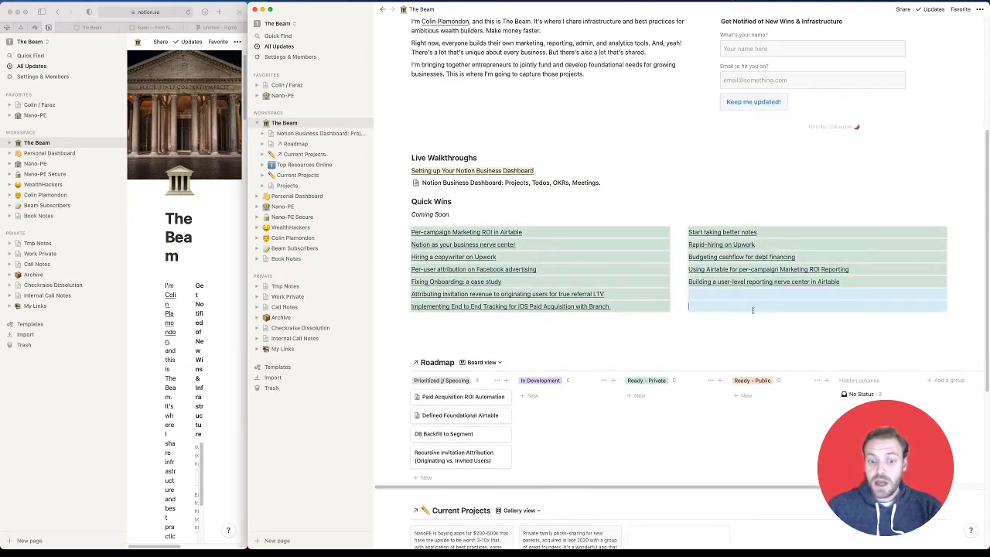
click(753, 310)
scroll(588, 302, down, 3)
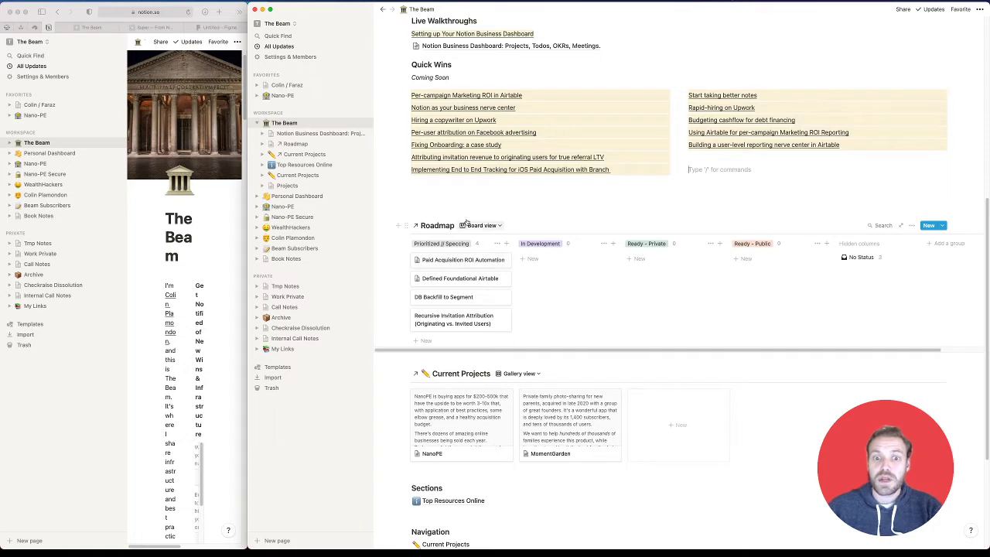
scroll(476, 217, down, 1)
scroll(480, 203, up, 1)
scroll(481, 203, up, 3)
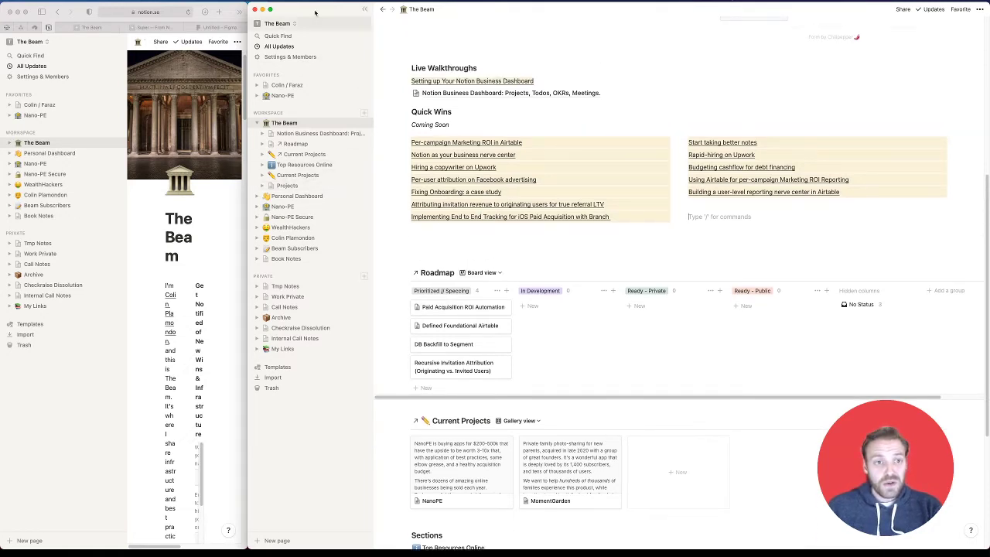
Move the Projects database into Top Resources Online and open its Notion Business Dashboard project in a preview
click(287, 187)
drag(287, 186, 303, 164)
click(503, 90)
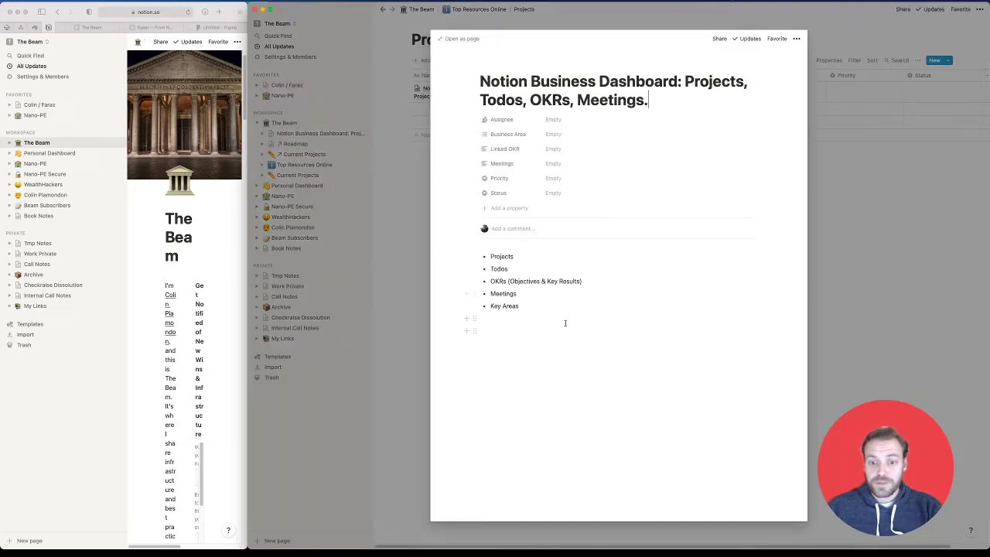
Start an empty numbered list below the Key Areas bullet, leaving a line between them
key(Return)
key(Tab)
key(BackSpace)
key(BackSpace)
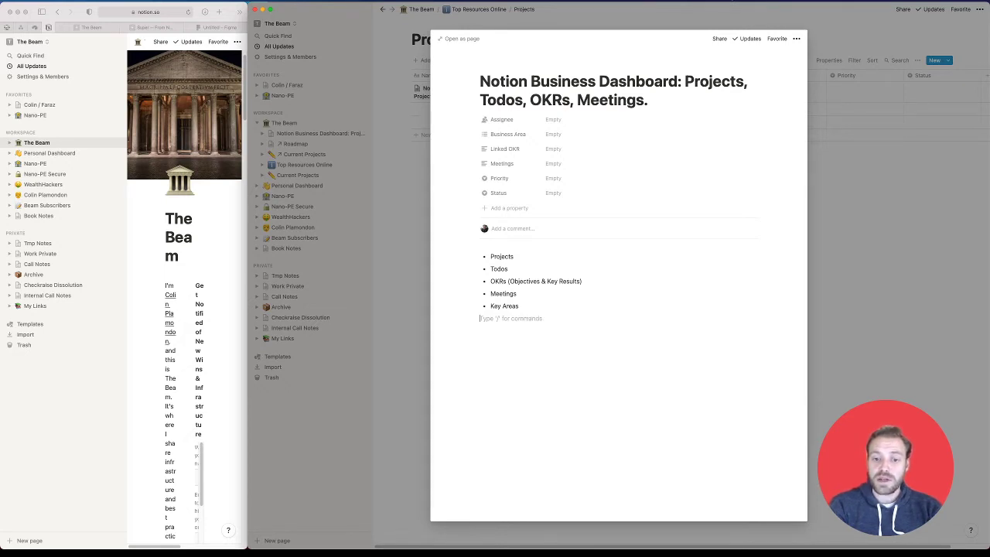
text(1.)
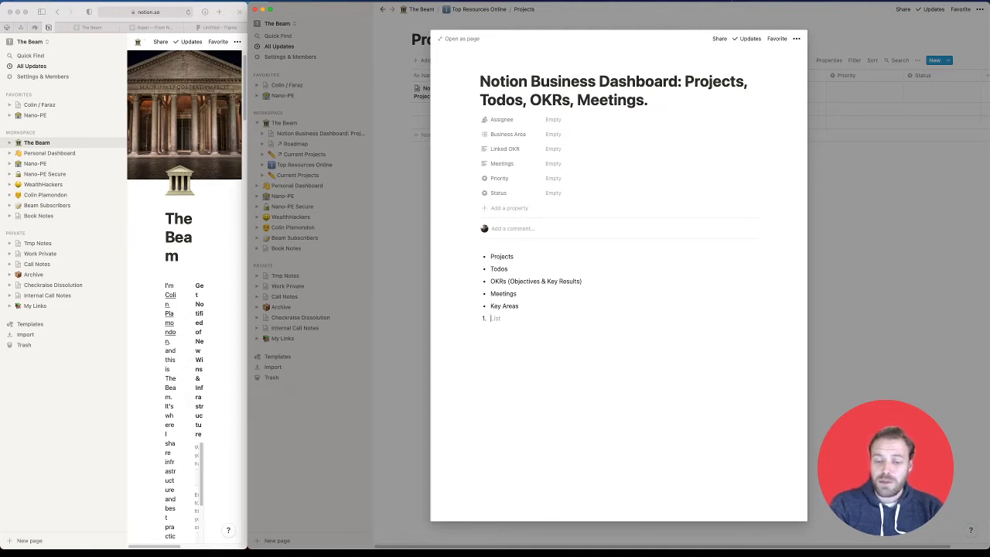
key(Return)
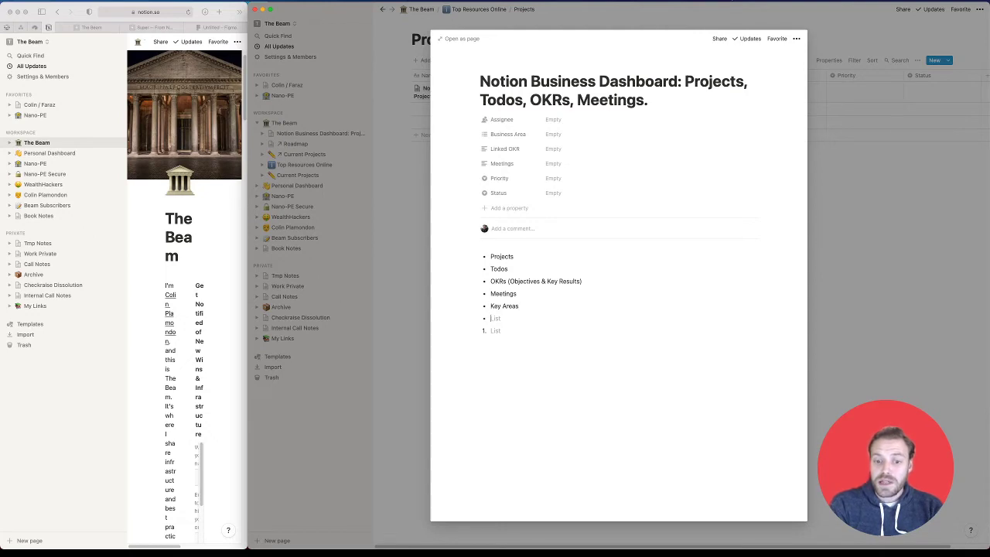
Insert an empty numbered item between the OKRs and Meetings bullets
click(490, 294)
key(Return)
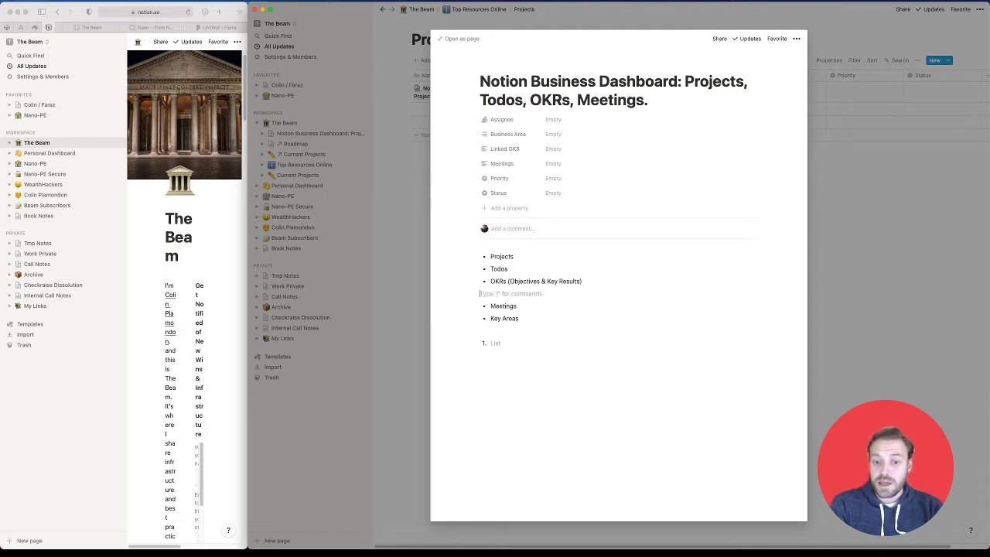
text(1. )
text(Goal)
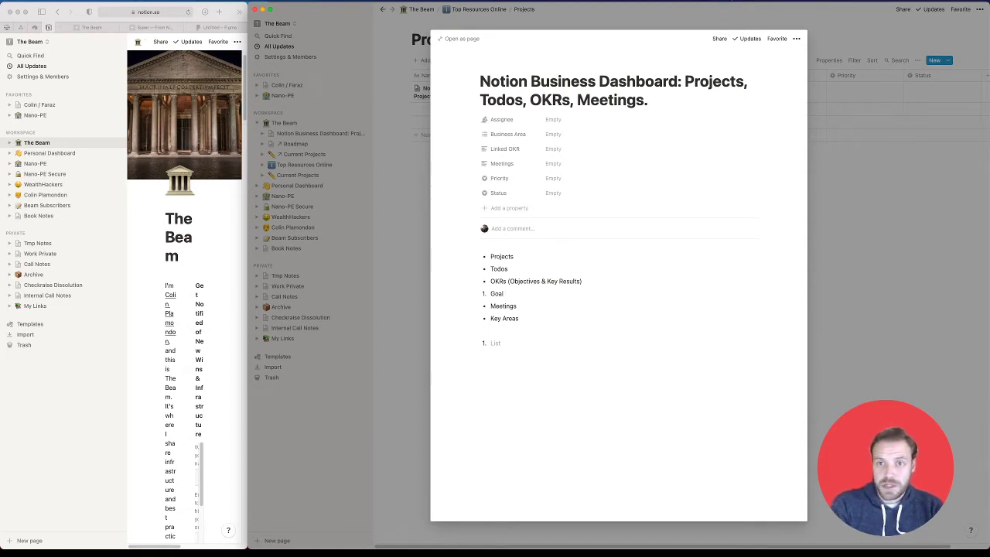
key(BackSpace)
key(BackSpace)
key(BackSpace)
key(BackSpace)
Enter "100 YouTube subscribes in Q1 2021" as the first numbered item under OKRs and add an empty second item
text(100 YouTube subscribes in)
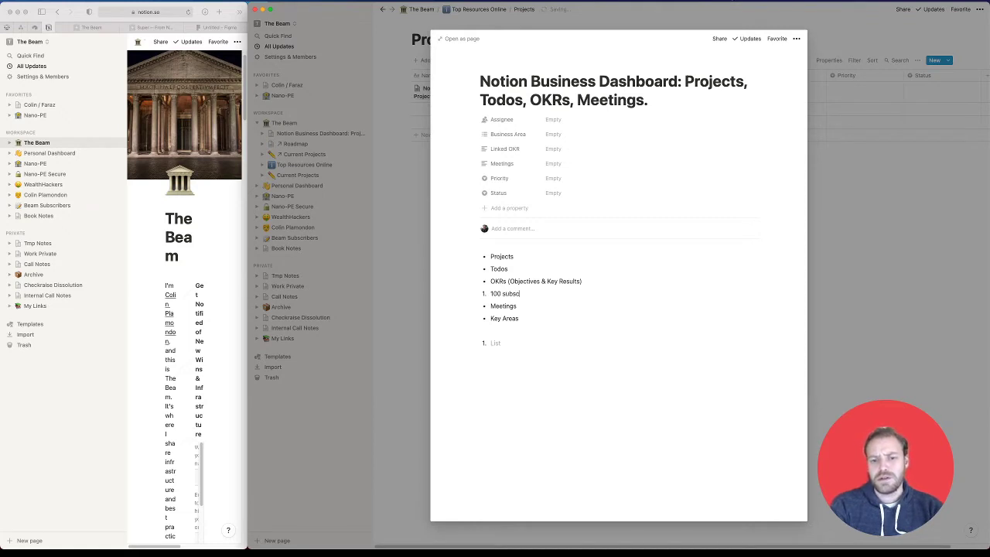
text( Q1)
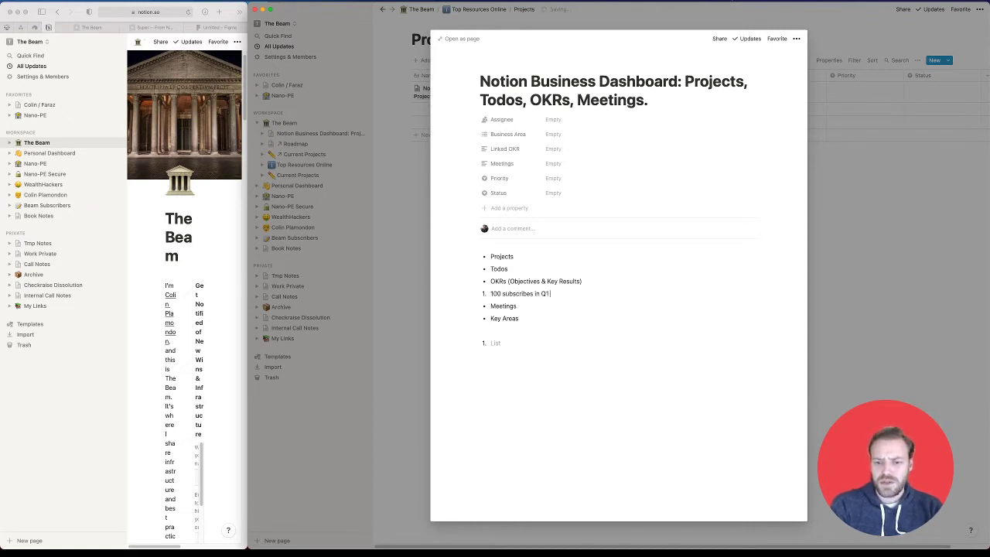
text( 2021)
key(Return)
click(503, 294)
text(YouTube )
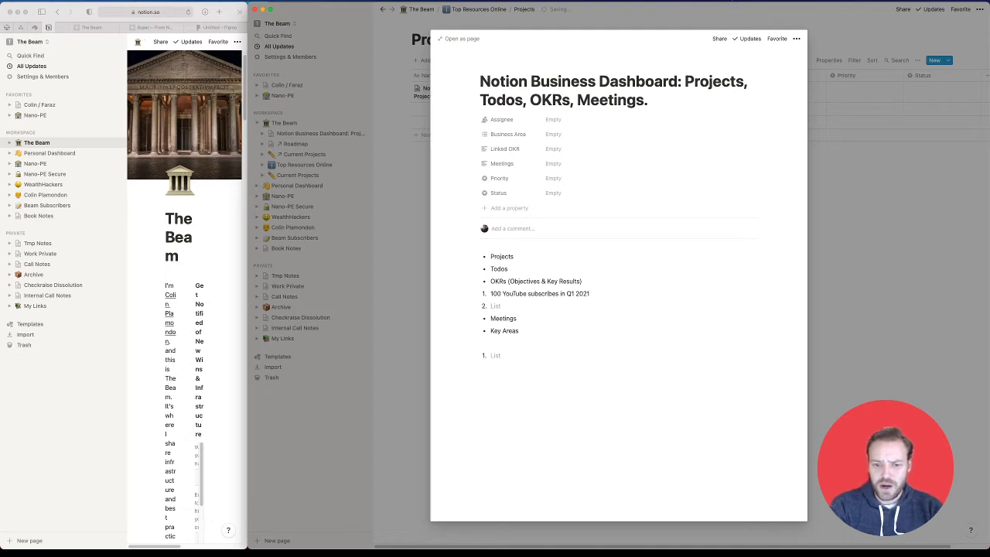
Enter "50 new email subscribers, who I don't know" as the second numbered item and end the list with a blank line
text(5)
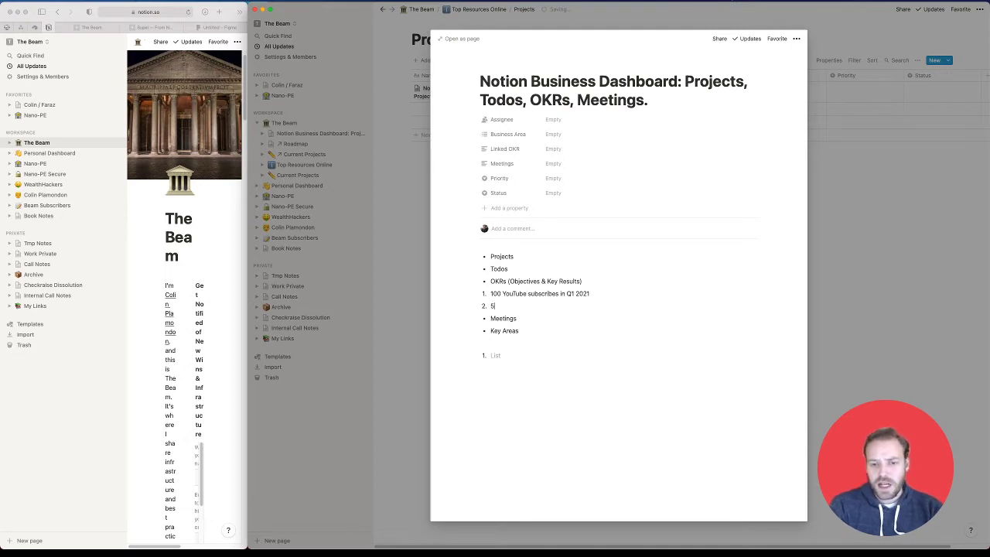
text(0 new e)
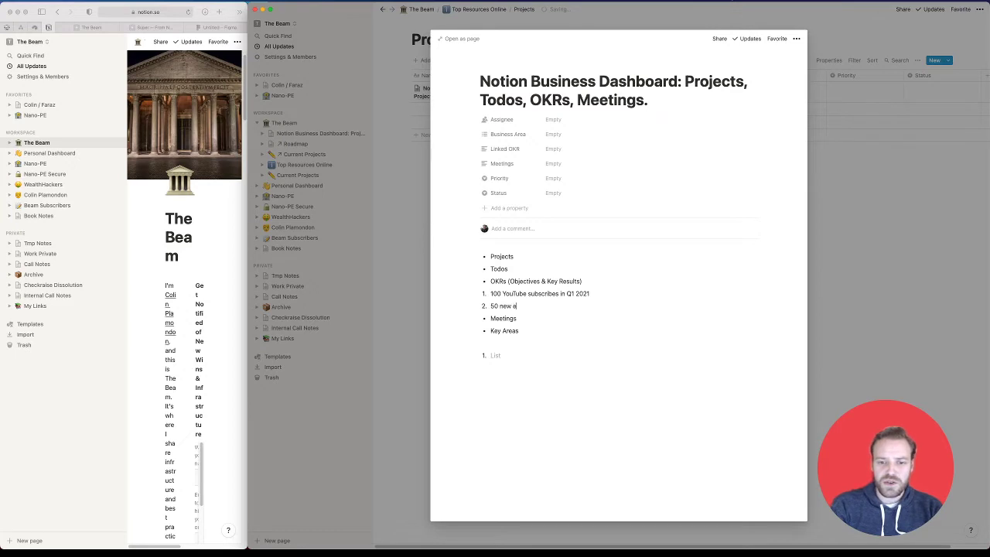
text(mail subscribers, who I don't know)
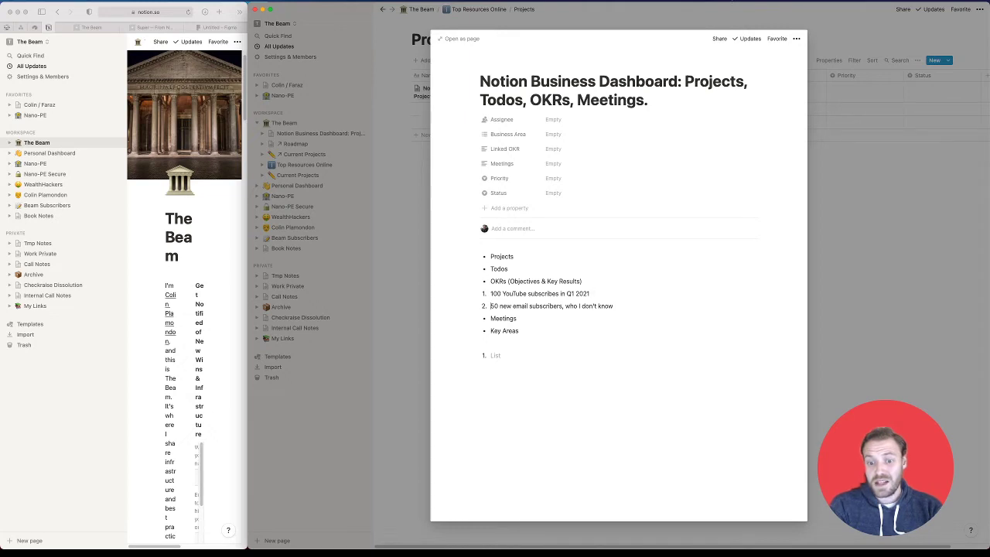
key(Return)
key(Return)
key(Return)
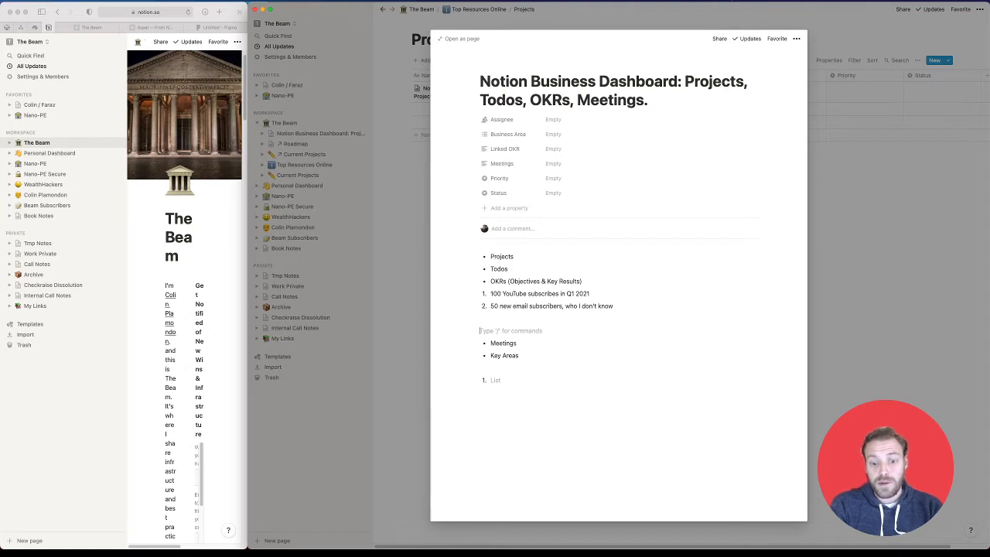
Below the numbered goals, write the lines "1 video published a week, 8 by EOY" and "Go on 2-3 friends' podcasts / YouTube channels"
text(1 vide)
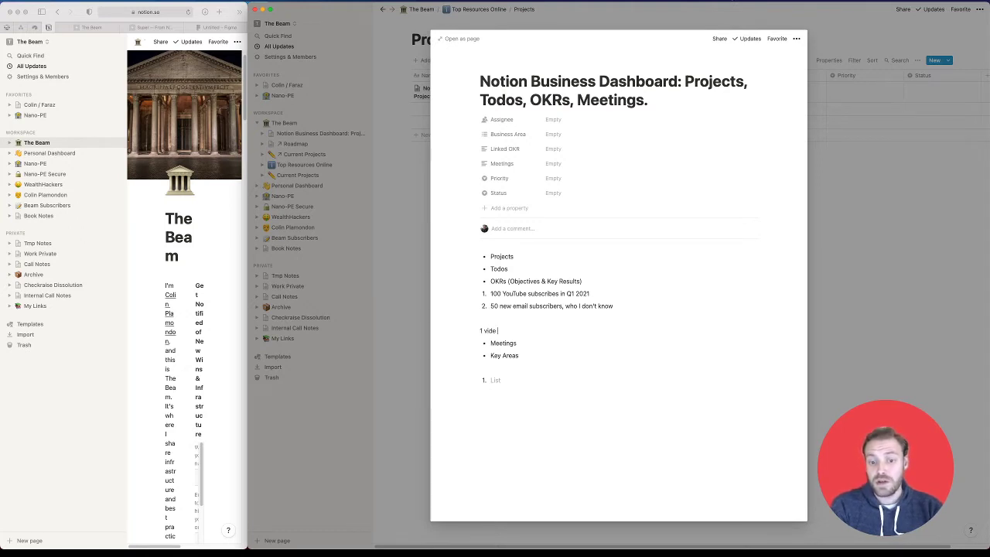
text(o published a week, 8 by EOY)
key(Return)
text(Go on 2-)
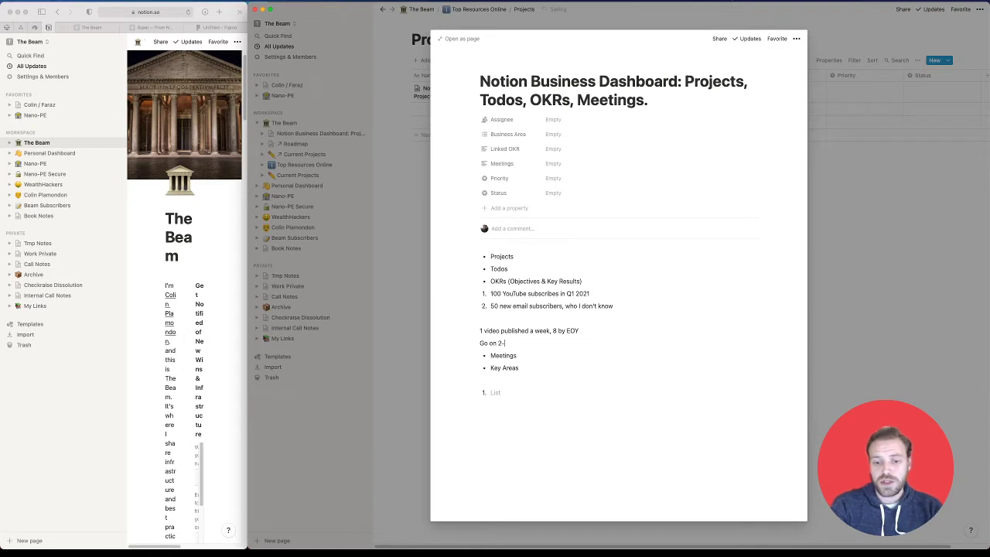
text(3 friends' podca)
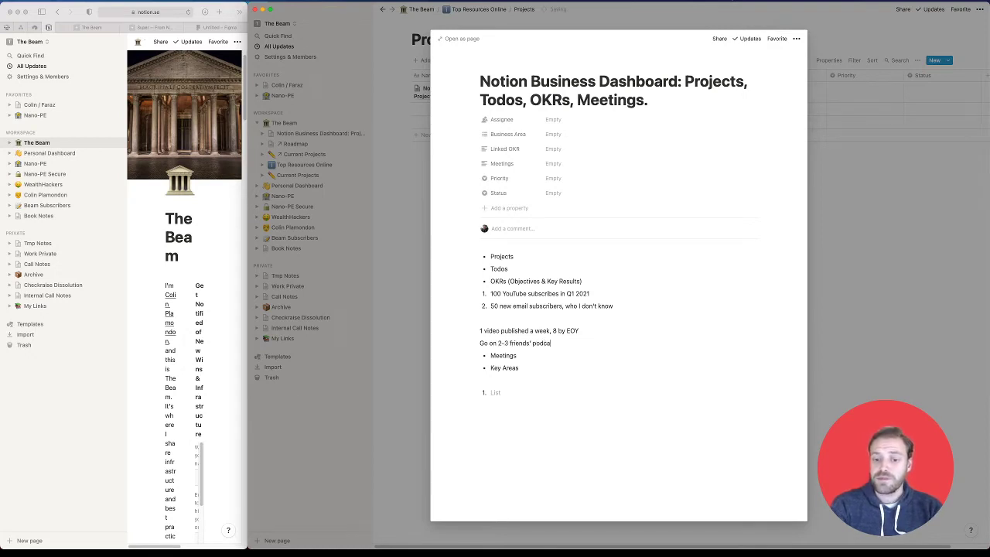
text(sts / YouTube channels)
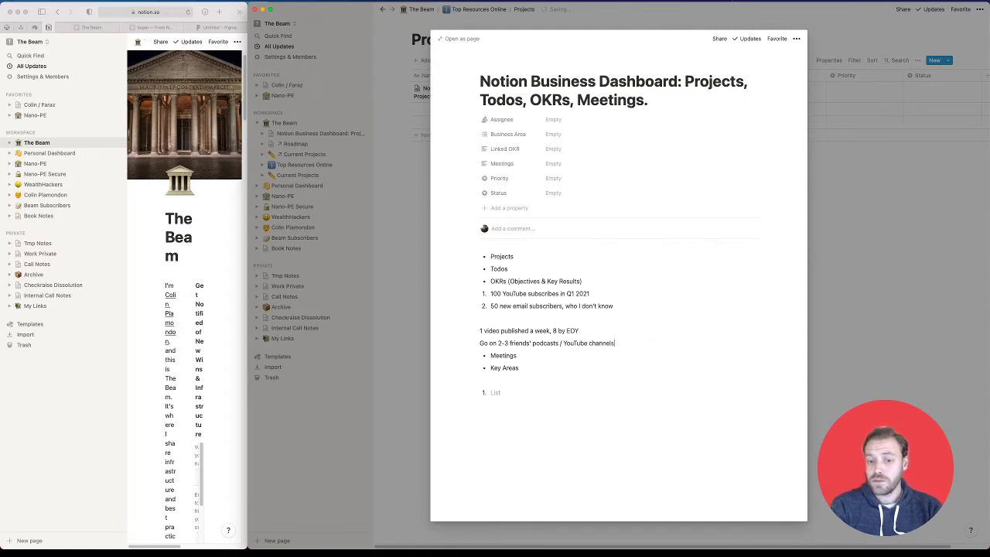
Add the line "Publish 2 articles a month" below the podcasts line, leaving a blank line before the Meetings bullet
key(Return)
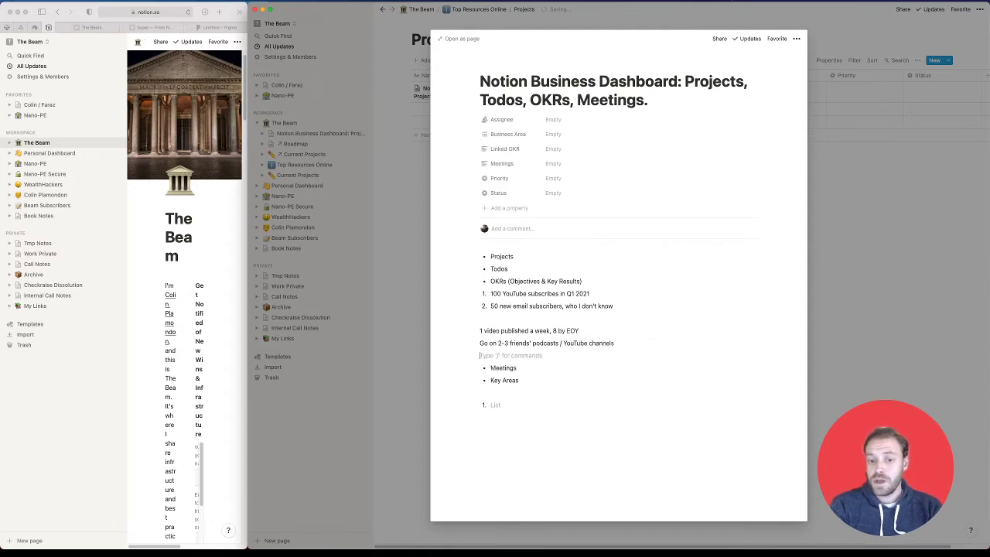
key(Return)
key(Up)
text(Publish)
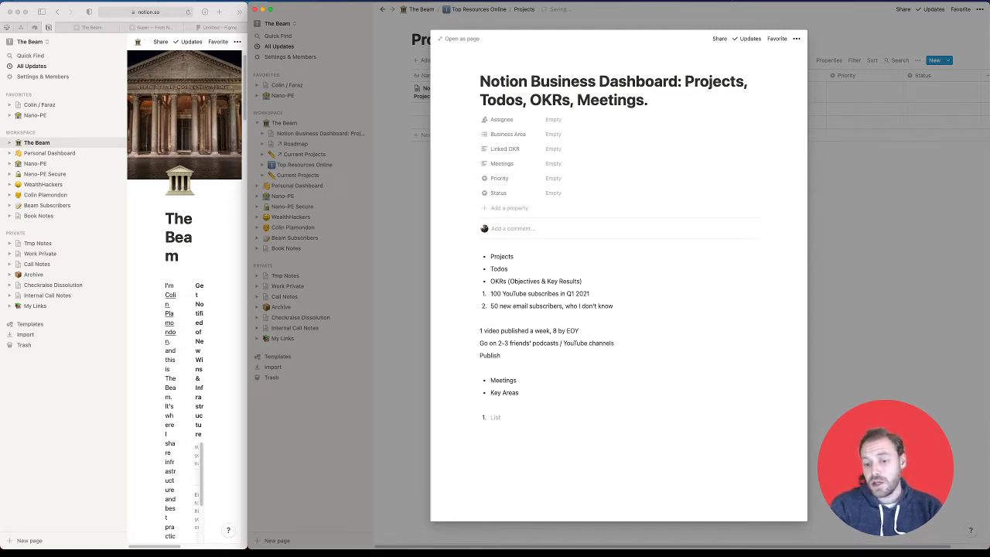
text( 2 articles a)
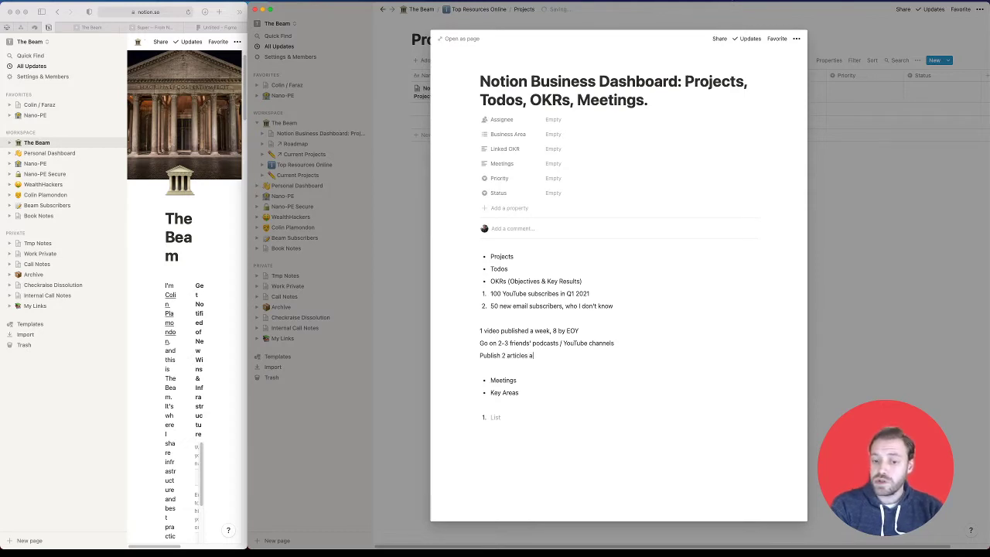
text( month)
Add the line "Ask for retweets from friends with large followings" below the articles line
key(Return)
text(Ask for)
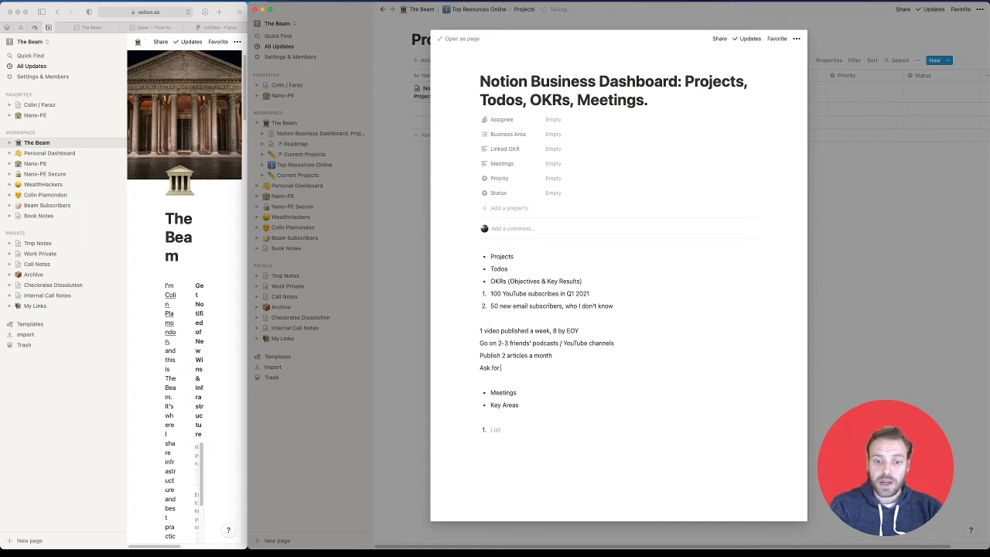
text(etweets from f)
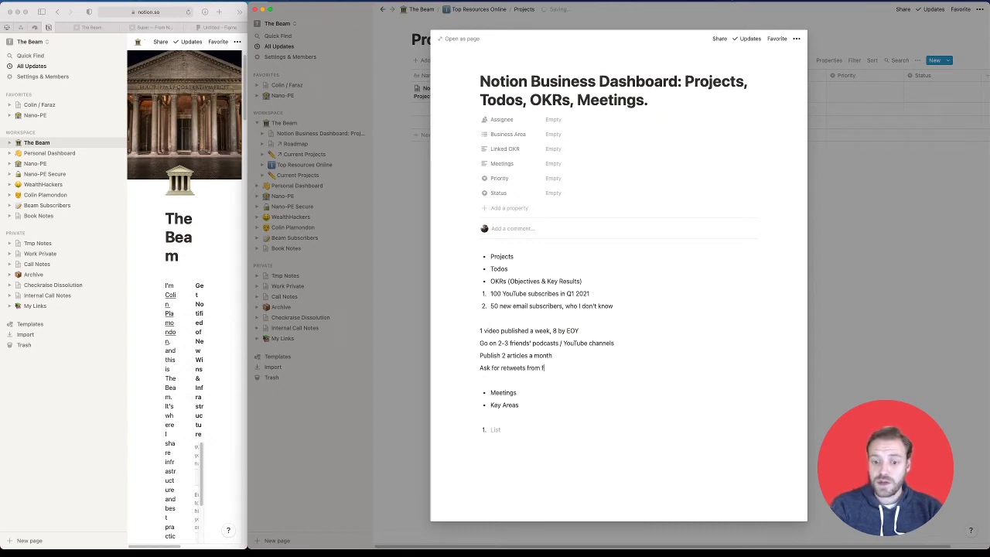
text(riends with large followings)
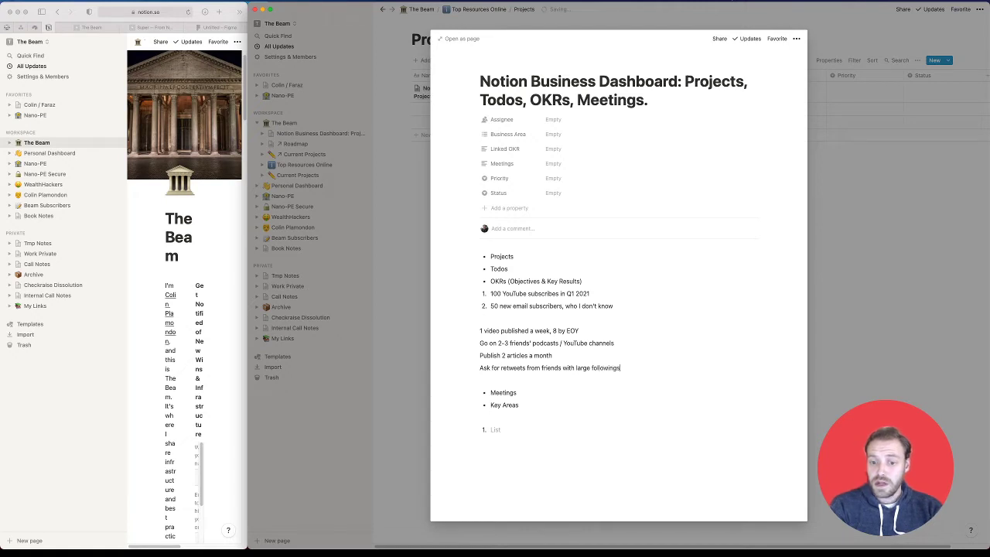
Add the line "Interview people I know that are super successful." and end the four lines above it with periods
key(Return)
text(In)
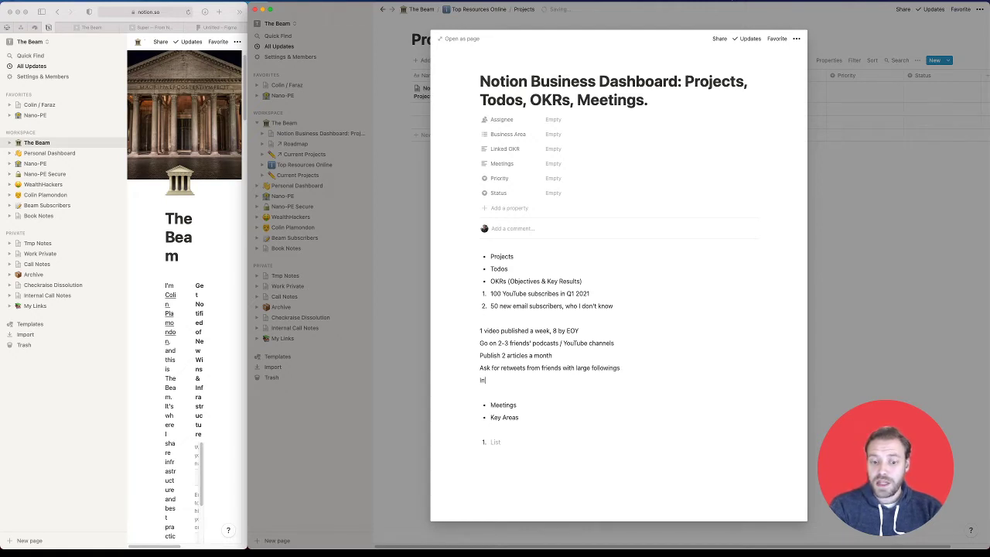
text(terview people I know that)
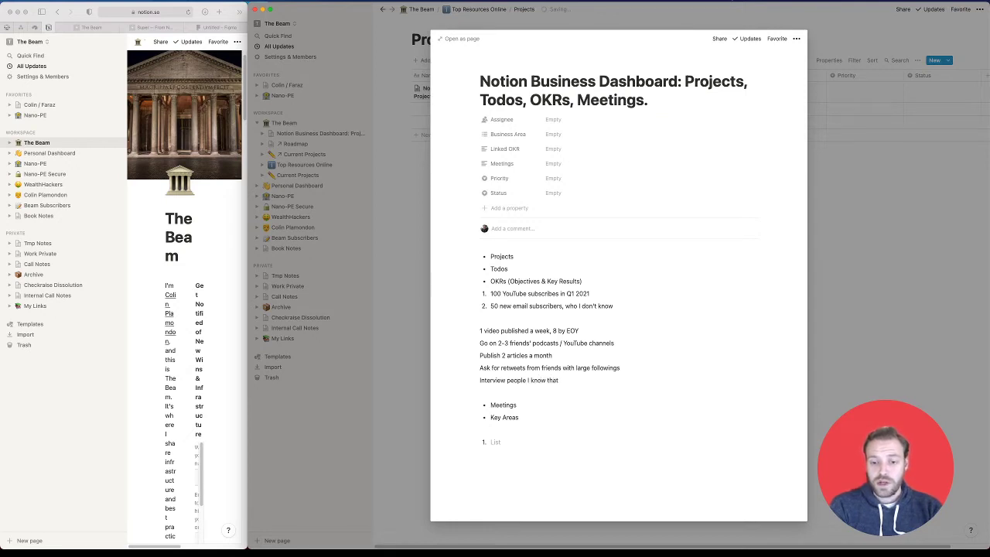
text( are super su)
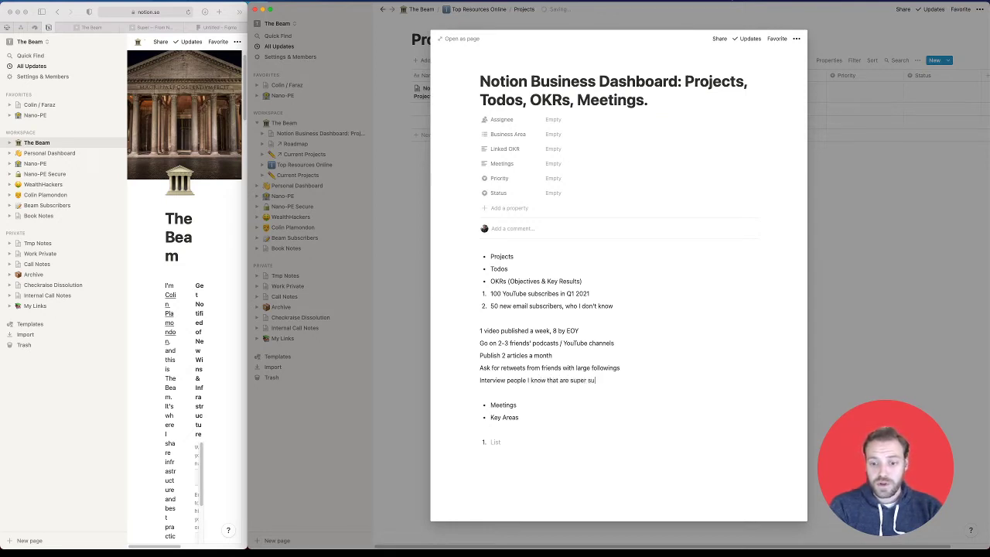
text(ccessful.)
click(620, 368)
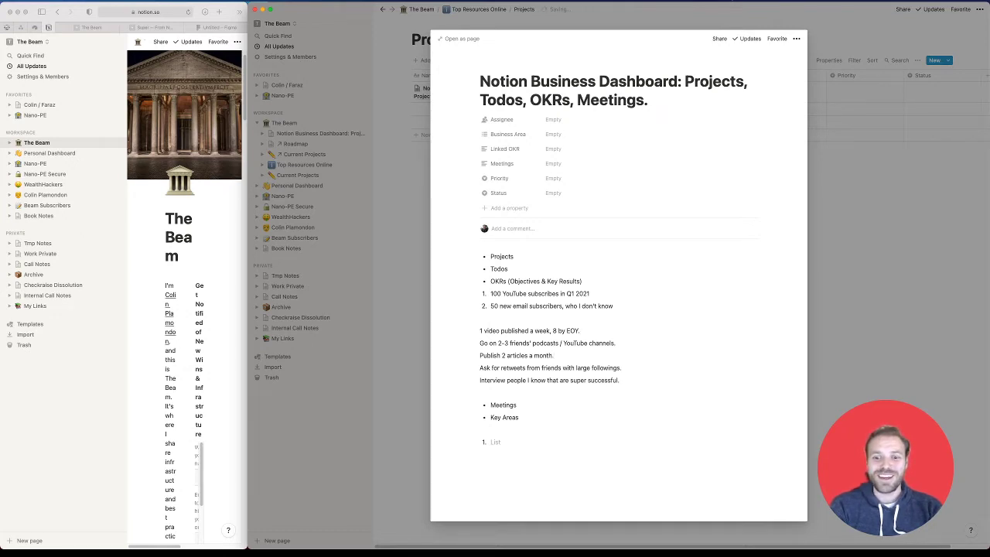
text(.)
Move the "Interview people I know that are super successful." line up, directly beneath the second numbered goal
key(Escape)
key(Up)
key(Up)
key(Up)
key(Up)
key(Down)
key(Down)
key(Down)
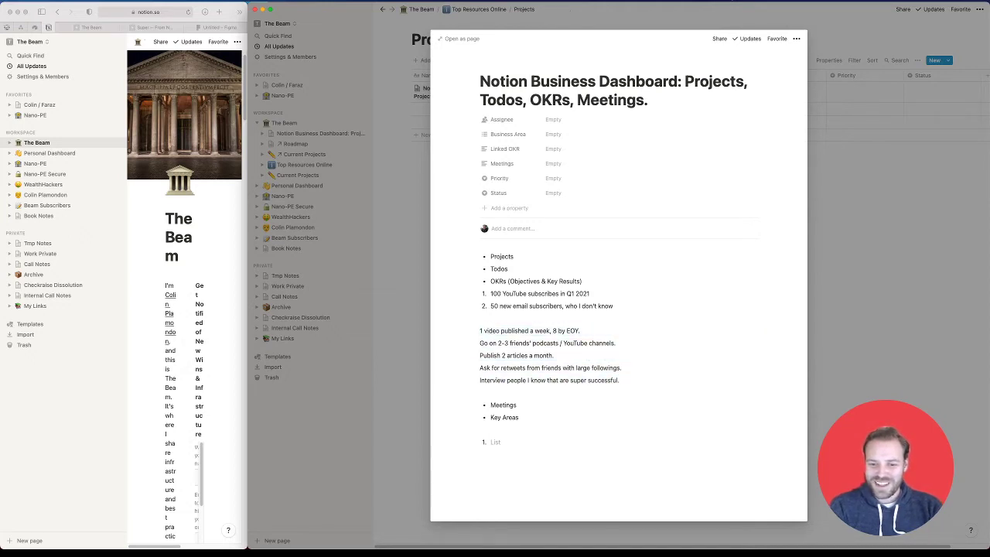
key(Up)
key(Up)
key(Up)
key(Down)
key(Down)
key(Down)
key(Down)
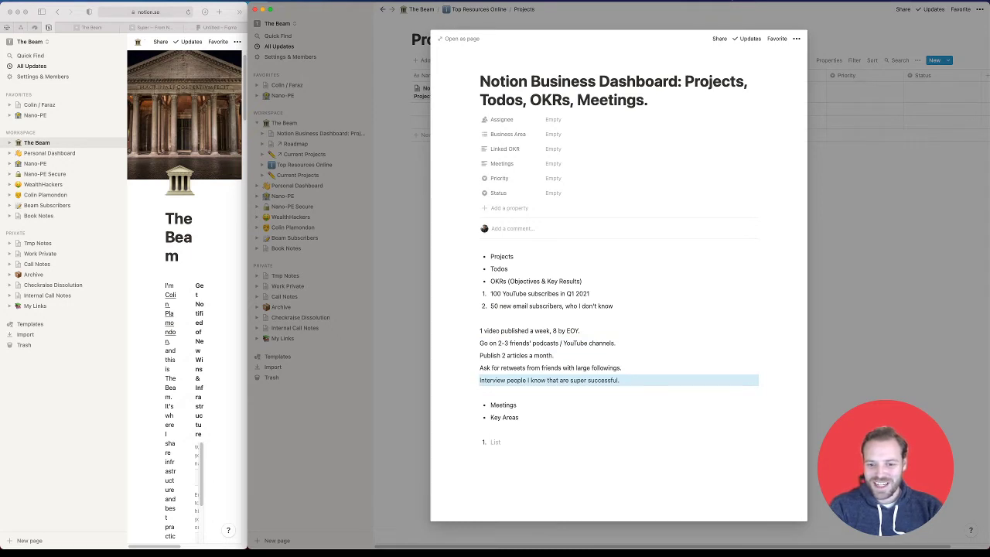
key(BackSpace)
key(Up)
key(Up)
key(Up)
key(Up)
key(Up)
key(Return)
key(Return)
key(Return)
text(Interview people I know that are super successful.)
Delete the blank line above the moved interview line and turn that line into a bullet
key(Up)
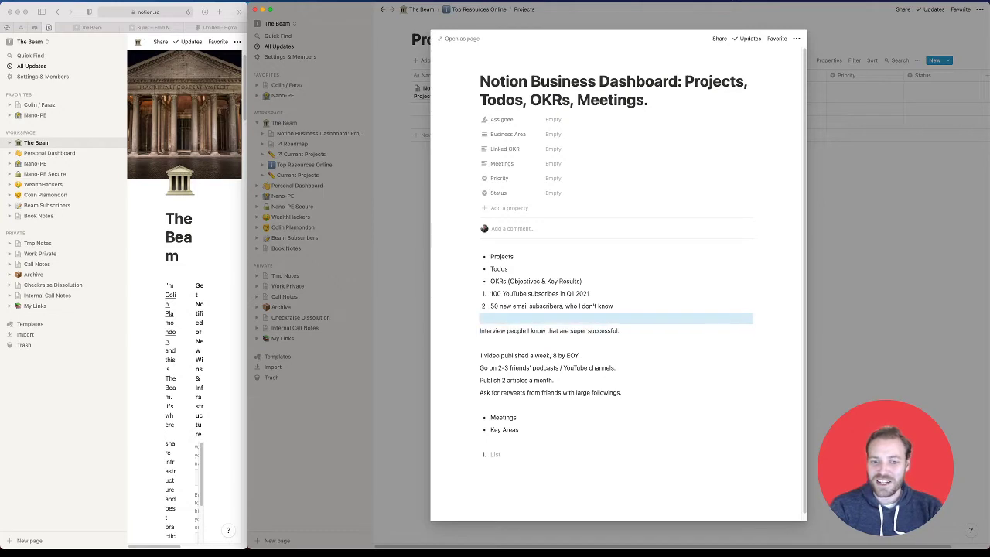
key(BackSpace)
key(Down)
key(Return)
text(-)
Move "Publish 2 articles a month." into a new bullet beneath the interview bullet
key(Down)
key(Down)
key(Down)
key(Down)
key(shift+Home)
key(super+c)
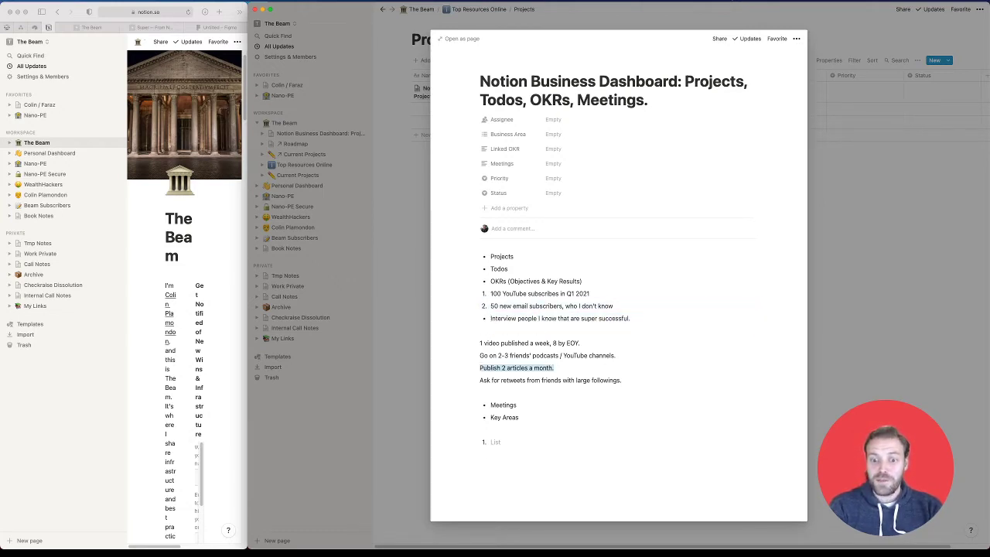
key(BackSpace)
key(BackSpace)
key(Return)
key(super+v)
Move the video, podcasts and retweets lines up beneath the goal "100 YouTube subscribes in Q1 2021"
key(Down)
key(Down)
key(shift+Down)
key(shift+Down)
key(shift+Down)
key(BackSpace)
key(shift+Up)
key(shift+Up)
key(Up)
key(Up)
key(Up)
key(Return)
key(BackSpace)
text(1 video published a week, 8 by EOY. Go on 2-3 friends' podcasts / YouTube channels. Ask for retweets from friends with large followings.)
Turn the three lines beneath the YouTube subscribers goal into bullets
key(Up)
key(BackSpace)
key(Escape)
key(Down)
key(Return)
text(- - -)
Replace the automatic numbering of the two goals with the plain-text prefixes "(1)" and "(2)"
key(BackSpace)
text((2))
key(Up)
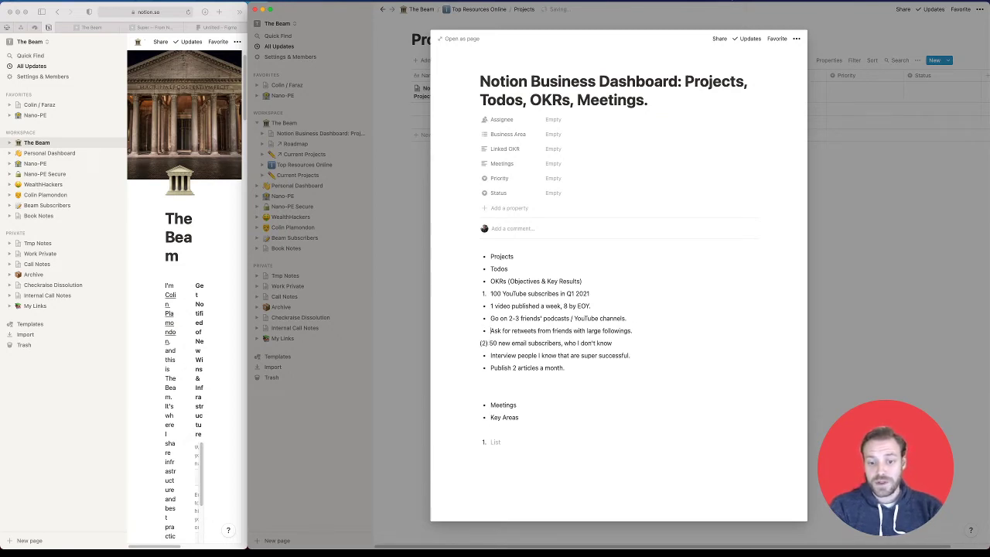
key(BackSpace)
text((1))
key(Down)
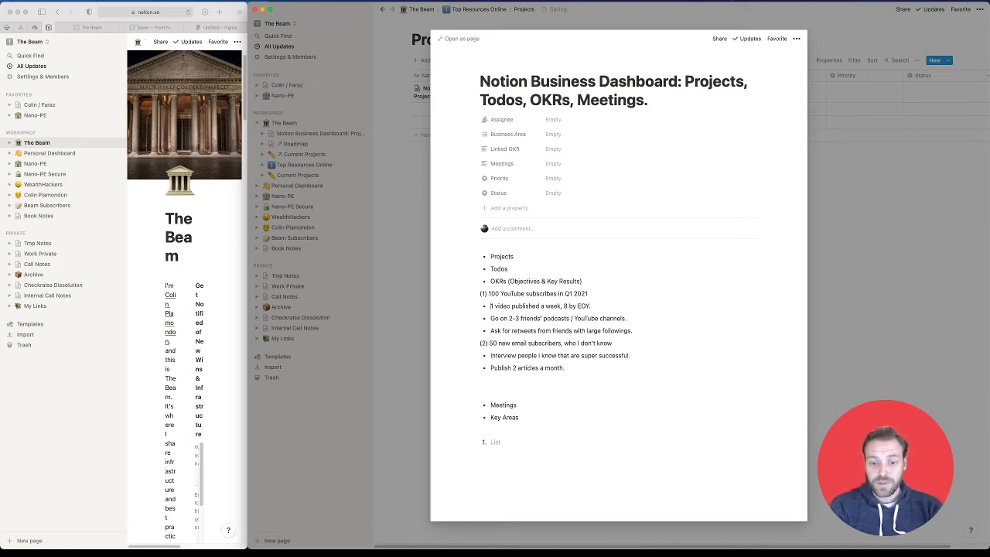
key(Down)
key(Down)
key(Down)
key(Down)
key(Down)
key(Down)
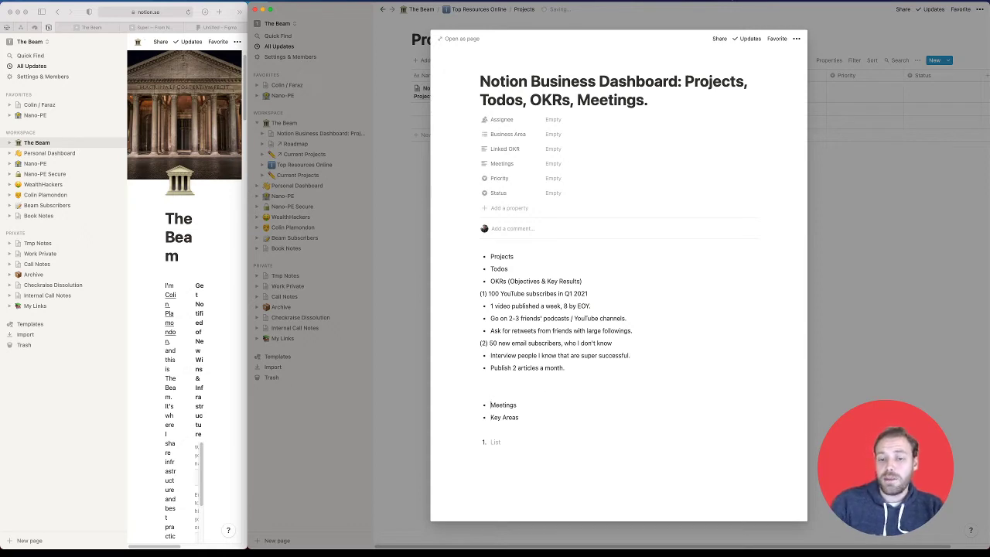
Make both goal lines, the YouTube subscribers goal and the email subscribers goal, bold
click(580, 283)
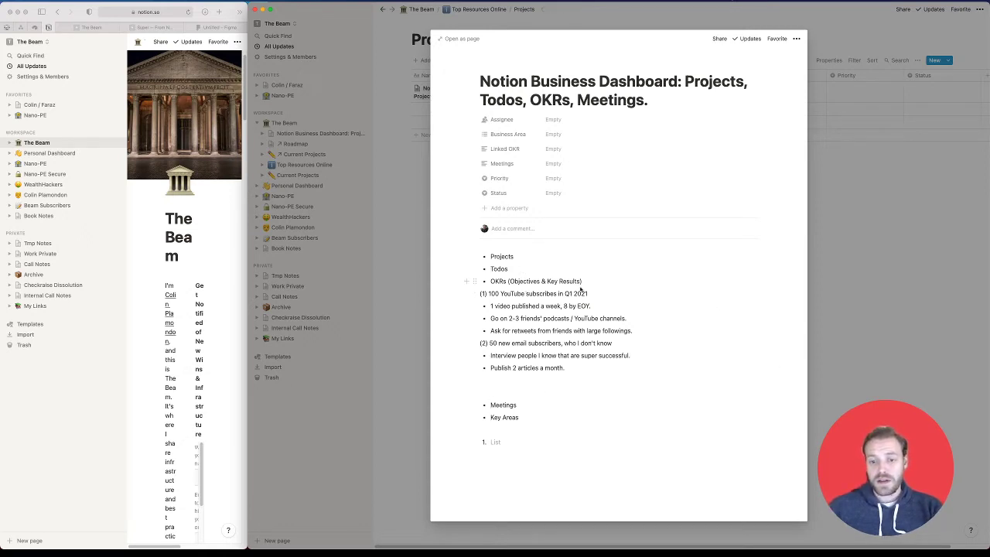
double_click(586, 293)
triple_click(585, 294)
key(ctrl+b)
click(585, 295)
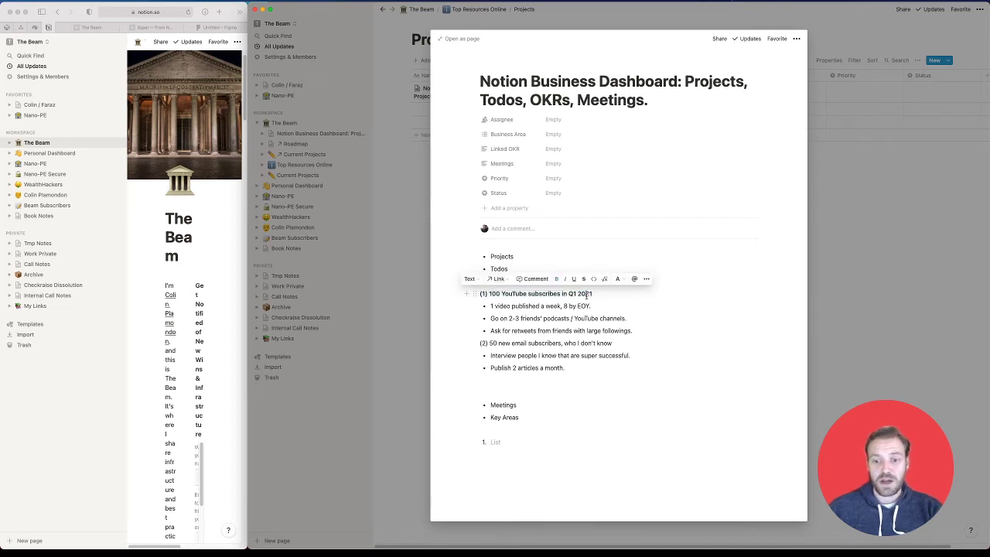
triple_click(585, 347)
key(ctrl+b)
triple_click(615, 346)
click(621, 346)
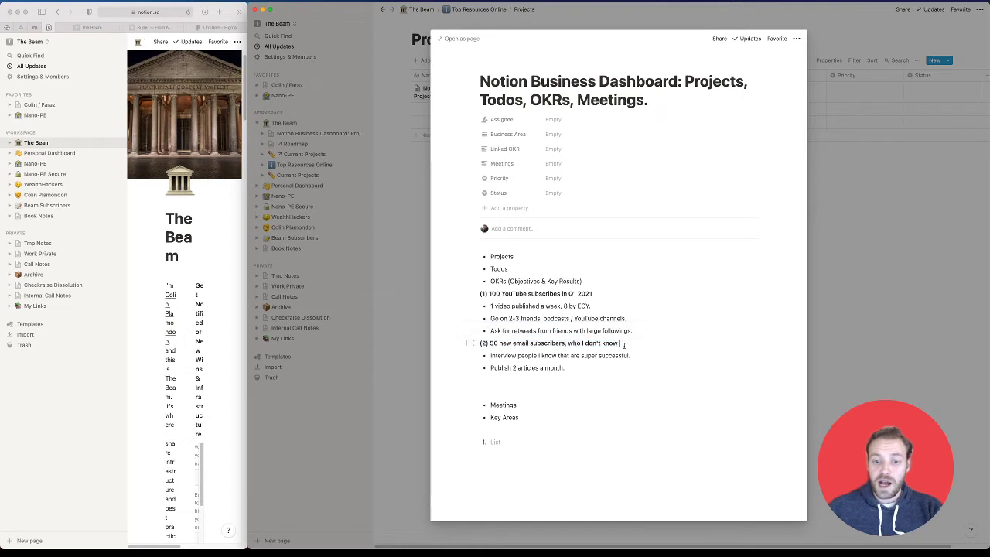
drag(619, 345, 482, 343)
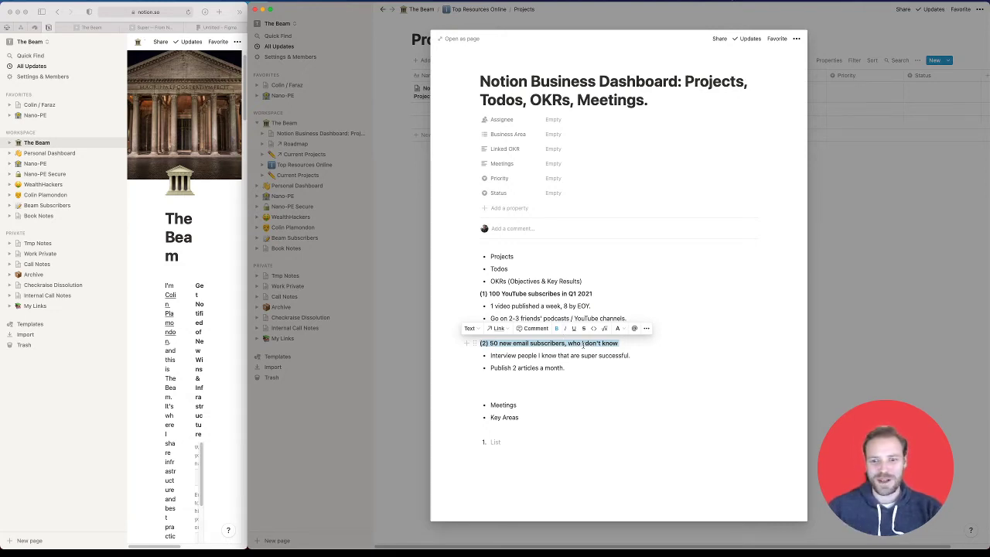
click(555, 355)
triple_click(568, 366)
click(567, 343)
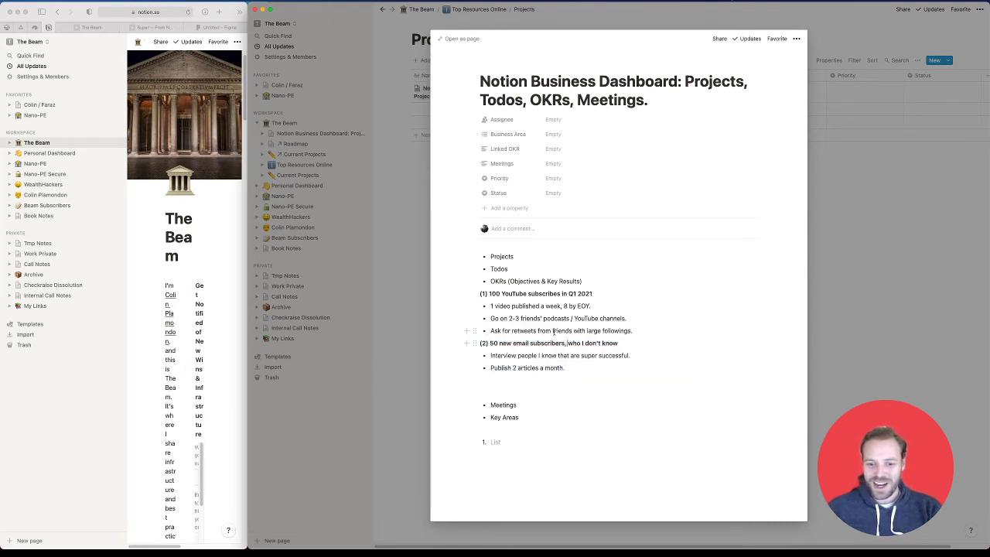
mouse_move(550, 301)
mouse_down()
mouse_move(527, 294)
mouse_move(545, 317)
mouse_up()
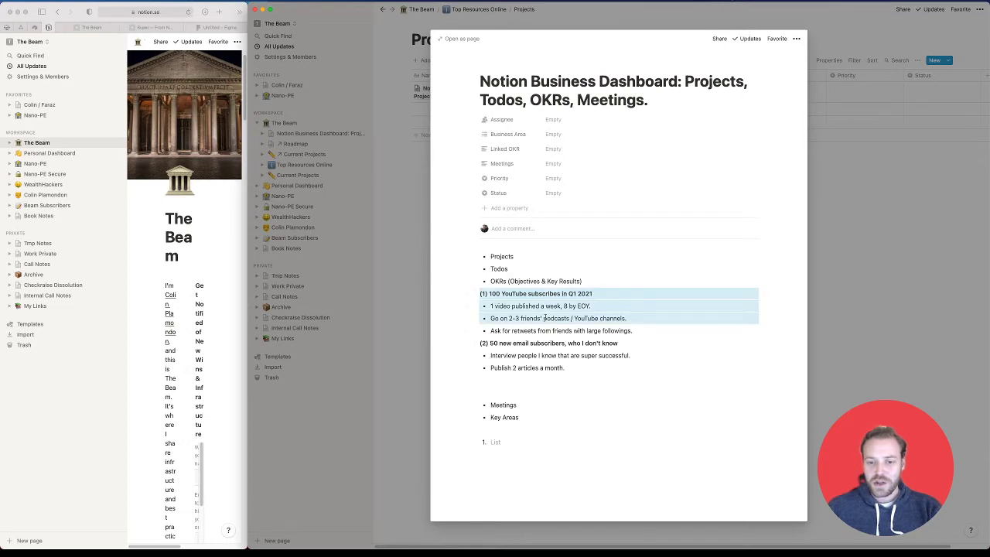
Enter "YouTube Video Content" as the first numbered item under Key Areas and start a second item
click(527, 446)
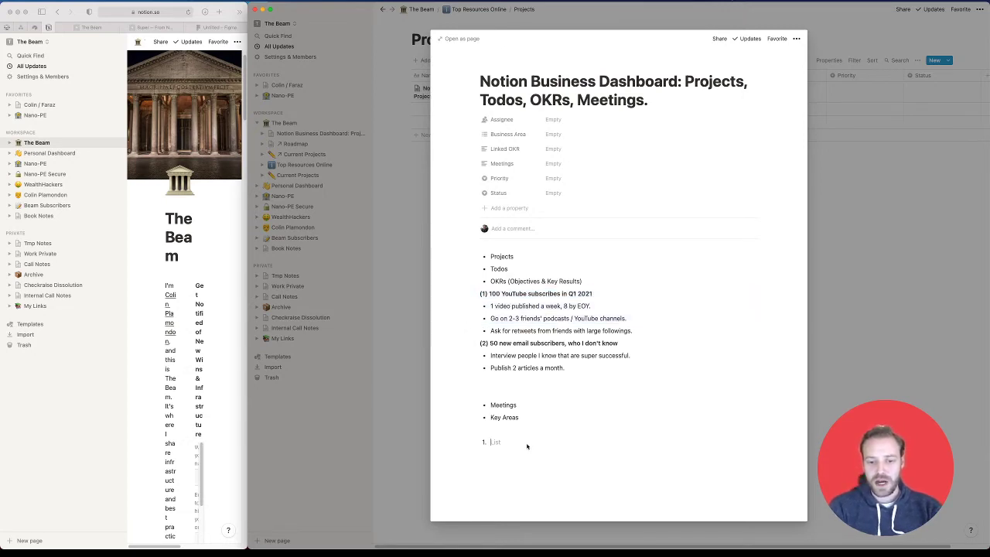
text(Youtube)
key(alt+BackSpace)
text(You)
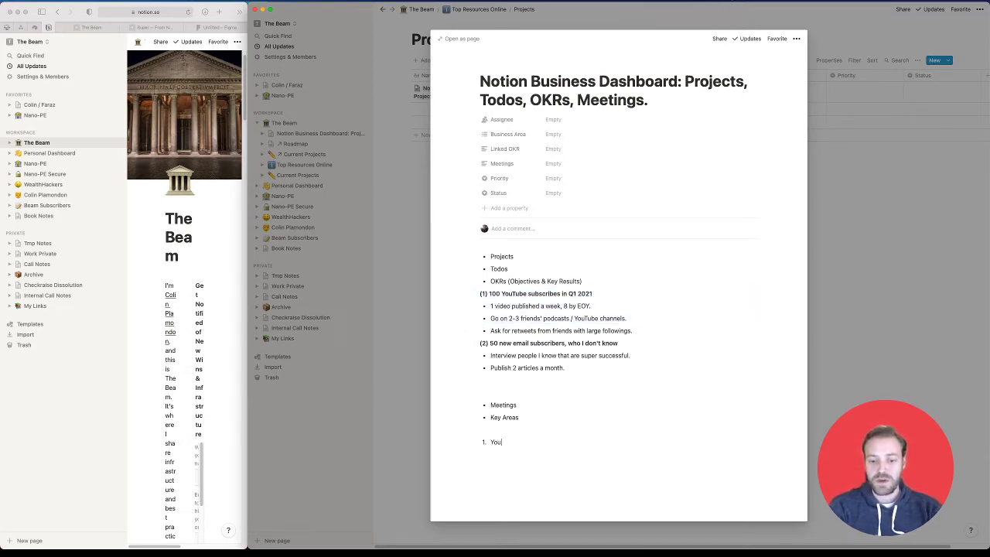
text(Tube Vide)
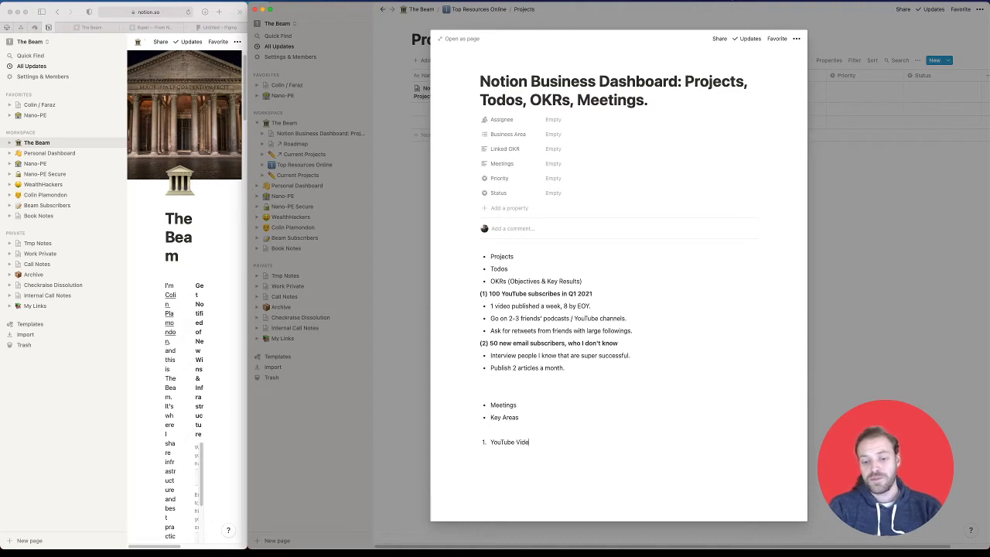
text(o Content)
key(Return)
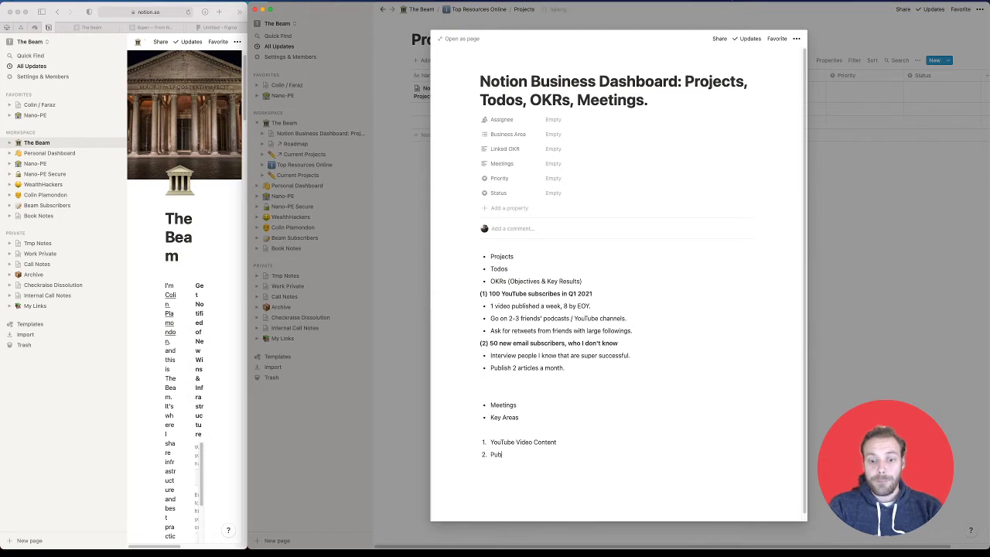
Enter "Publishing Written Content" as the second numbered item under Key Areas
text(Writ)
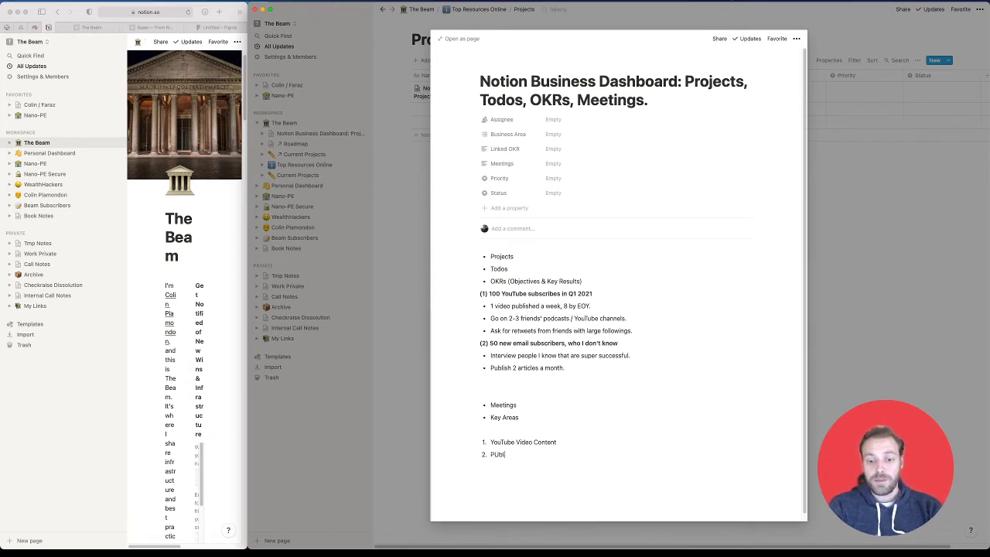
text(ten)
click(490, 454)
text(Publishing)
click(542, 454)
text(Content)
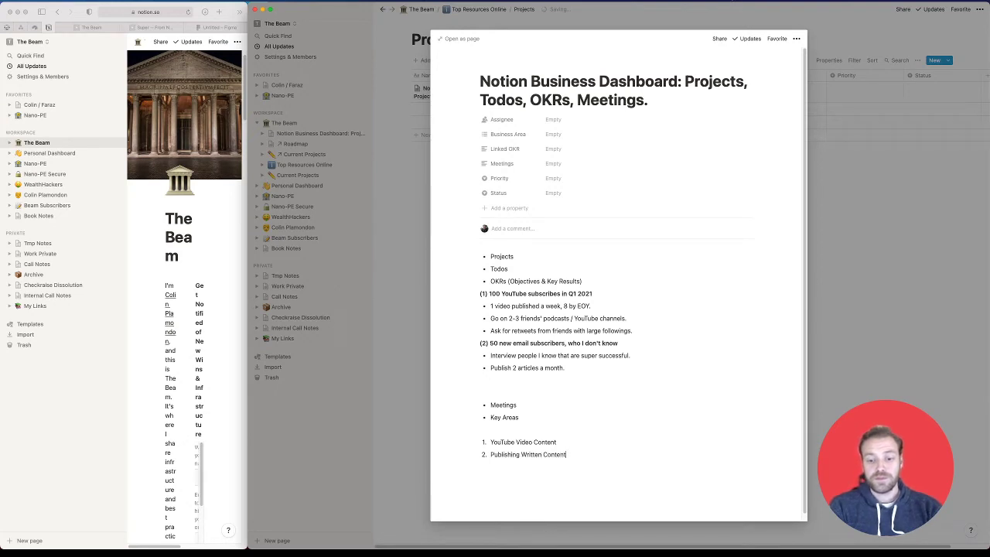
Open the project as a full page and enter "Scheduling Interviews" as the third numbered item under Key Areas
key(Return)
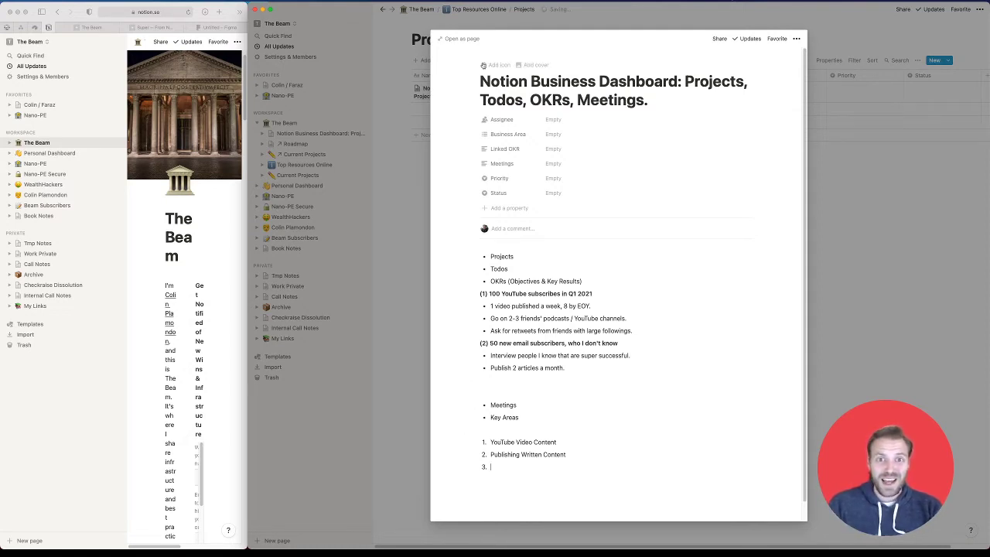
click(457, 38)
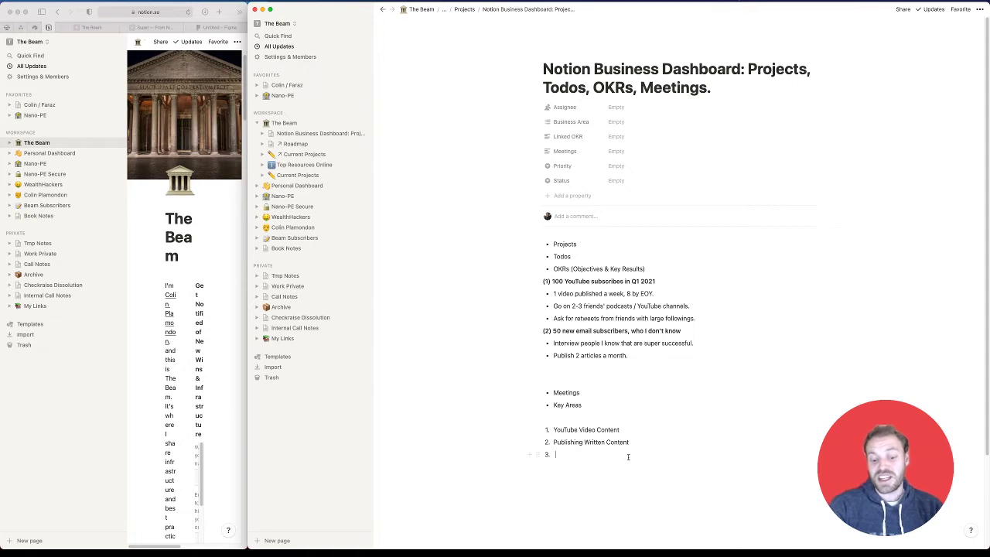
text(Scheduling Interviews)
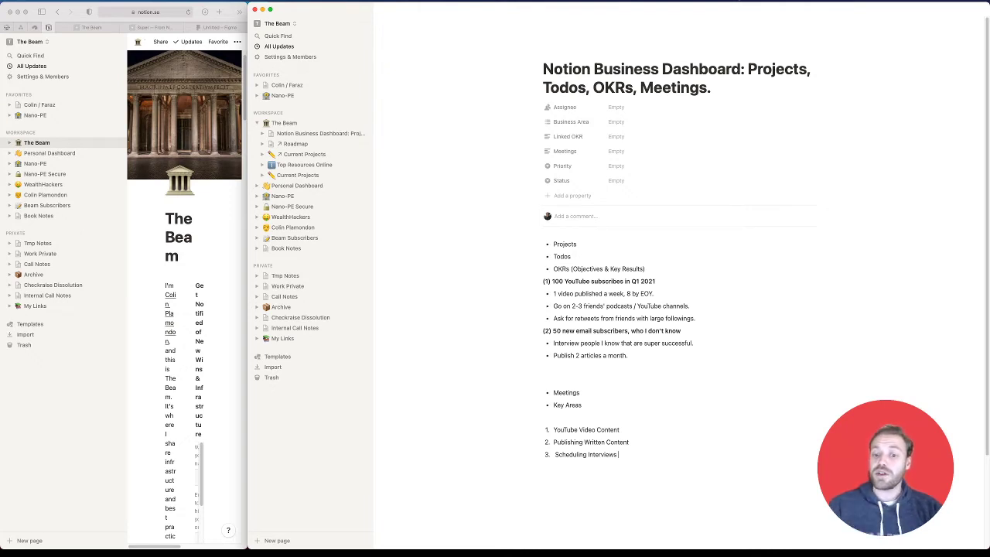
Change the deadline in the weekly video bullet to "EOQ"
triple_click(648, 295)
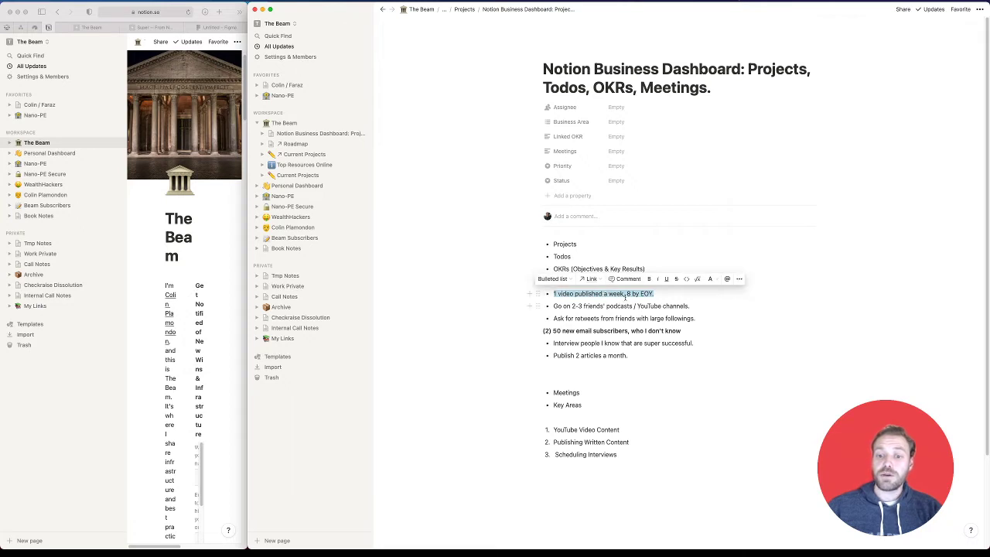
click(664, 296)
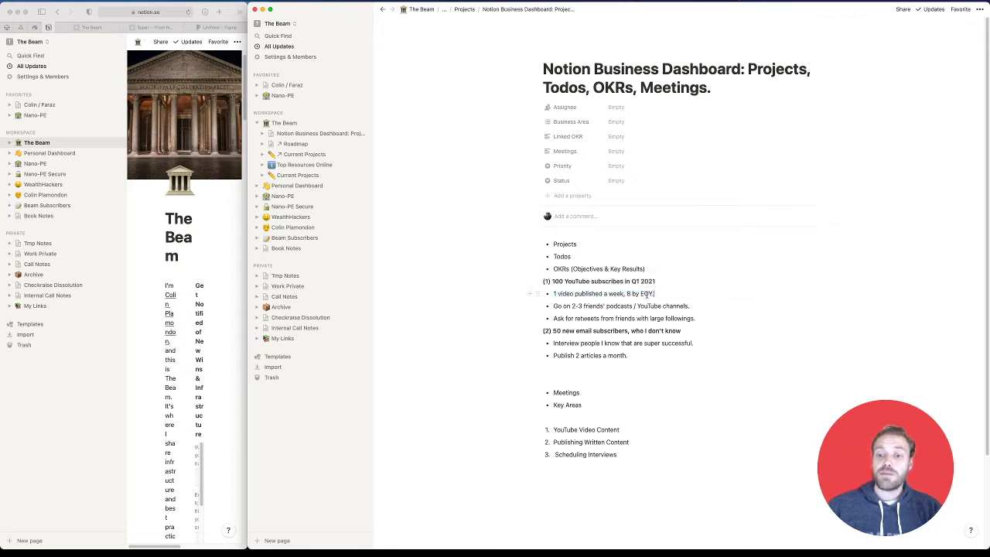
text(Q.)
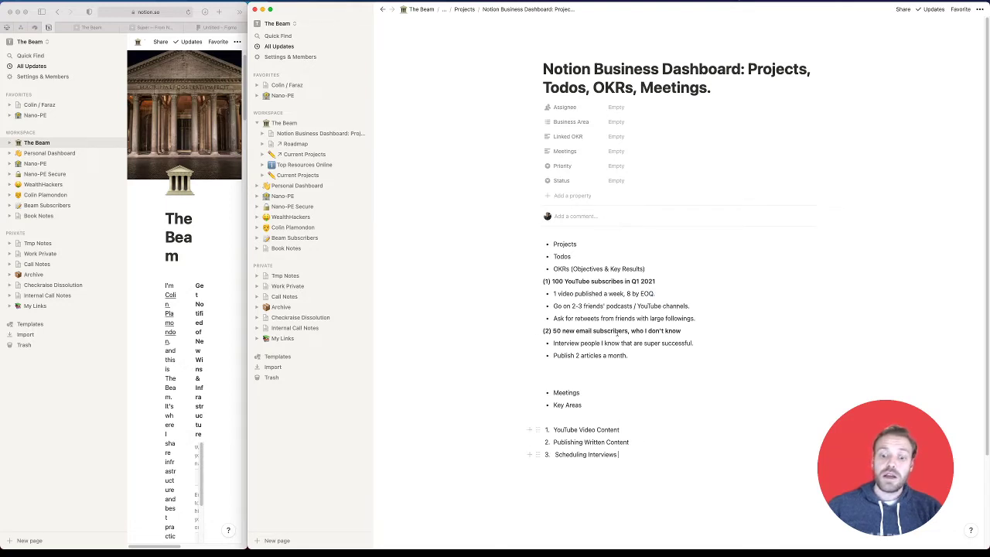
Remove the extra space around "Scheduling Interviews" and start a fourth numbered item under Key Areas
key(BackSpace)
key(Return)
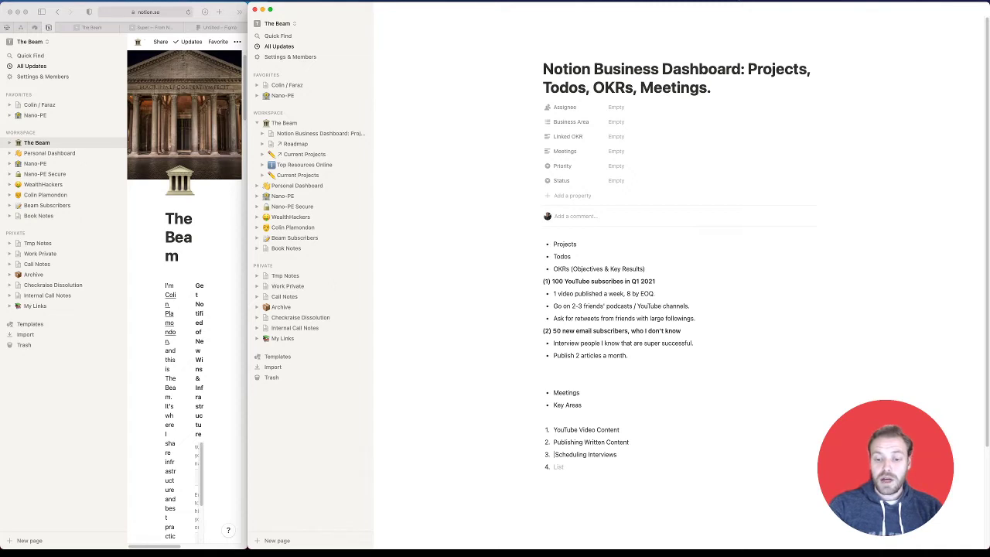
key(BackSpace)
key(super+z)
key(Right)
key(BackSpace)
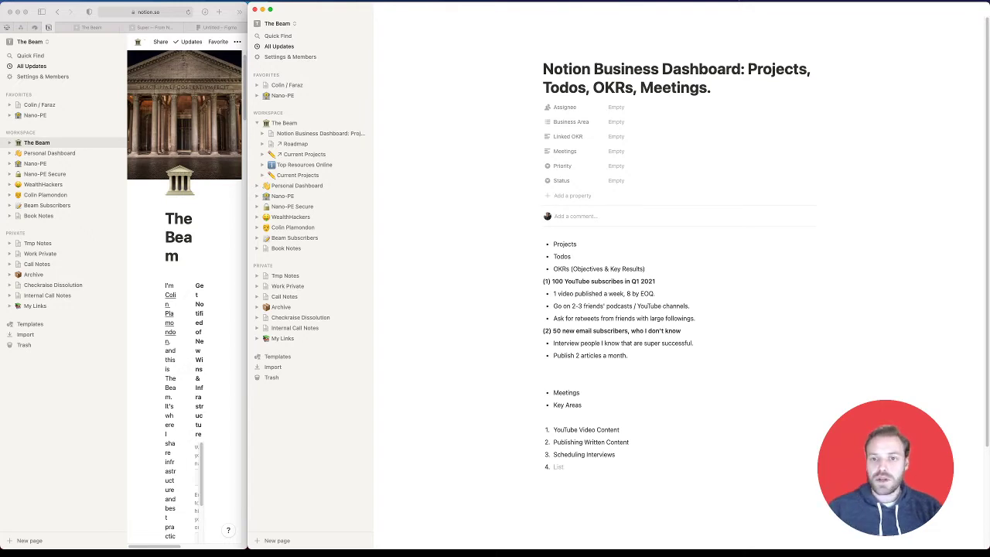
Enter "Email Newsletter" as the fourth numbered item under Key Areas
scroll(598, 332, down, 3)
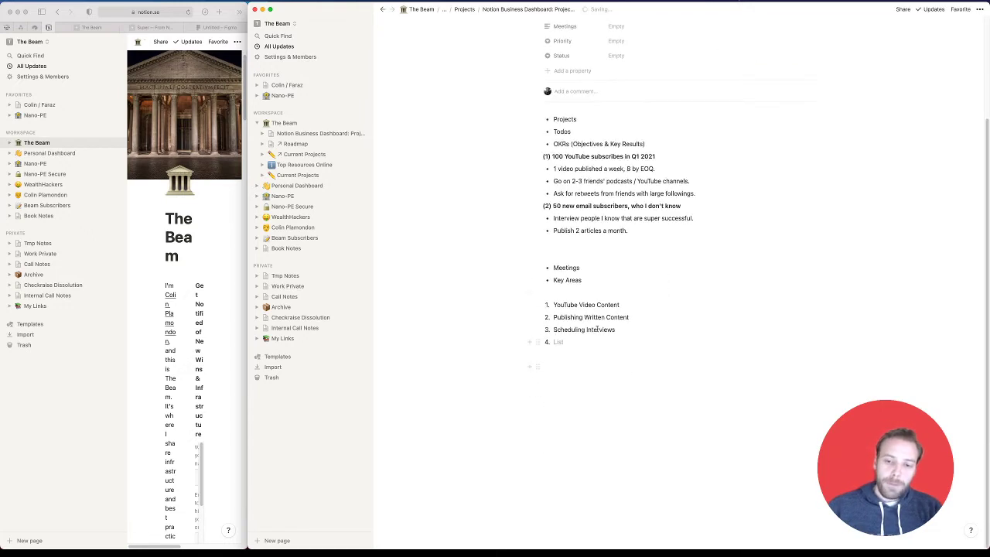
drag(594, 304, 594, 331)
triple_click(591, 327)
double_click(619, 305)
click(616, 333)
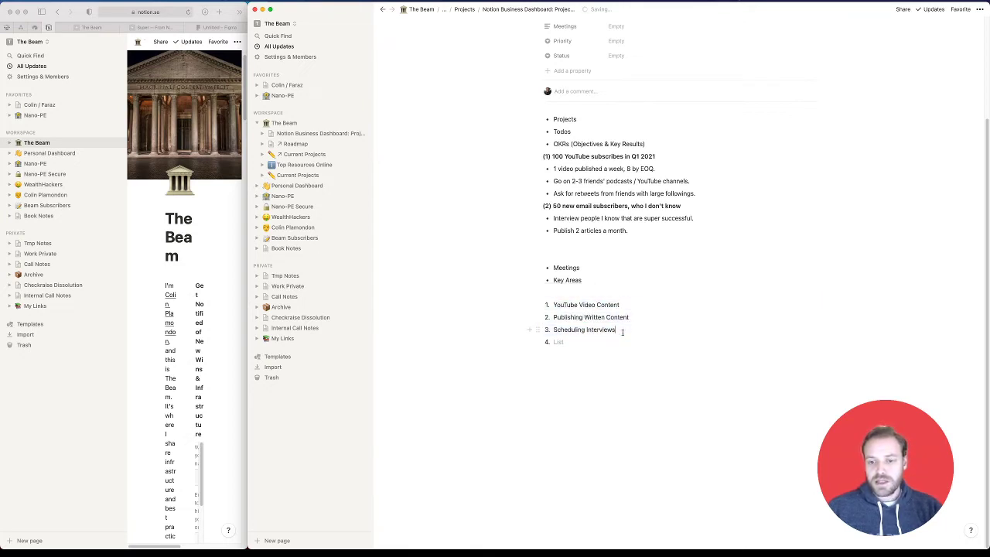
scroll(618, 340, up, 2)
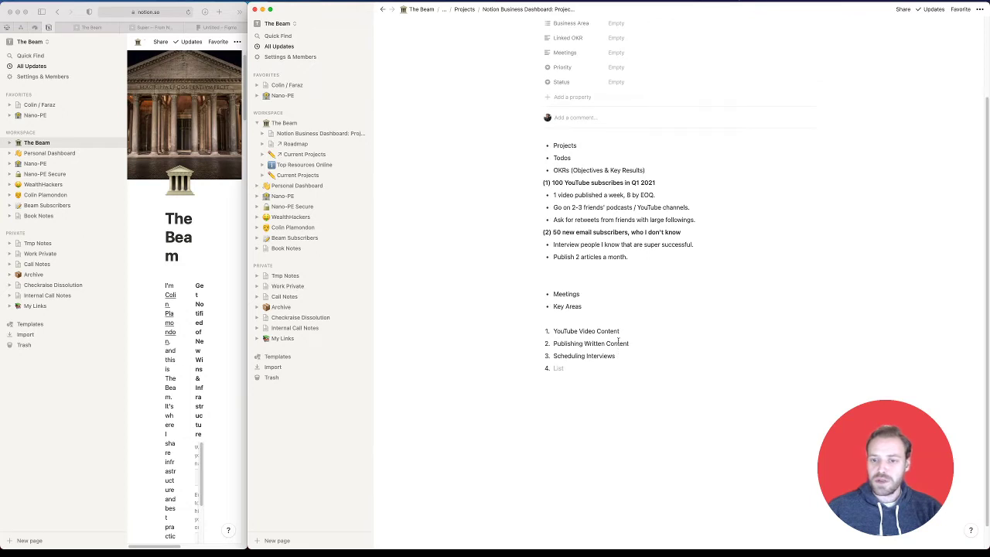
text(Email Newsletter)
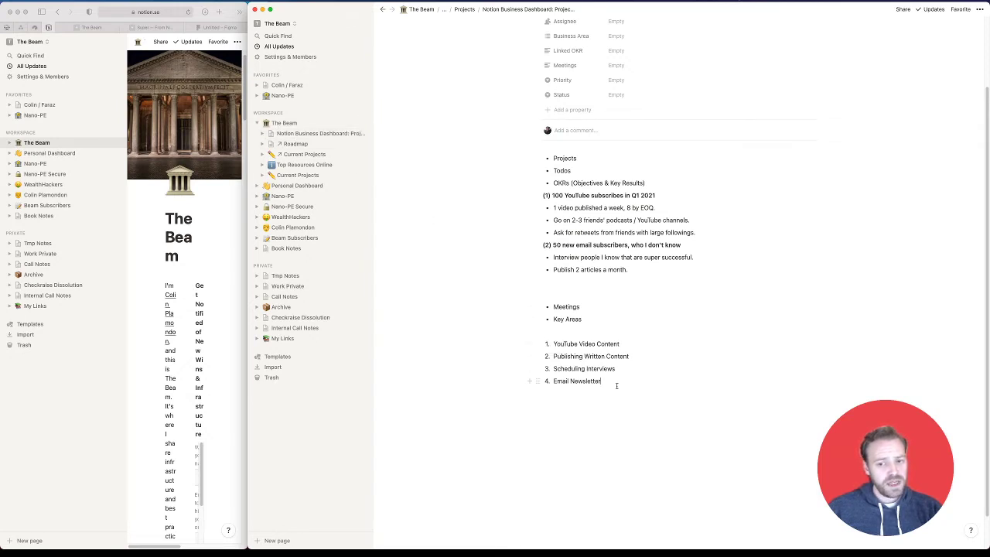
View The Beam's main page and return to the project page
drag(616, 386, 630, 348)
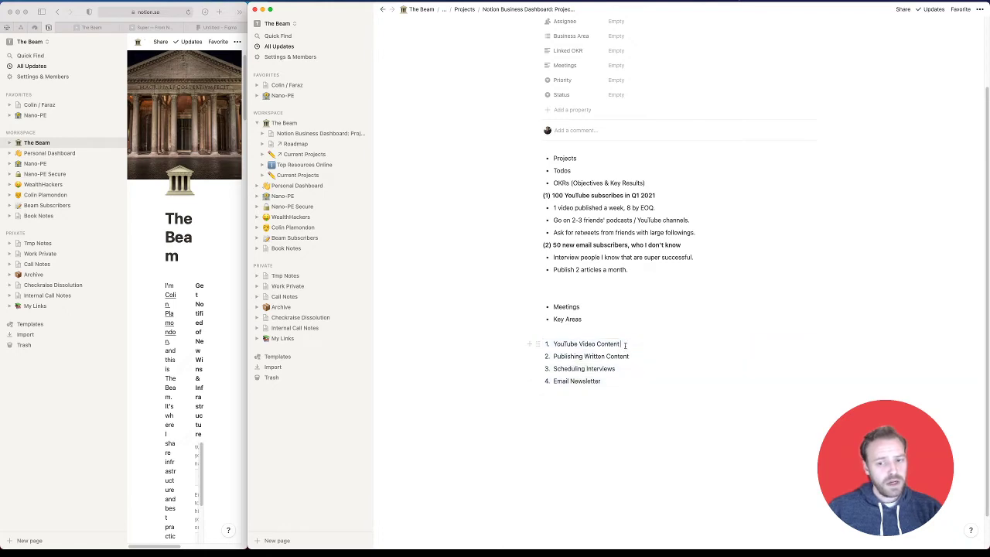
click(344, 144)
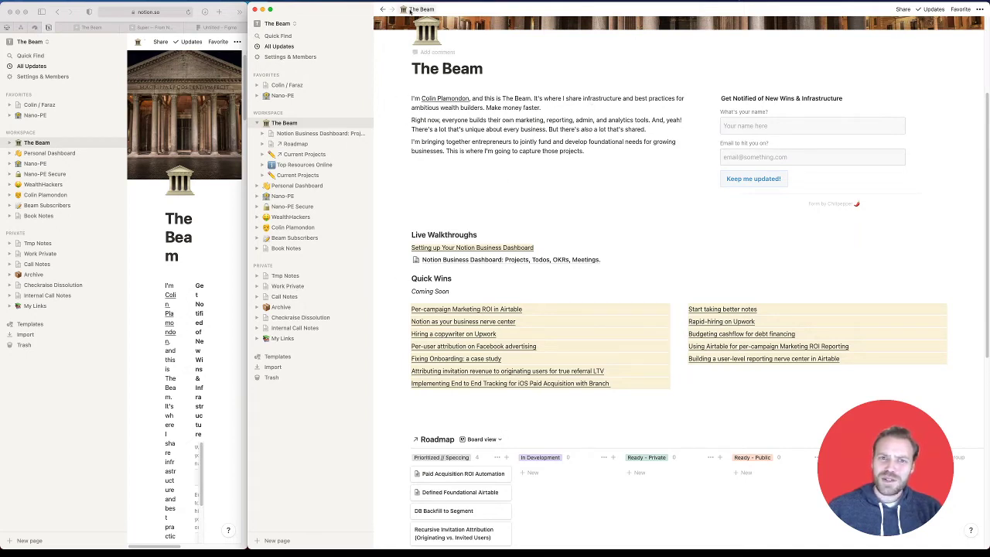
click(382, 9)
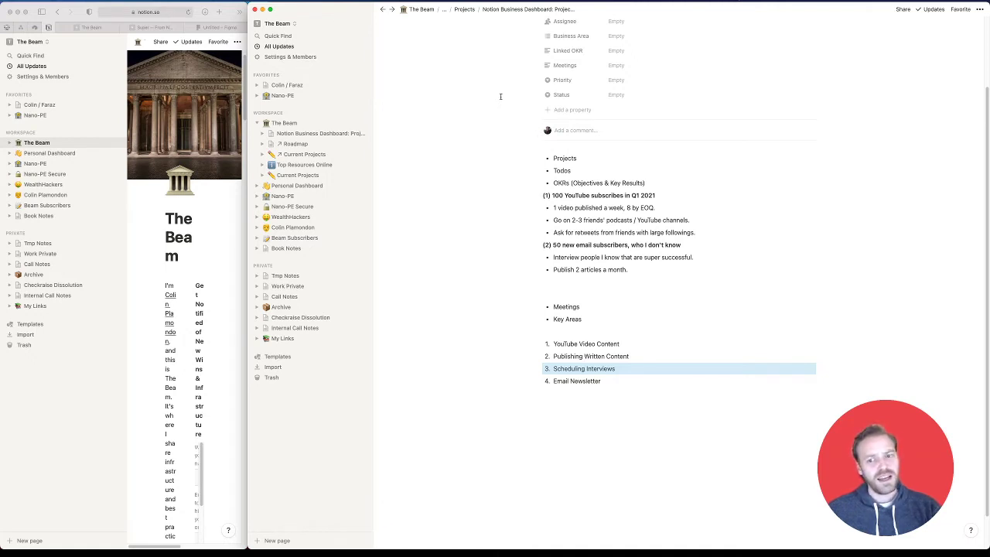
Add a fifth numbered item under Key Areas reading "Publishing Notes & Quotes", correcting the capitalization of "Notes"
key(Down)
key(Return)
key(Return)
text(PUblish)
key(alt+BackSpace)
text(Publishing )
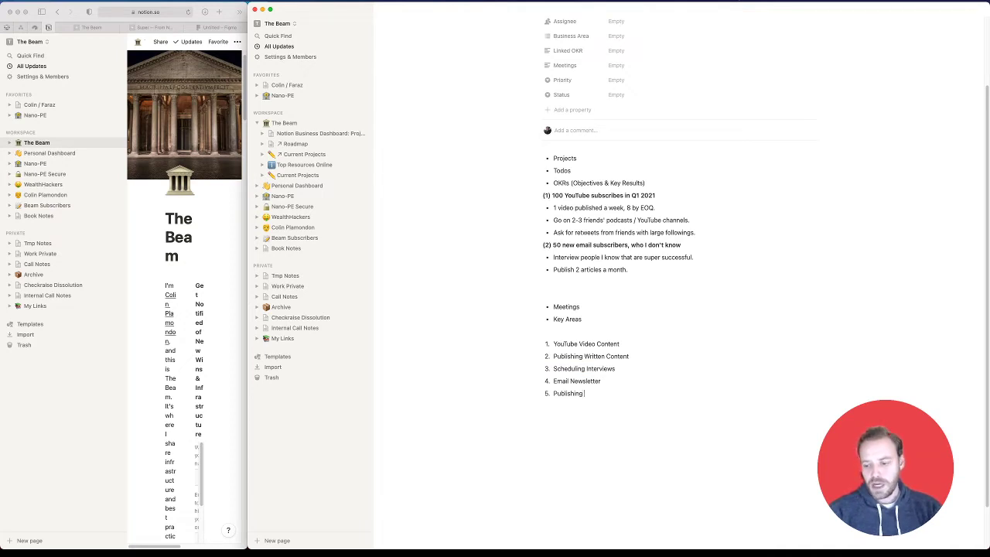
text(NOtes)
key(alt+BackSpace)
text(NOtes & Quotes)
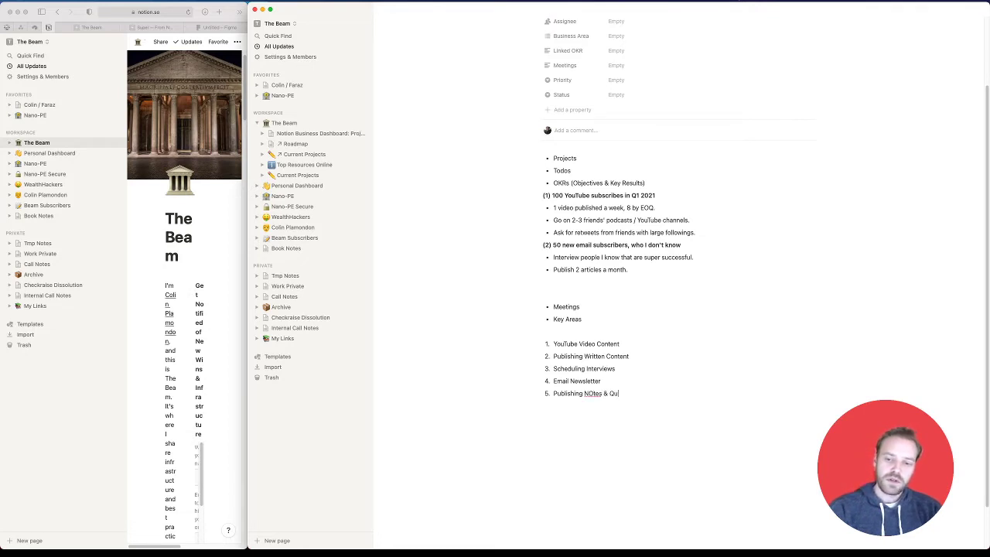
click(592, 394)
key(BackSpace)
text(o)
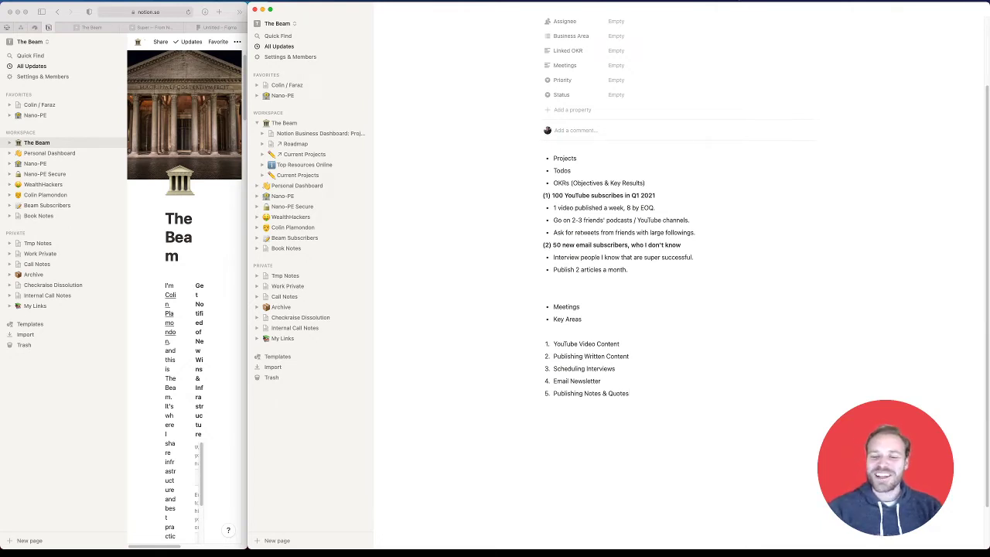
Replace the fifth Key Areas item's text with "Personal Interests:"
drag(629, 393, 585, 393)
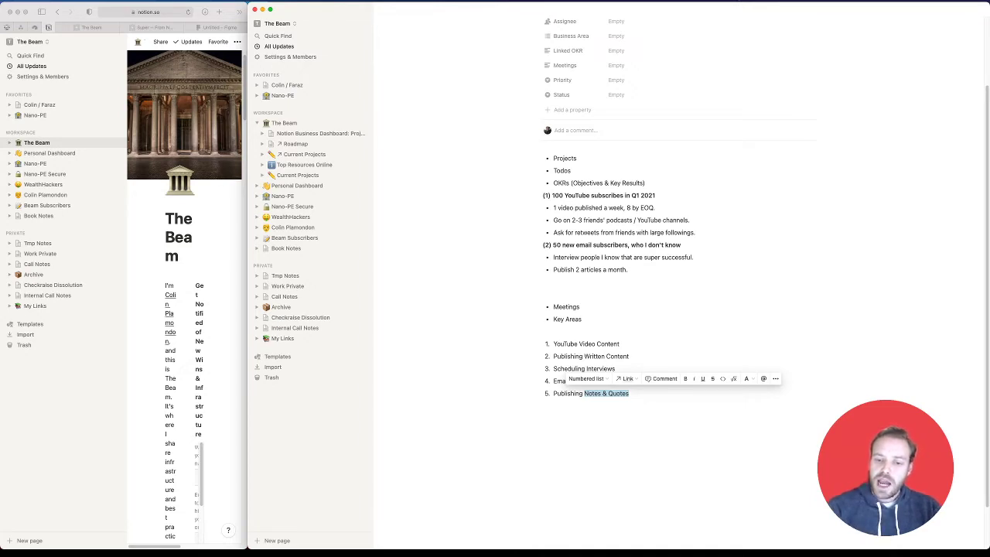
key(Right)
key(alt+shift+Left)
key(alt+shift+Left)
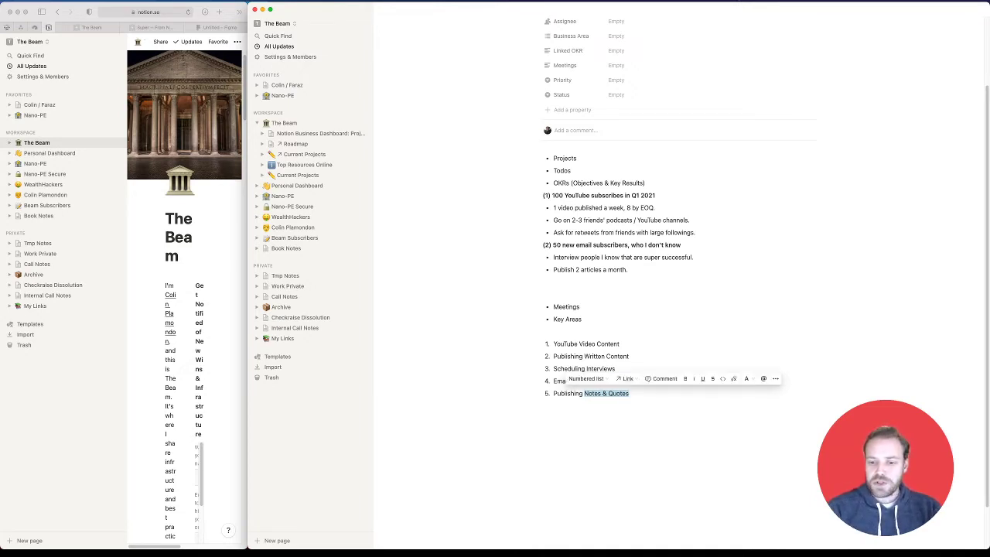
text(Podcast)
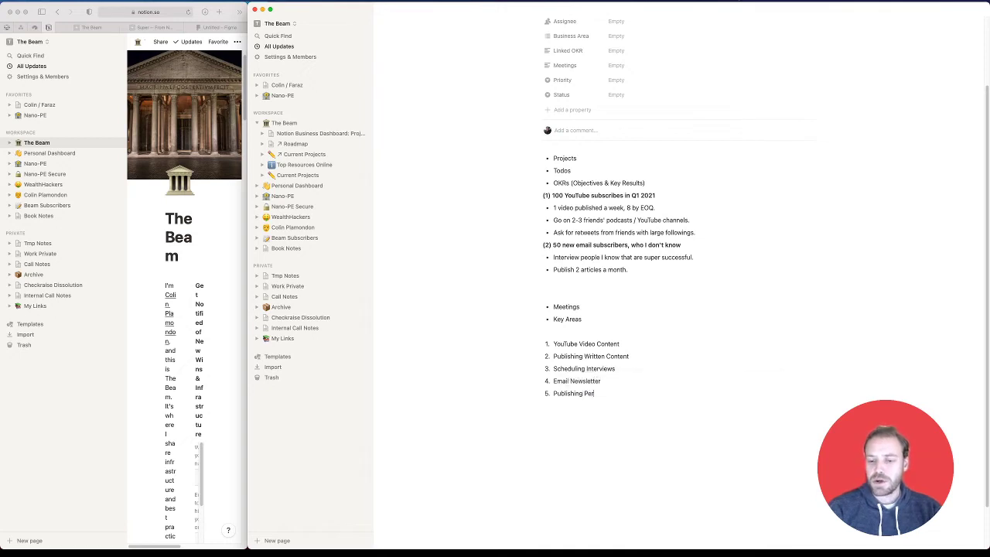
key(alt+BackSpace)
key(alt+BackSpace)
text(Perso)
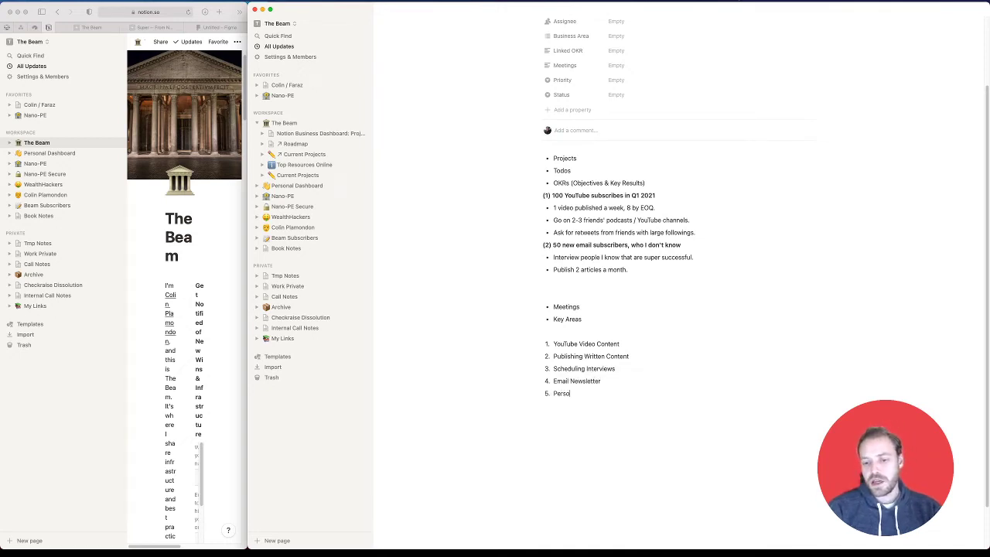
text(nal Interests:)
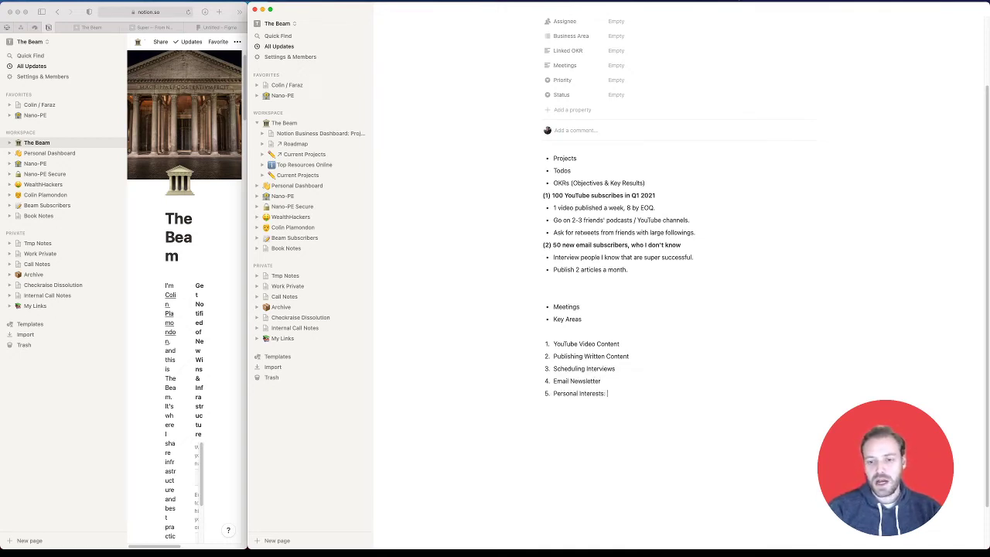
Reword the fifth Key Areas item as "Publishing Personal Interests (Notes & Quotes / Books / Venice Stuff)"
click(554, 393)
text(Publishing Personal Interests )
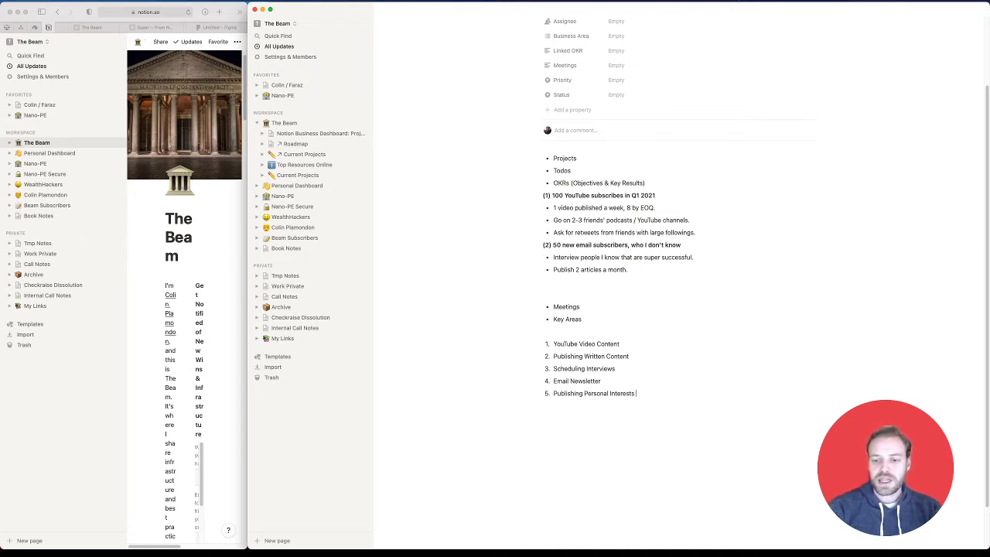
text((Notes & Quop)
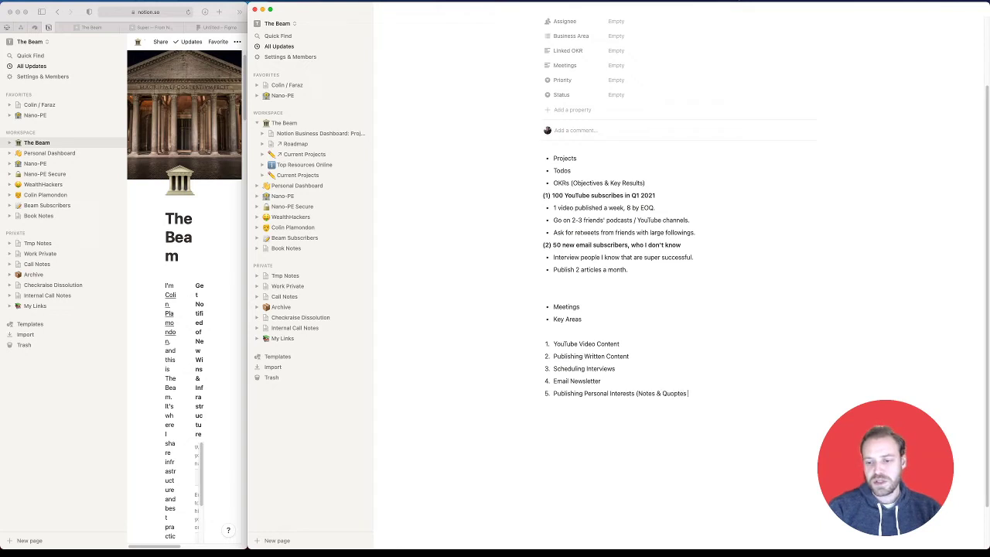
key(BackSpace)
text(tes / Bo)
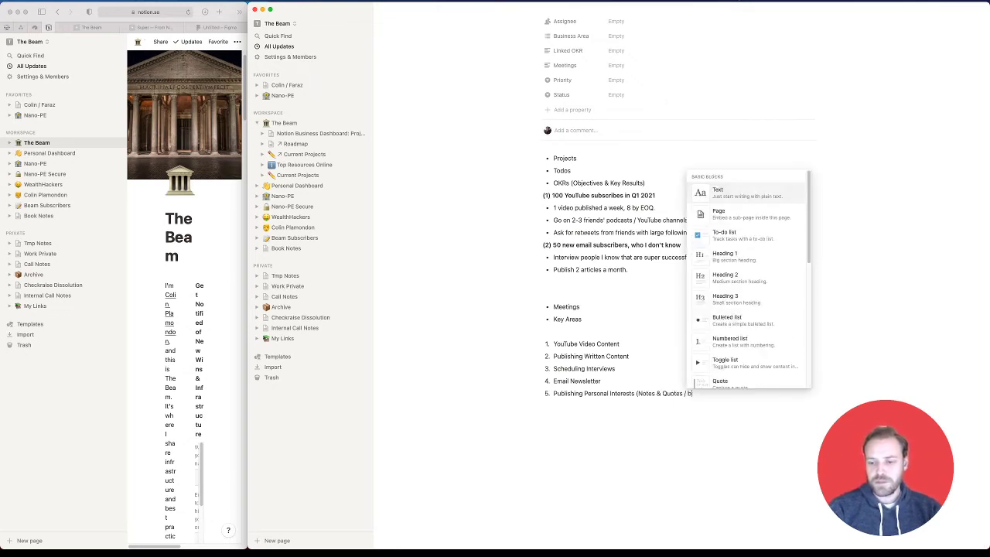
text(oks / Venice Stuff))
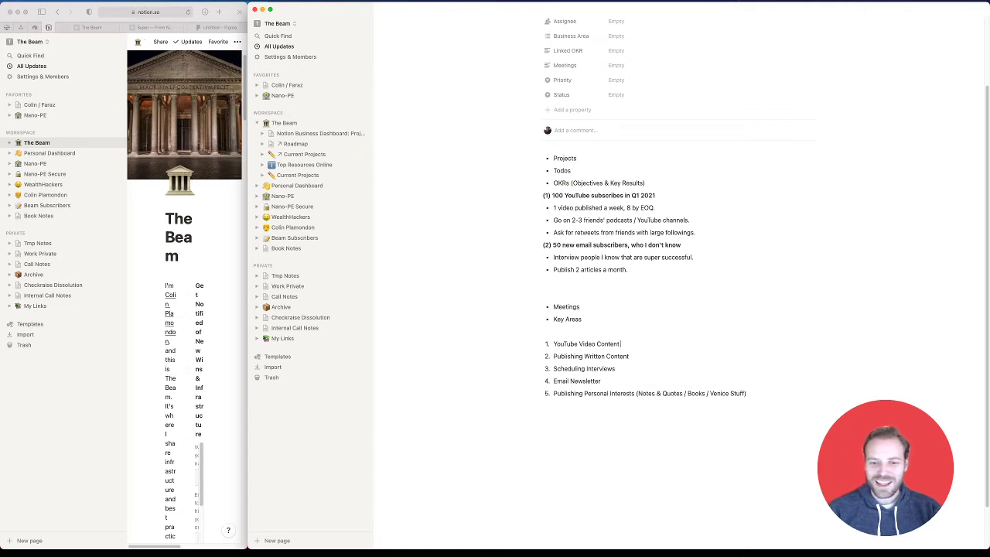
Highlight all five numbered items under Key Areas for review
key(Up)
key(shift+Down)
key(shift+Down)
key(shift+Down)
key(shift+Down)
key(shift+Down)
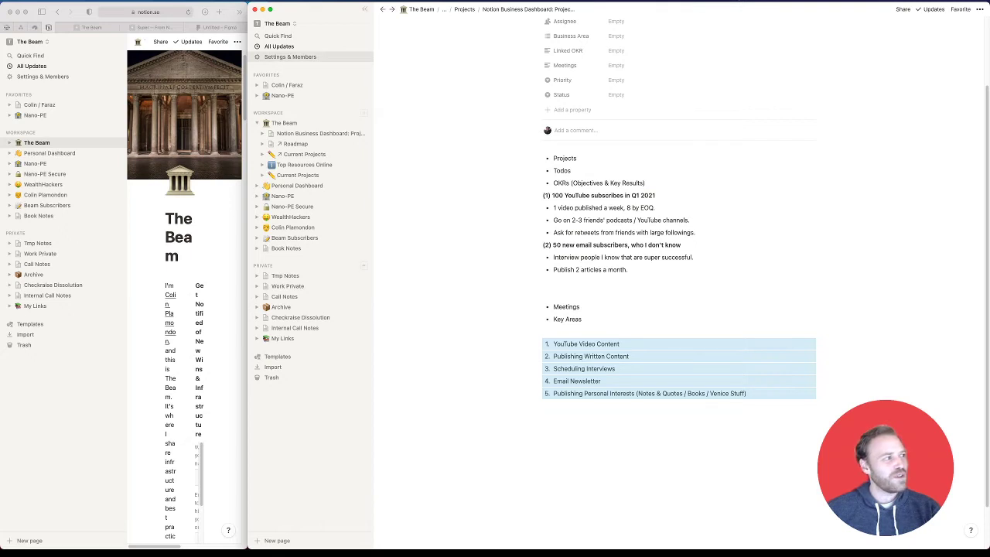
key(super+Tab)
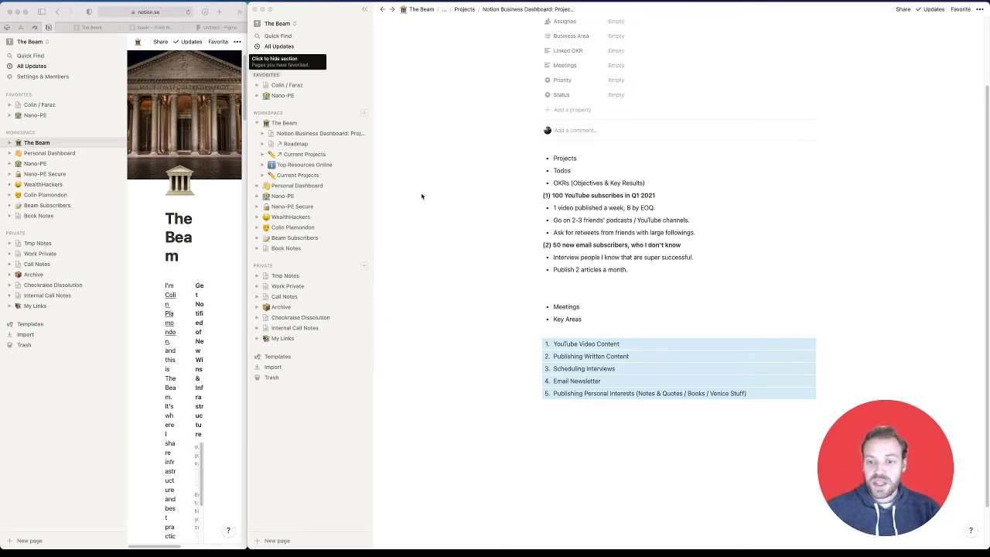
Remove the empty line between Key Areas and its numbered list, and insert an empty line above Key Areas
click(571, 331)
key(BackSpace)
key(Return)
click(581, 344)
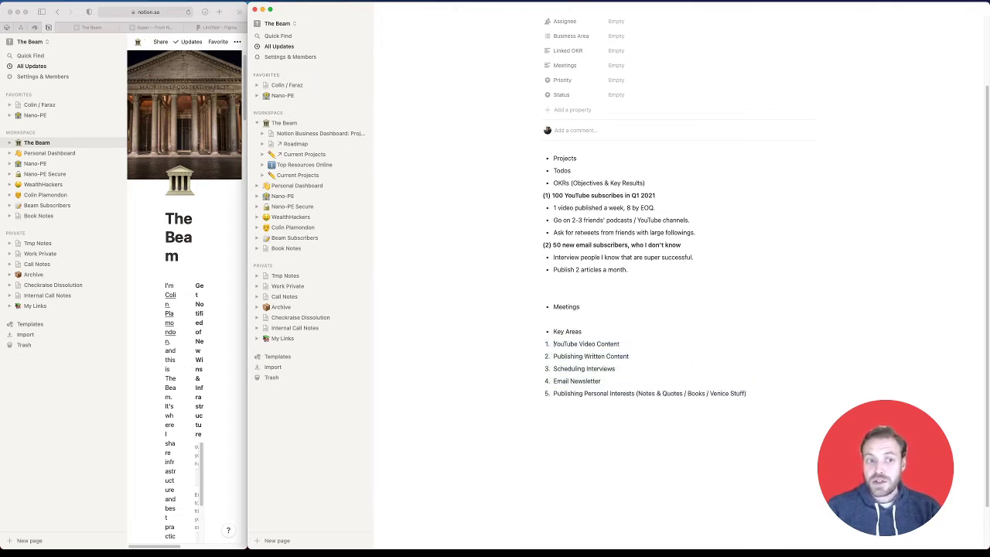
mouse_move(617, 343)
mouse_down()
mouse_move(630, 393)
mouse_move(630, 340)
mouse_up()
click(632, 356)
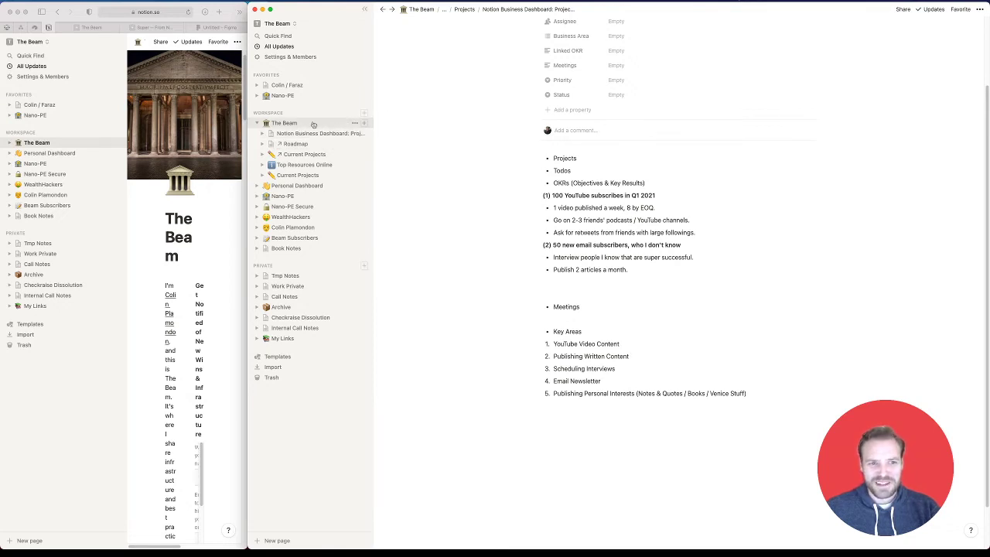
Switch to the browser and look through the published site of The Beam down to its Roadmap and Current Projects
click(105, 28)
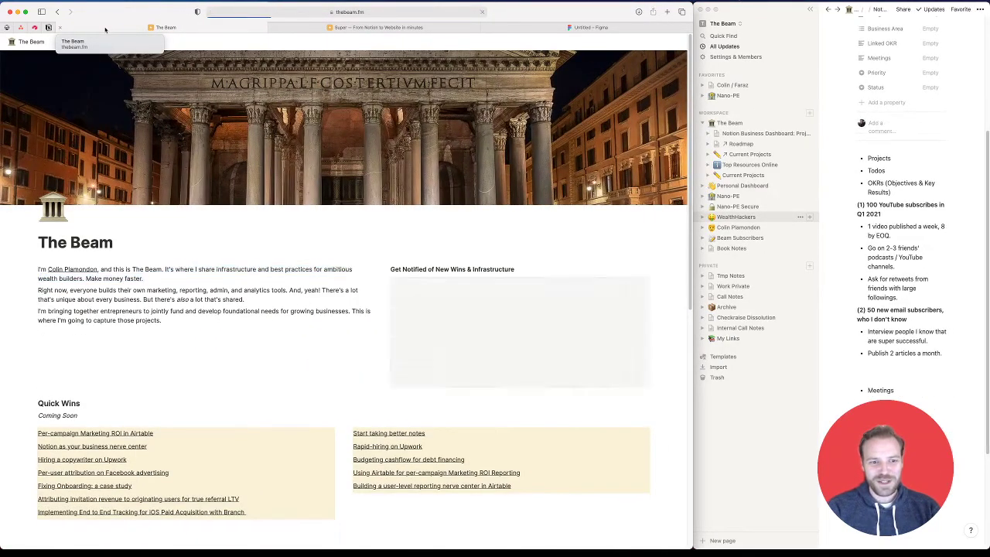
scroll(341, 358, down, 5)
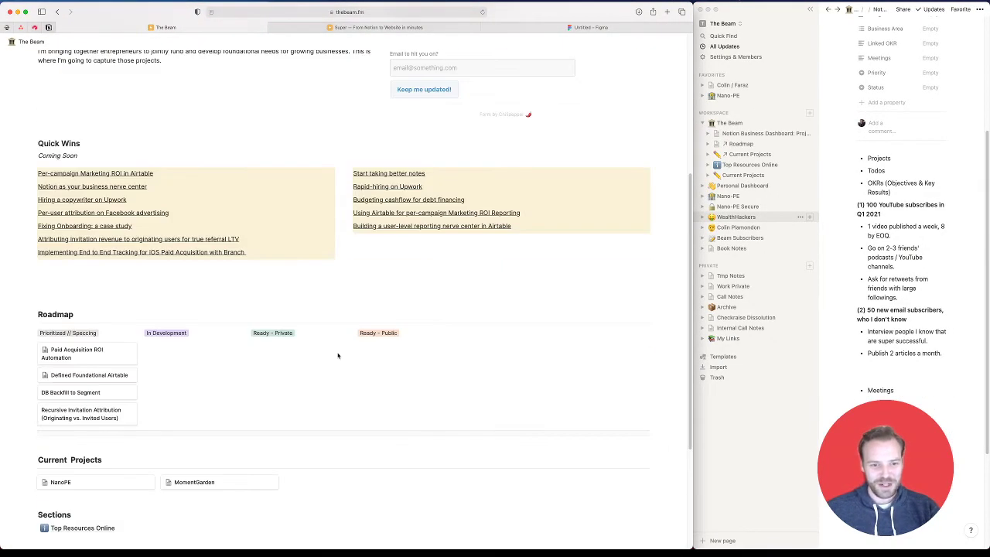
scroll(263, 254, up, 5)
Narrow the browser window to give the project page more room and place the cursor on the empty line below "Publish 2 articles a month."
key(ctrl+alt+Left)
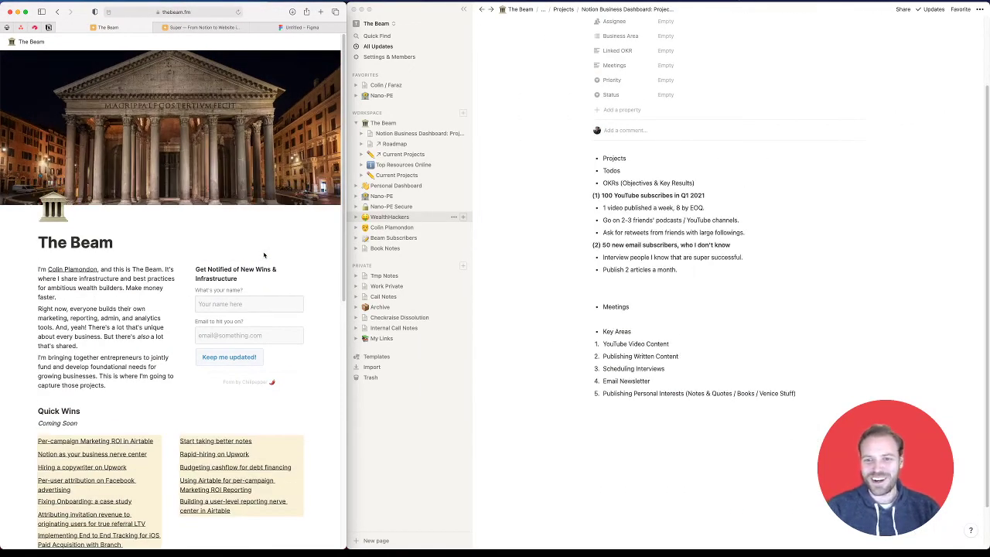
key(ctrl+alt+Left)
click(651, 369)
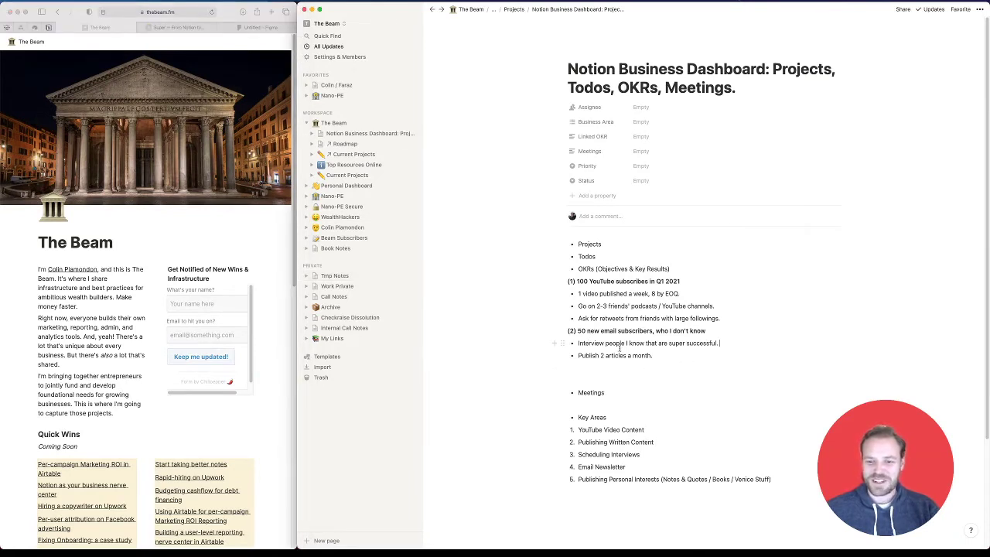
drag(619, 348, 595, 369)
click(596, 369)
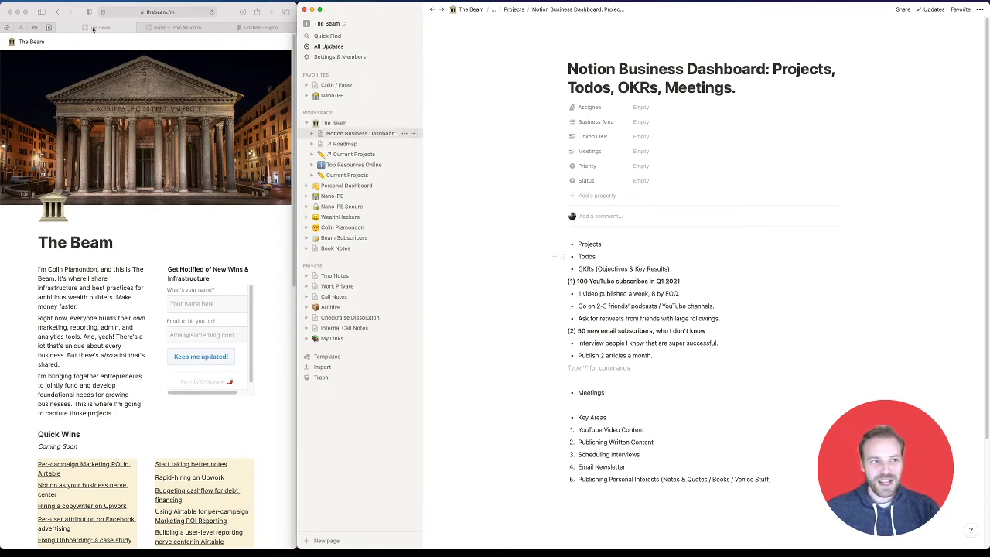
Open the Notion workspace in the browser and widen its window to about two-thirds of the screen
click(49, 29)
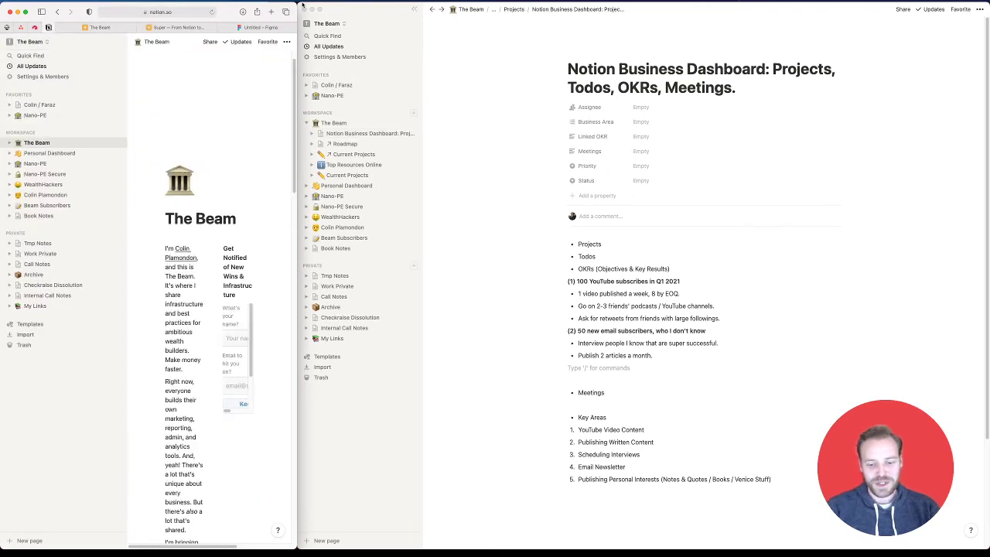
key(alt+shift+l)
key(alt+shift+l)
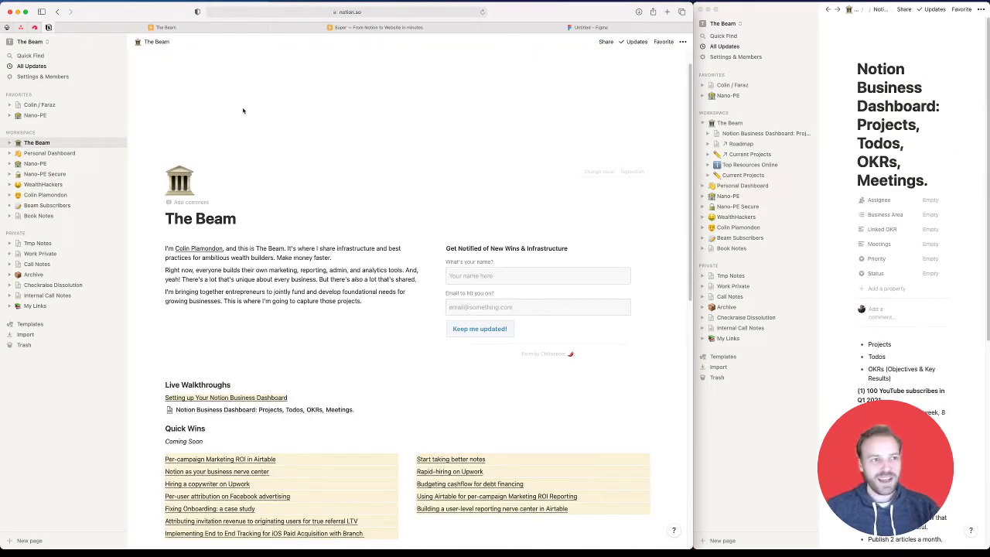
Hide the sidebar in the project page's window and expand The Beam's subpages in the browser's workspace
click(809, 9)
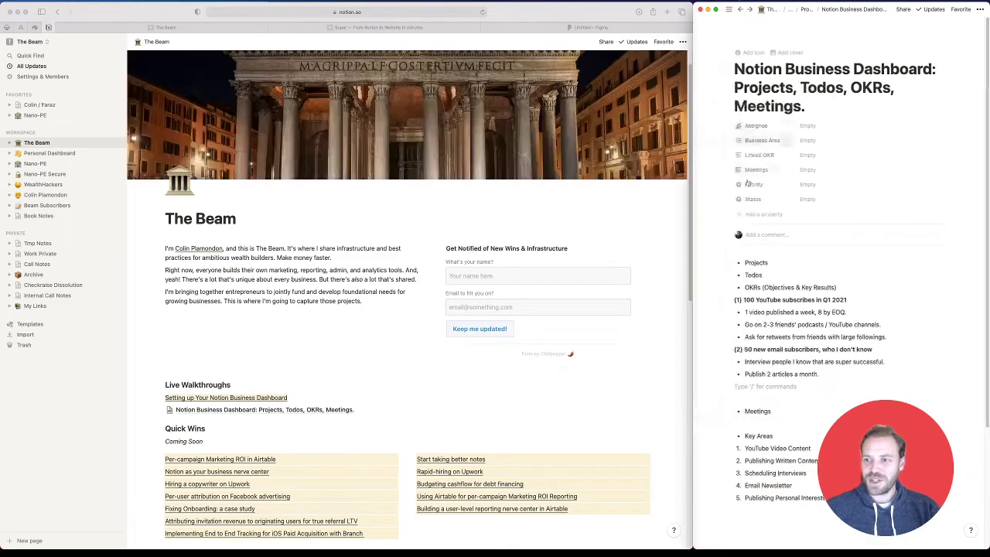
scroll(796, 114, down, 3)
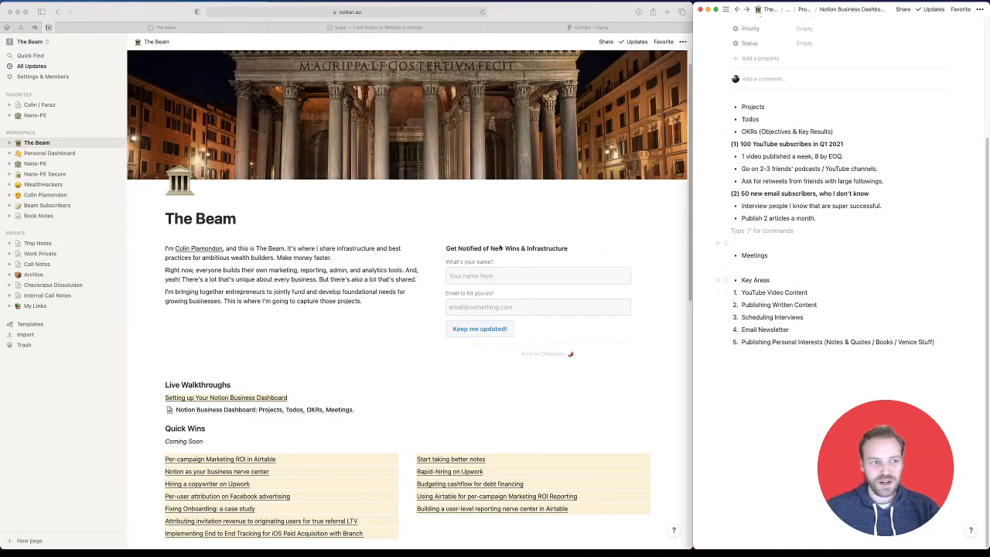
click(616, 240)
click(9, 142)
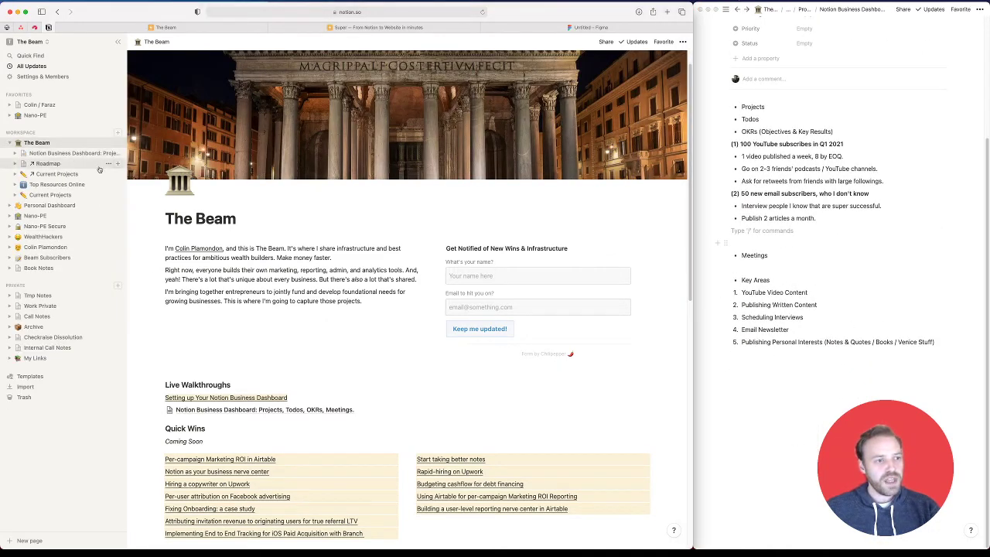
Add a subpage titled "[KA] YouTube Video Content" under The Beam
click(117, 143)
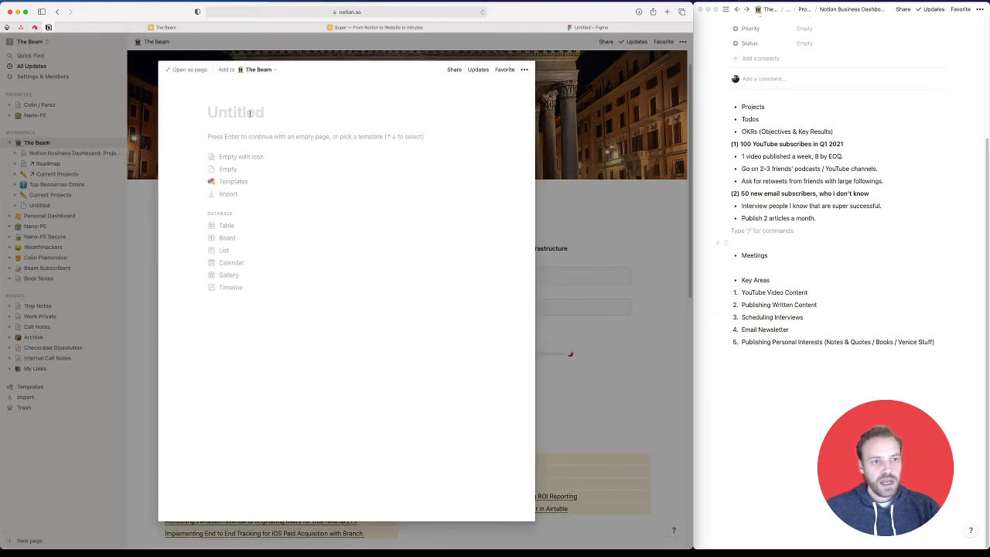
text([KA] )
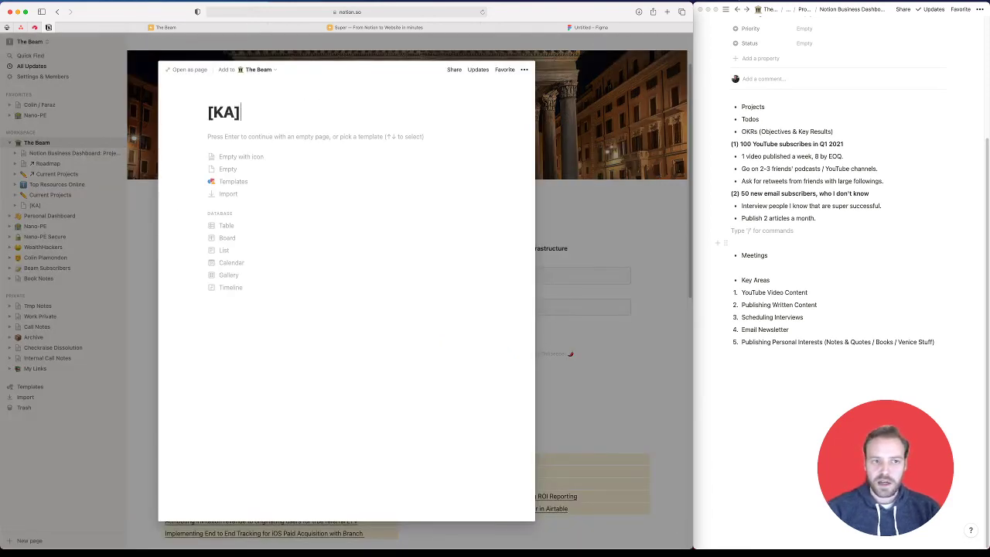
text(Youtube vid)
key(alt+BackSpace)
key(alt+BackSpace)
text(YouTubE video)
key(BackSpace)
key(BackSpace)
key(BackSpace)
key(BackSpace)
key(BackSpace)
key(BackSpace)
key(BackSpace)
text(e V)
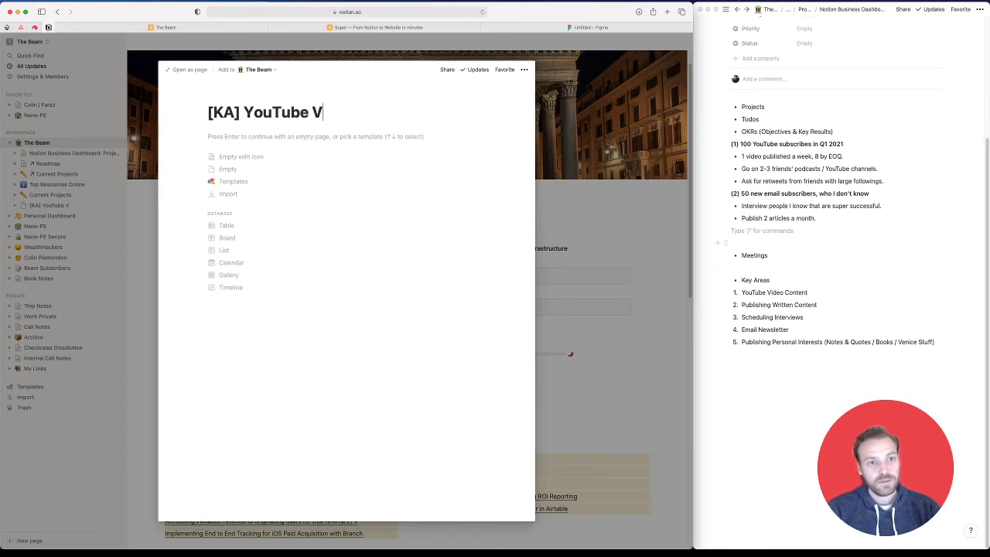
text(ideo Content)
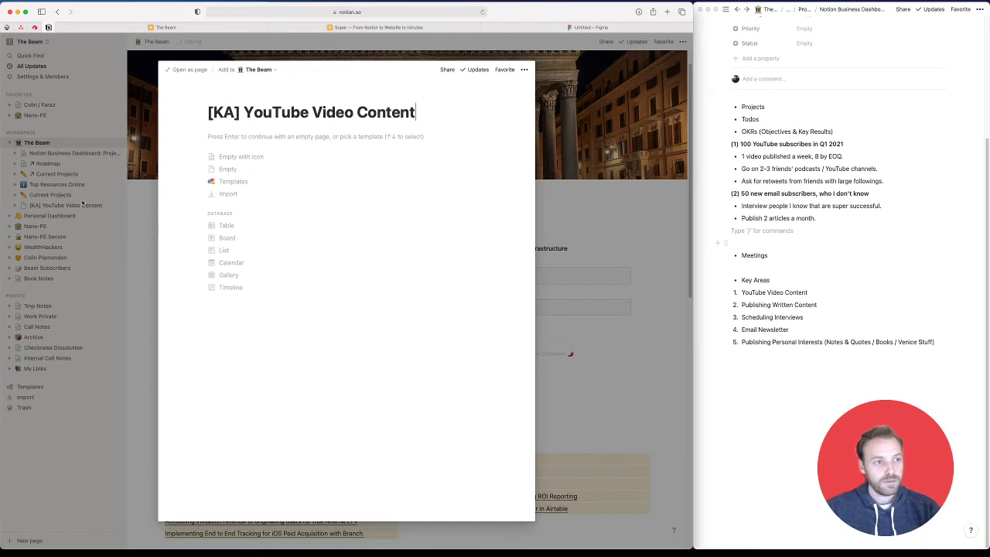
key(Escape)
Add another subpage under The Beam titled "[KA] Publishing Written Content"
click(117, 143)
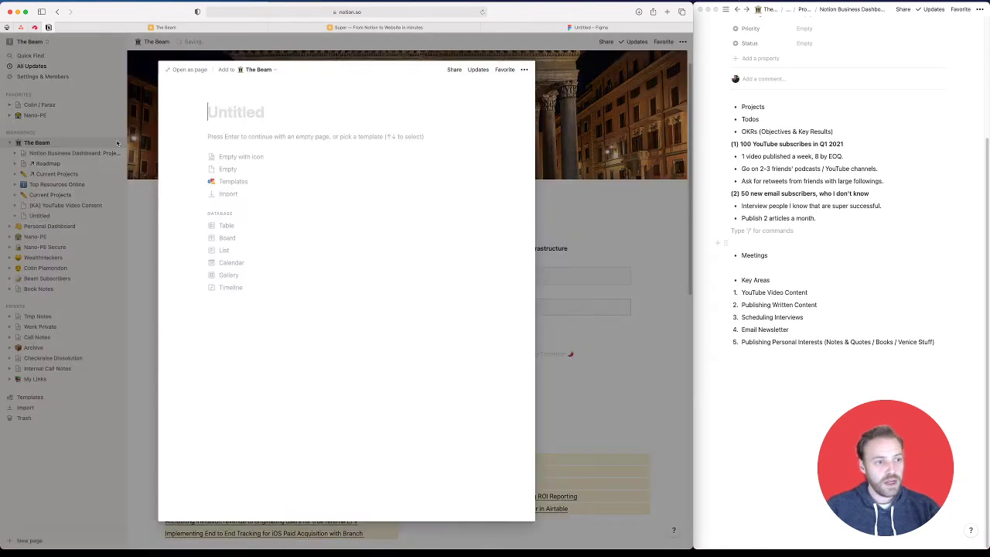
text([KA] )
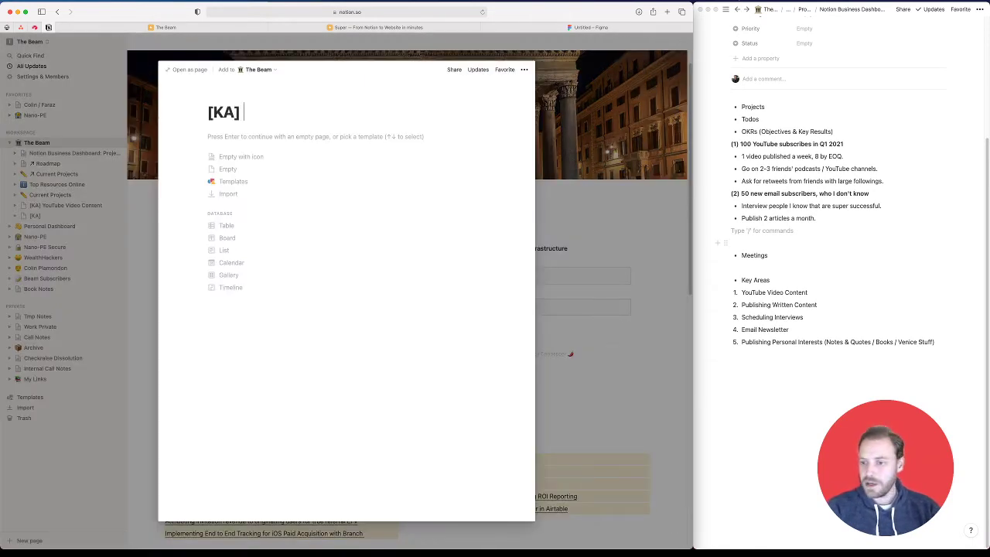
text(Publishing Written)
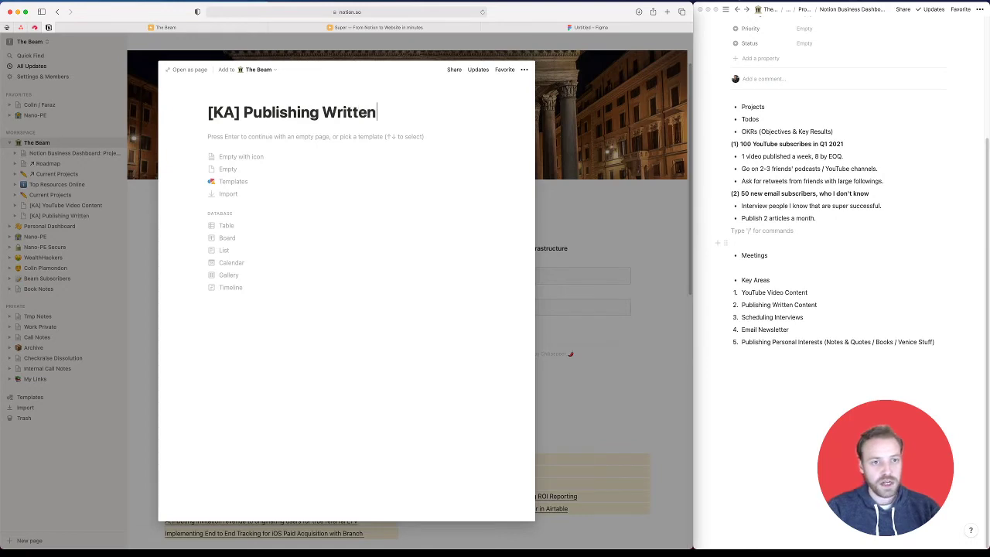
text( Content)
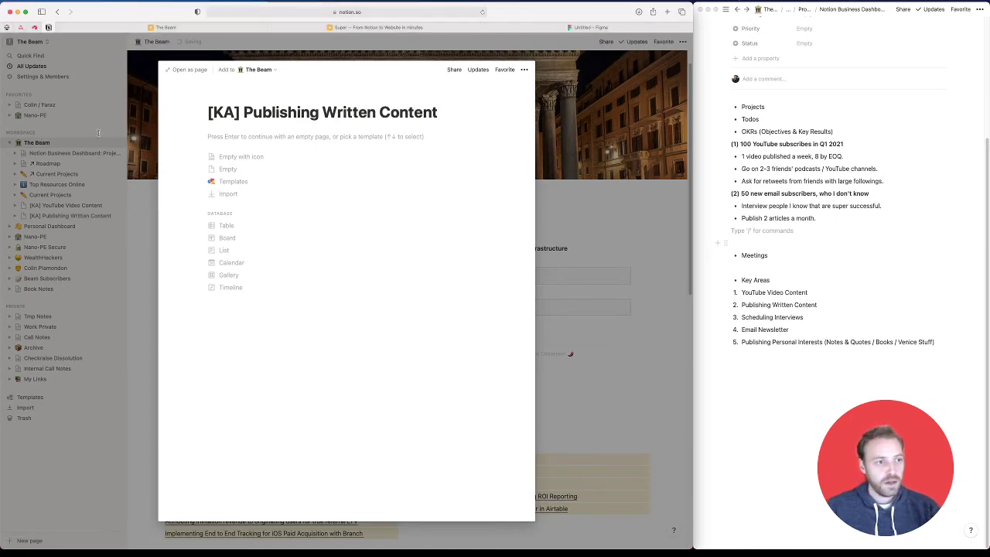
key(Escape)
Create a "[KA] Scheduling Interviews" subpage under The Beam
click(116, 154)
text([KA] Shceduli)
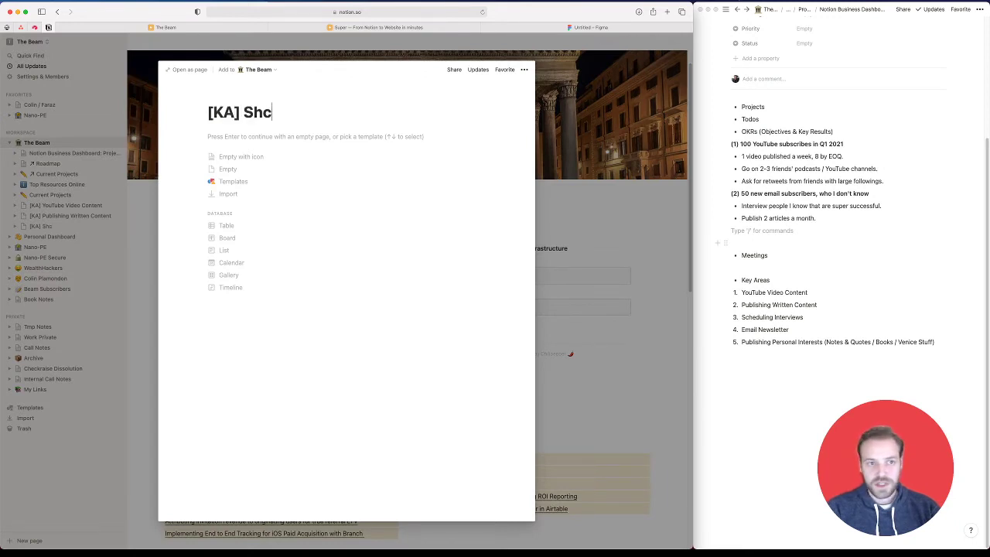
key(alt+BackSpace)
text(Scheduling Interviews)
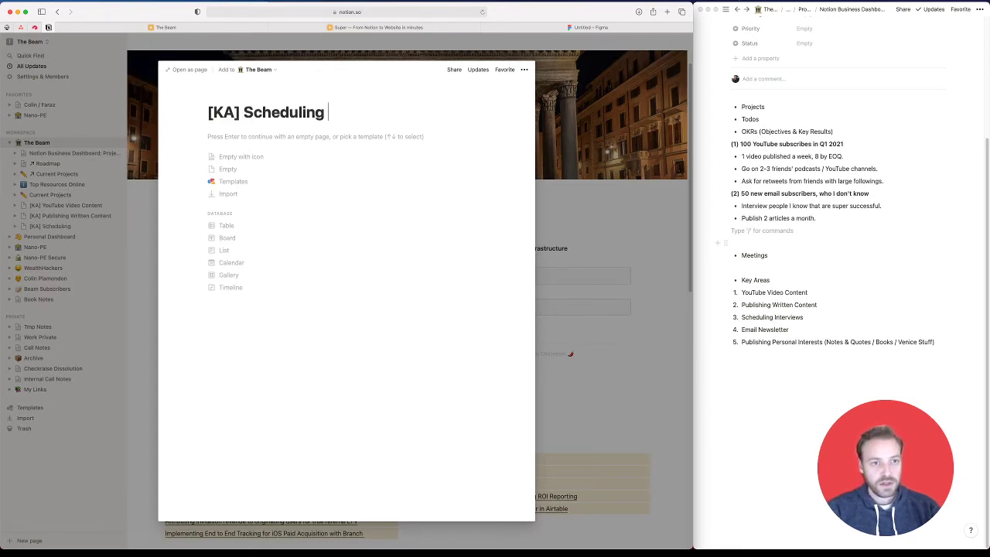
click(29, 236)
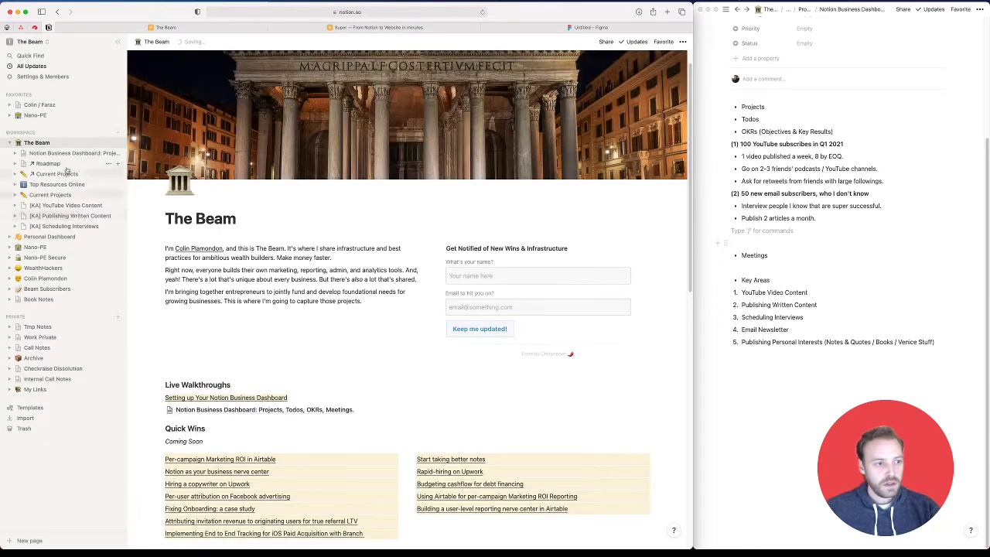
Create an "[KA] Email Newsletters" subpage under The Beam
click(118, 143)
text([KA] Email Newsletters)
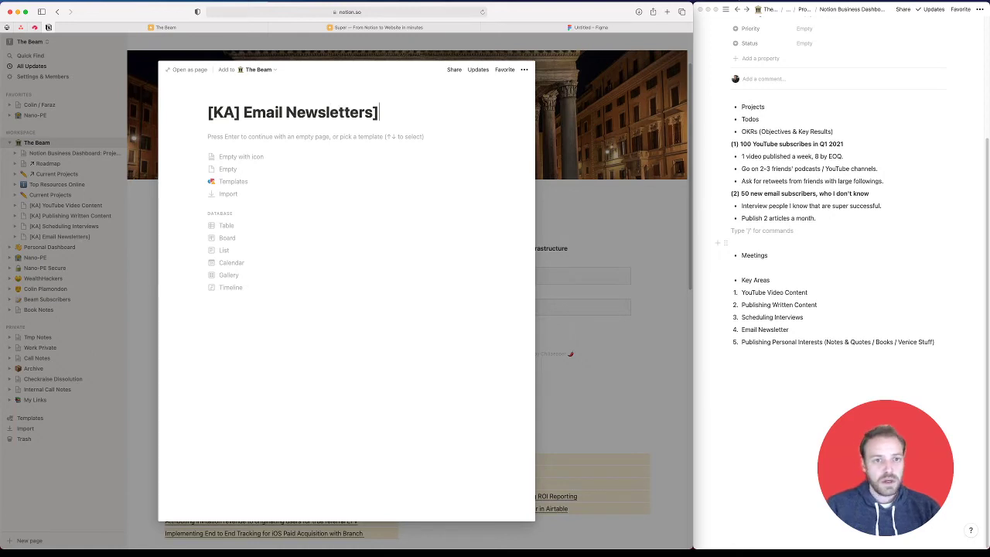
click(134, 162)
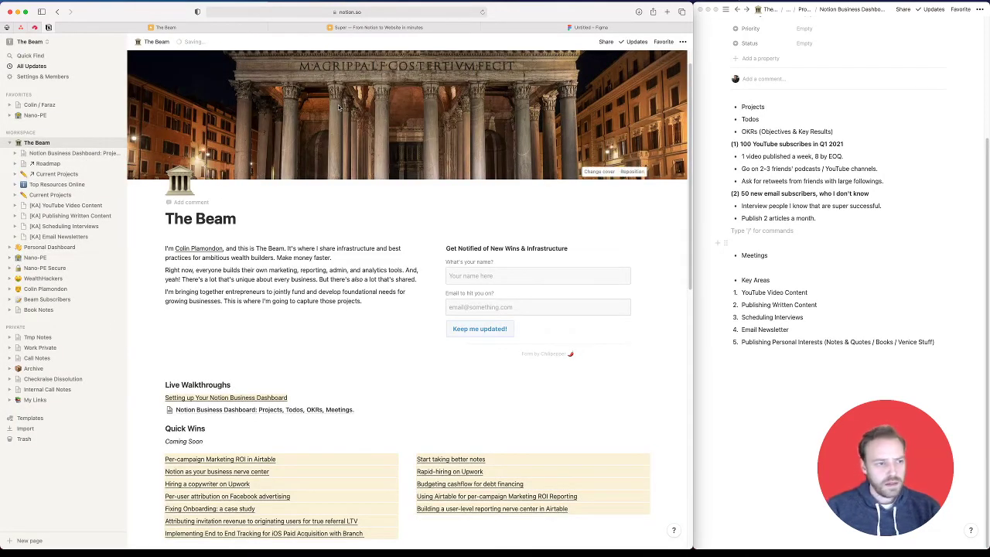
Create a "[KA] Publishing Personal Interests" subpage under The Beam
click(121, 143)
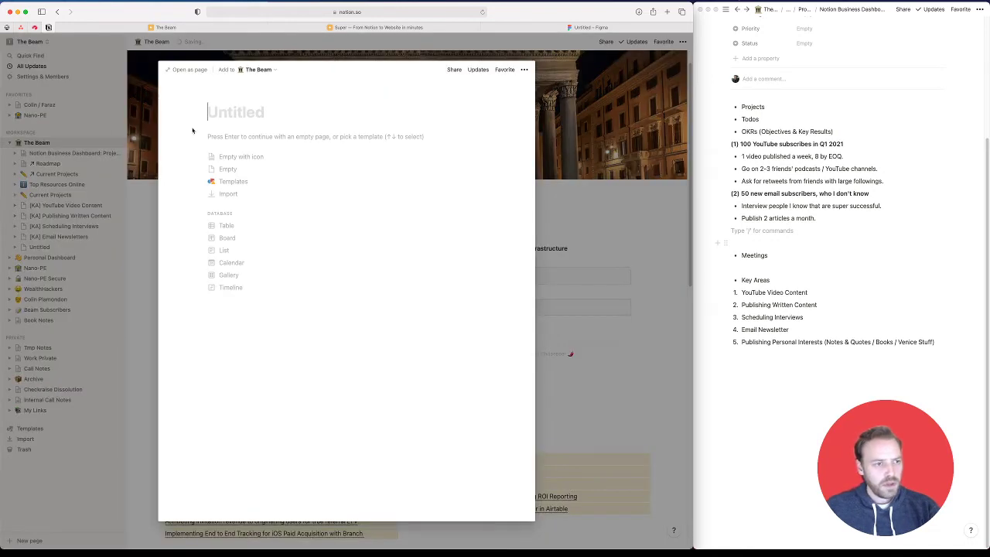
text([KA] Publishing Personal Interests)
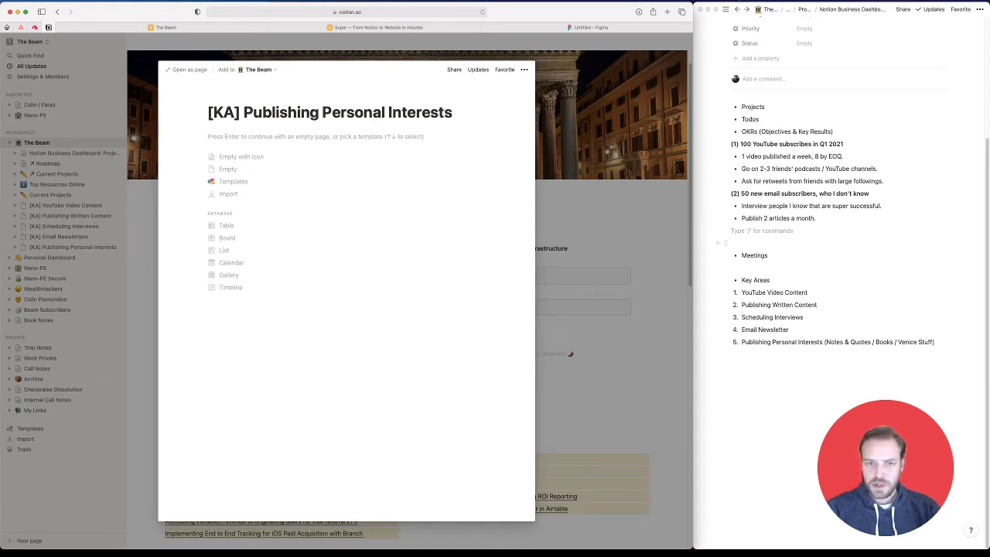
click(141, 160)
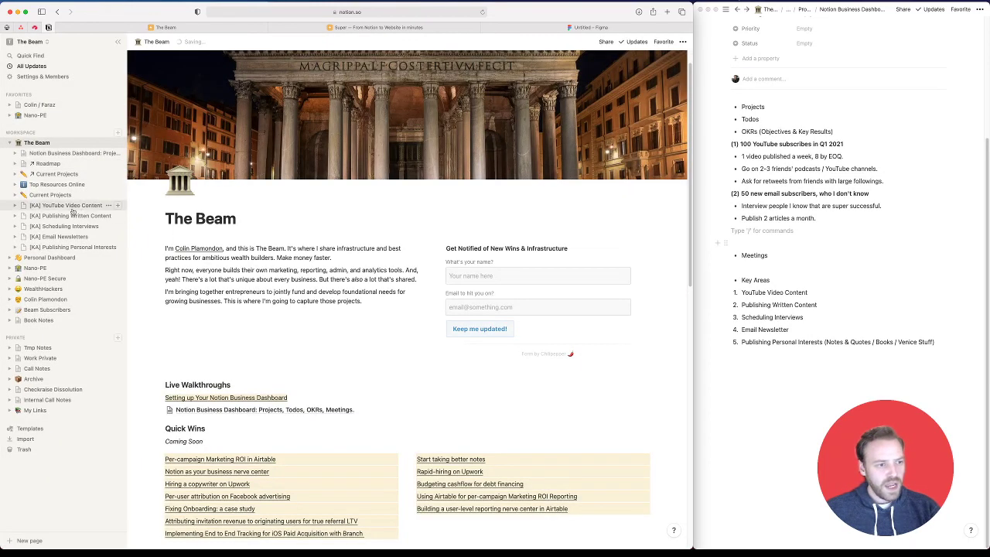
Open the Notion Business Dashboard page under The Beam's Live Walkthroughs and copy all its notes from "Be able to" onwards
click(332, 338)
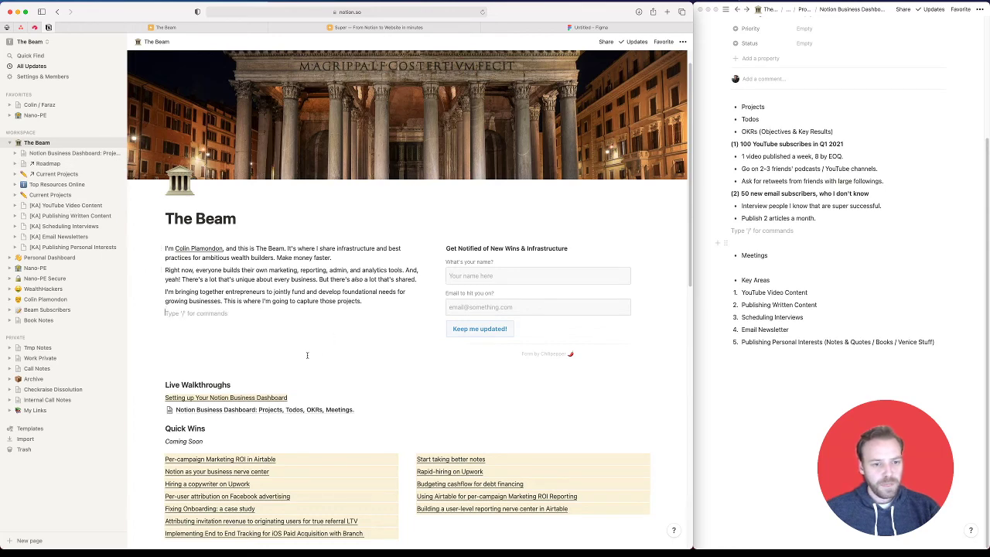
scroll(308, 355, down, 3)
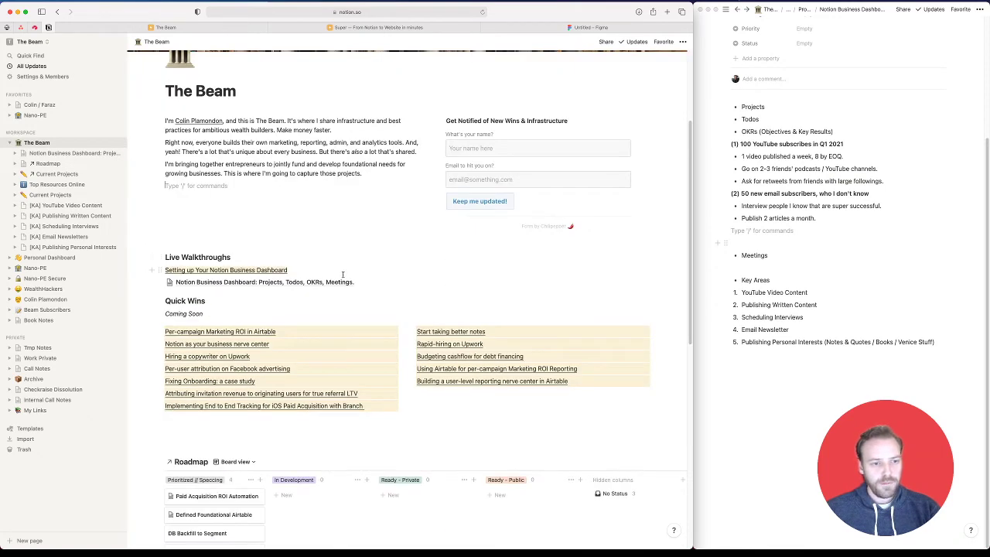
scroll(343, 274, down, 3)
triple_click(267, 144)
click(301, 147)
drag(302, 147, 165, 147)
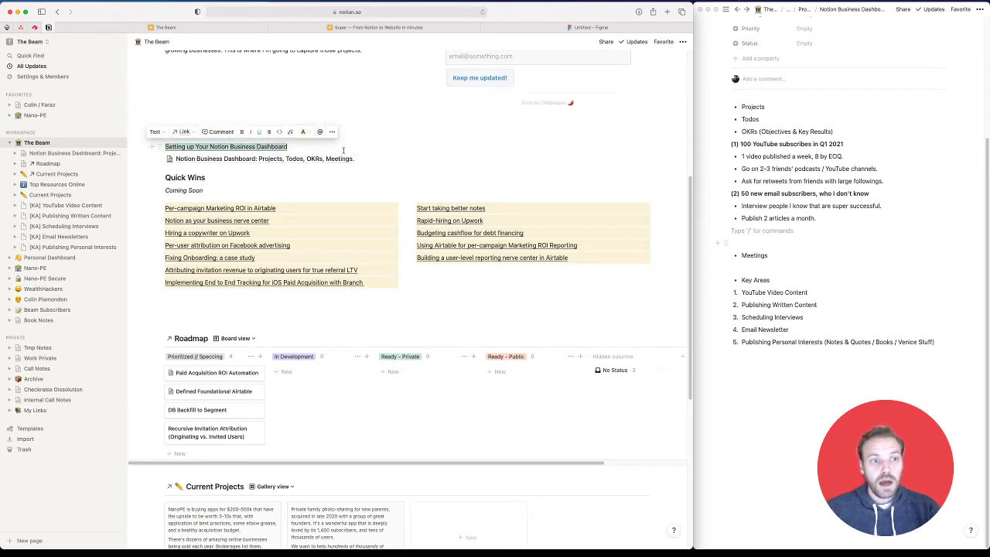
click(344, 150)
click(263, 160)
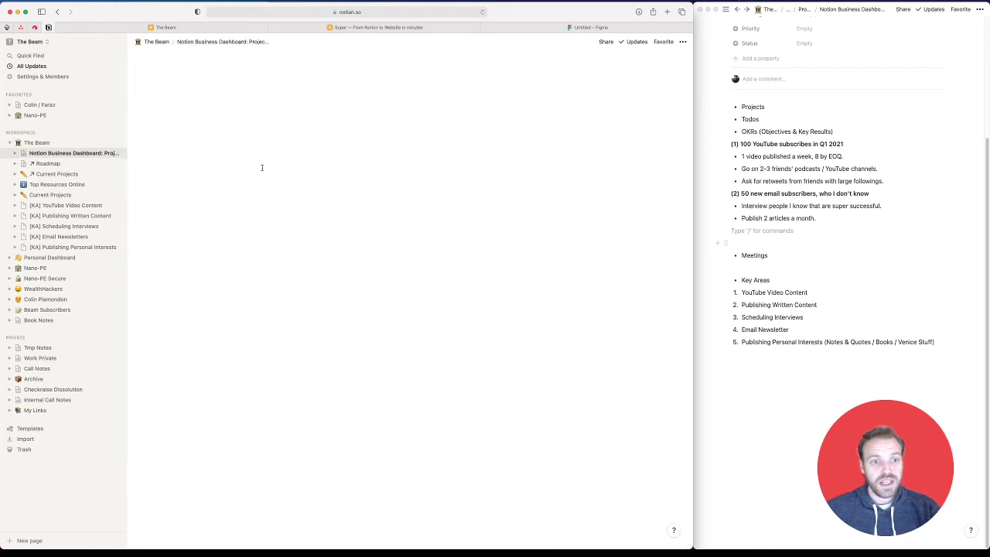
mouse_move(313, 146)
mouse_down()
mouse_move(312, 246)
mouse_move(332, 371)
mouse_move(353, 385)
mouse_up()
scroll(352, 385, up, 5)
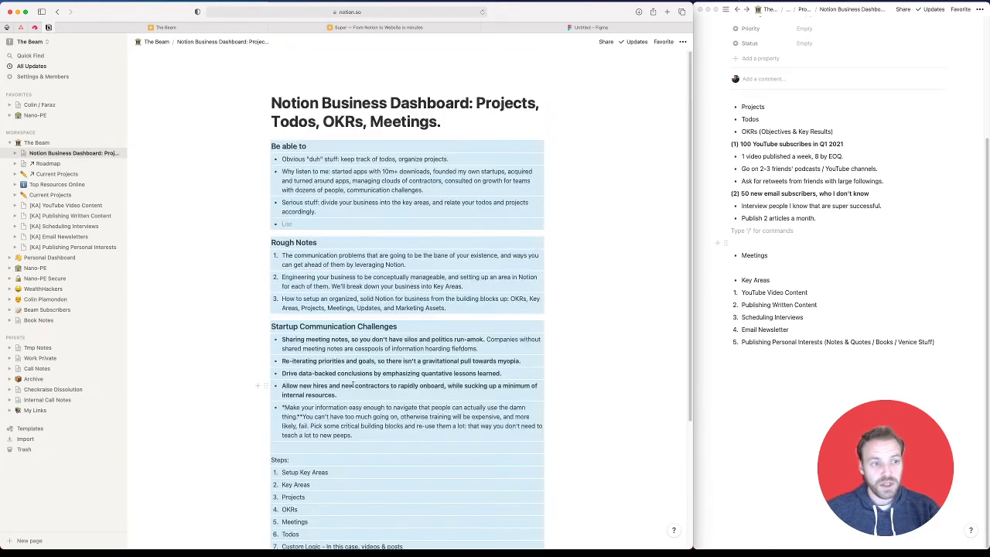
Delete the Notion Business Dashboard page that sits directly under The Beam
click(53, 144)
right_click(51, 151)
click(85, 159)
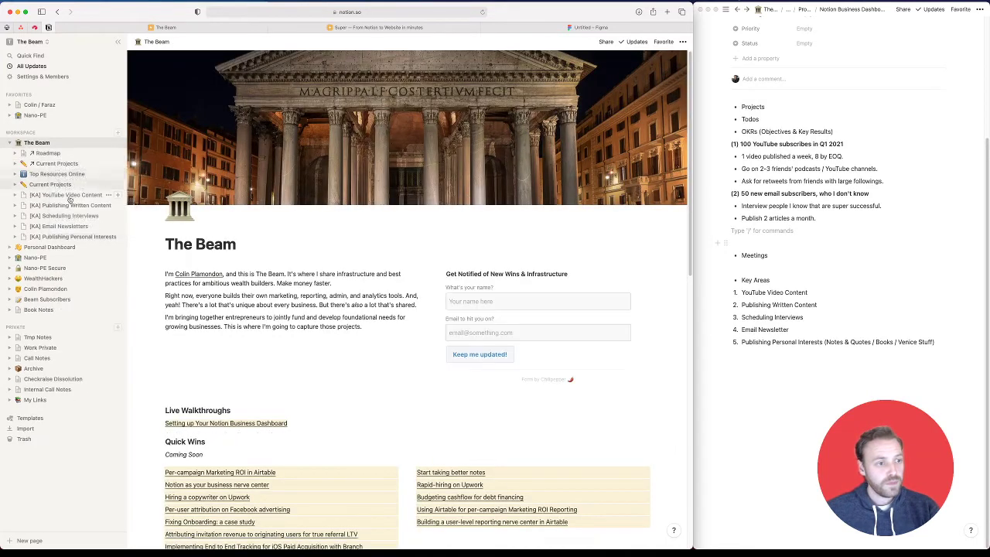
Check The Beam's Navigation section and the Current Projects database, and return to The Beam
click(55, 163)
click(61, 146)
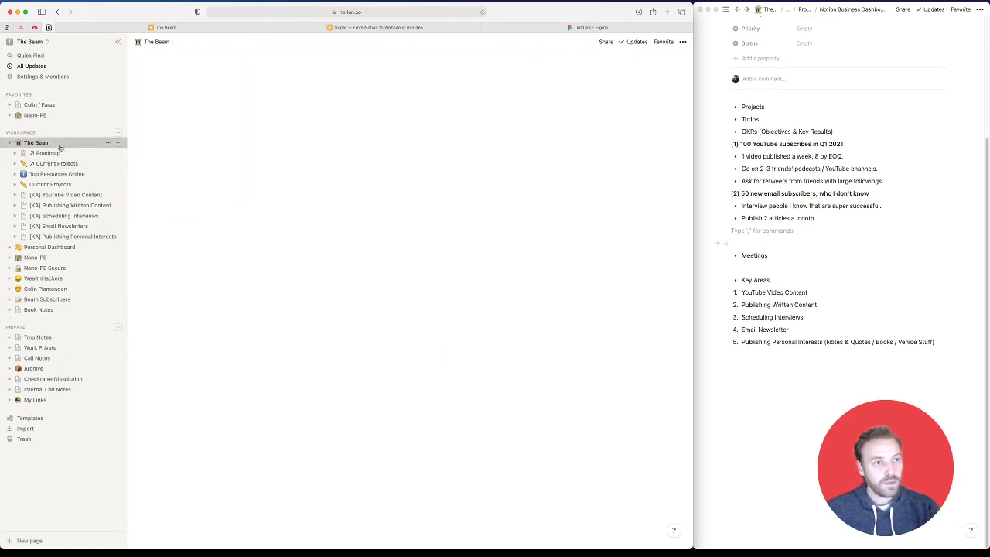
scroll(596, 384, down, 10)
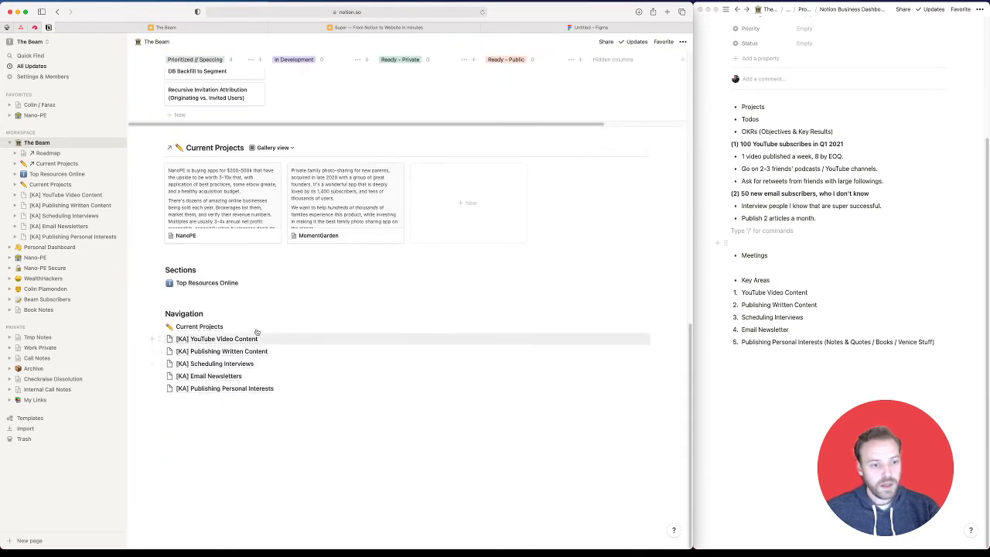
click(254, 325)
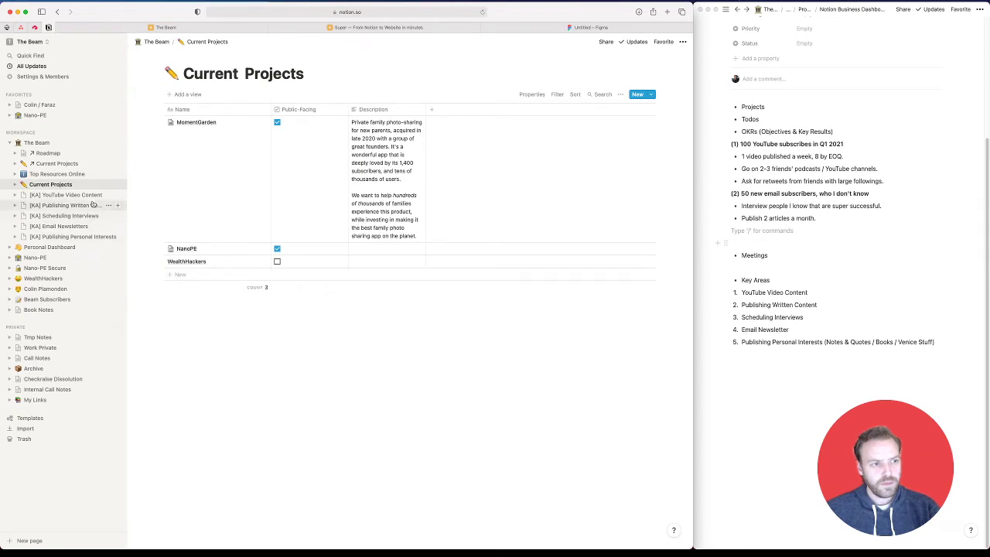
click(46, 143)
Widen the project page's window to just over half of the screen, narrowing the browser beside it
click(796, 221)
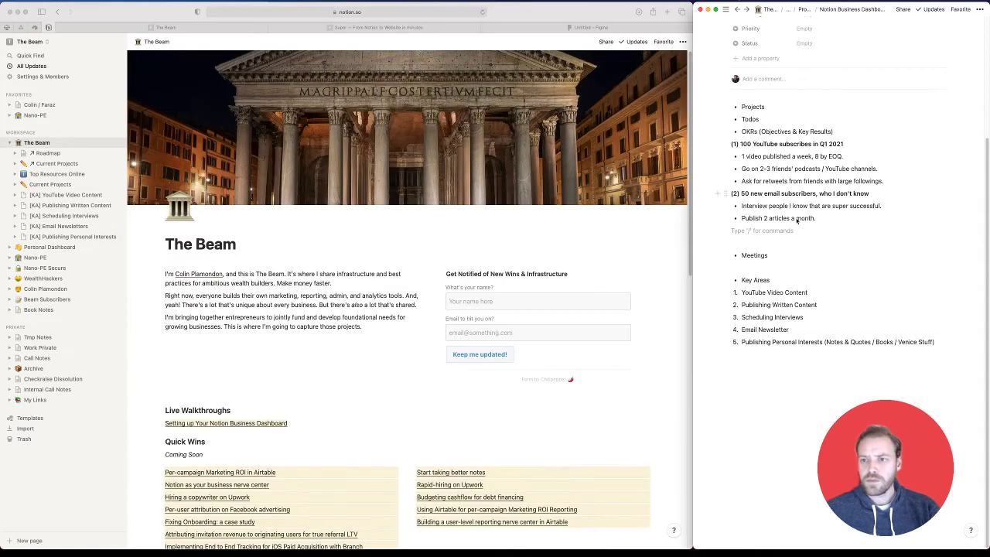
key(alt+shift+h)
key(alt+shift+h)
key(alt+shift+h)
key(alt+shift+h)
key(alt+shift+h)
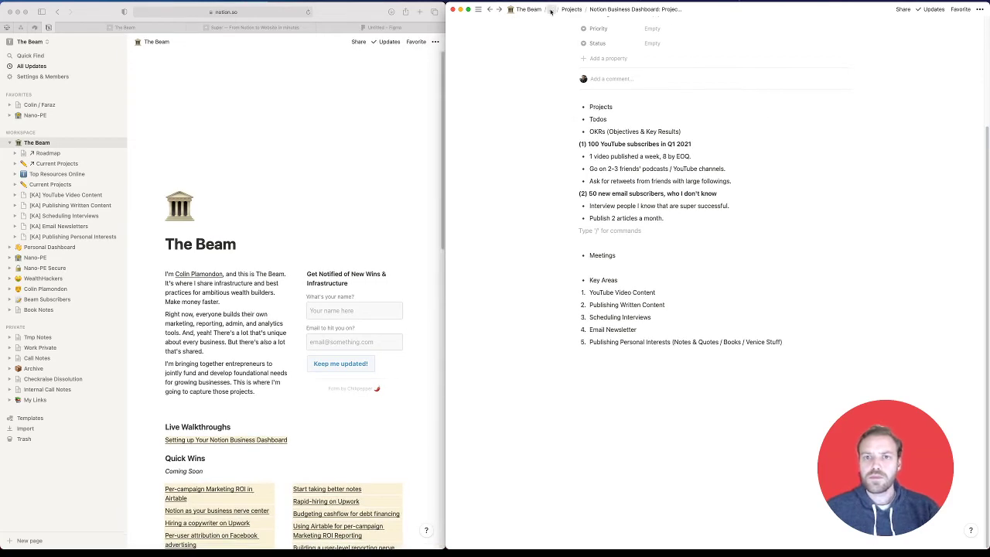
Move the Projects database out of Top Resources Online to directly under The Beam and open it
click(181, 140)
click(63, 175)
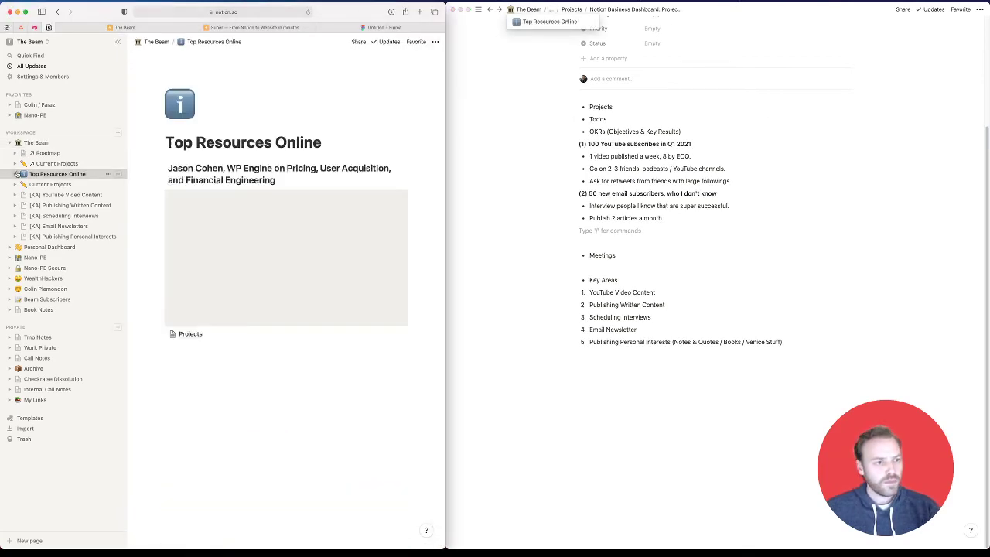
drag(191, 335, 47, 170)
click(41, 173)
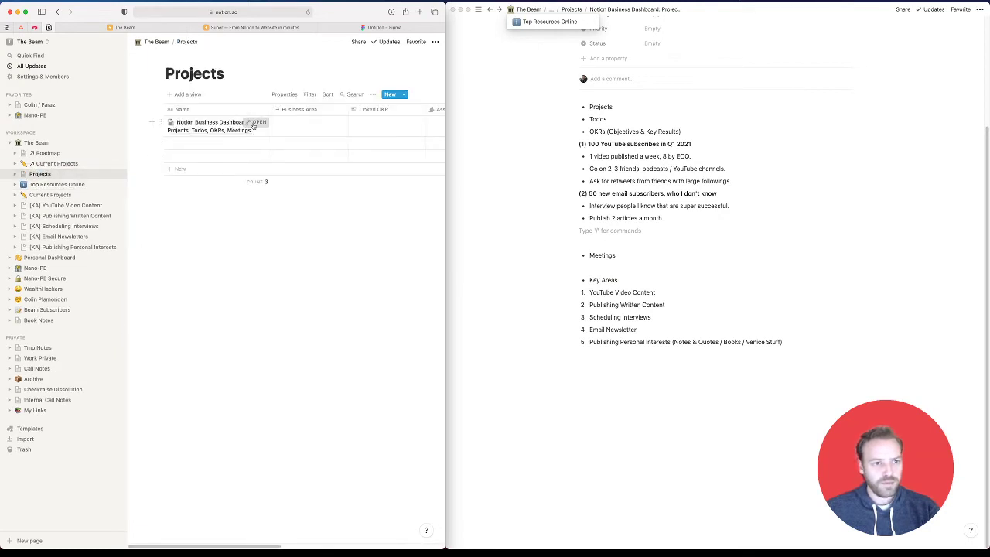
Paste the copied notes below the key areas in the Notion Business Dashboard project and put a "Rough Notes" heading above them
click(232, 125)
scroll(140, 307, down, 2)
click(163, 461)
scroll(196, 426, down, 4)
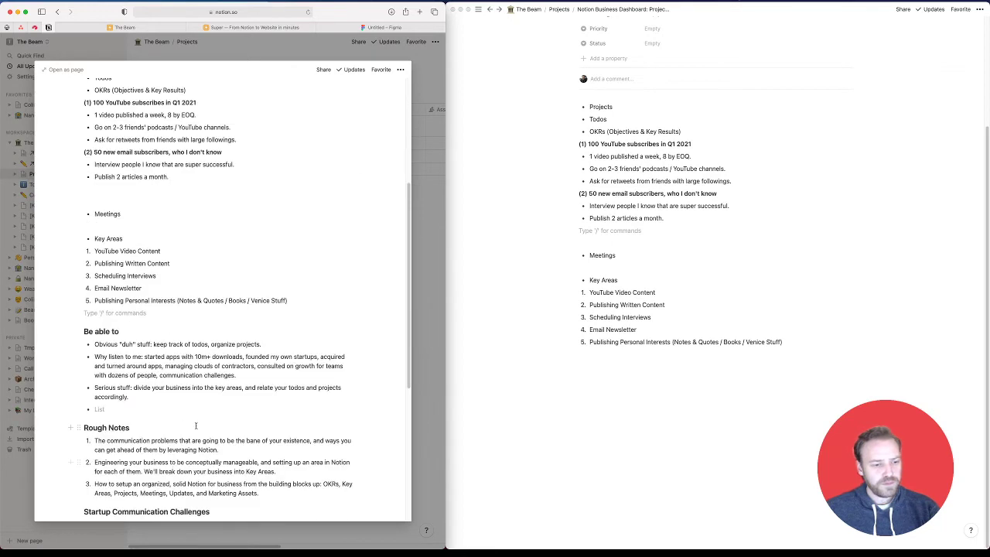
text(### Roug)
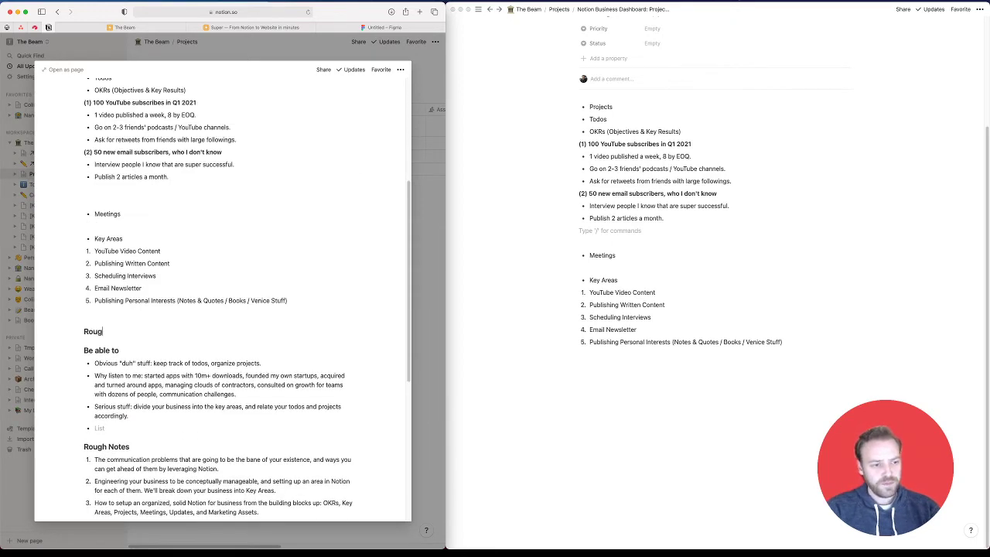
click(180, 36)
Add a linked view of The Beam's Projects database to the [KA] YouTube Video Content page
click(66, 205)
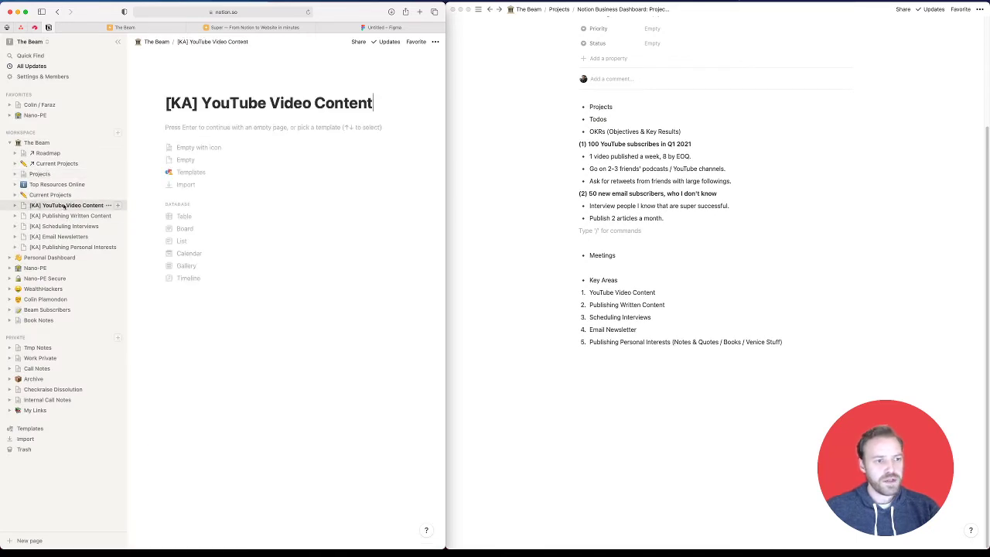
click(215, 127)
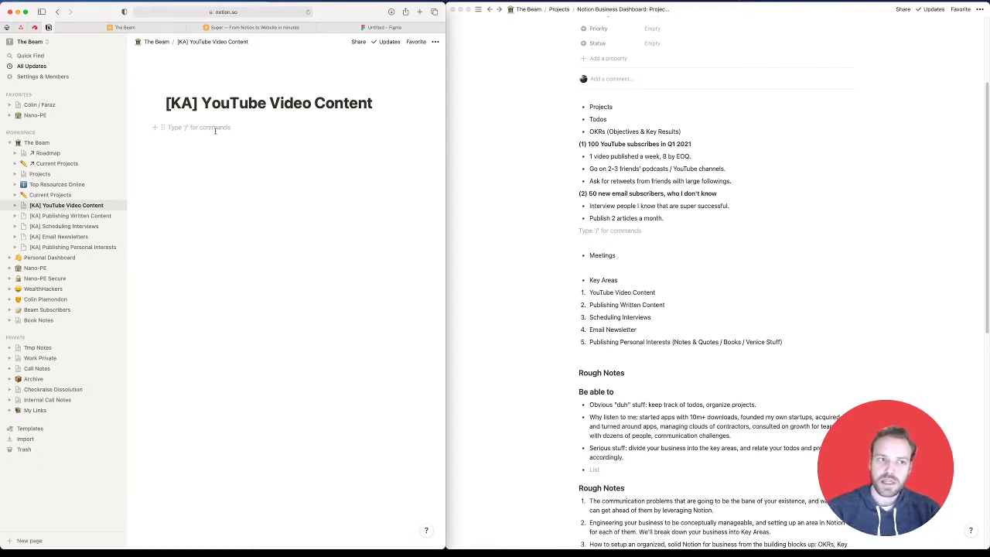
text(/link)
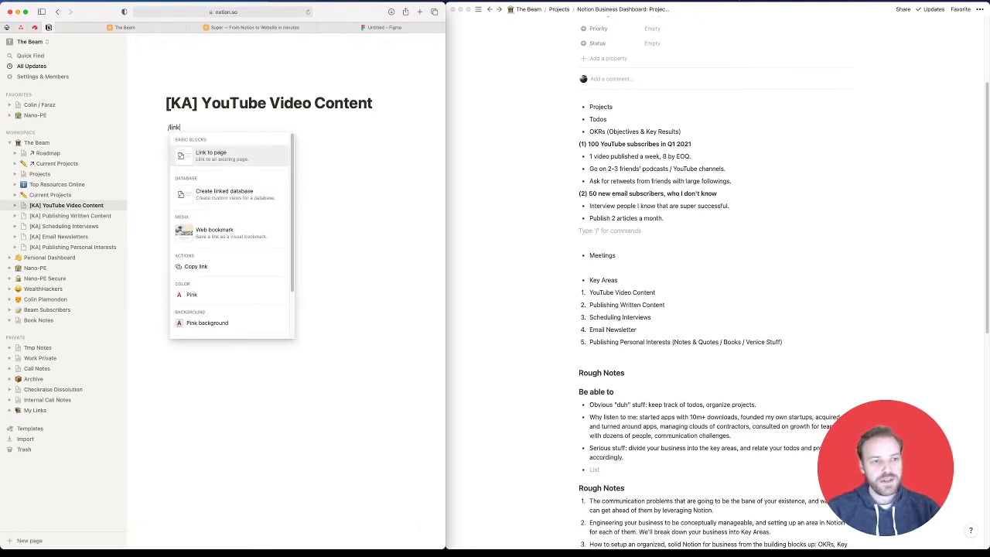
key(Down)
key(Return)
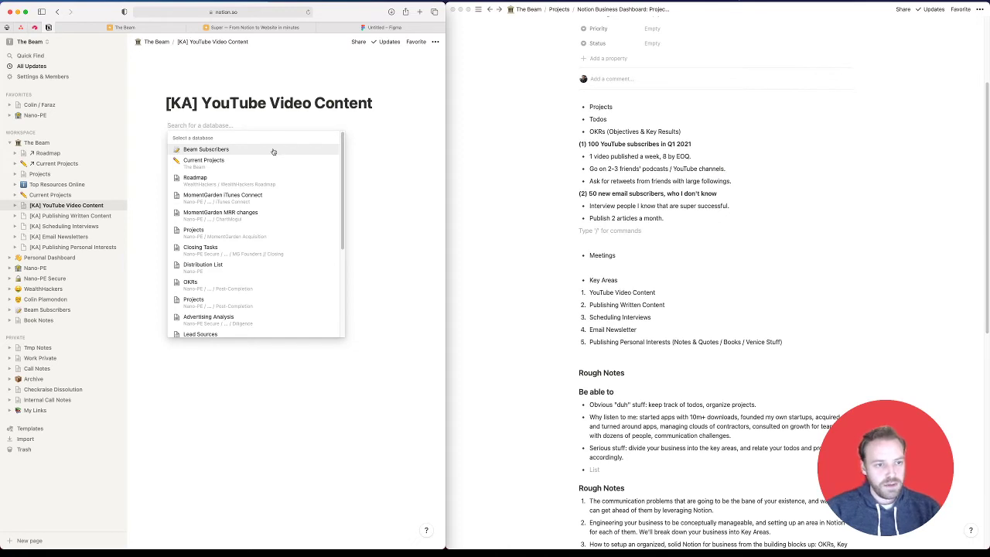
text(project)
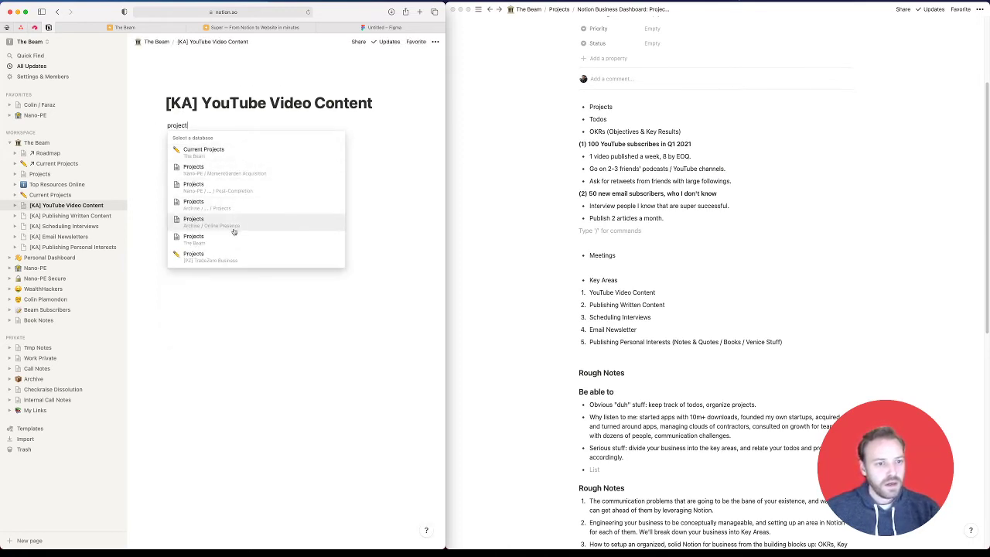
click(228, 243)
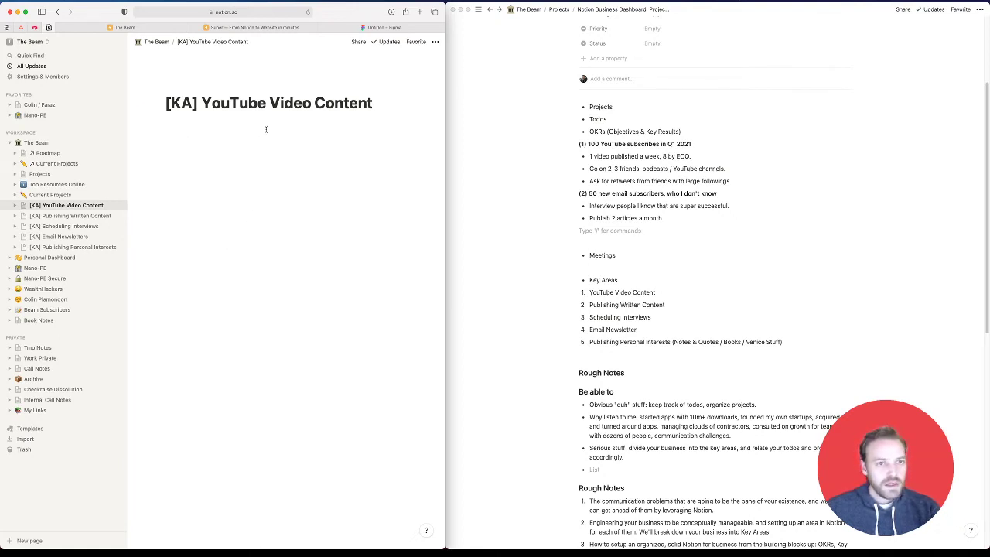
click(202, 142)
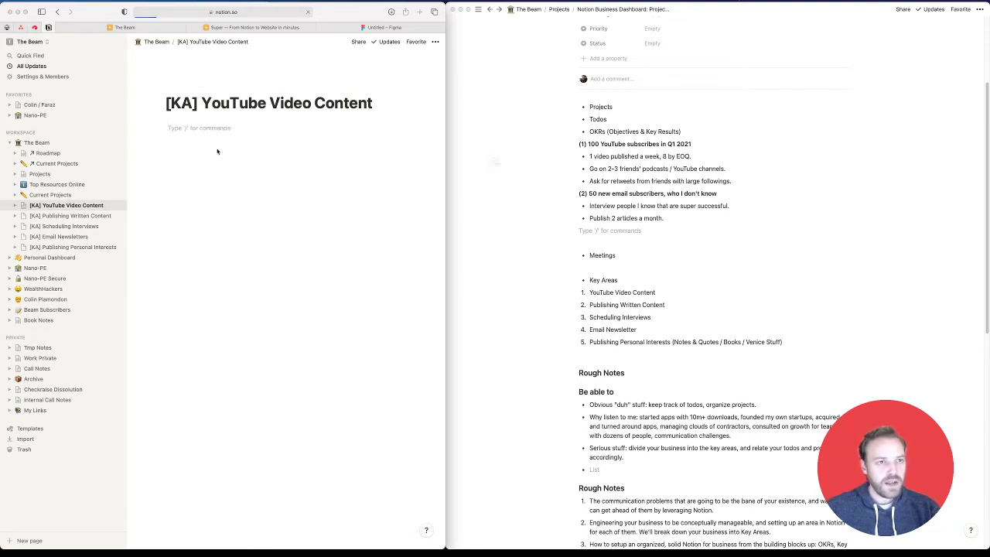
click(528, 193)
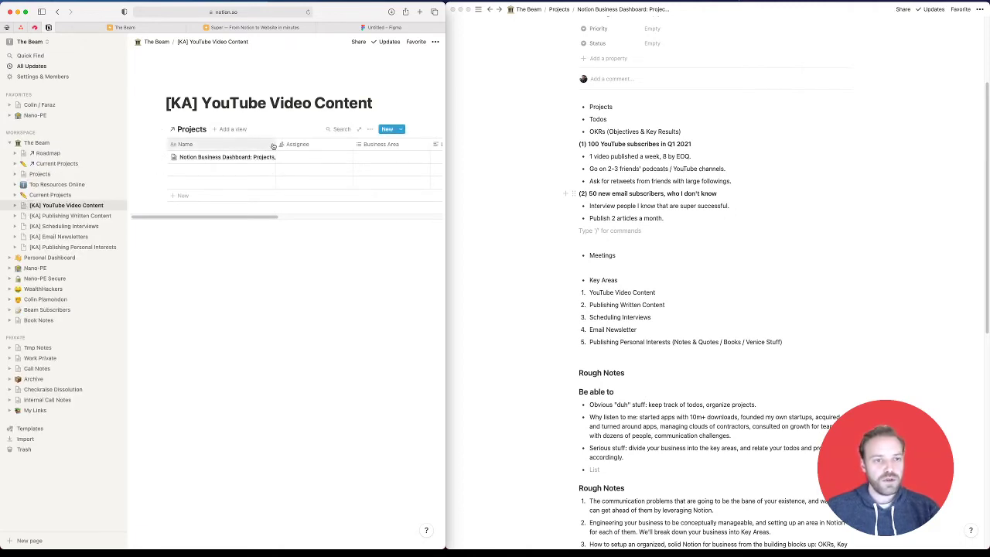
Widen the Name column of the linked Projects table to fit the project title and look through its other columns
drag(274, 147, 350, 146)
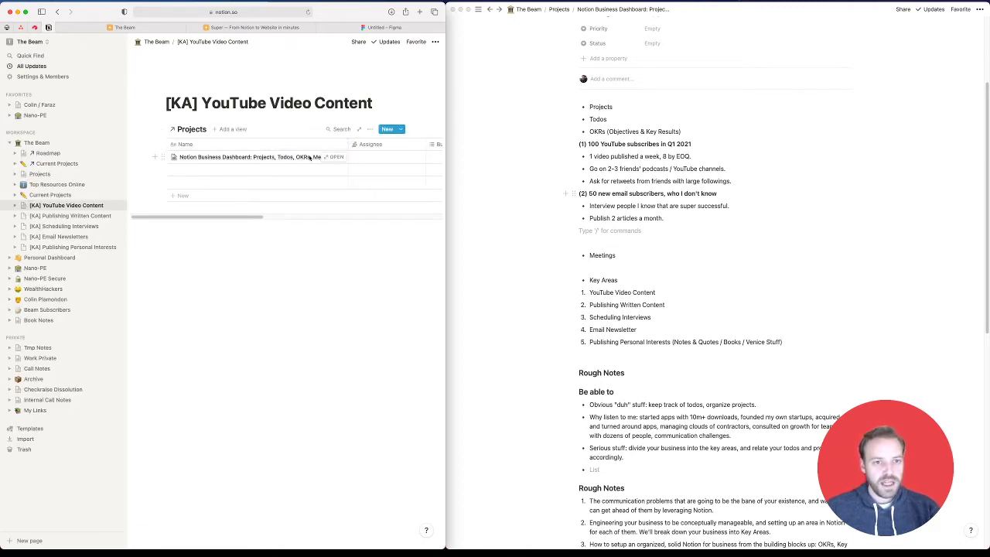
scroll(216, 190, right, 5)
scroll(218, 191, left, 5)
scroll(220, 193, right, 4)
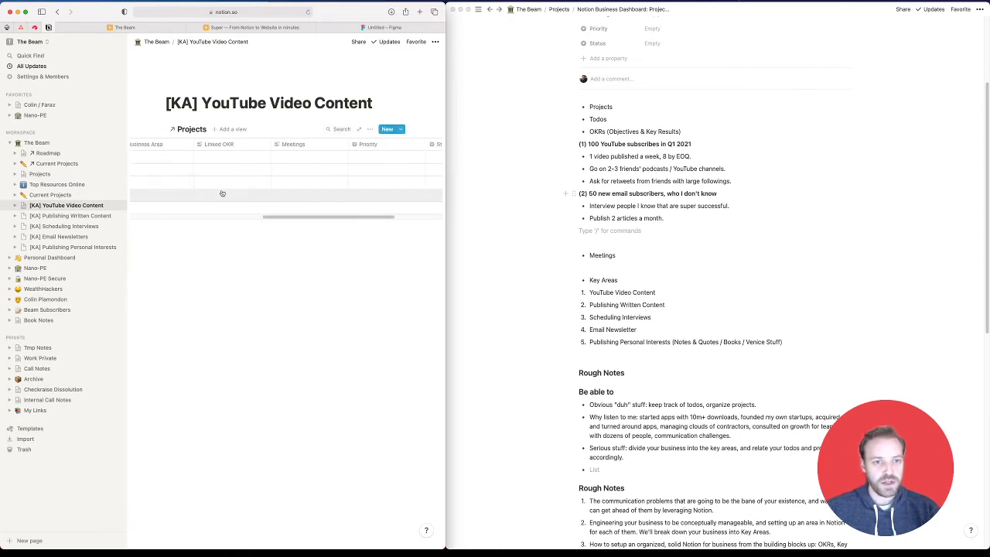
scroll(223, 194, left, 6)
scroll(274, 196, right, 1)
triple_click(213, 103)
triple_click(212, 103)
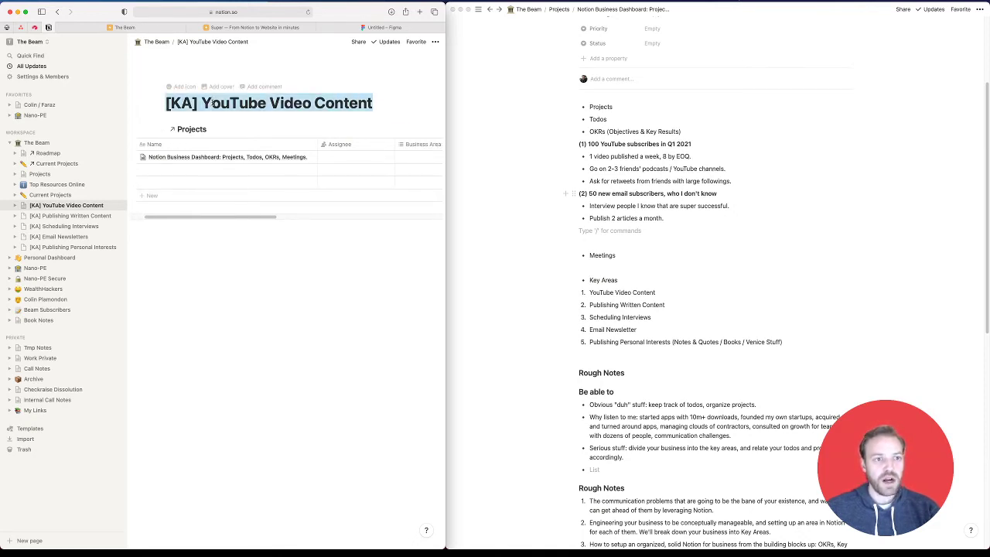
click(212, 103)
drag(211, 103, 261, 104)
double_click(336, 108)
Rename the Business Area property of the linked Projects table to "Key Area"
scroll(349, 163, right, 4)
click(266, 144)
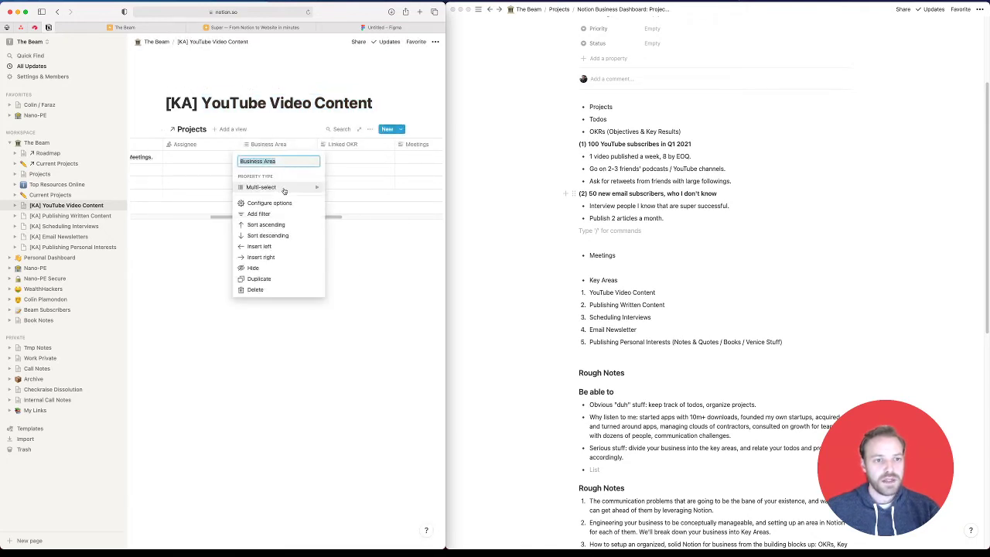
click(288, 144)
click(290, 145)
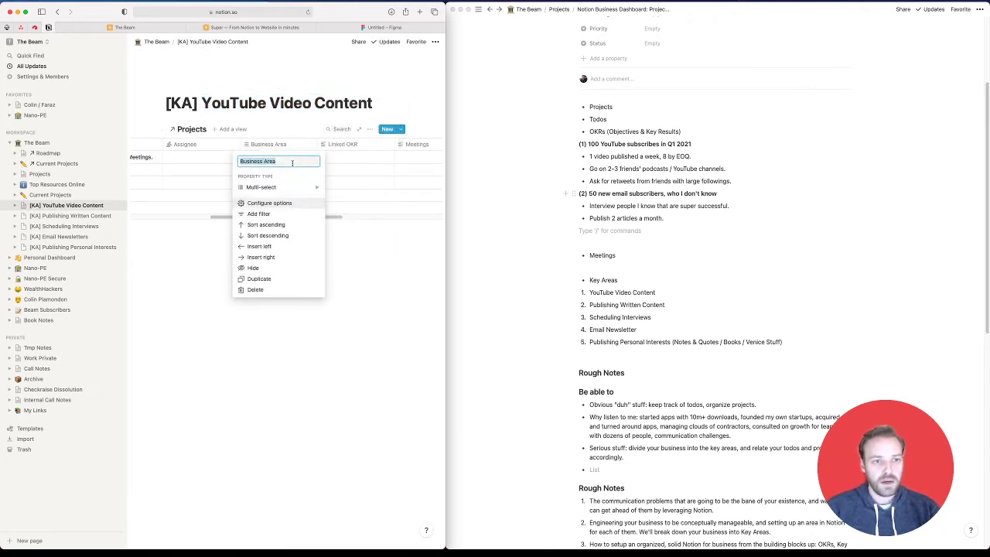
text(Key A)
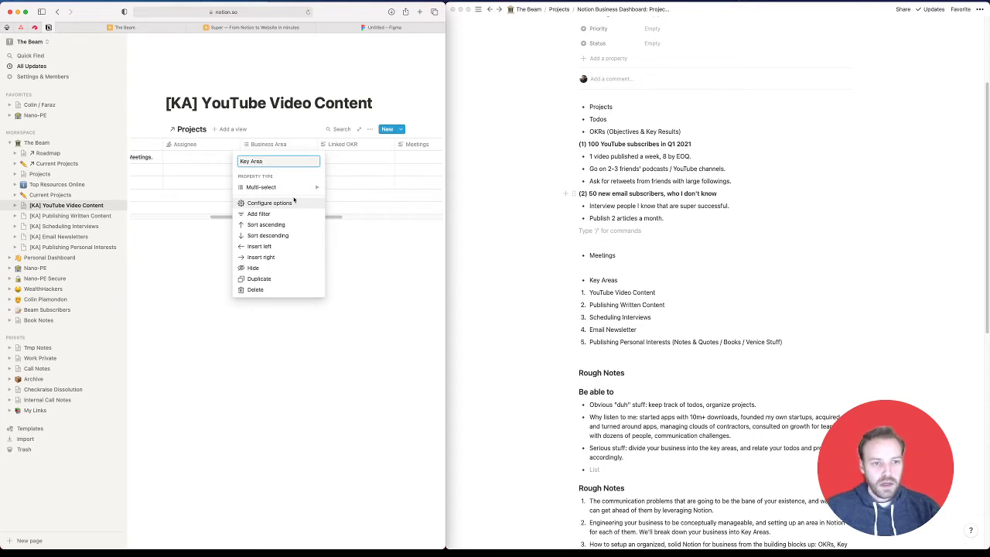
mouse_move(294, 188)
scroll(364, 193, down, 2)
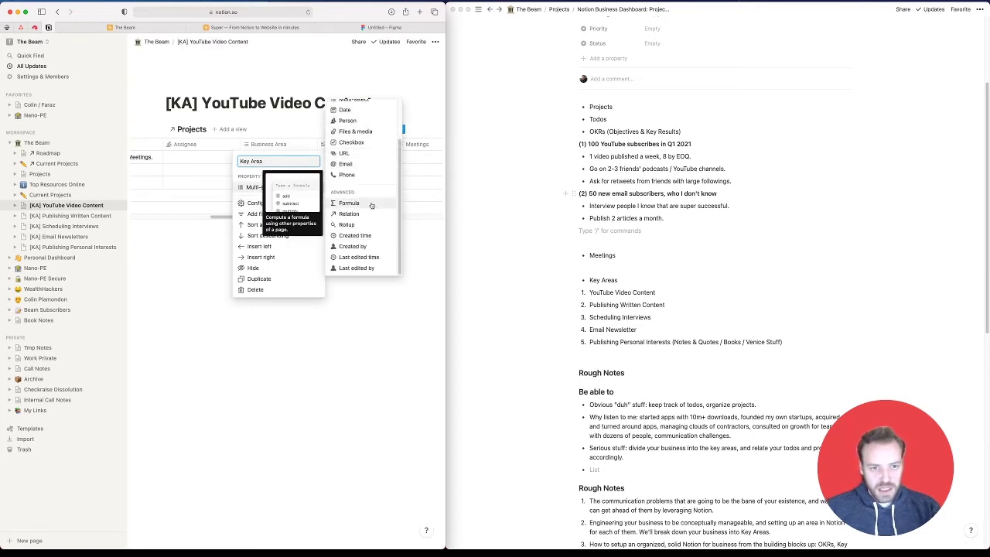
click(369, 214)
click(258, 292)
click(260, 283)
click(249, 317)
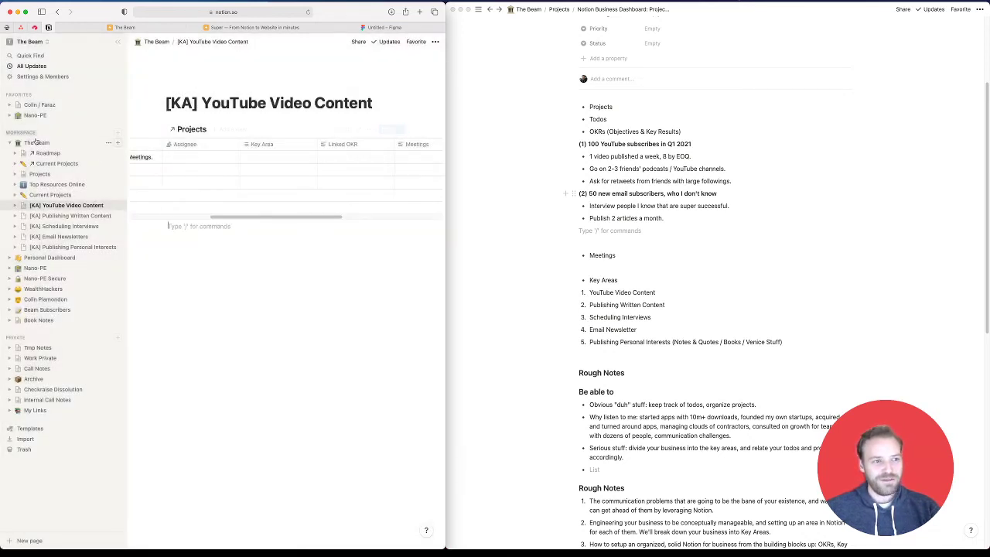
Create a table database named "Key Areas" inside The Beam
click(118, 143)
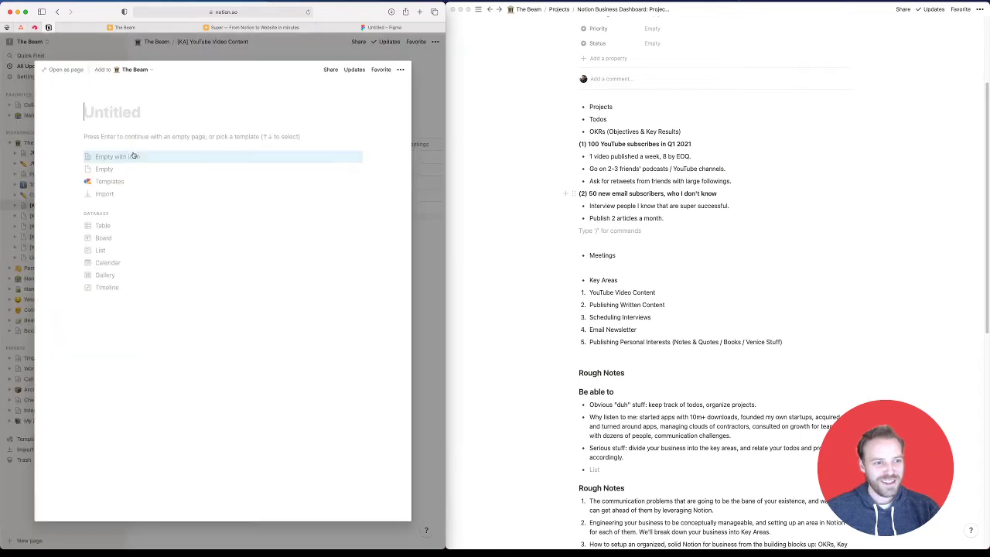
text(Key Areas)
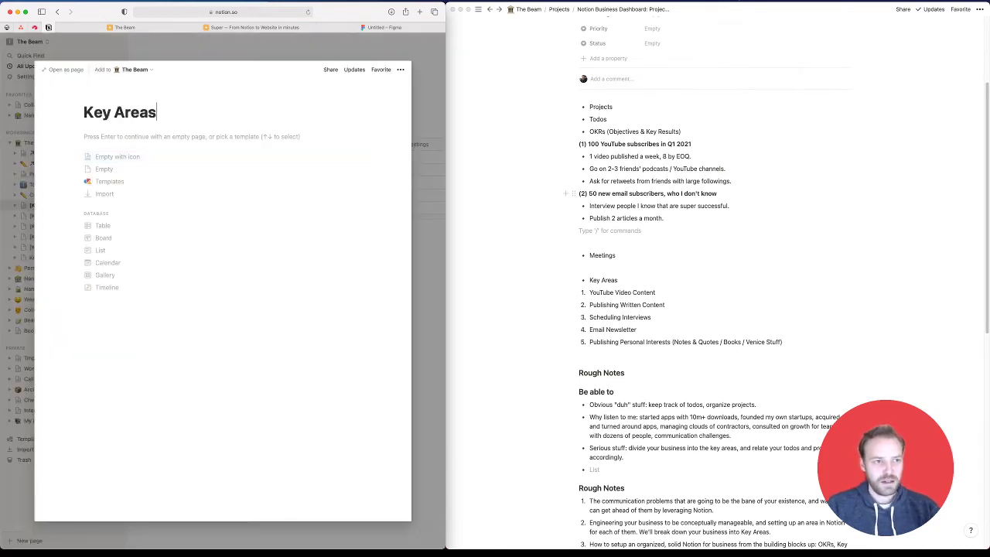
click(135, 224)
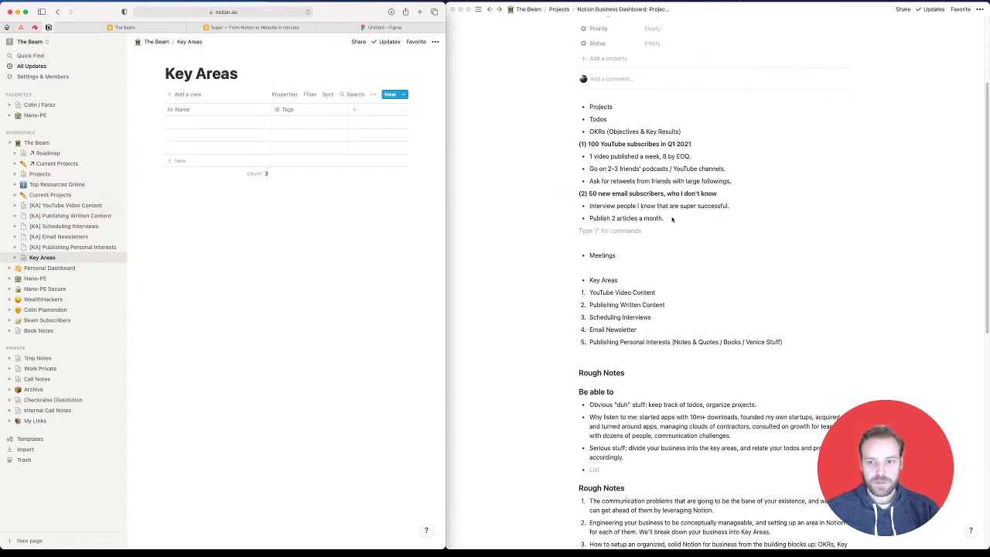
Fill the first three Key Areas rows with YouTube Video Content, Publishing Written Content and Scheduling Interviews from the project notes
click(634, 274)
drag(621, 293, 621, 338)
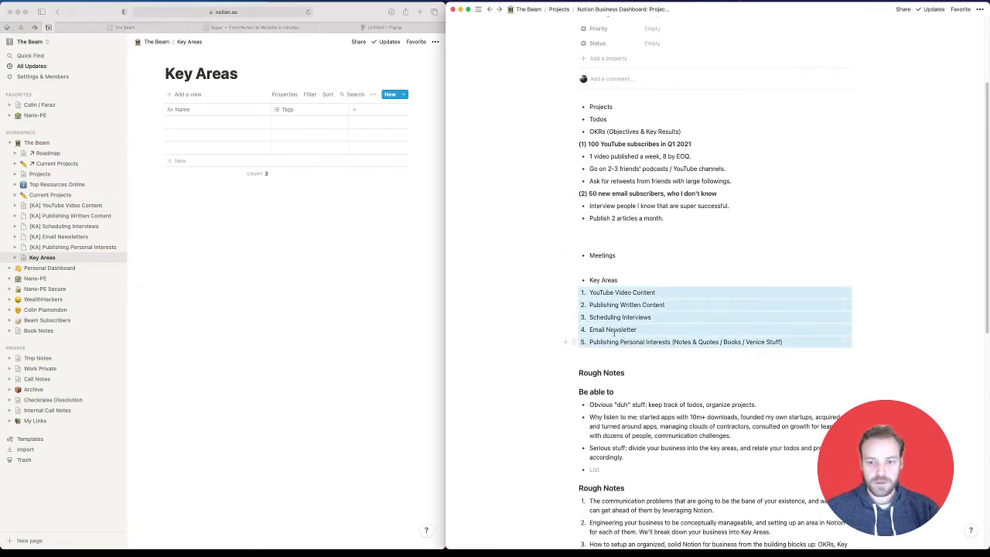
click(204, 122)
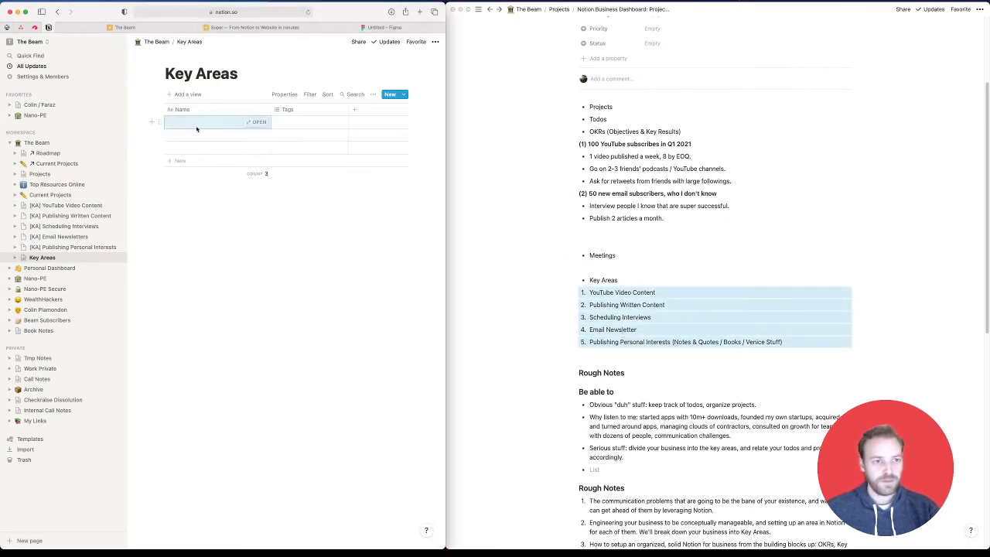
key(Return)
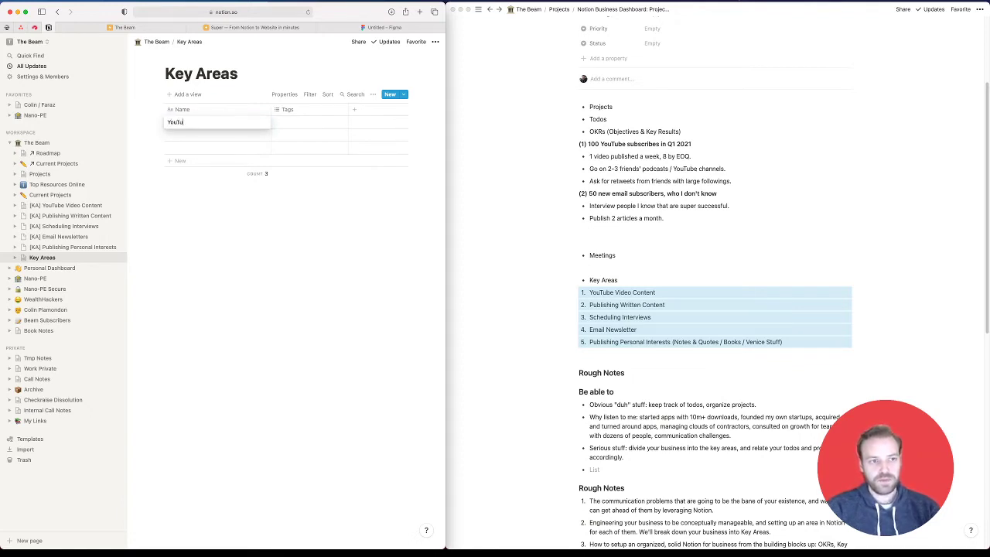
text(YouTube Video Content)
key(Return)
key(Down)
key(Return)
text(Pub)
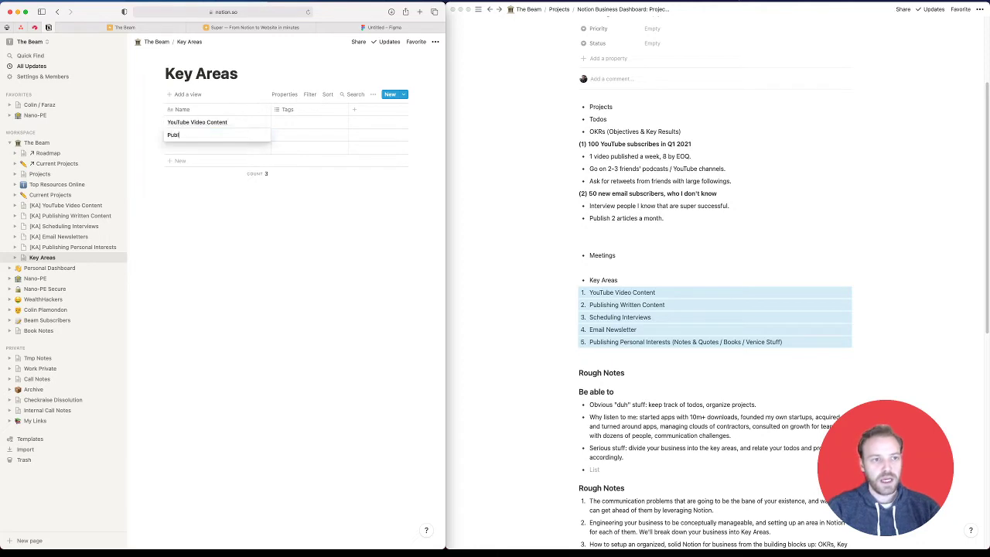
key(Return)
key(Down)
key(Return)
text(Sch)
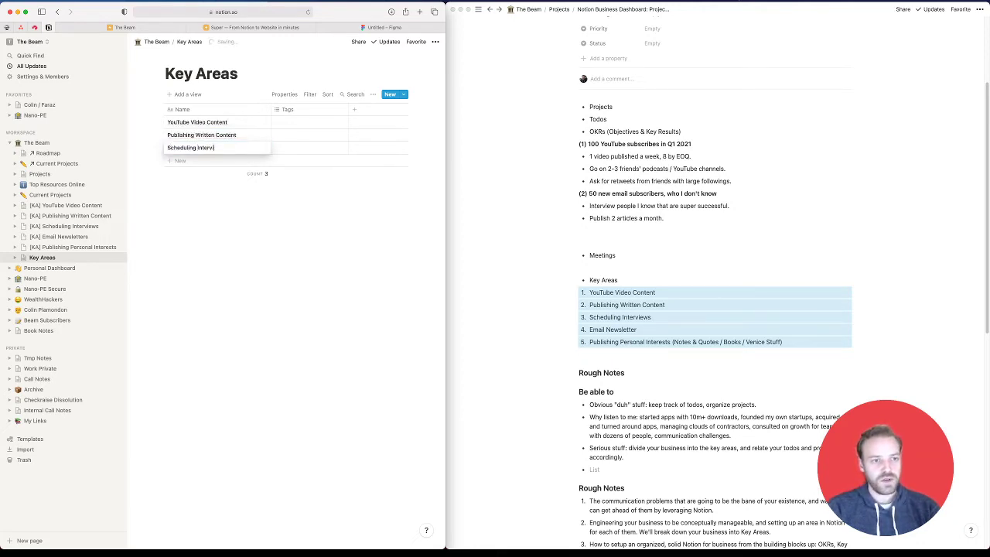
Add Email Newsletter and Publishing Personal Interests as two further rows in the Key Areas table
key(Return)
key(Down)
key(Return)
text(S)
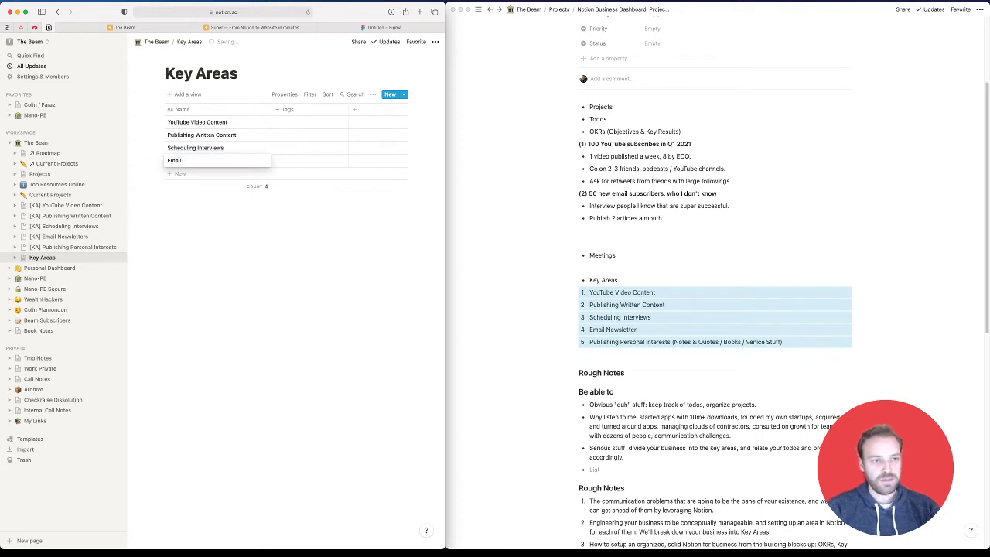
key(Return)
key(Down)
key(Return)
text(Pub)
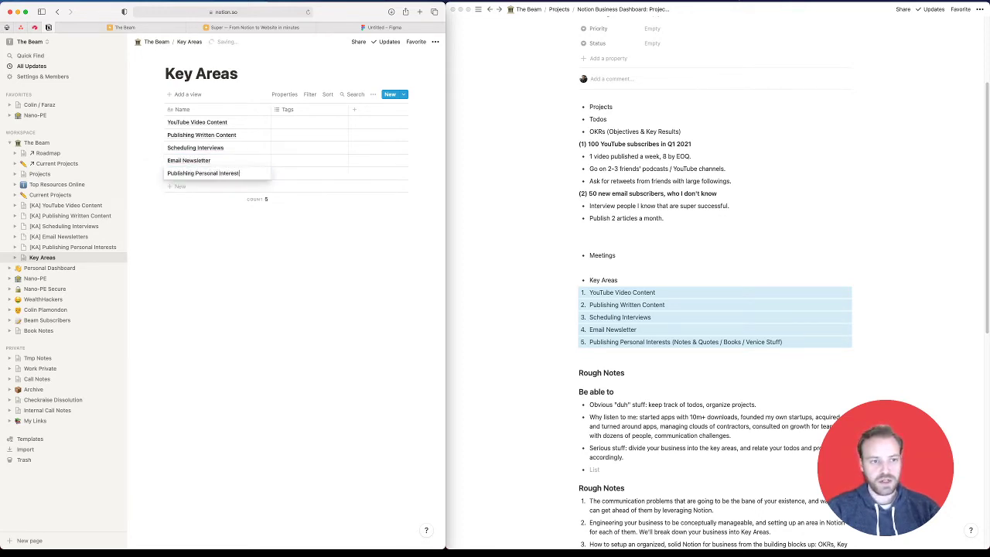
key(Return)
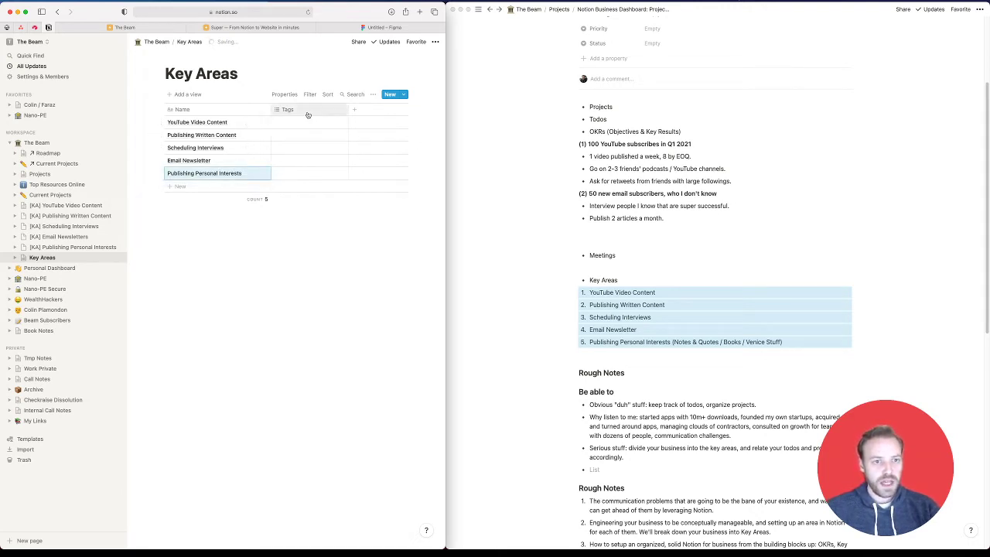
Open the [KA] YouTube Video Content page
click(66, 205)
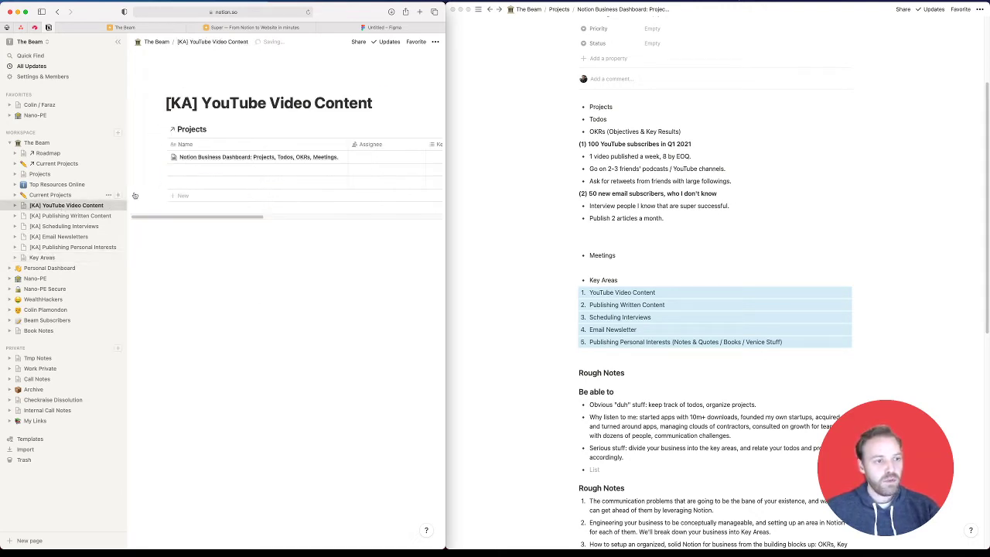
scroll(401, 145, right, 4)
click(310, 145)
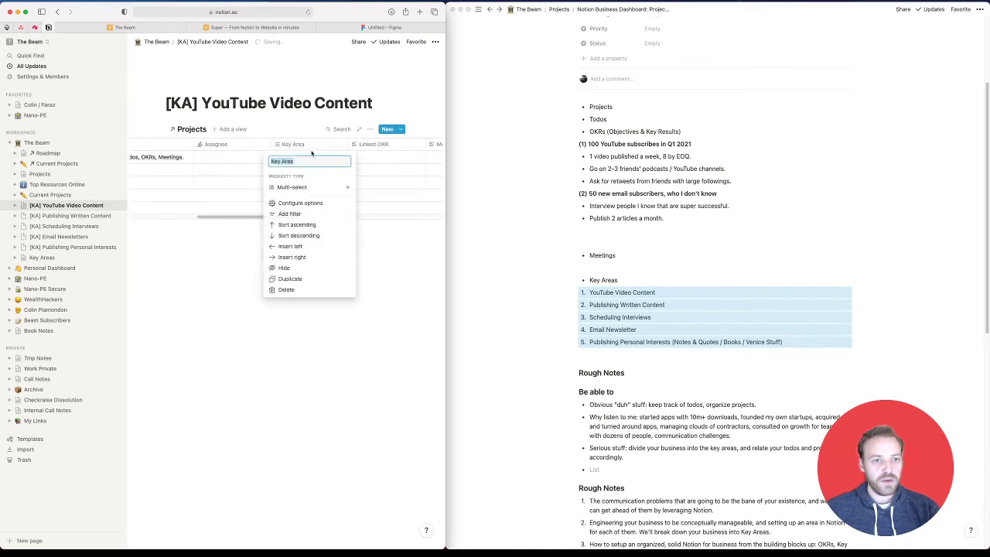
mouse_move(309, 187)
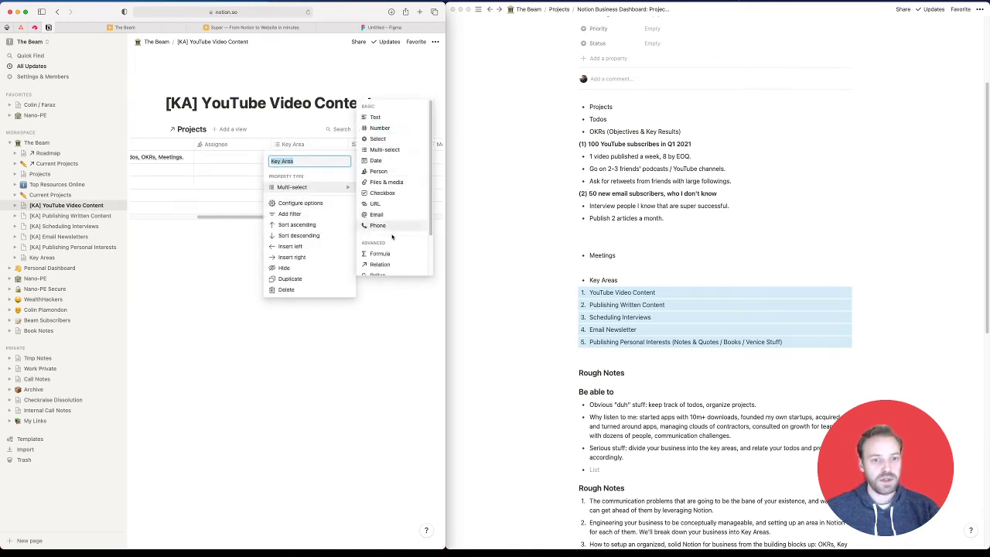
click(232, 199)
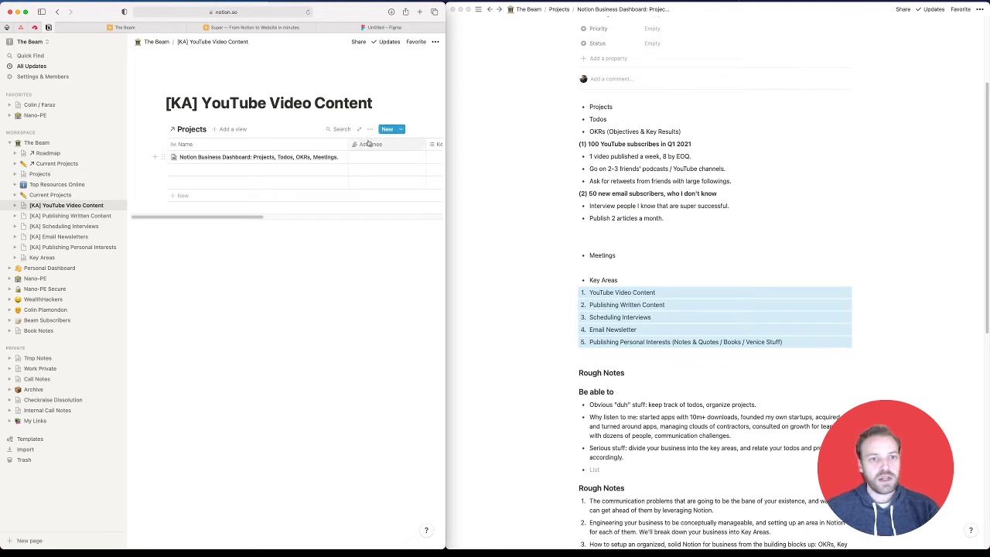
Convert the Key Area property of the linked Projects table into a relation to the Key Areas database
scroll(360, 182, right, 3)
click(374, 163)
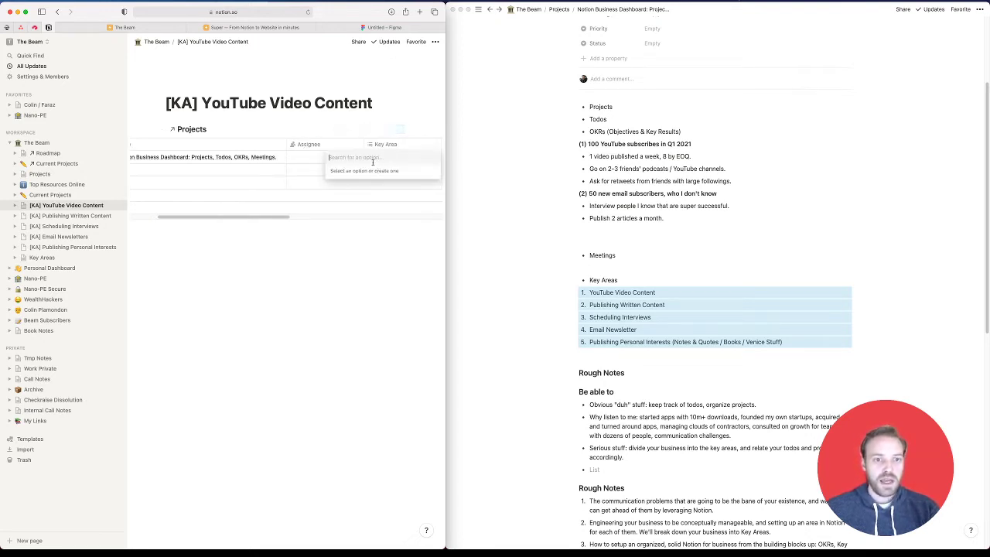
click(386, 145)
click(386, 146)
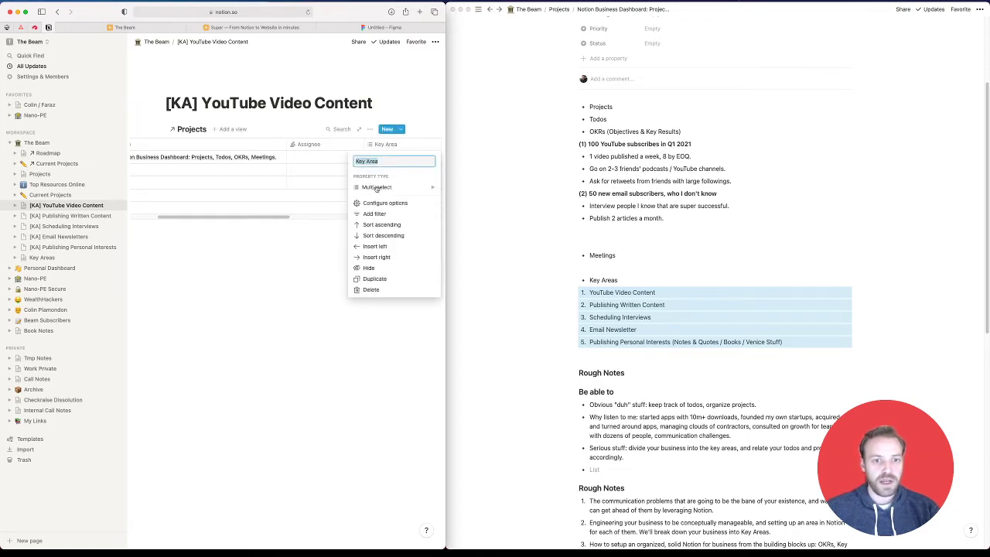
mouse_move(377, 188)
click(402, 145)
click(386, 145)
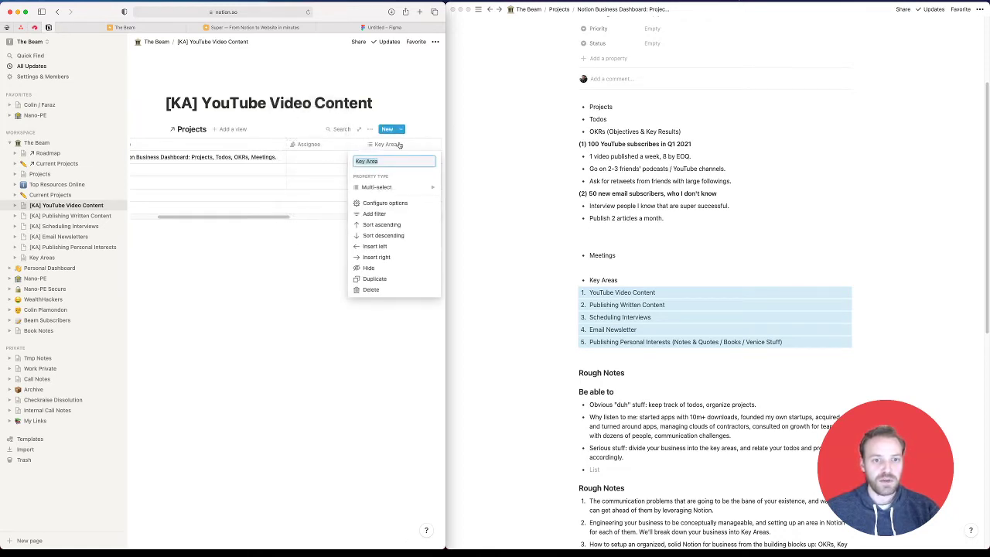
click(293, 264)
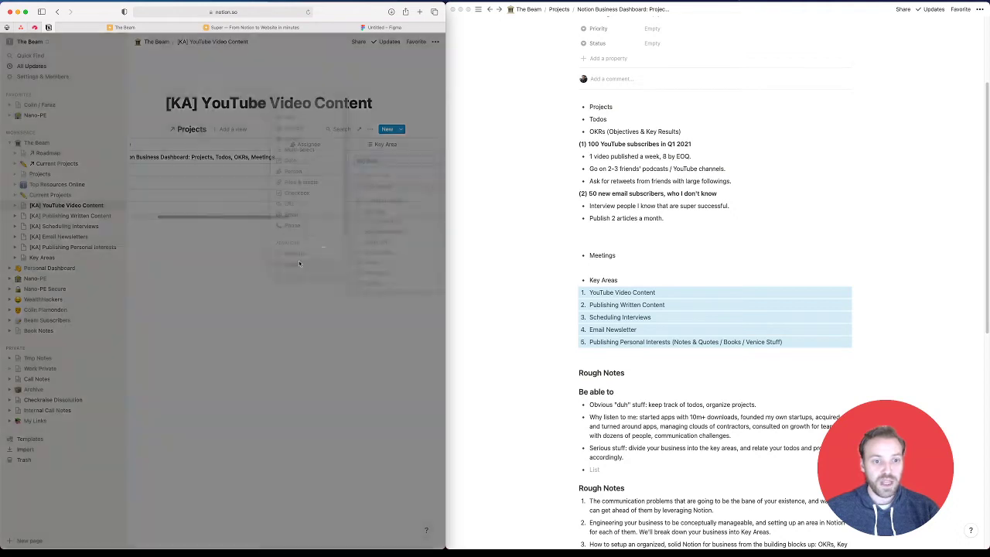
click(245, 293)
text(key)
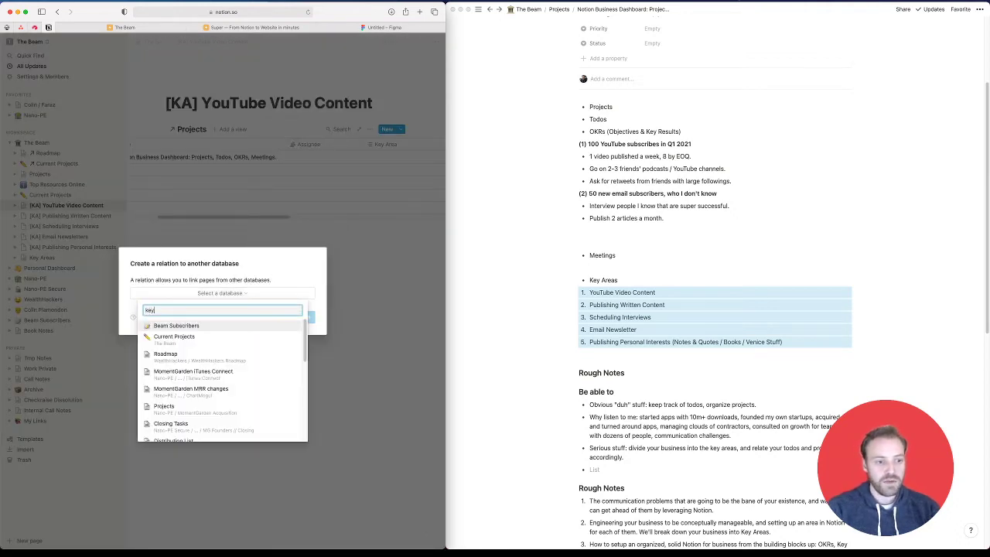
click(266, 326)
click(289, 317)
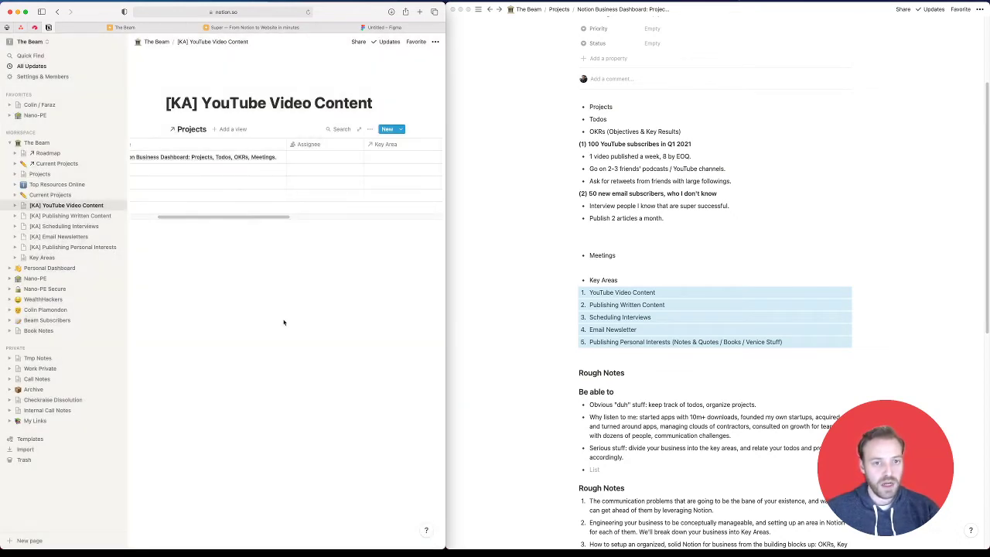
Link the Notion Business Dashboard project to the YouTube Video Content key area and fill in its assignee
click(388, 162)
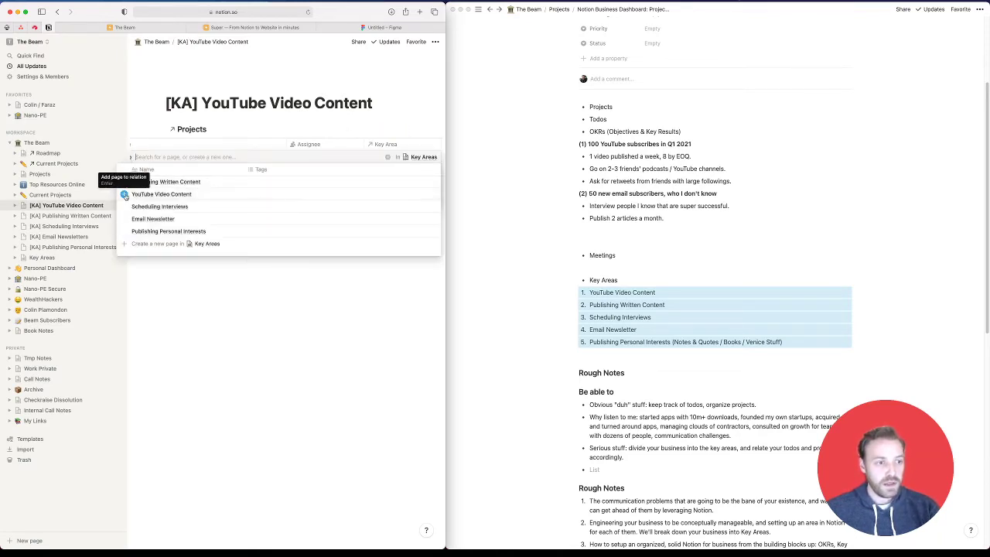
click(126, 195)
scroll(283, 164, left, 3)
scroll(275, 166, right, 5)
scroll(272, 166, left, 5)
click(364, 157)
key(Escape)
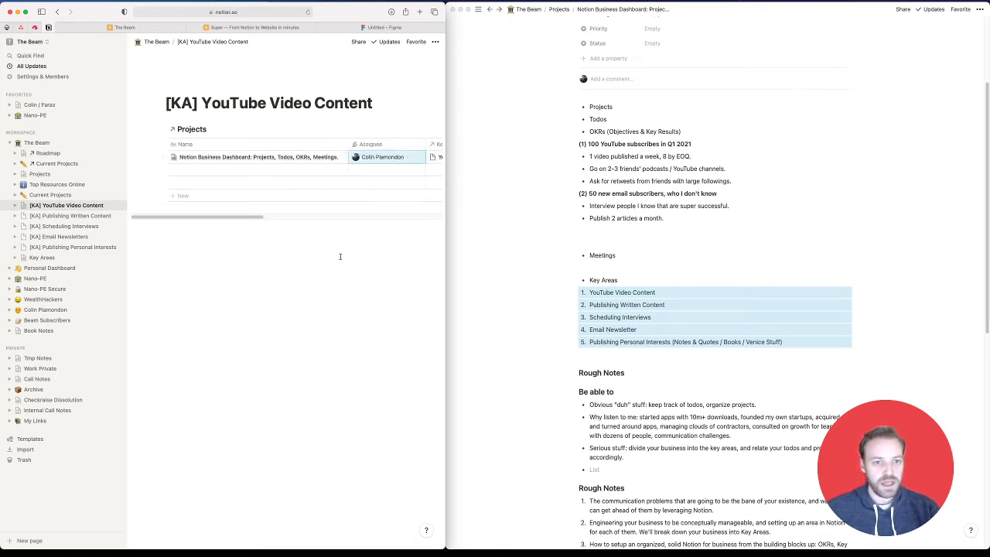
Hide the Assignee property in the linked Projects table view
scroll(368, 164, right, 3)
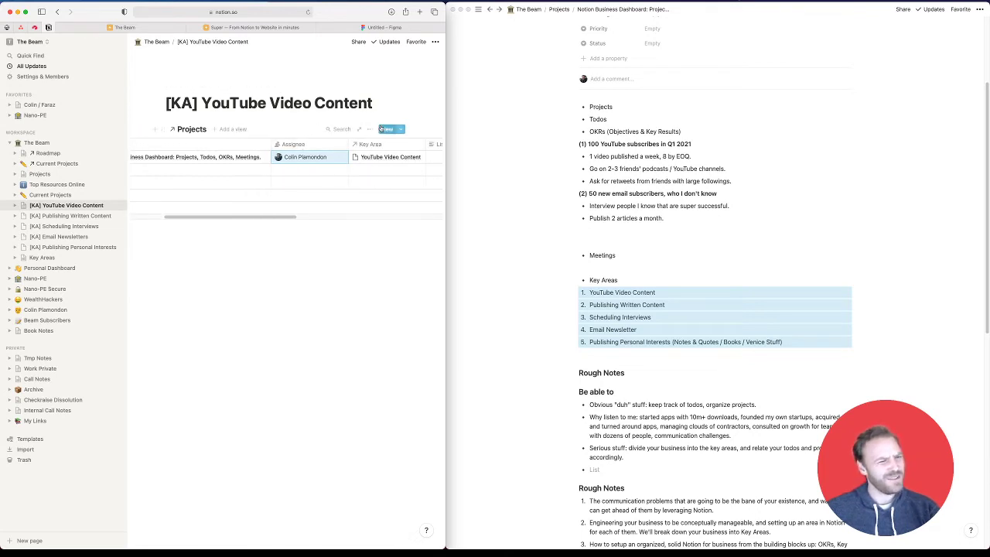
click(372, 131)
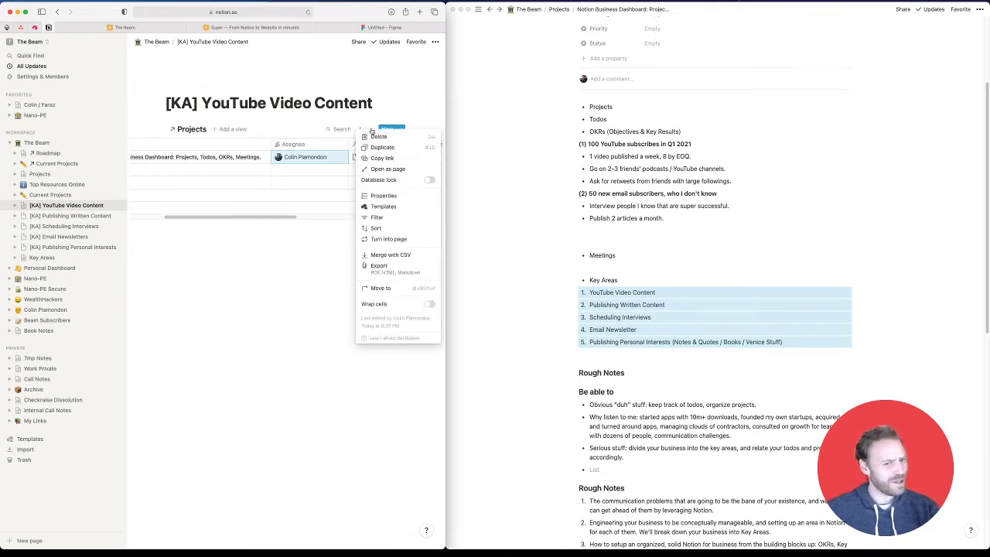
click(408, 197)
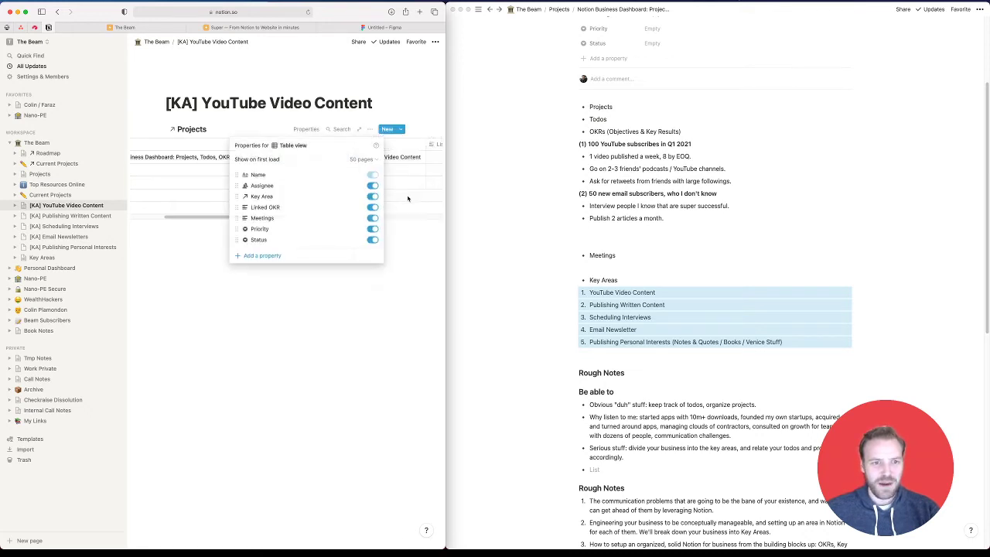
click(373, 187)
click(291, 281)
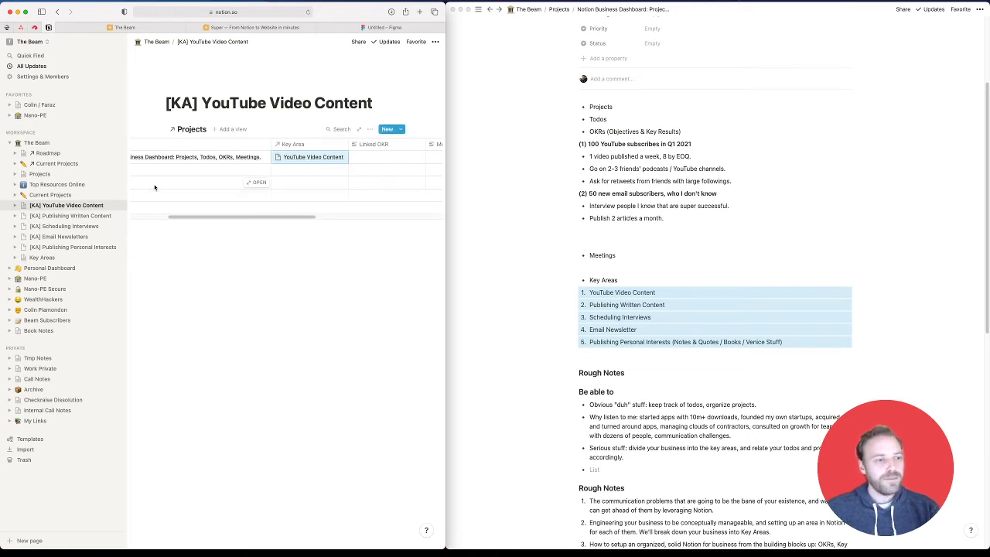
click(170, 225)
scroll(263, 185, left, 5)
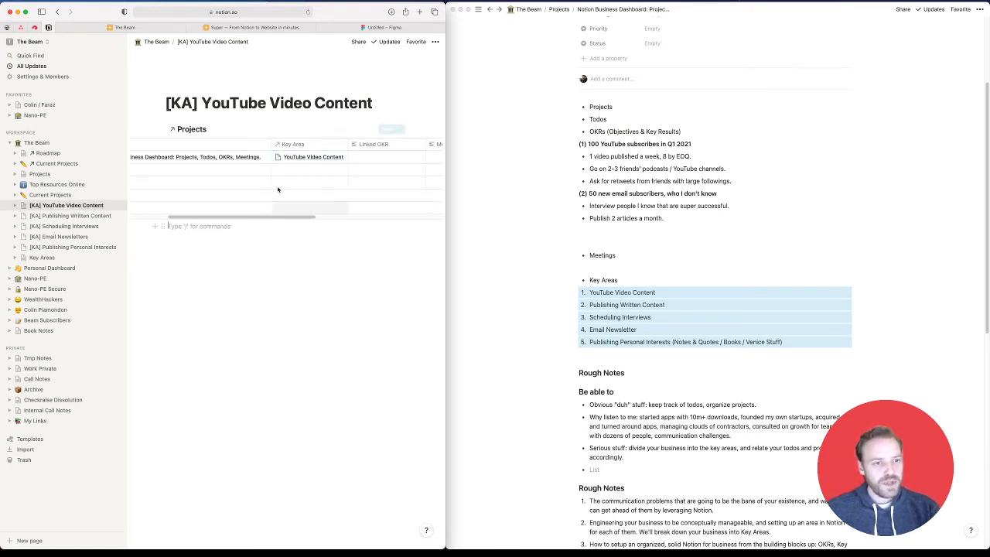
Name the empty second Projects row "Write First Post About Venice // Merchant Republics // Online Collaboration"
click(201, 171)
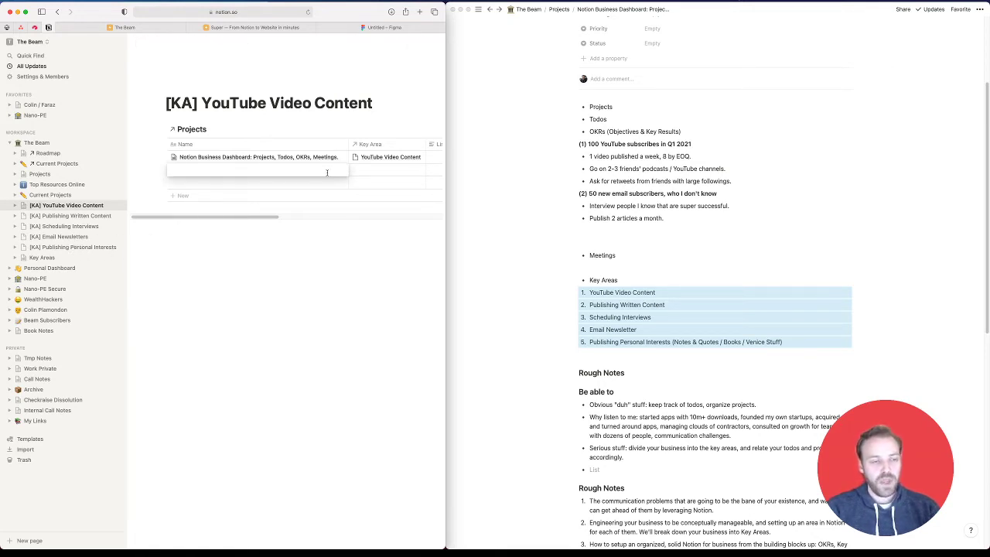
key(BackSpace)
key(BackSpace)
key(BackSpace)
key(BackSpace)
key(BackSpace)
key(BackSpace)
key(BackSpace)
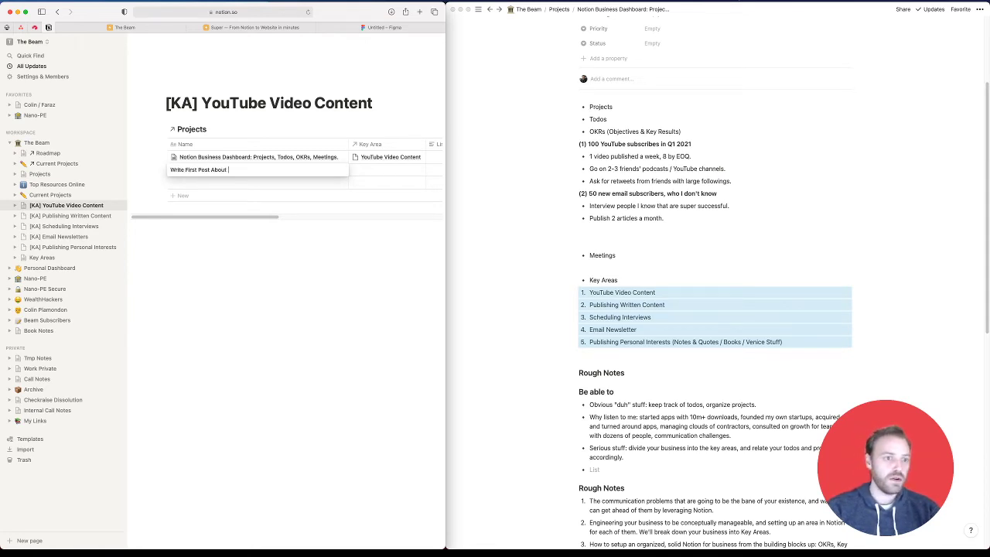
key(BackSpace)
key(BackSpace)
key(BackSpace)
key(BackSpace)
key(BackSpace)
key(BackSpace)
key(BackSpace)
key(BackSpace)
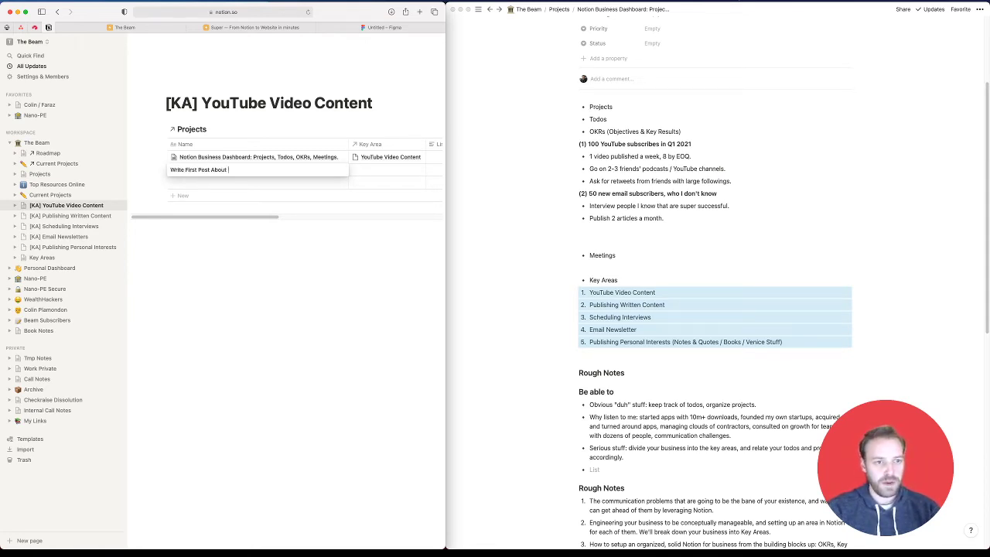
text(Venice )
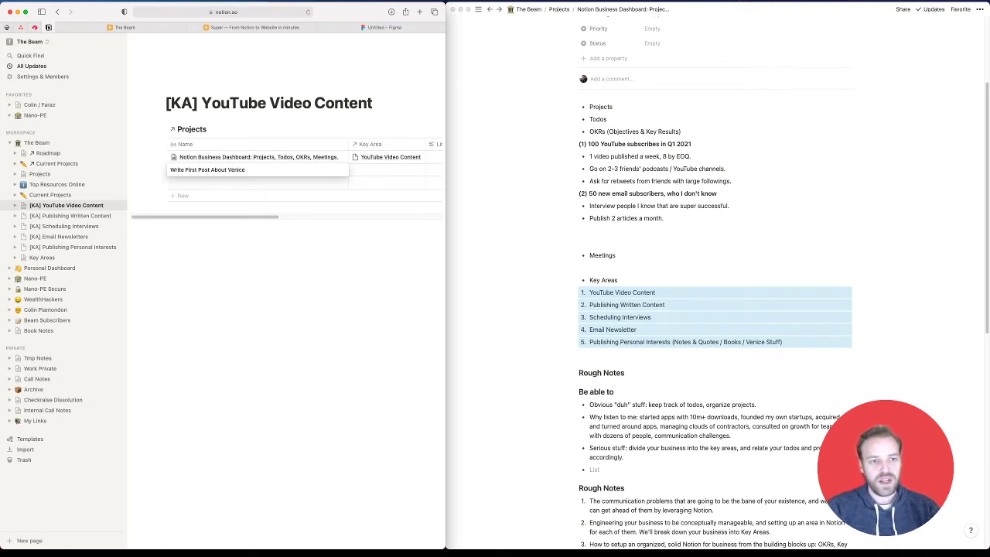
text(// Marchant Republics)
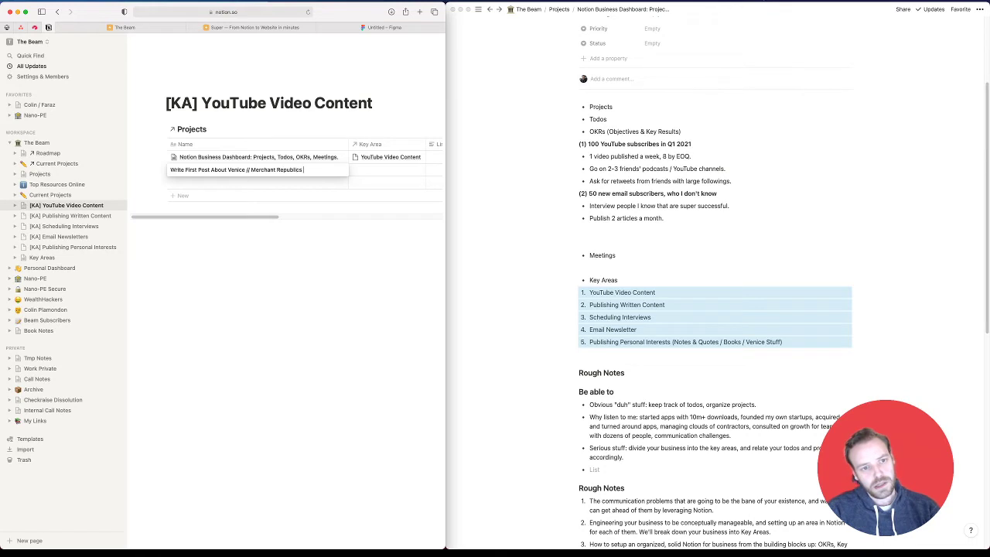
text(mmunities)
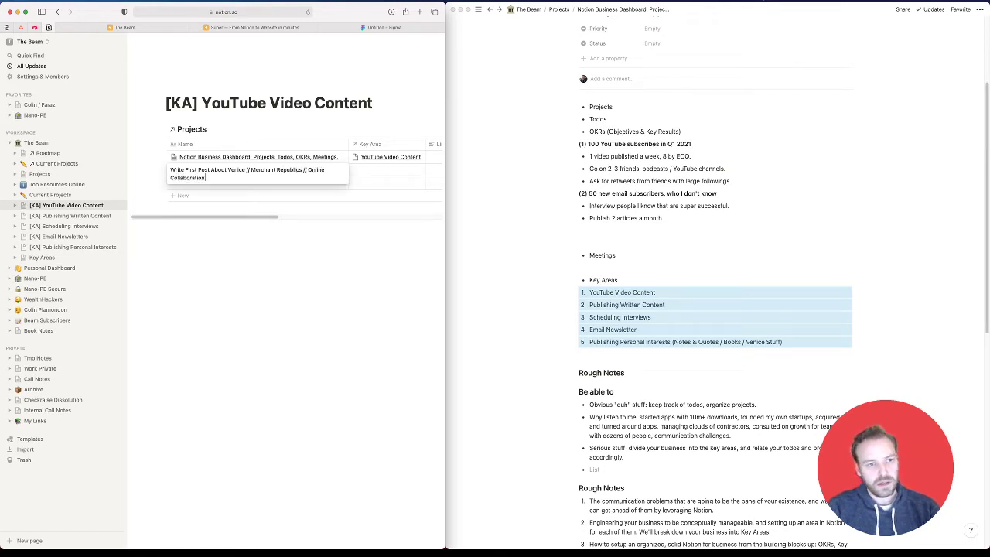
key(Tab)
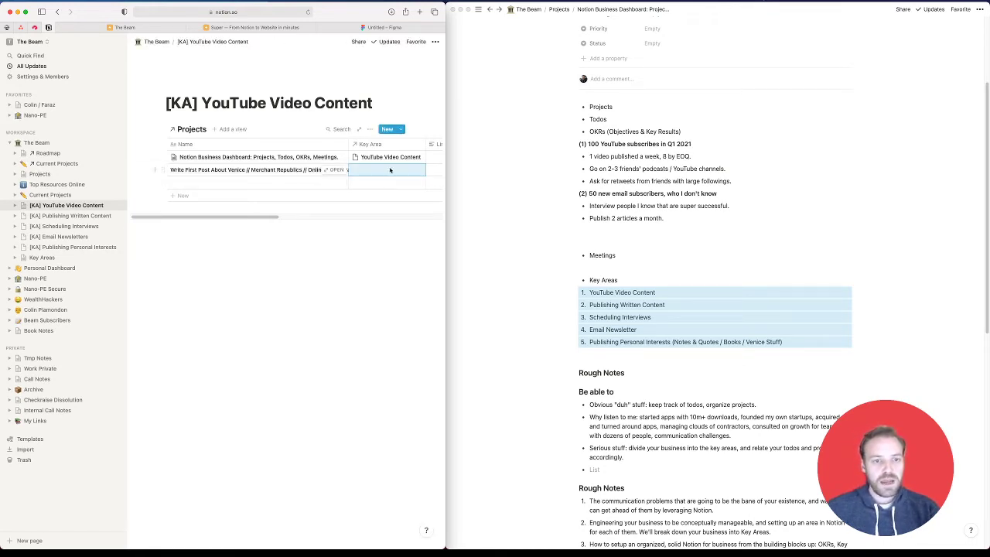
Relate the Venice post project to the Publishing Personal Interests and Publishing Written Content key areas
click(389, 170)
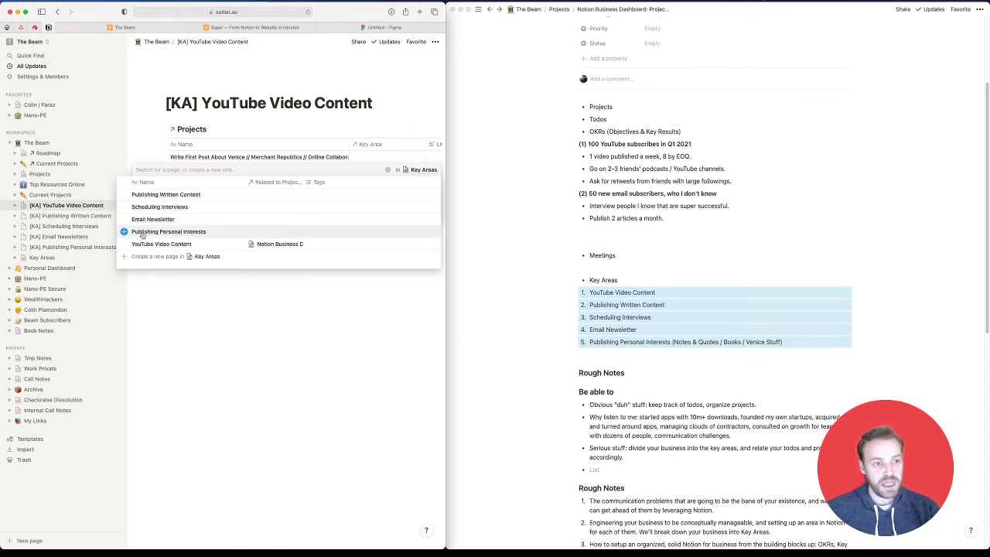
click(124, 231)
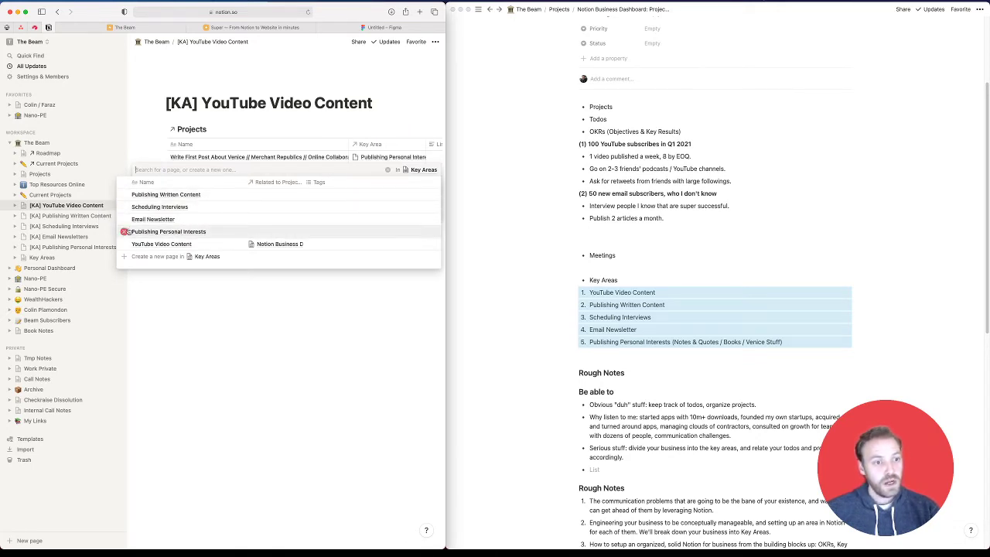
click(123, 195)
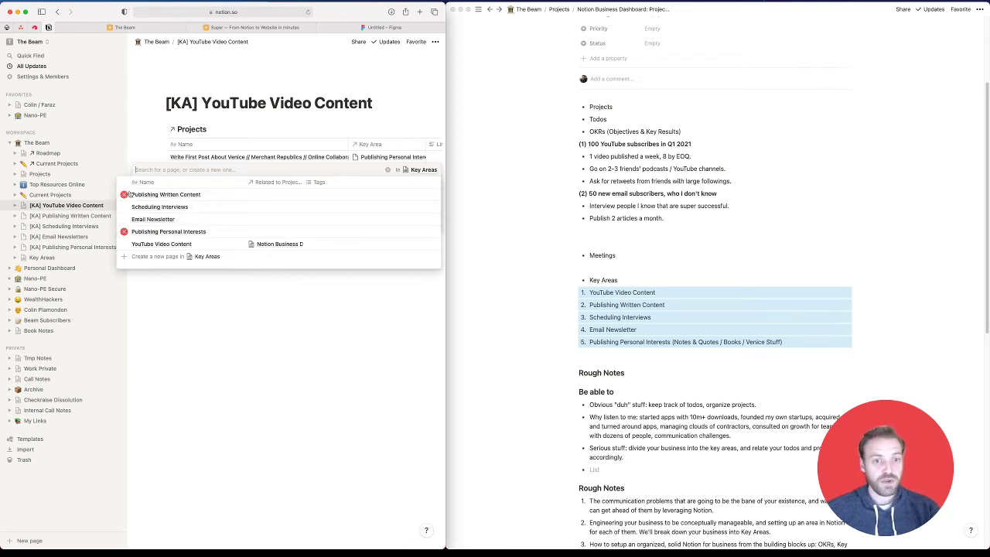
click(327, 281)
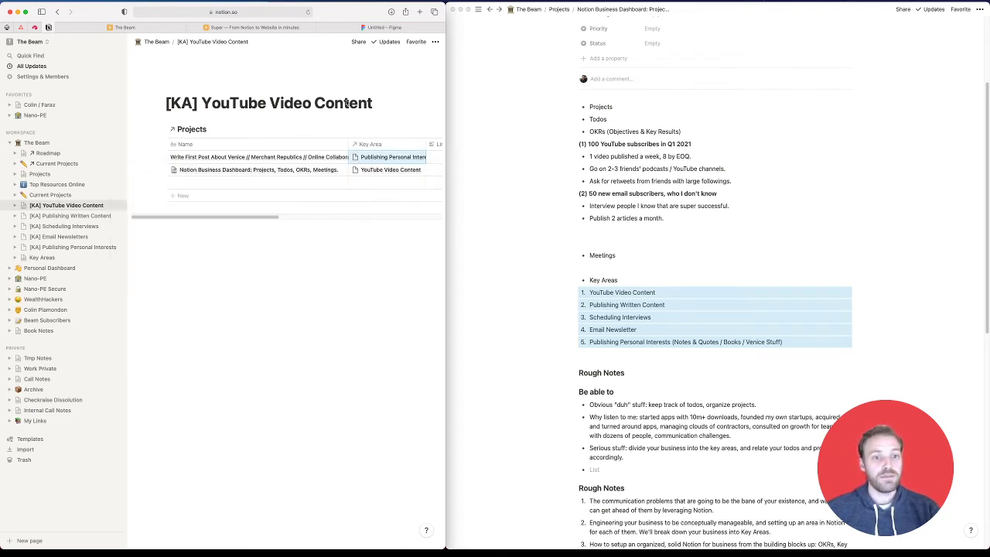
click(326, 287)
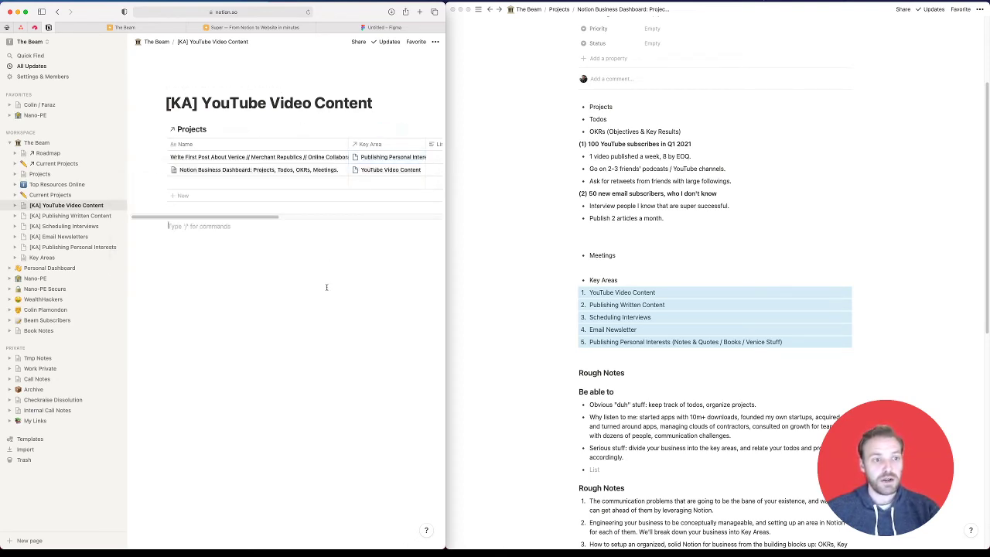
Name the remaining empty Projects row "Publish 5 Notes & Quotes Items, with mini-essay about each"
click(232, 184)
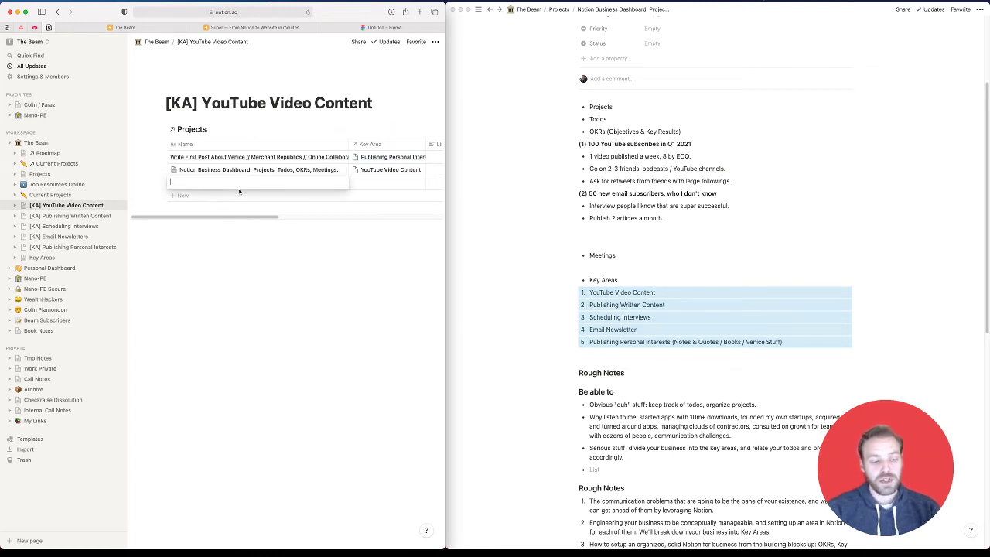
text(Publish )
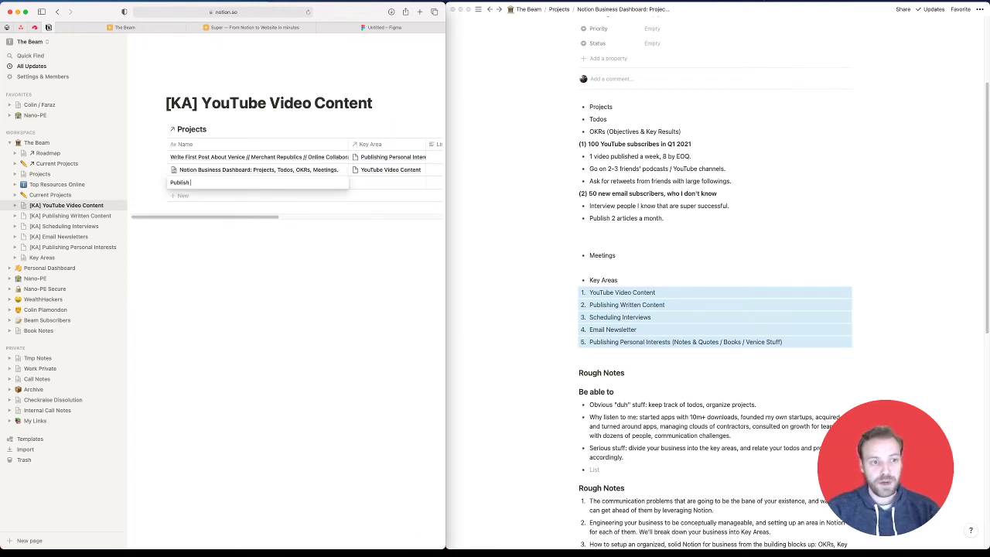
text(First)
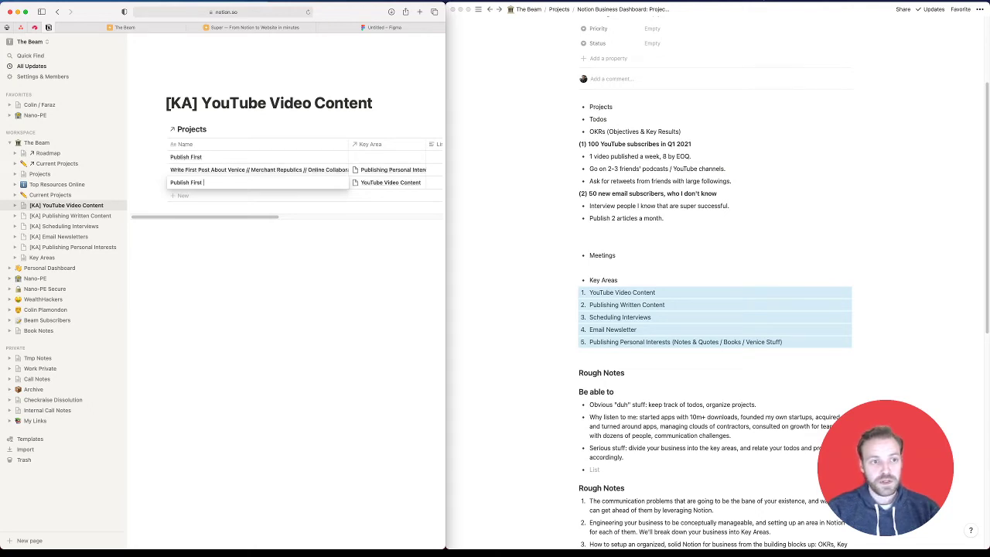
key(alt+BackSpace)
text(10)
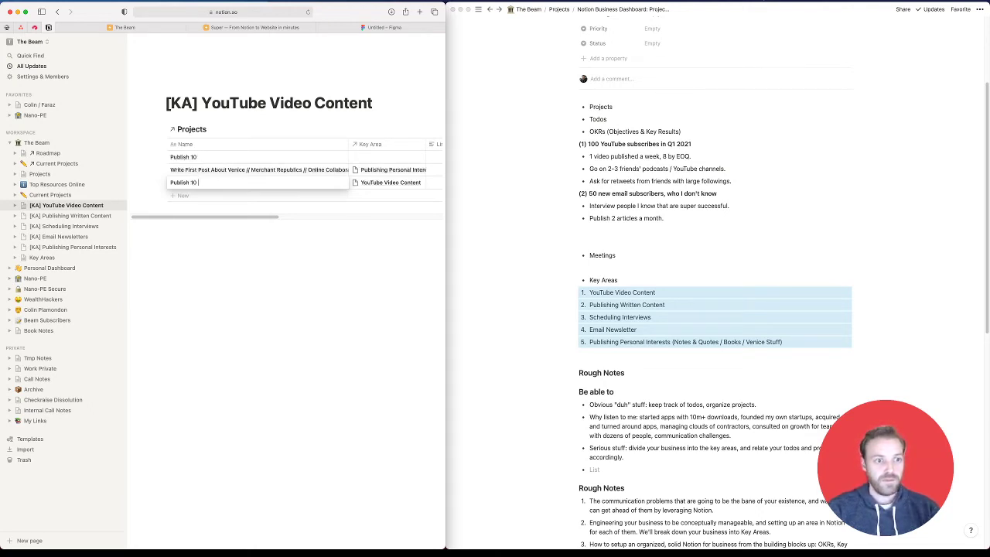
key(alt+BackSpace)
text(5 Notes)
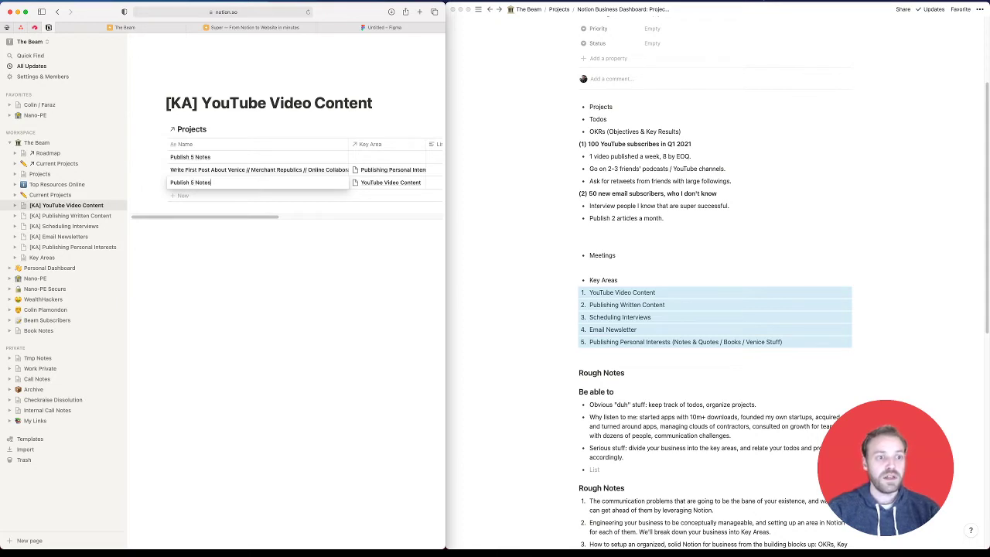
text( & Quotes Items, with mini-essay about each)
key(Tab)
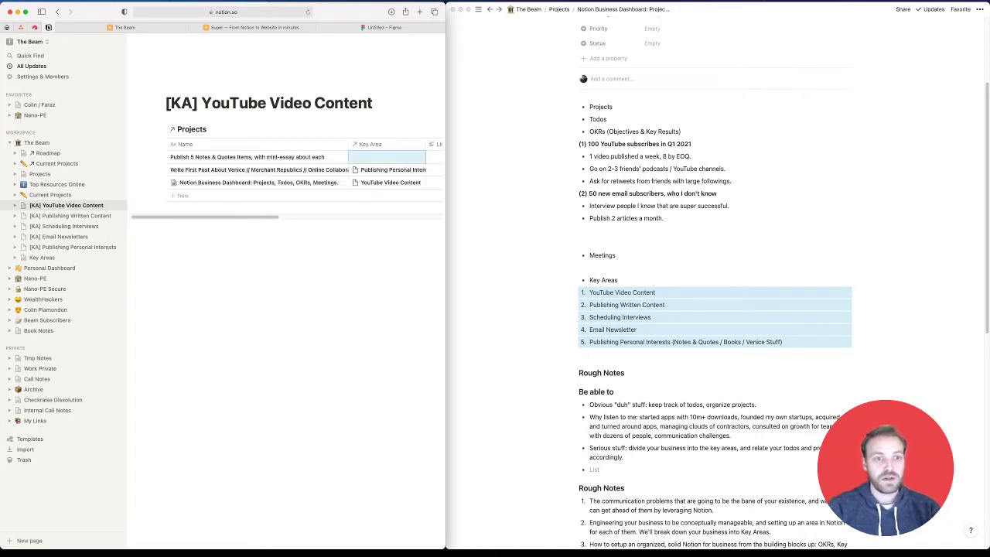
Relate the "Publish 5 Notes & Quotes Items, with mini-essay about each" project to the Publishing Personal Interests key area
key(Return)
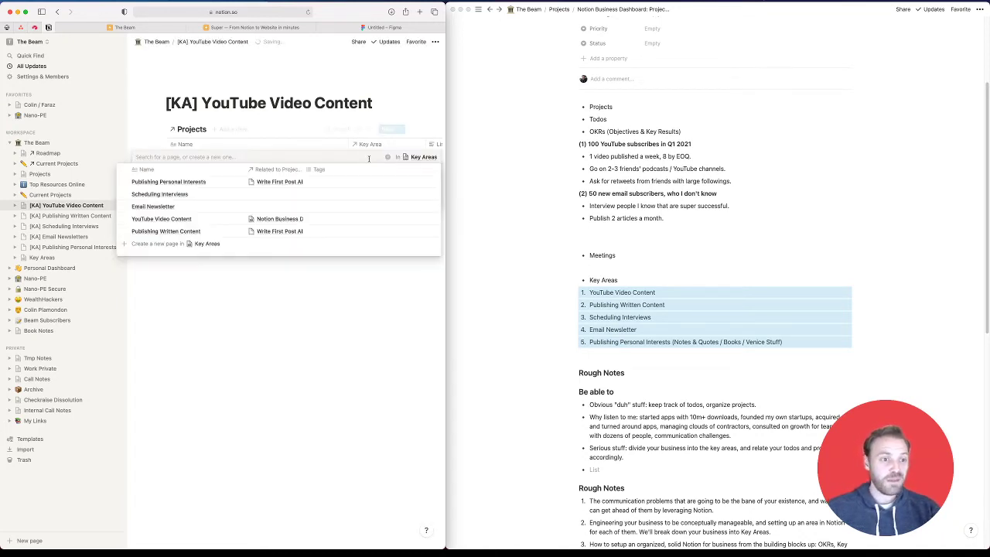
key(Down)
key(Down)
key(Down)
key(Down)
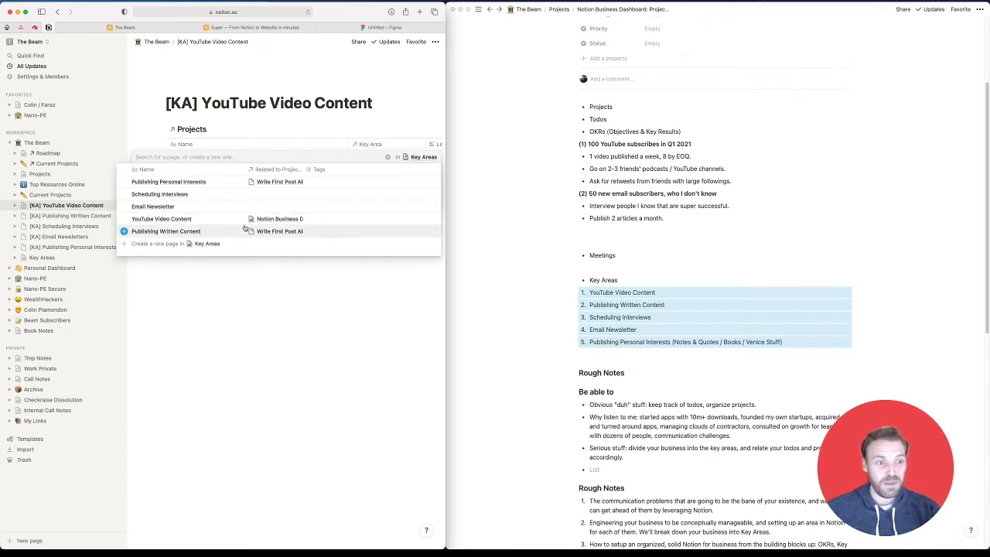
key(Return)
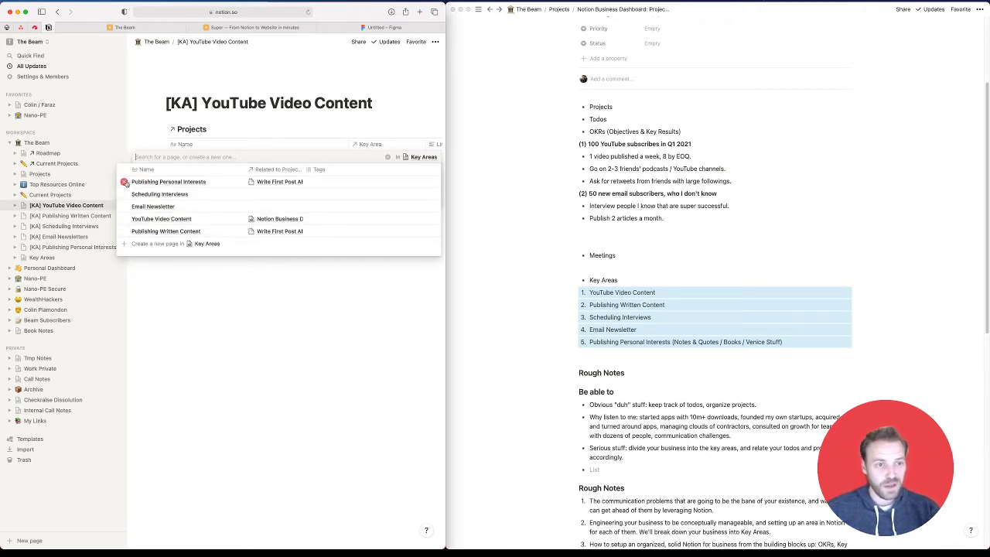
key(Escape)
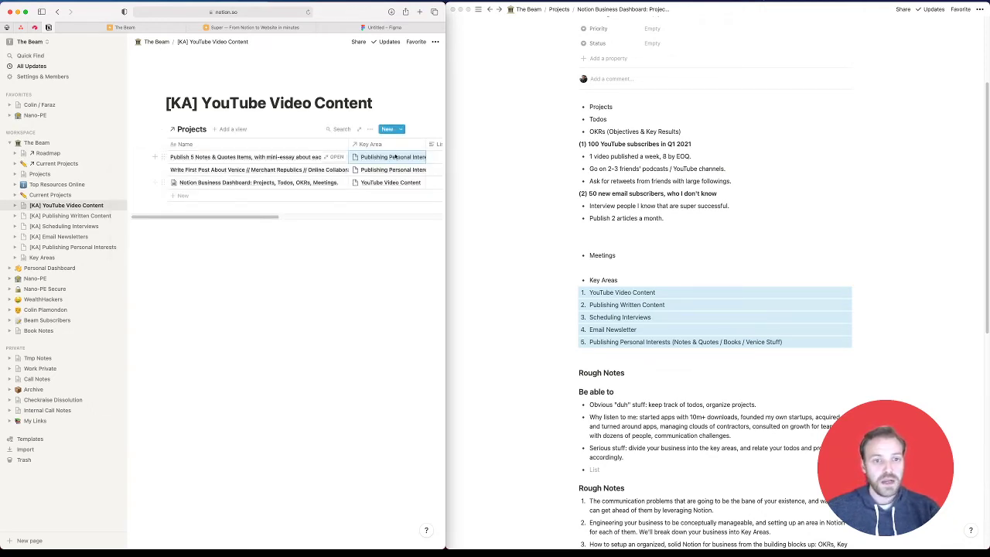
click(389, 159)
key(Escape)
scroll(338, 172, right, 3)
scroll(338, 172, left, 3)
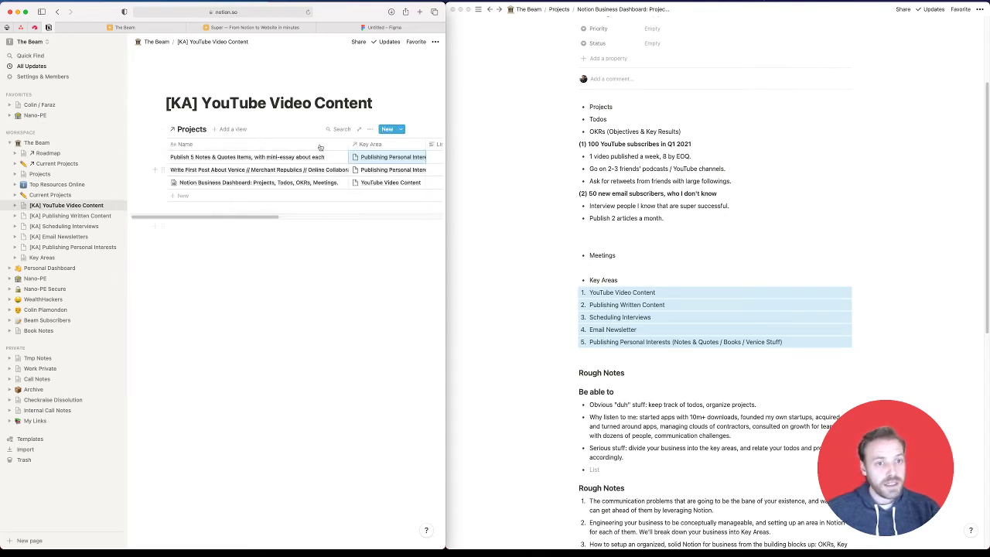
Add a filter to the linked Projects table view on the [KA] YouTube Video Content page
click(369, 130)
click(376, 221)
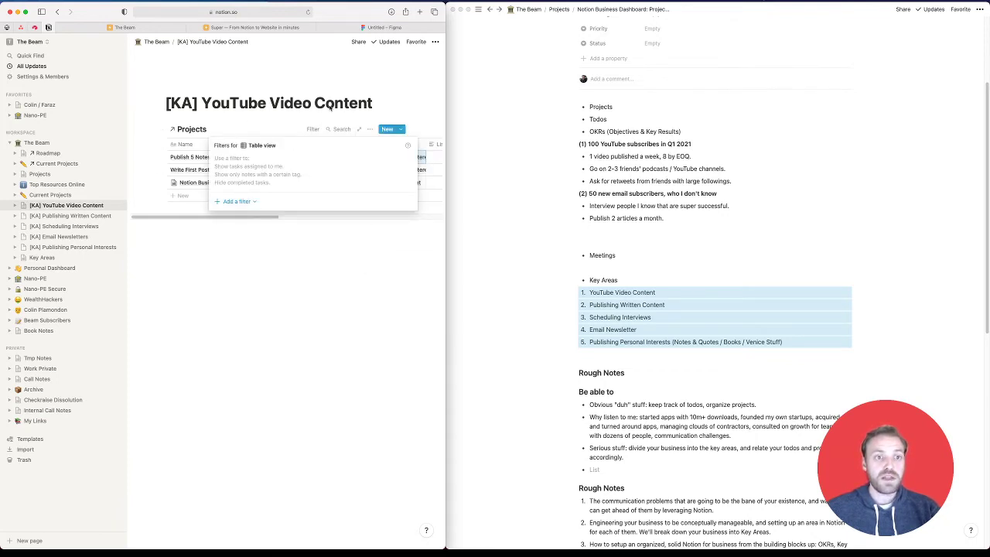
click(237, 201)
click(251, 215)
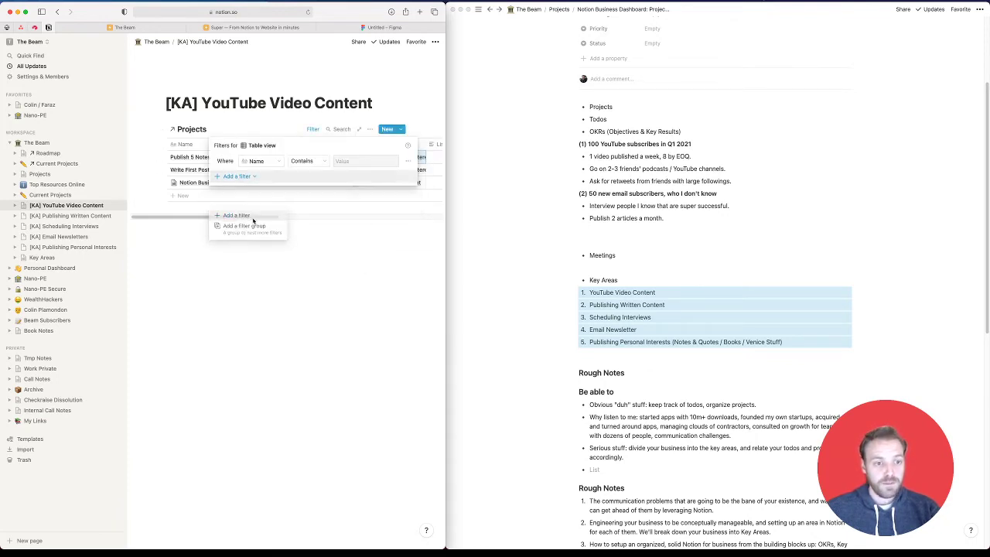
click(257, 161)
click(242, 193)
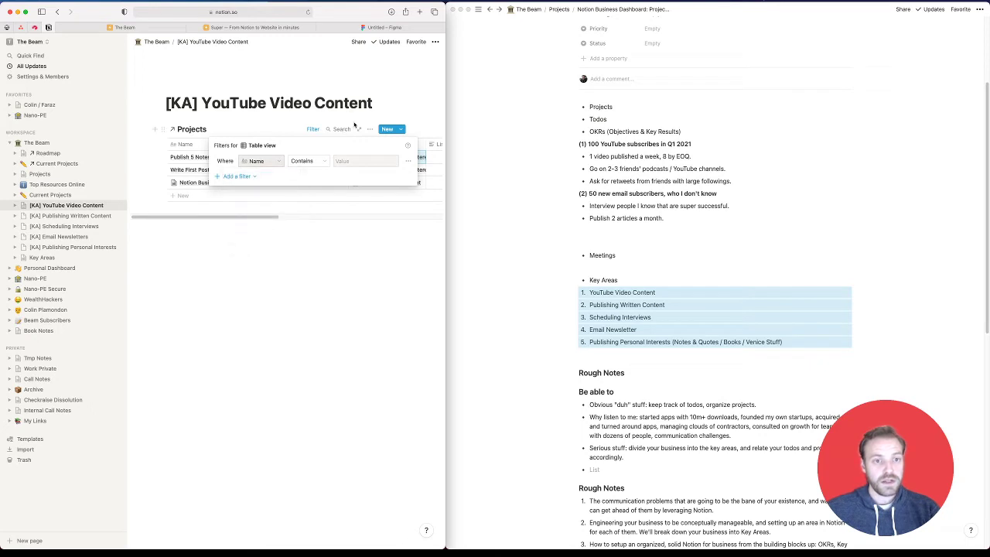
click(351, 127)
Set the linked Projects view's filter to Key Area contains YouTube Video Content
click(369, 129)
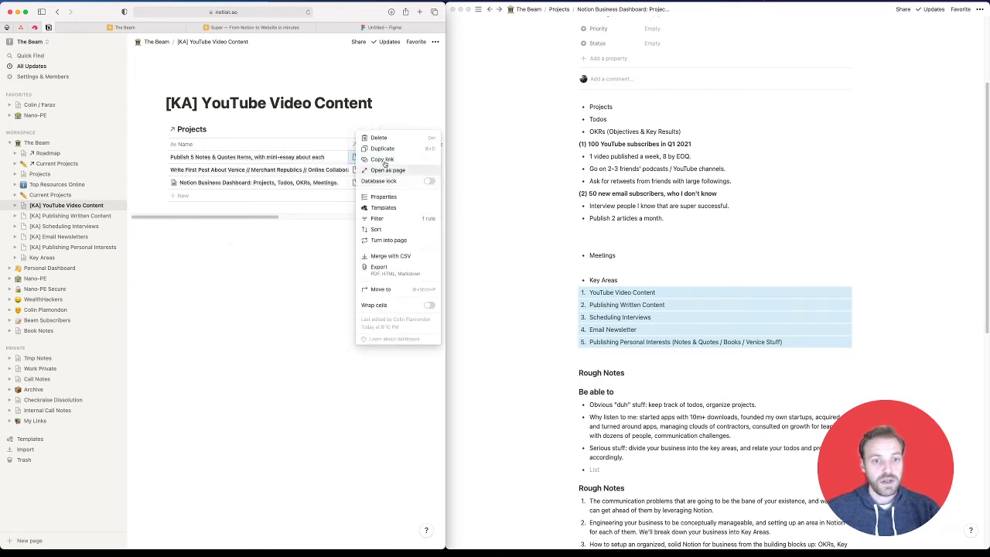
click(389, 217)
click(257, 161)
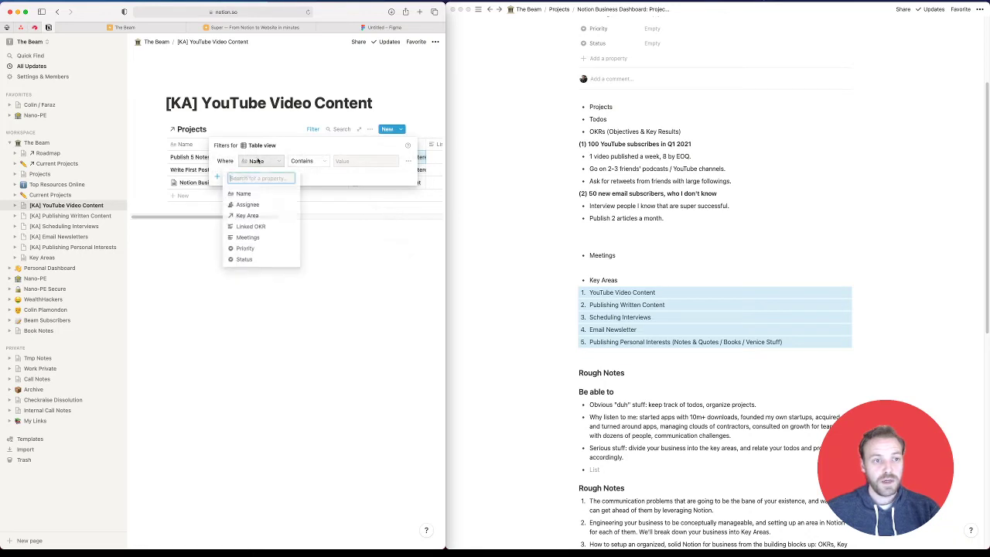
click(249, 215)
click(348, 161)
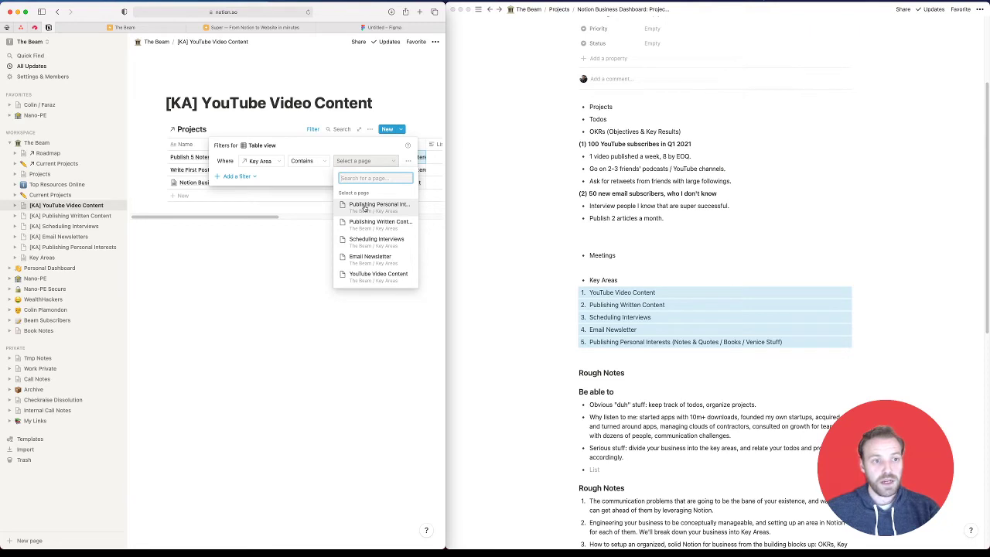
click(384, 283)
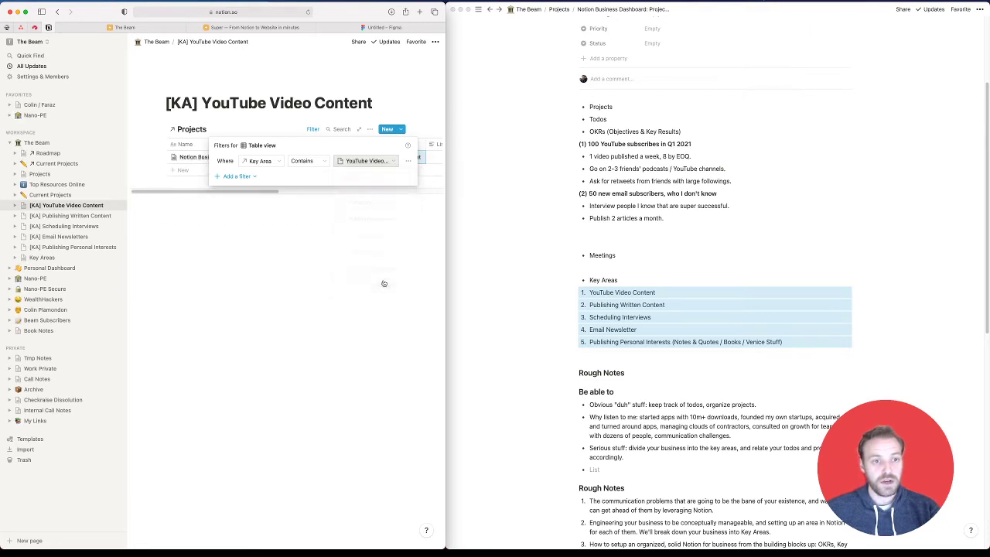
click(345, 245)
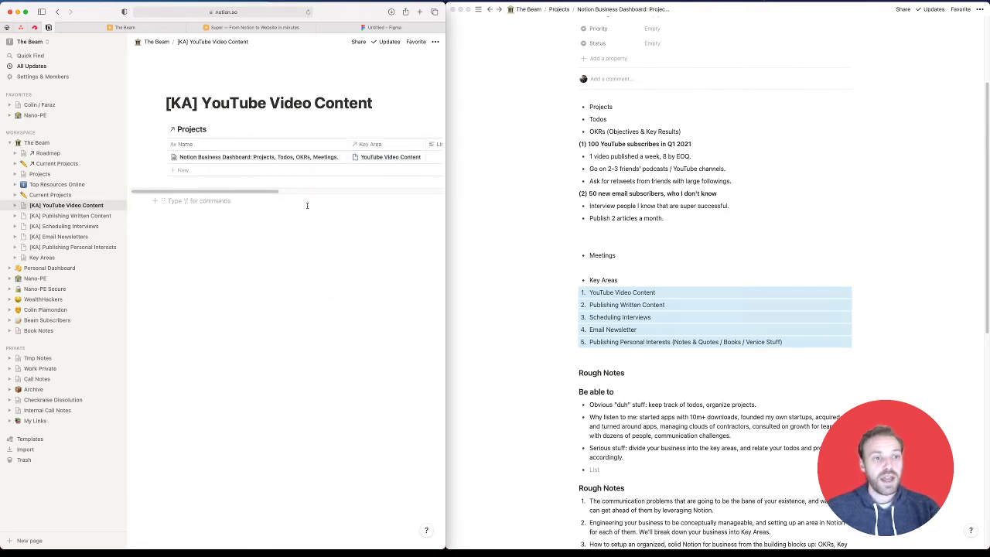
click(395, 97)
click(250, 266)
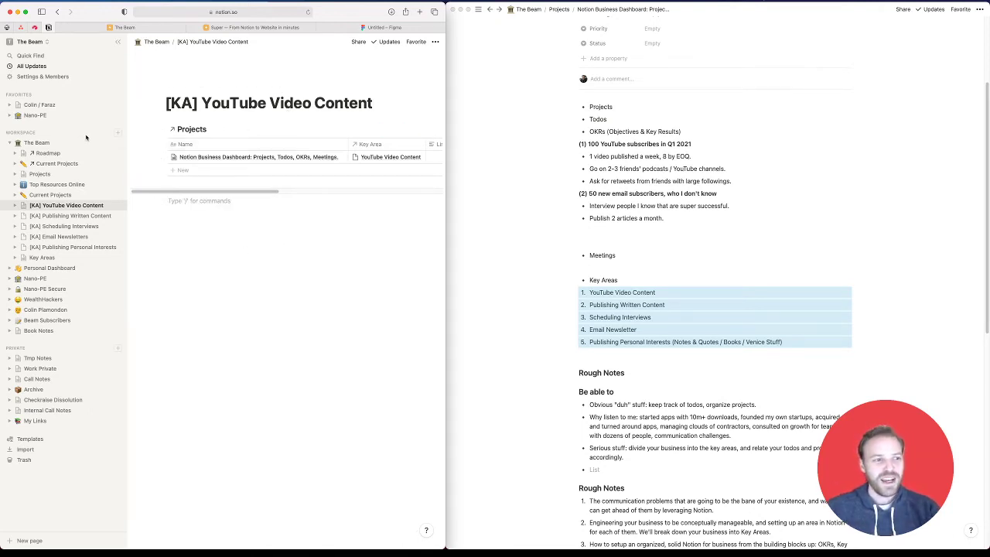
Start the [KA] Publishing Personal Interests page as an empty page
click(44, 246)
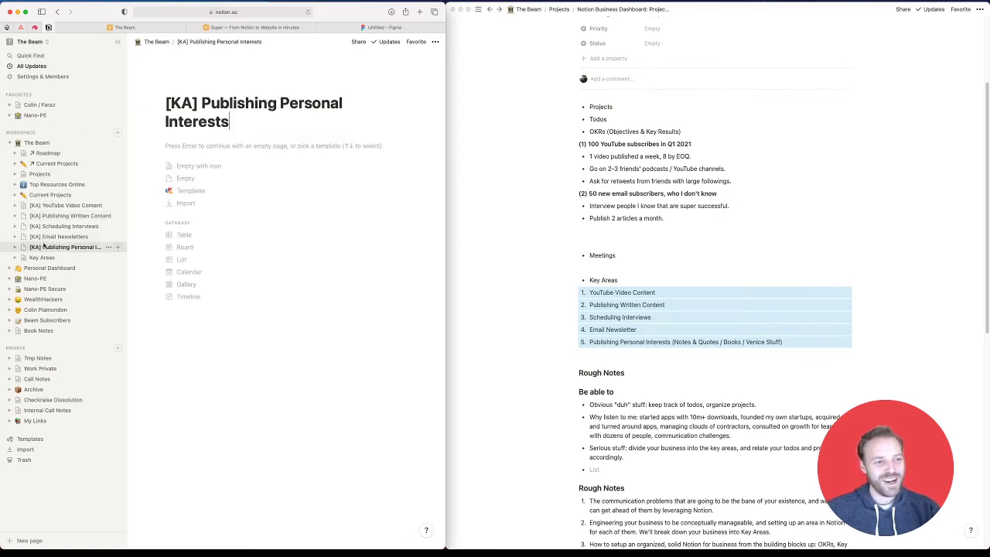
click(218, 145)
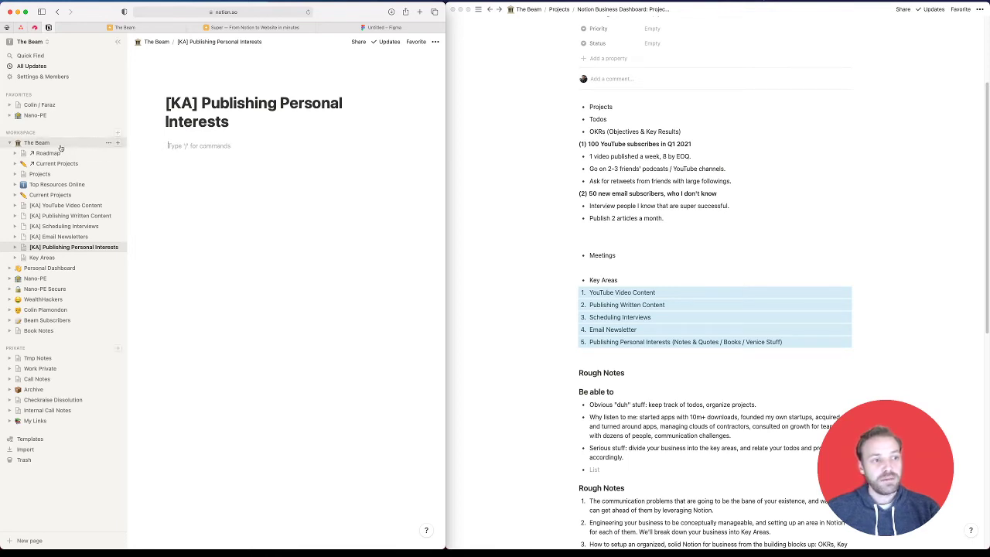
Give the Key Areas database a lightning bolt emoji icon, found by searching for "light"
click(31, 258)
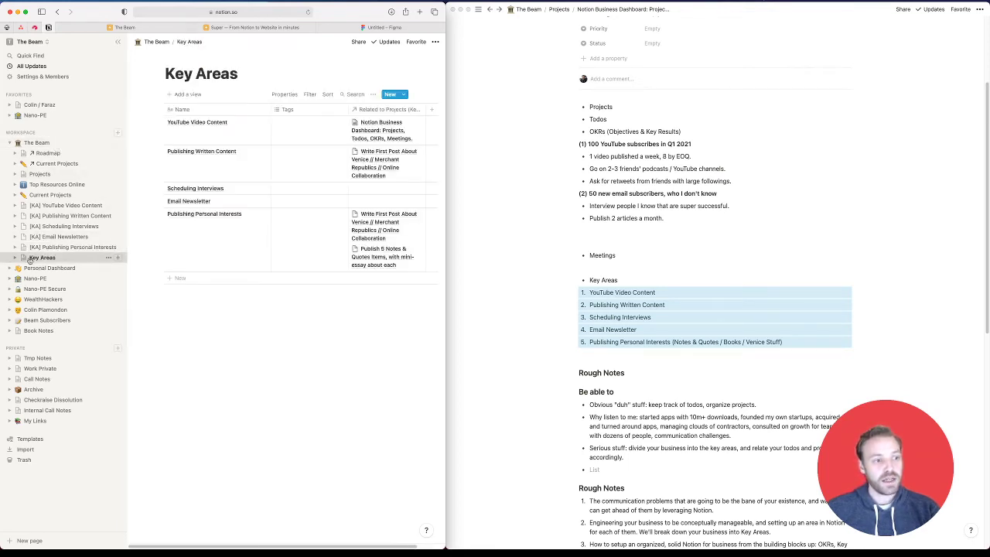
click(23, 258)
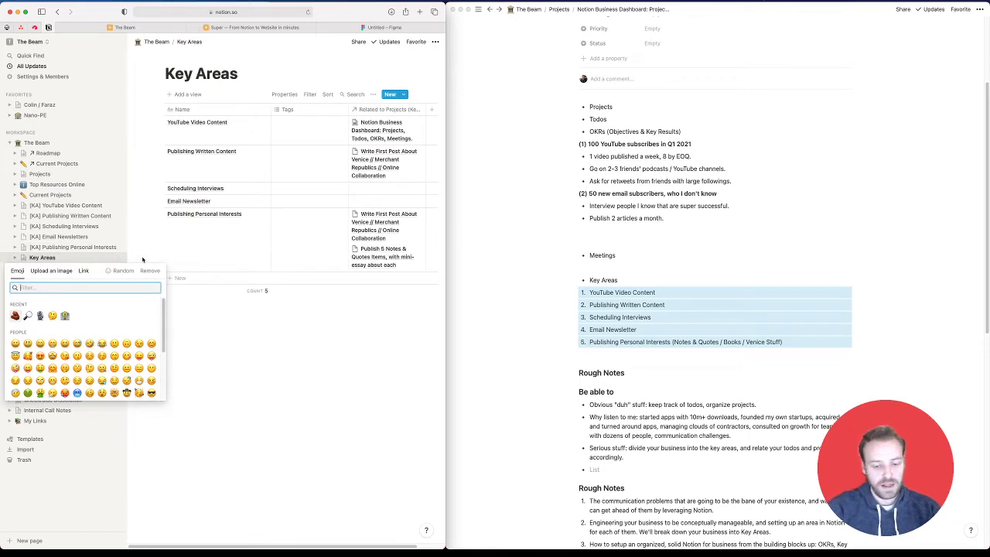
text(light)
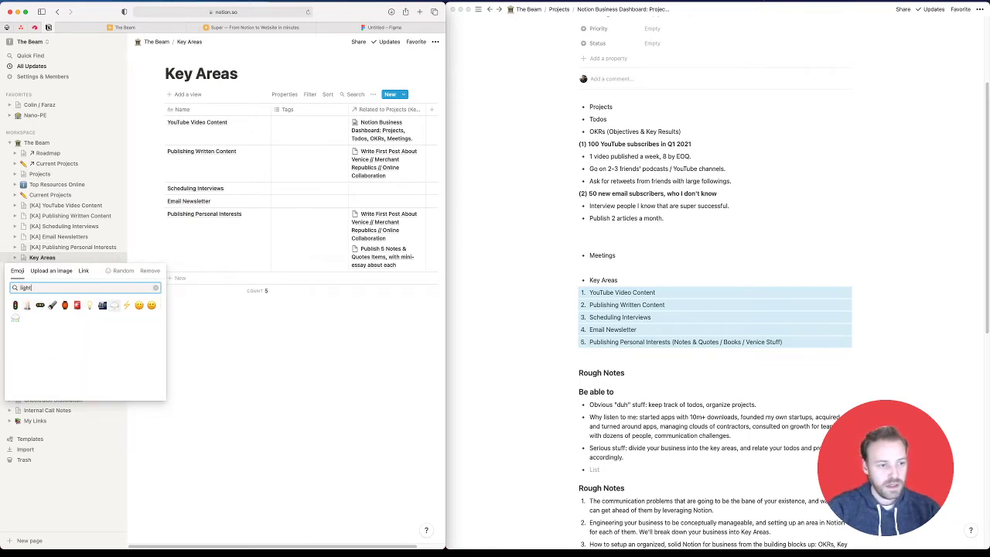
click(127, 305)
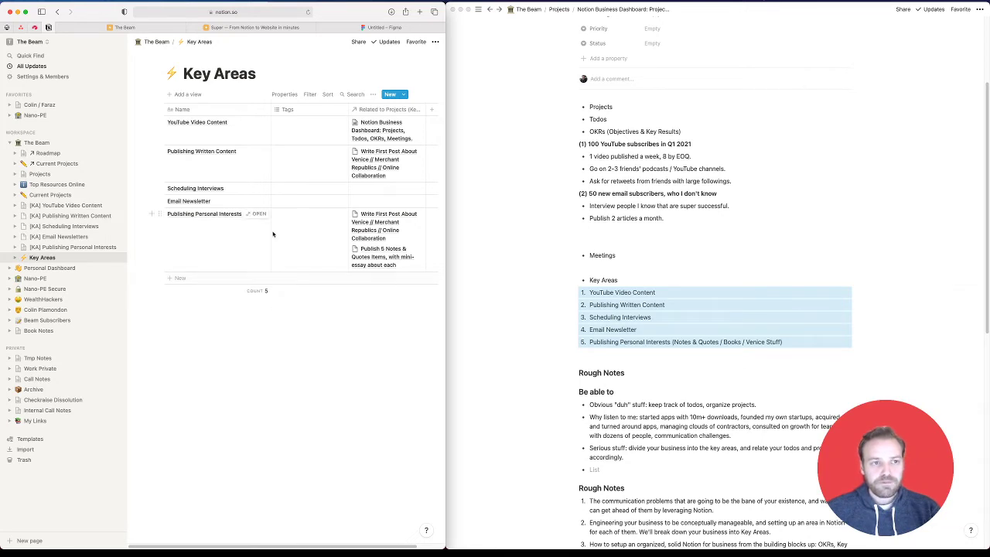
Delete the Tags property from the Key Areas database
triple_click(224, 69)
click(225, 71)
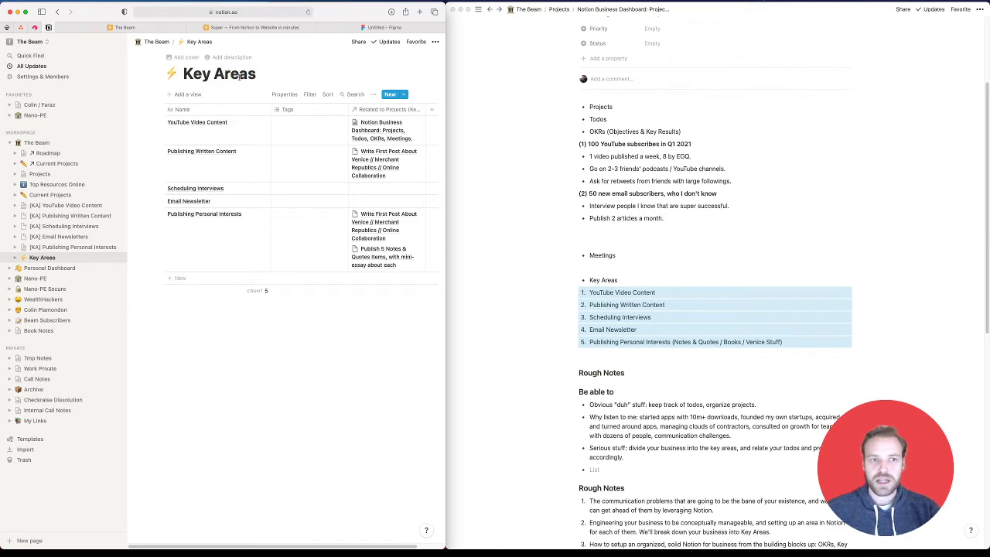
click(287, 109)
click(301, 255)
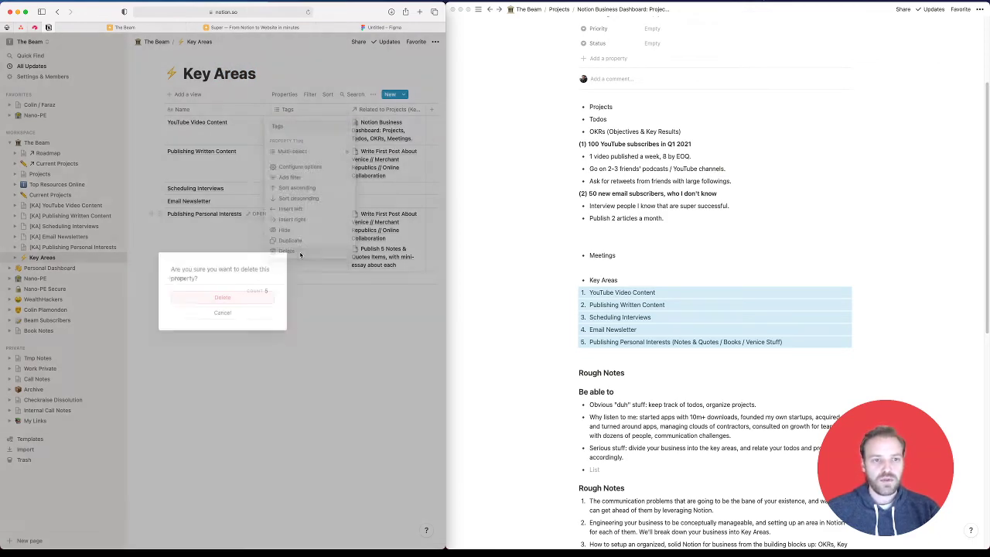
click(255, 300)
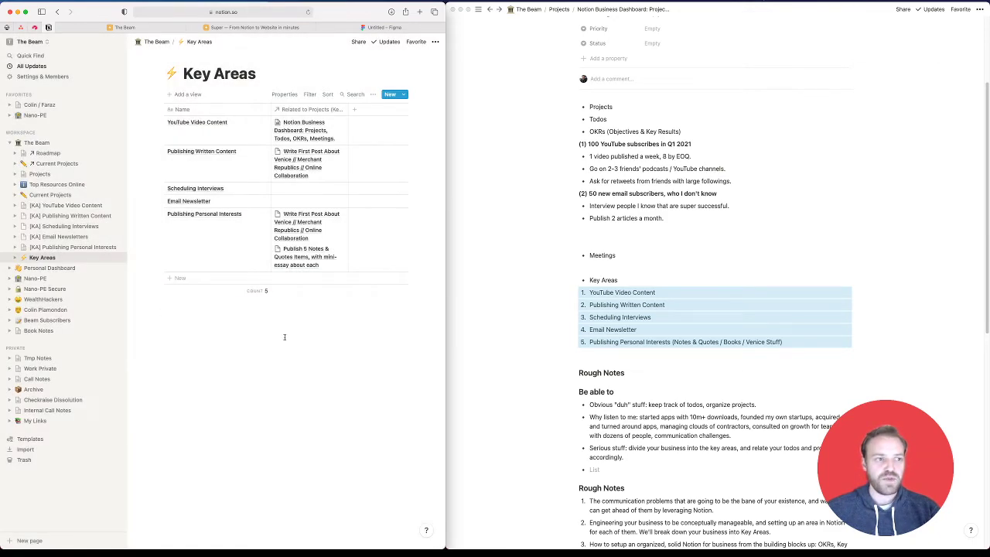
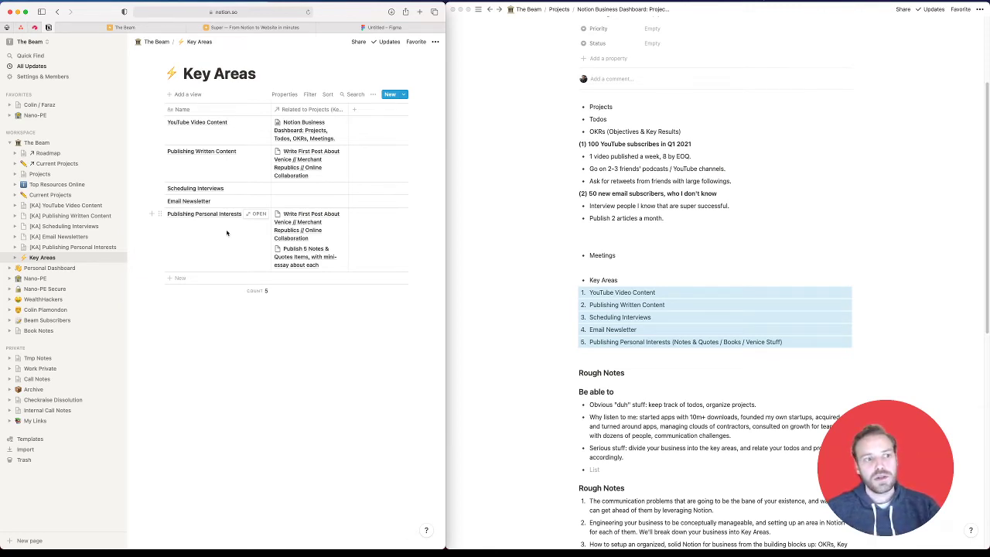
Insert a linked view of the Key Areas database on the [KA] Publishing Personal Interests page
click(48, 248)
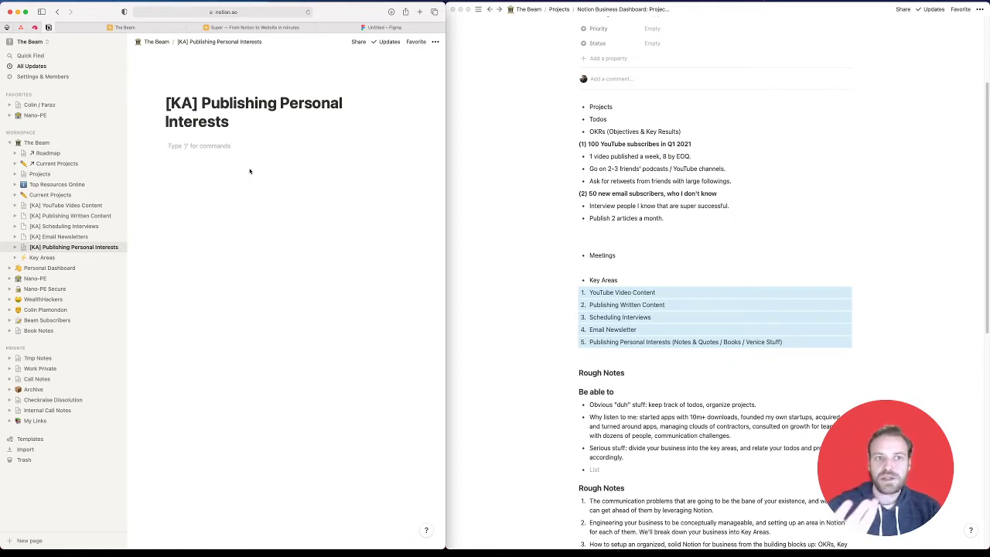
text(/link)
key(Down)
key(Return)
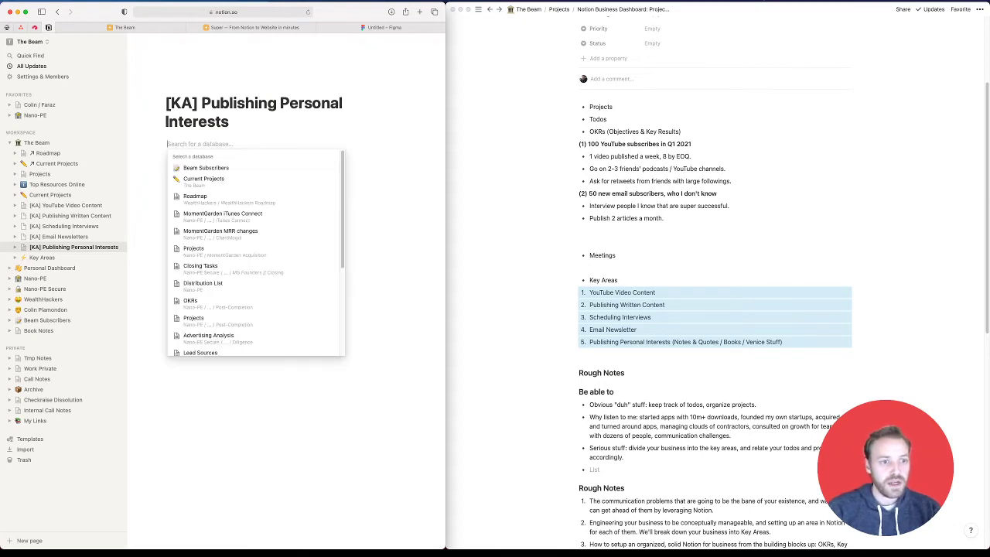
text(todo)
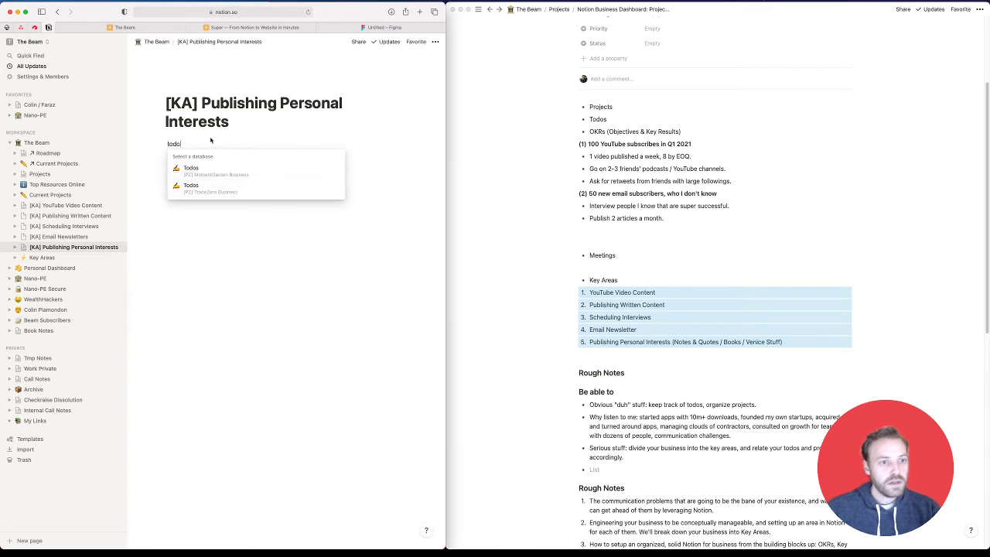
key(BackSpace)
key(BackSpace)
key(BackSpace)
key(BackSpace)
text(key)
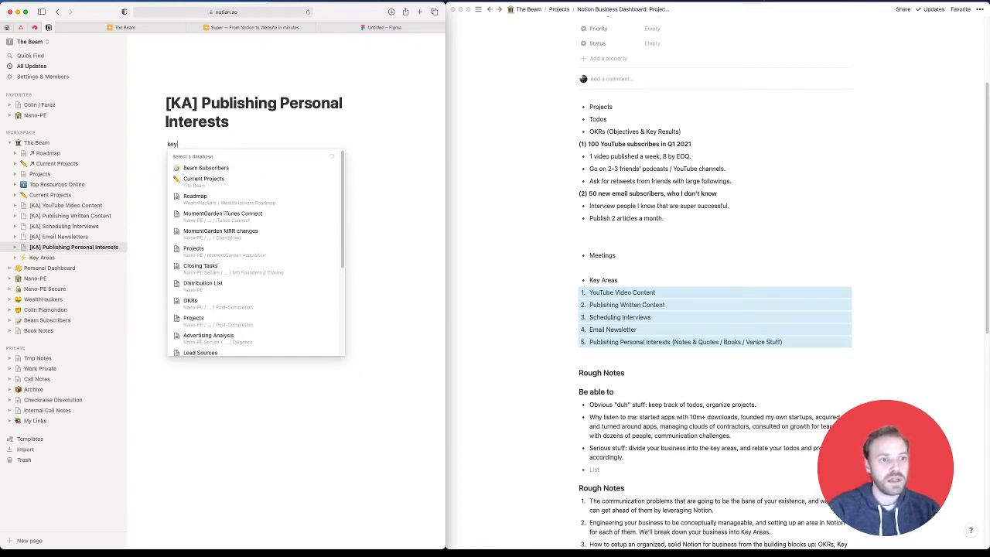
key(Return)
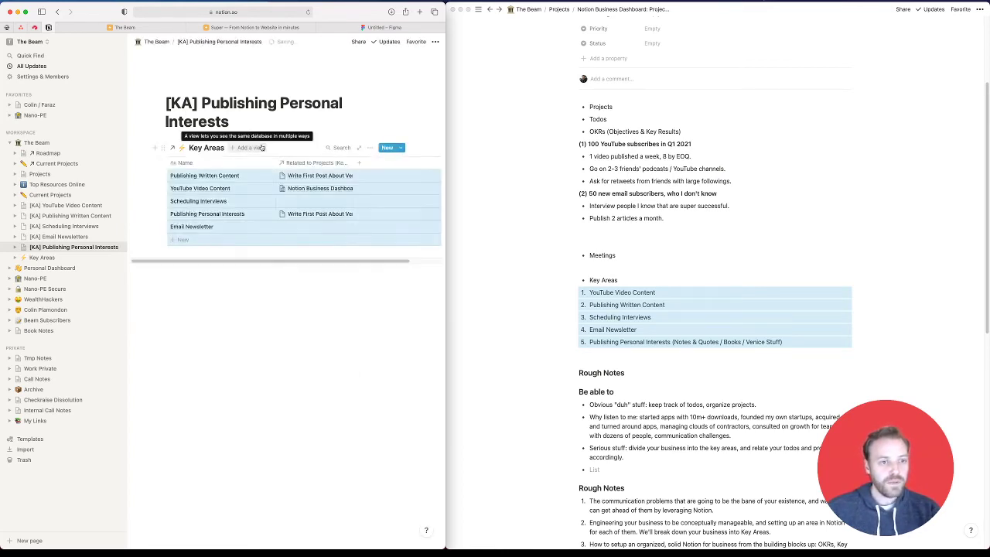
Add a filter to the linked Key Areas table view on the [KA] Publishing Personal Interests page
click(370, 148)
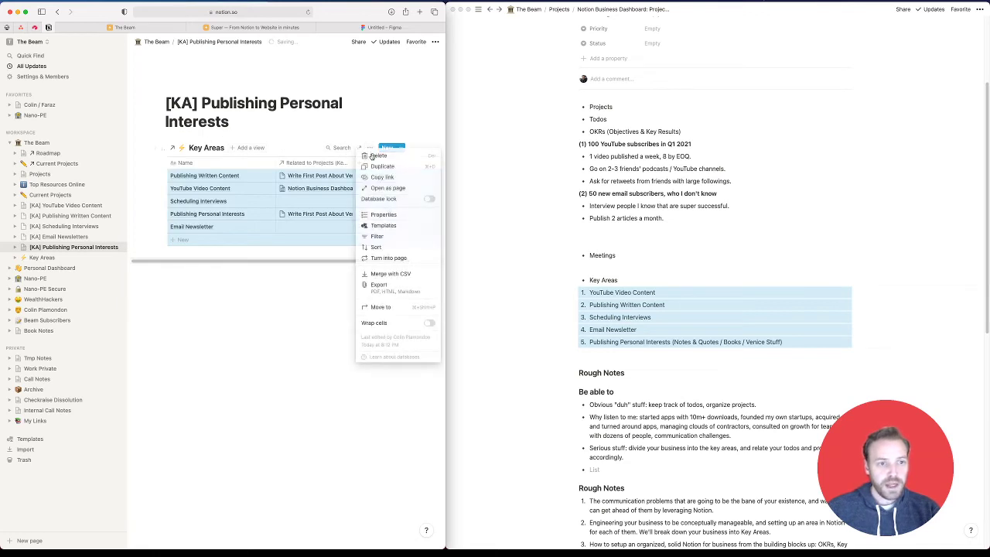
click(372, 227)
click(237, 221)
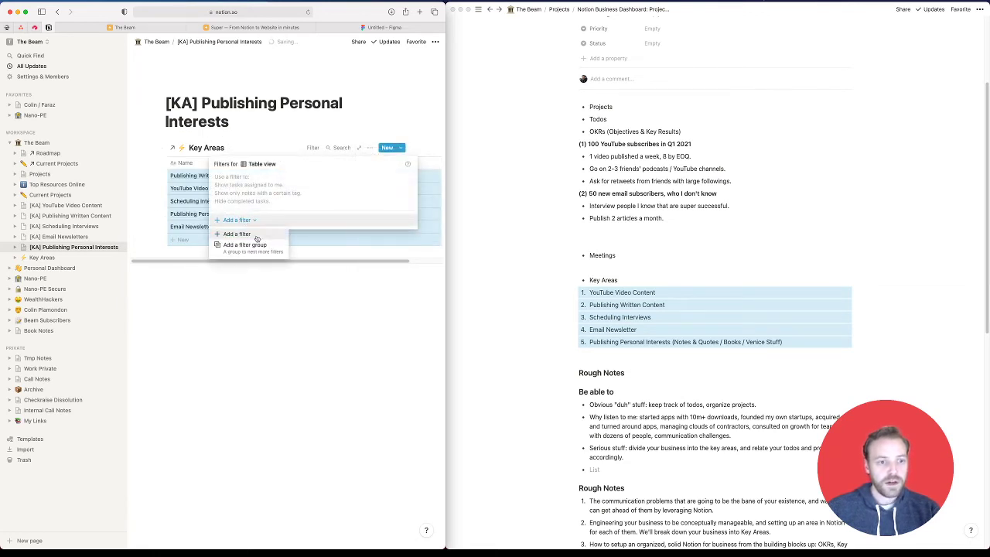
click(256, 237)
click(259, 179)
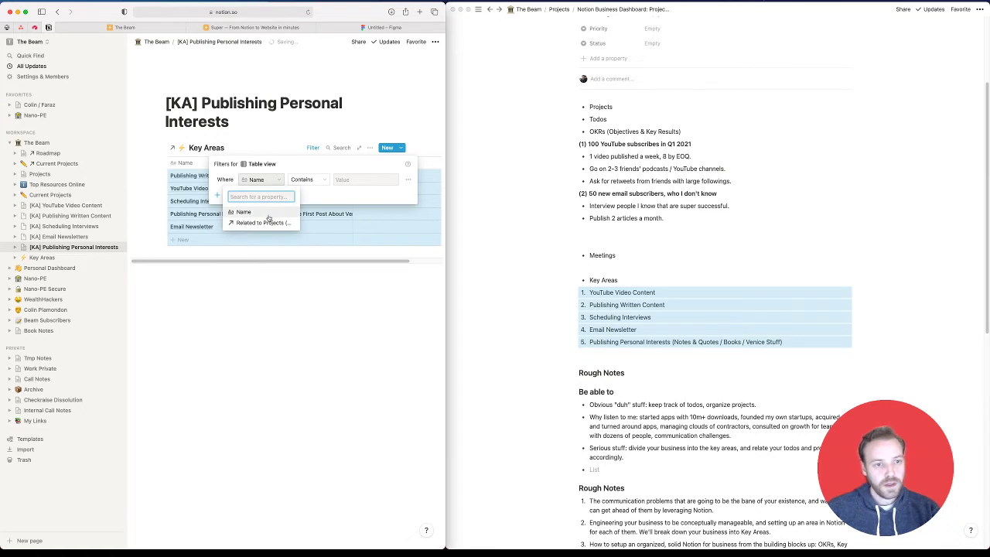
click(273, 171)
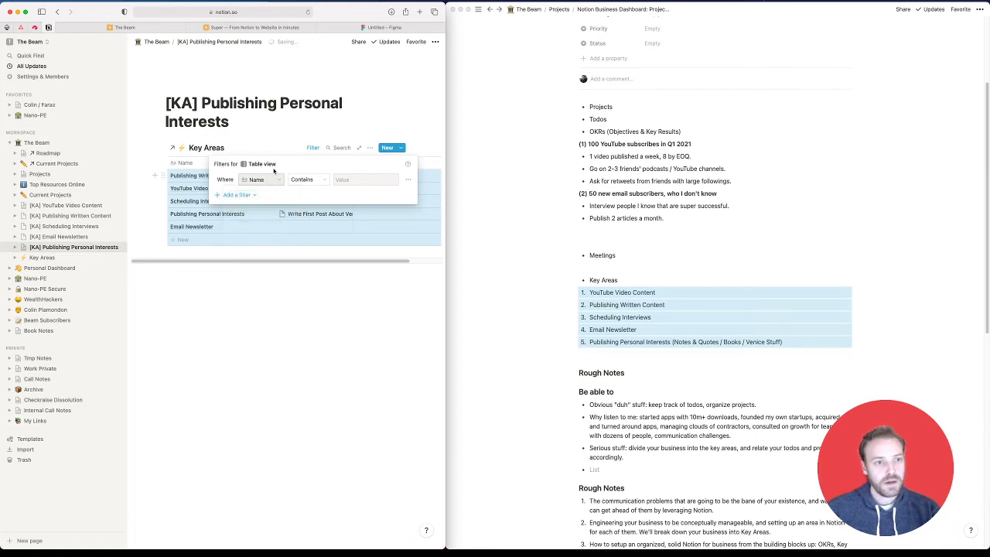
Try to filter the linked Key Areas view by its Related to Projects relation using the Contains condition
click(312, 147)
click(312, 147)
click(261, 179)
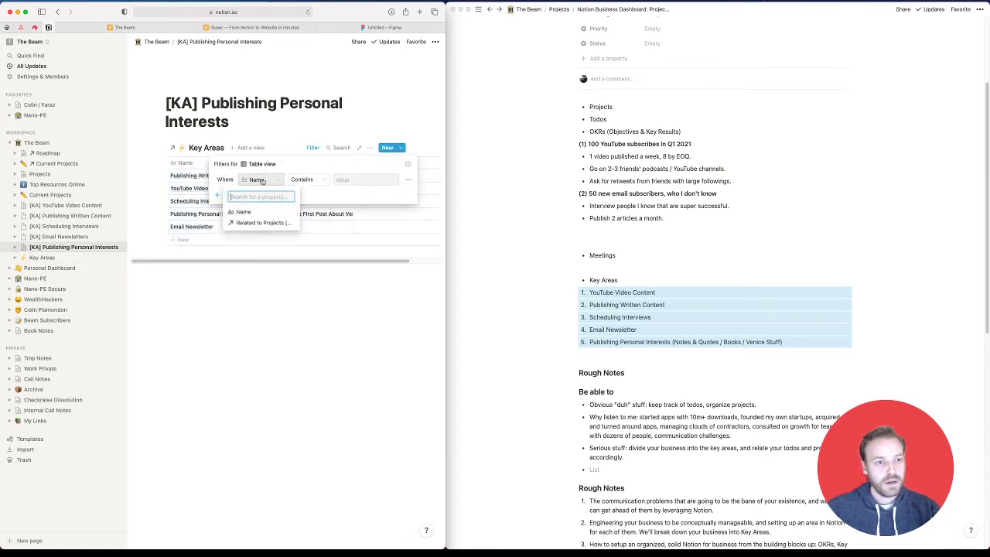
click(259, 223)
click(357, 179)
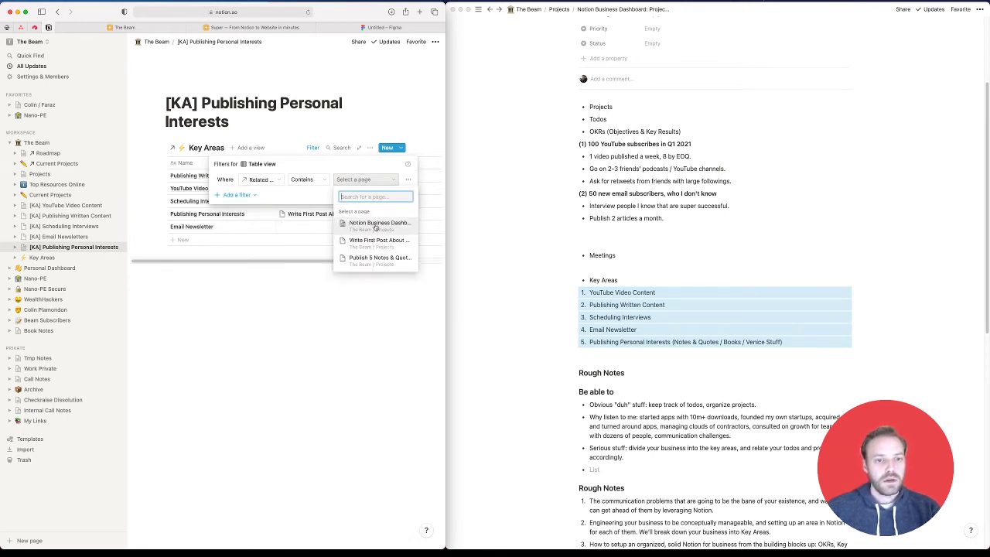
click(313, 111)
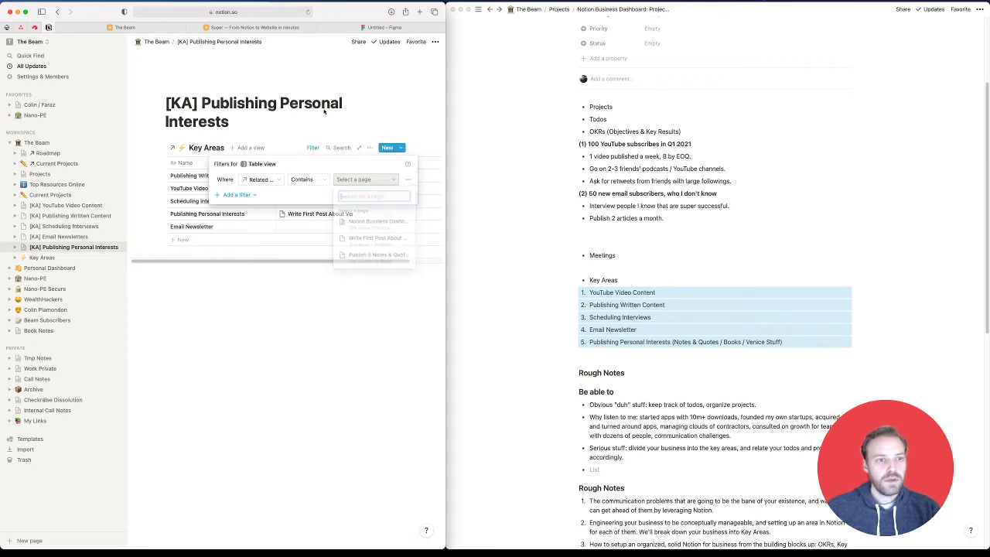
Replace the linked Key Areas view with a linked view of The Beam's Projects database on the [KA] Publishing Personal Interests page
click(371, 148)
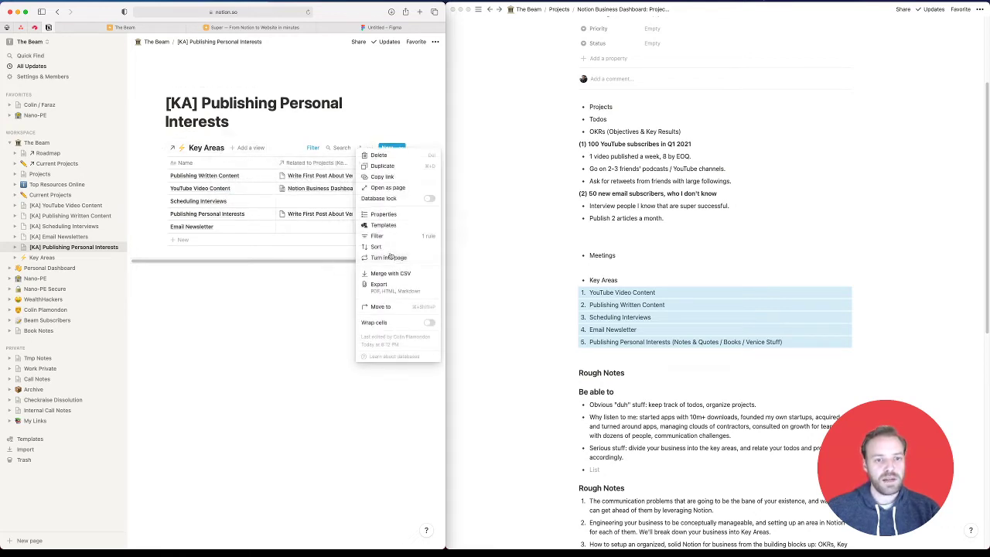
click(378, 156)
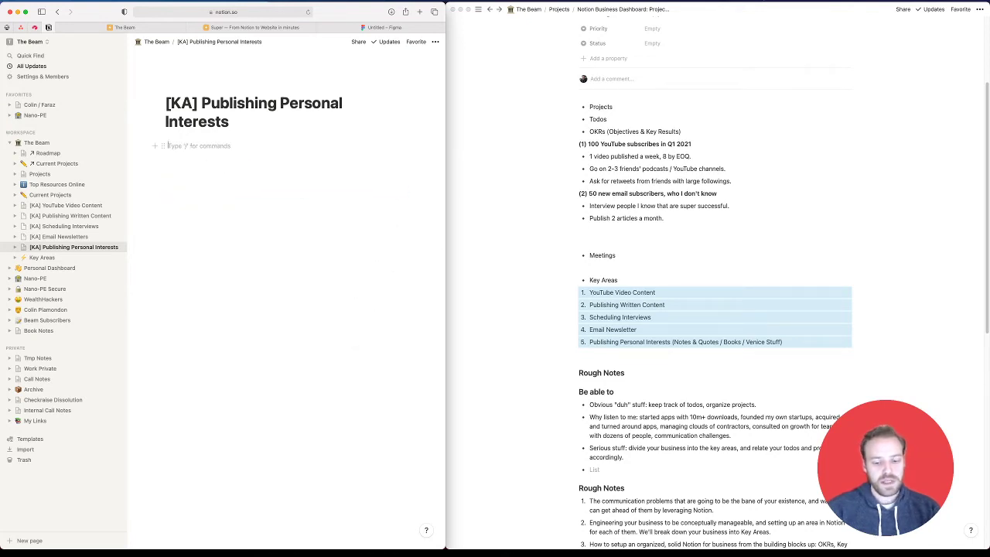
text(/link)
key(Down)
key(Return)
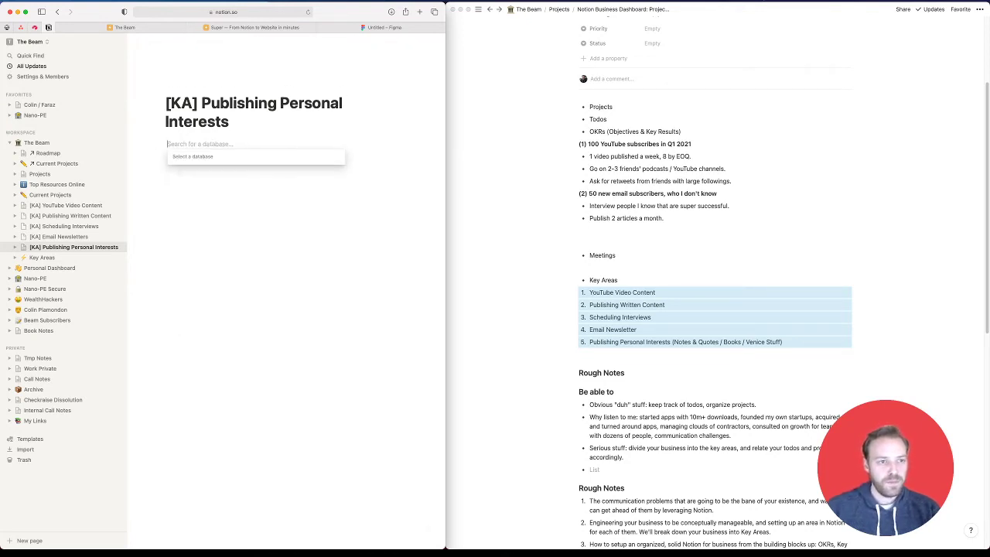
text(projects)
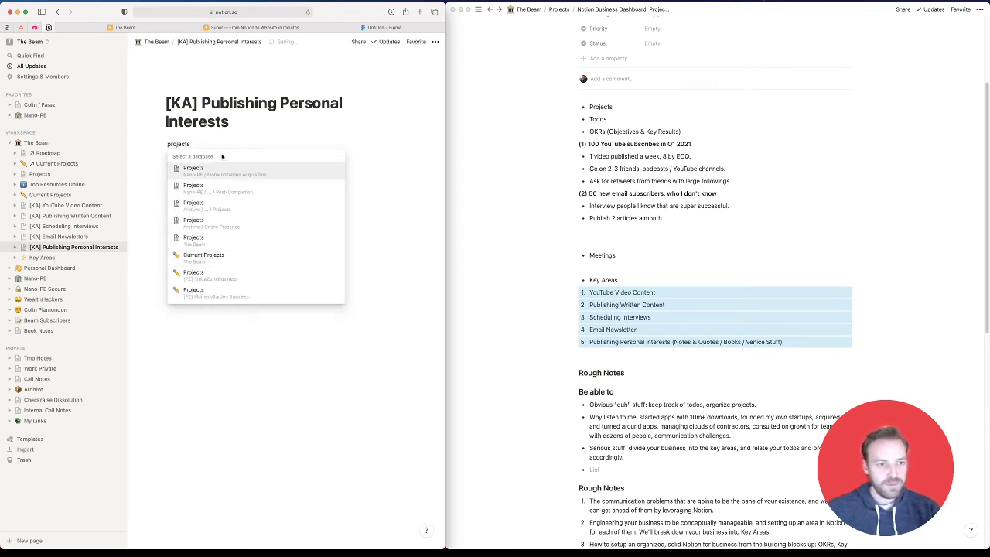
click(216, 241)
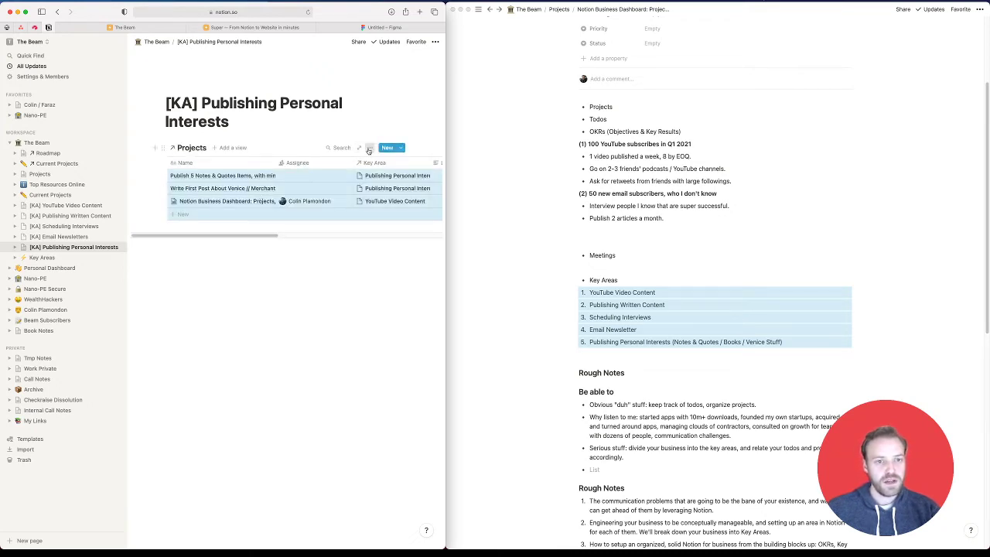
Filter the linked Projects view to entries whose Key Area contains Publishing Personal Interests
click(370, 147)
click(376, 238)
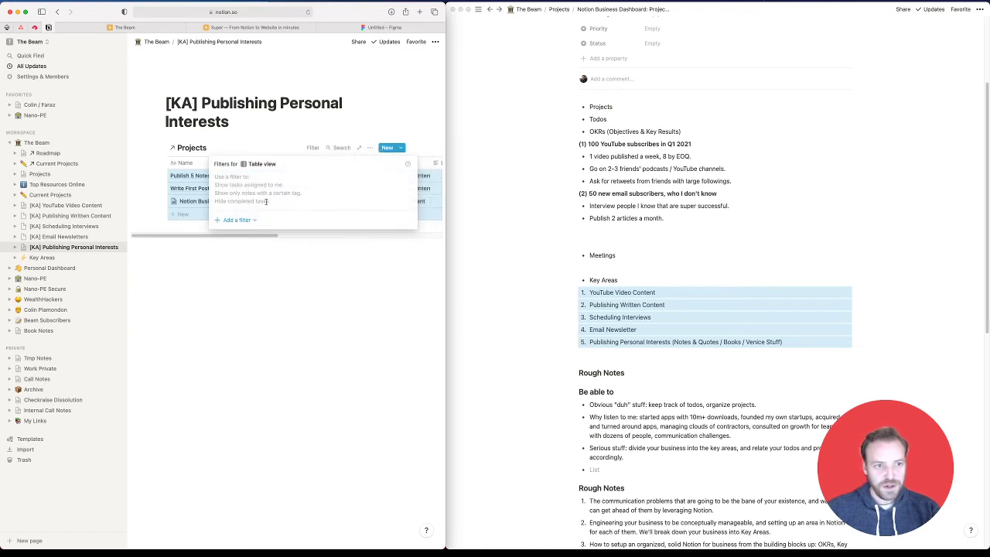
click(248, 222)
click(249, 230)
click(257, 179)
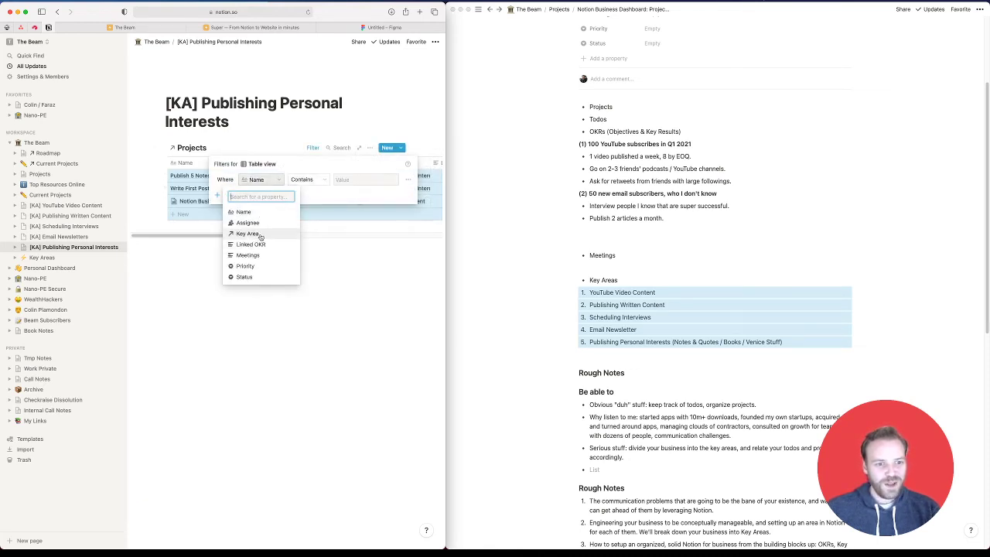
click(248, 233)
click(362, 180)
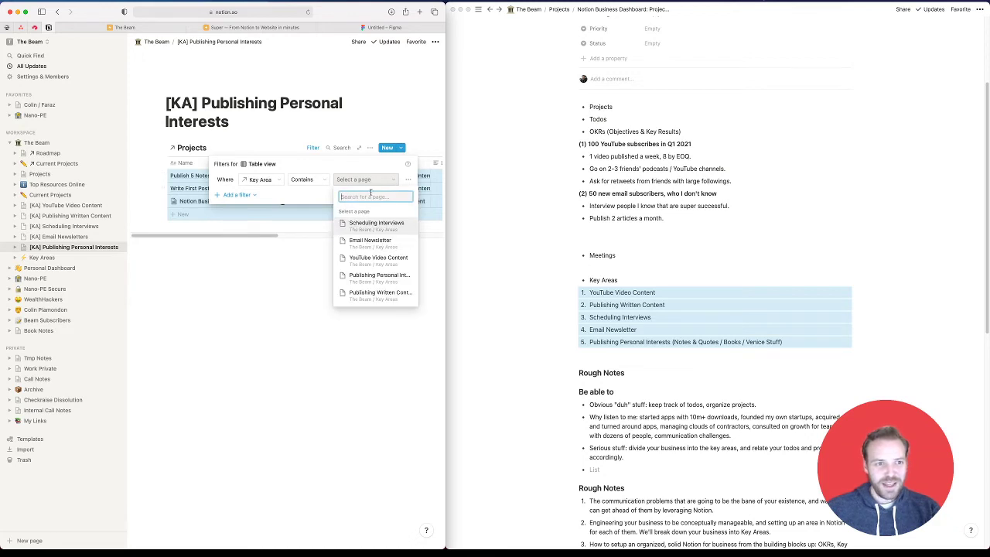
click(376, 284)
click(376, 295)
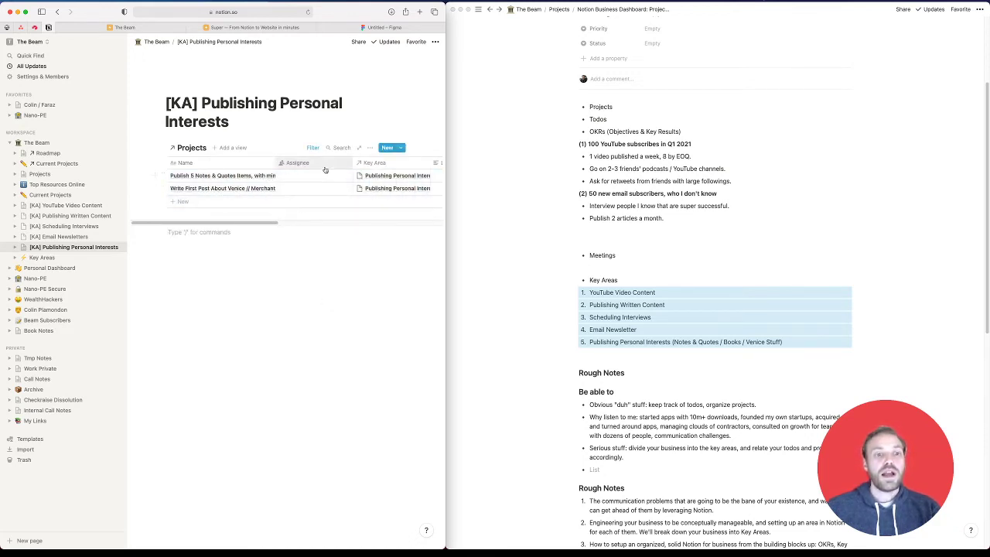
Hide the Assignee property in the linked Projects view and widen the Name column to fit the full project names
click(369, 148)
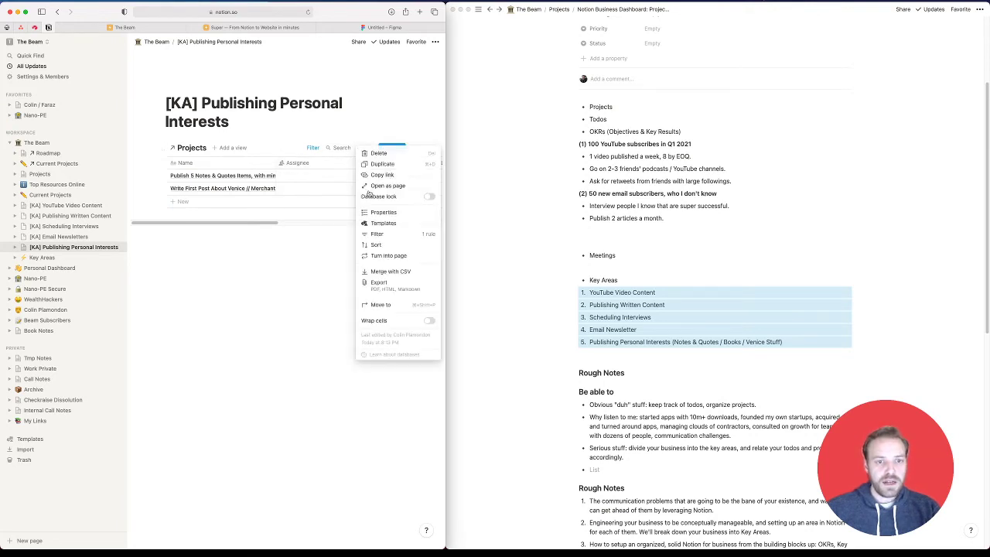
click(383, 212)
click(354, 204)
click(231, 338)
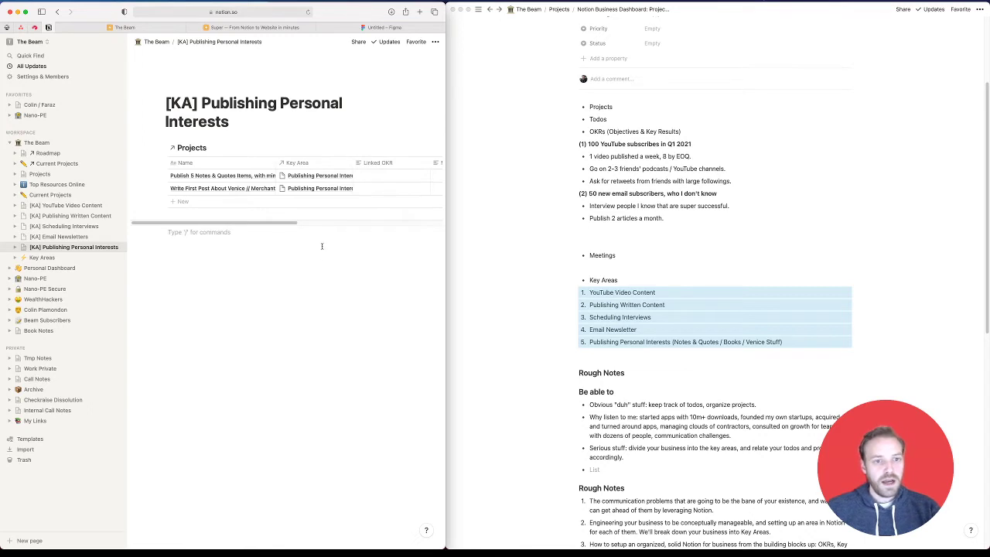
drag(275, 163, 367, 164)
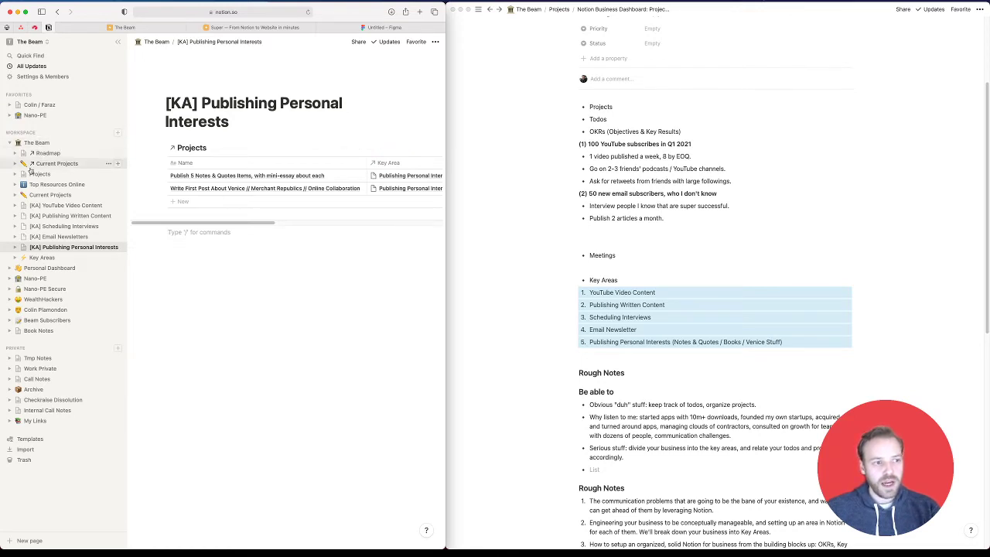
On [KA] YouTube Video Content, move Priority and Status right after Key Area in the Projects table and set the dashboard project's Status to In Progress
click(93, 206)
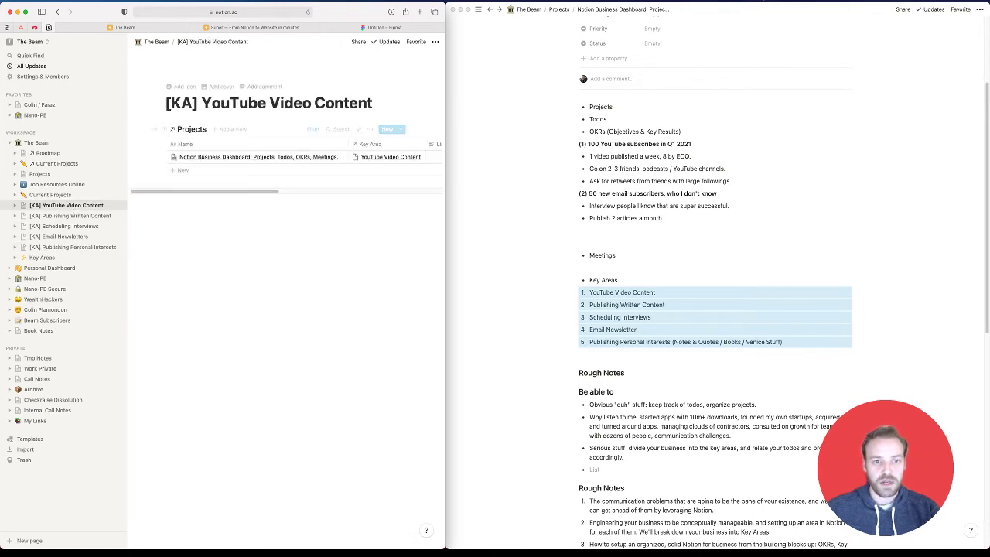
drag(447, 77, 795, 79)
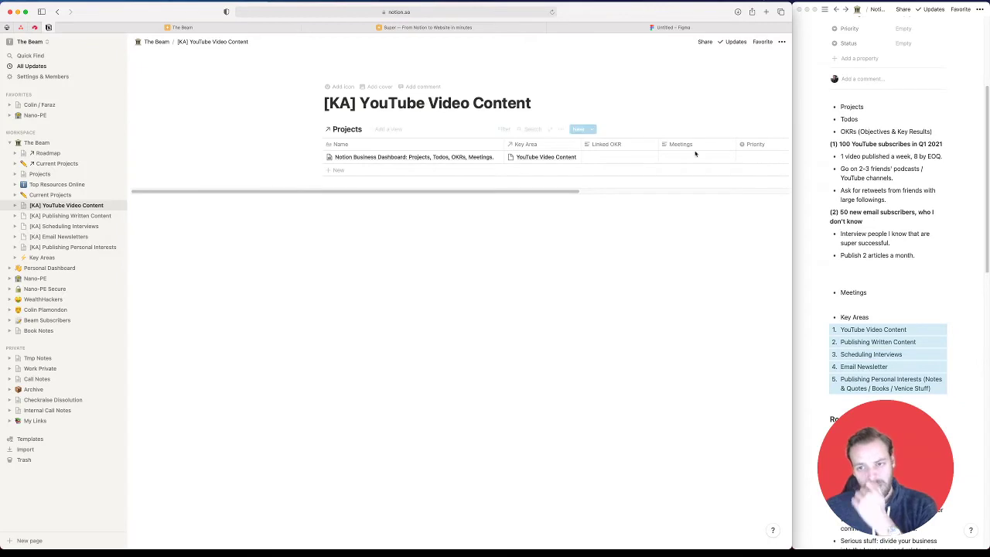
scroll(663, 151, right, 2)
drag(692, 147, 537, 135)
scroll(594, 169, right, 2)
drag(688, 147, 514, 152)
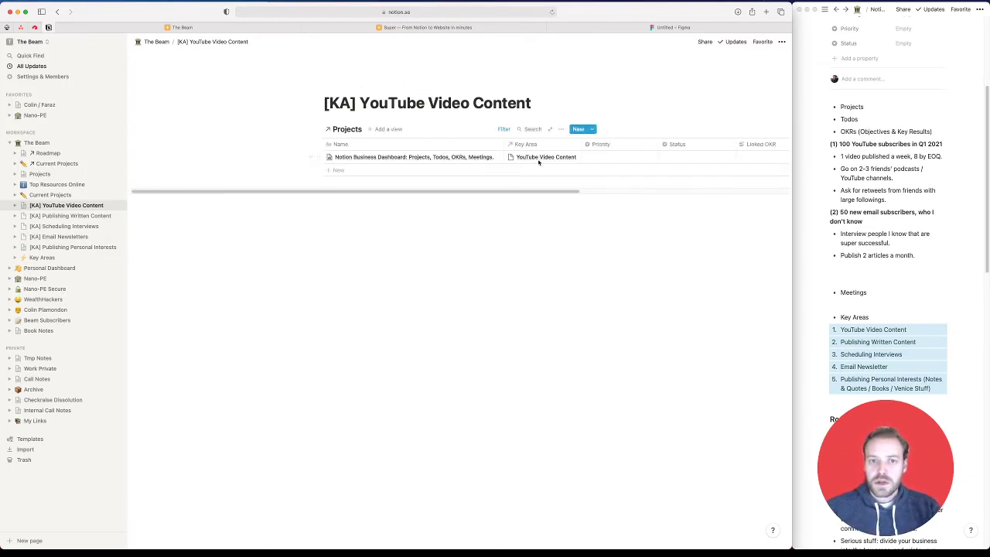
click(692, 158)
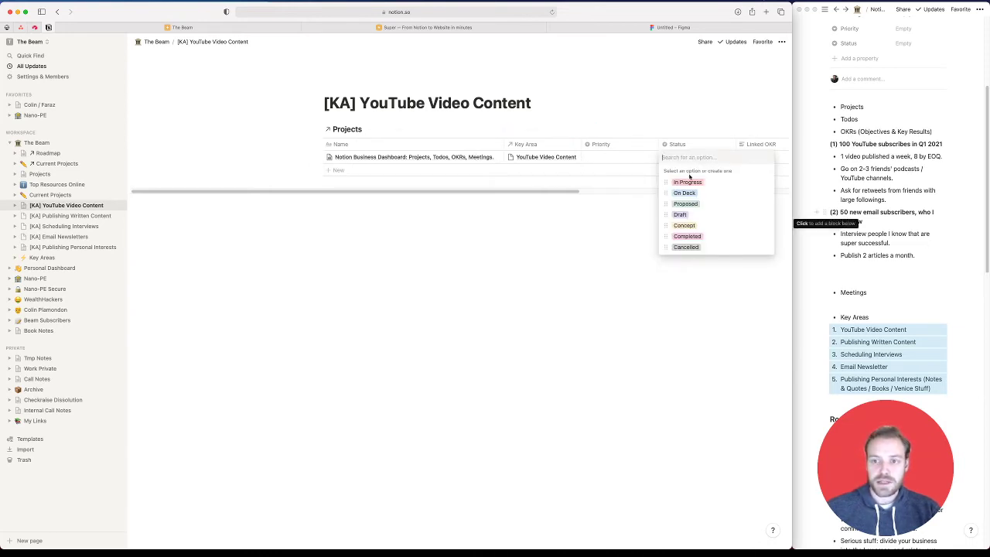
click(688, 182)
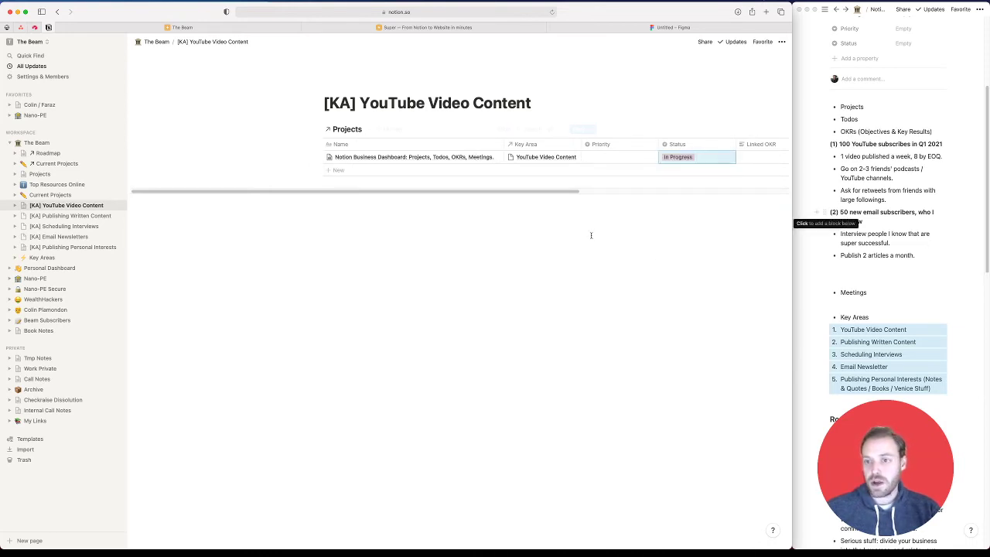
Add a new project with a name starting "Breaking Business into Key" to the Projects table on the [KA] YouTube Video Content page
click(451, 174)
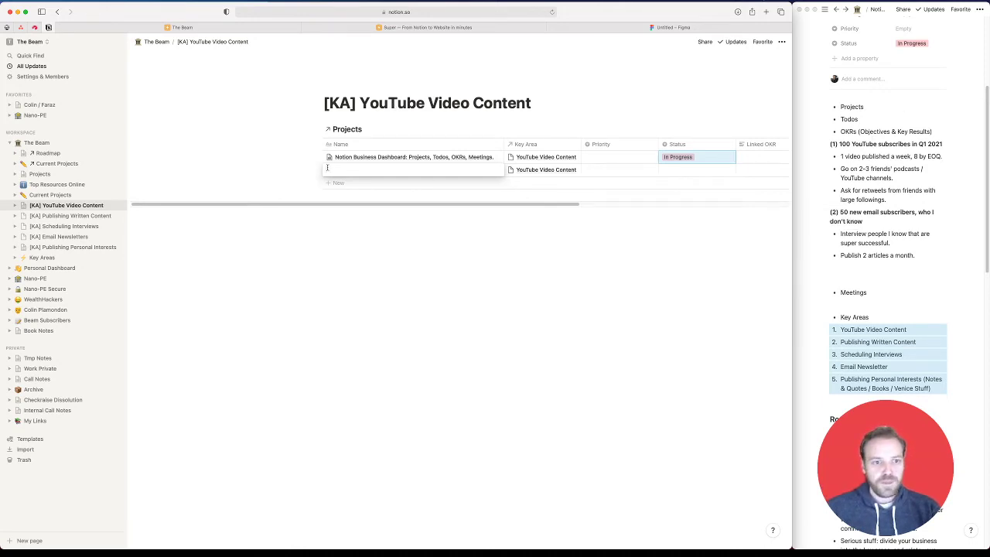
text(Breaking)
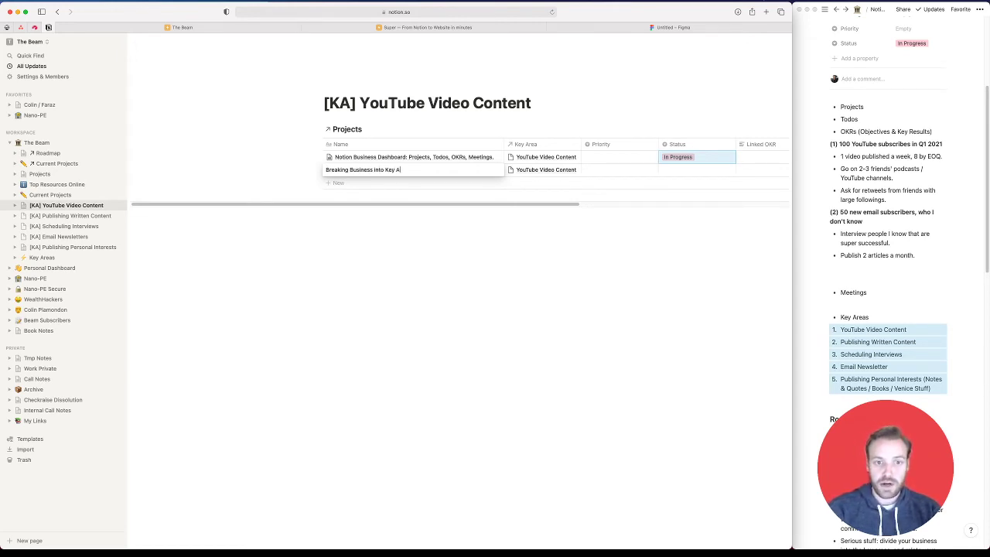
Name the second project in the YouTube Video Content table "Breaking Business into Key Areas"
text(Business into Key Areas)
key(Return)
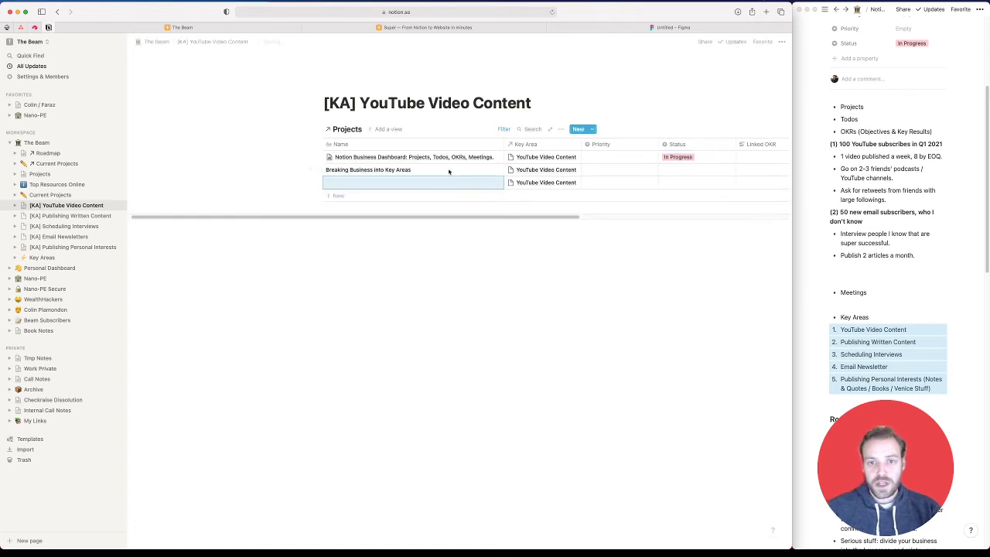
Set the Notion Business Dashboard project's priority to Highest and the Breaking Business into Key Areas project's priority to Medium
click(618, 158)
click(606, 182)
click(619, 169)
click(607, 216)
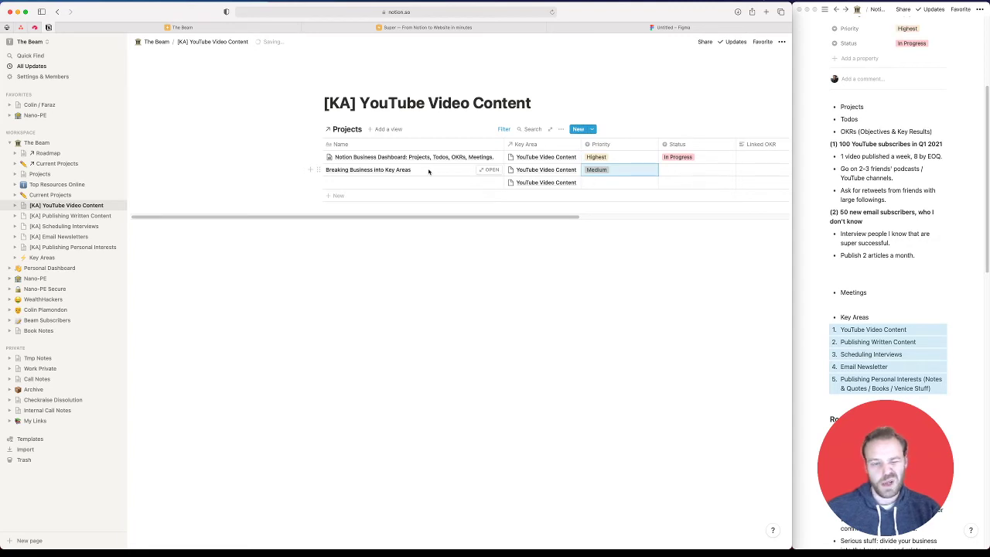
click(222, 385)
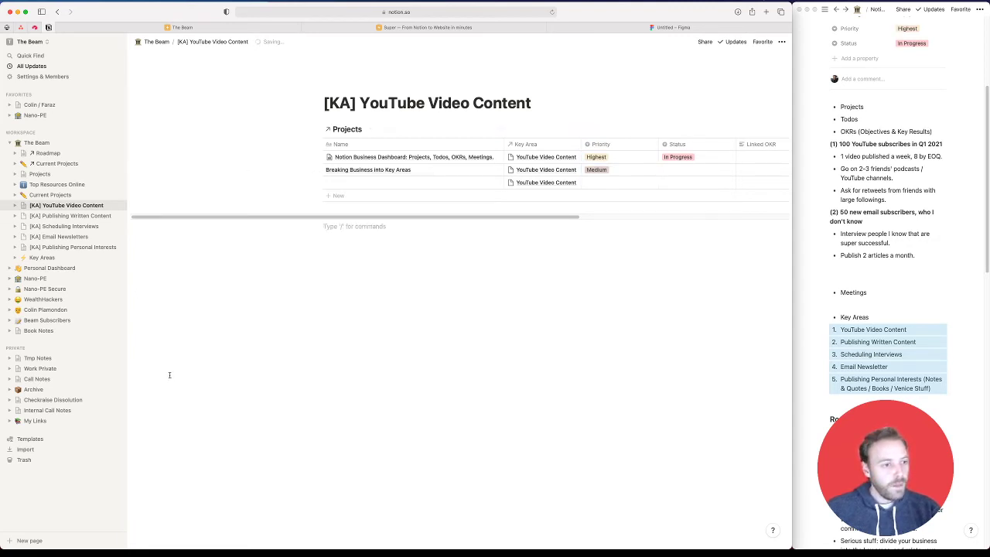
Open the name of the empty third project for editing
click(369, 184)
click(427, 308)
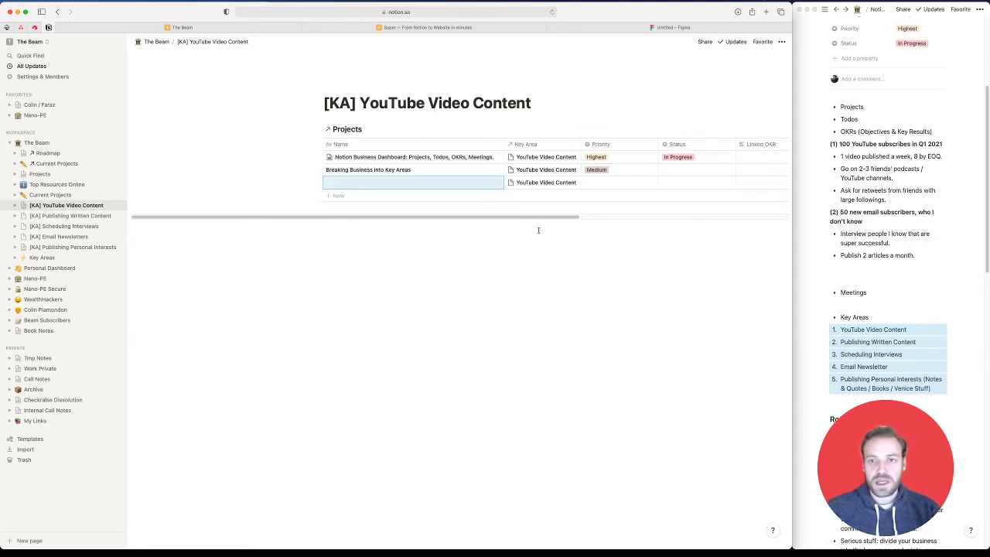
click(434, 180)
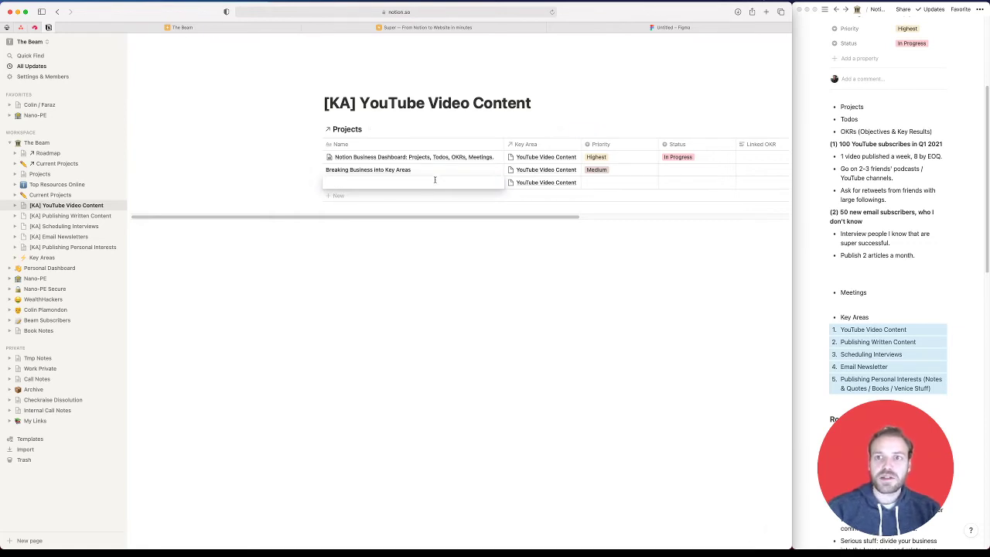
Look at the Retro website in a new tab, close it, and return to the YouTube Video Content page
key(super+t)
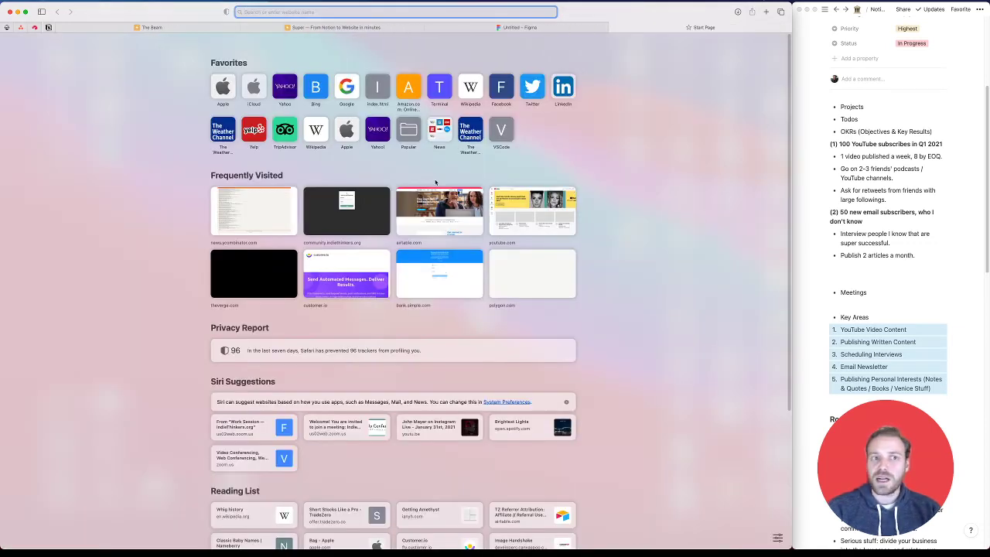
text(ret)
key(Return)
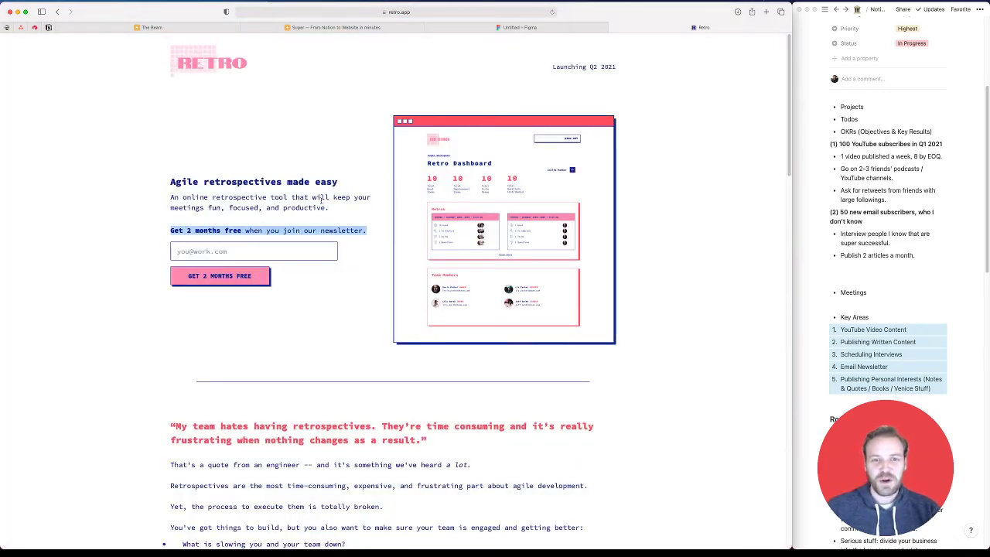
key(super+w)
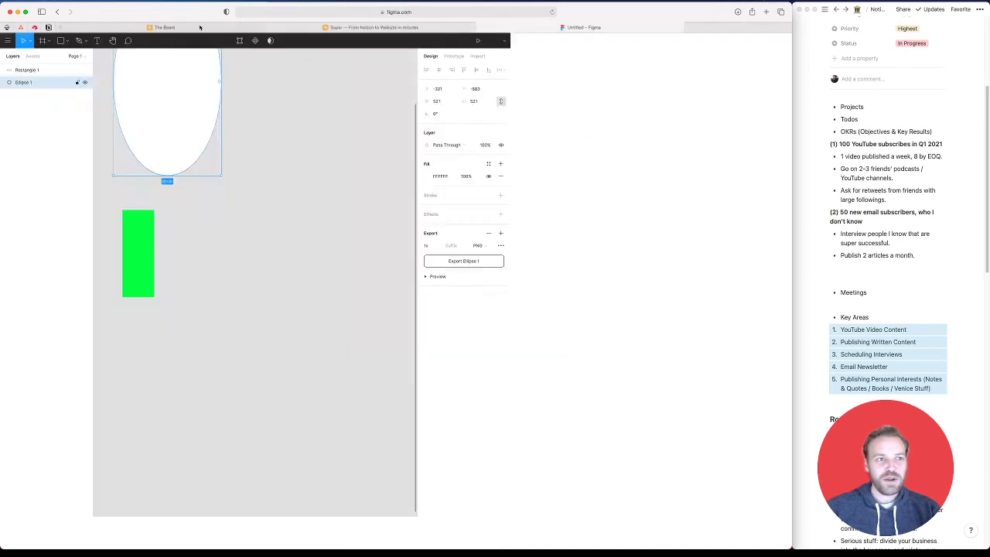
click(228, 24)
click(426, 30)
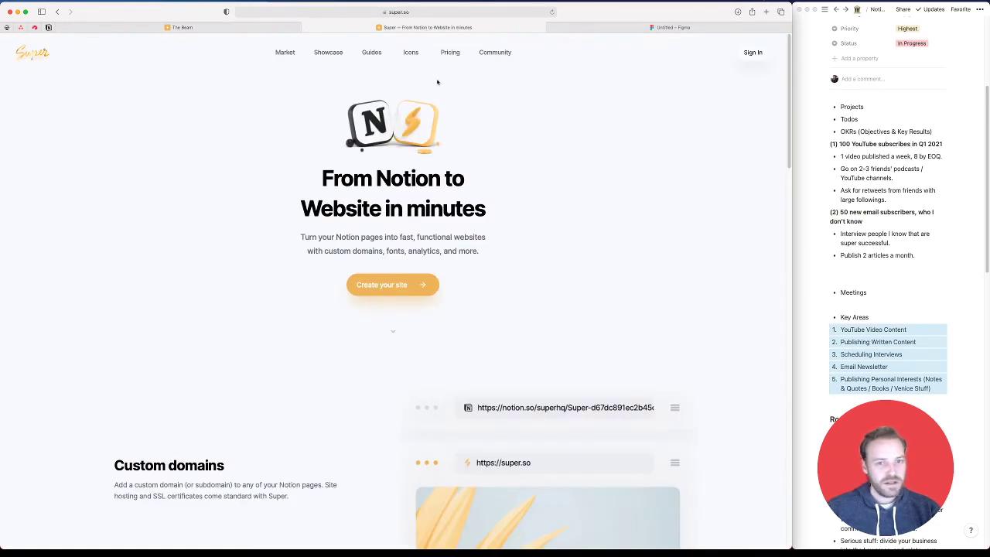
click(48, 27)
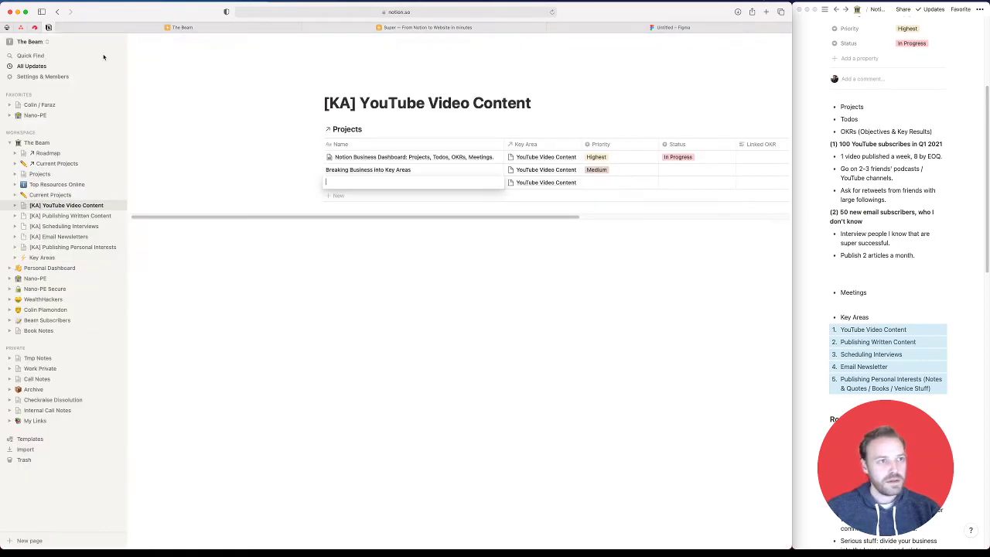
text(Far)
key(BackSpace)
key(BackSpace)
key(BackSpace)
key(BackSpace)
key(BackSpace)
key(BackSpace)
key(BackSpace)
key(BackSpace)
key(BackSpace)
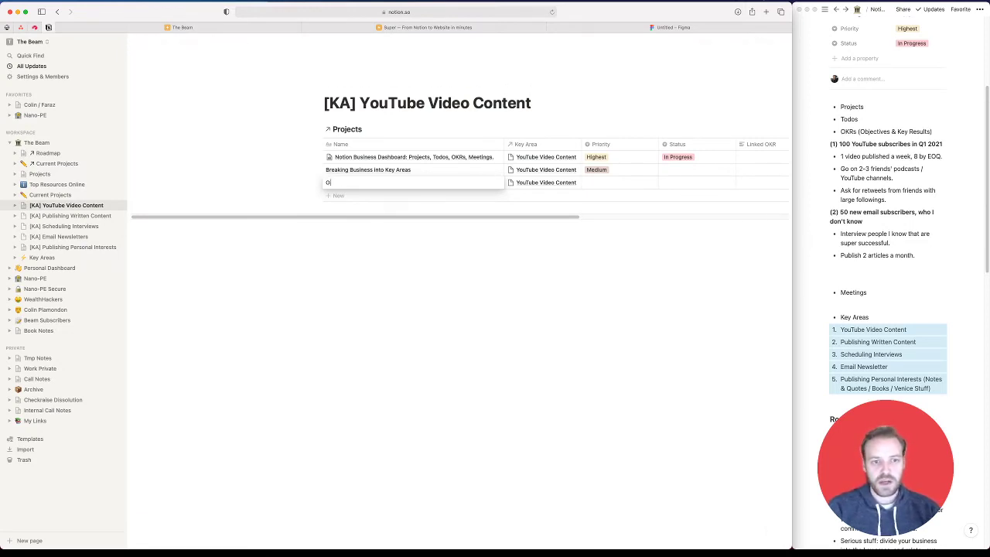
text(ORga)
key(BackSpace)
key(BackSpace)
key(BackSpace)
key(BackSpace)
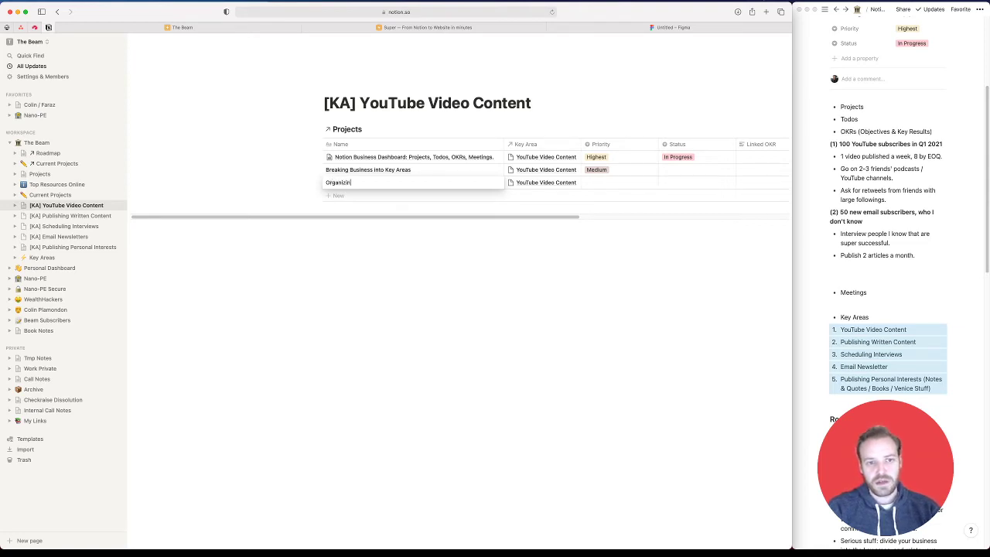
key(BackSpace)
key(BackSpace)
key(BackSpace)
key(BackSpace)
key(BackSpace)
key(BackSpace)
key(BackSpace)
key(BackSpace)
key(BackSpace)
key(BackSpace)
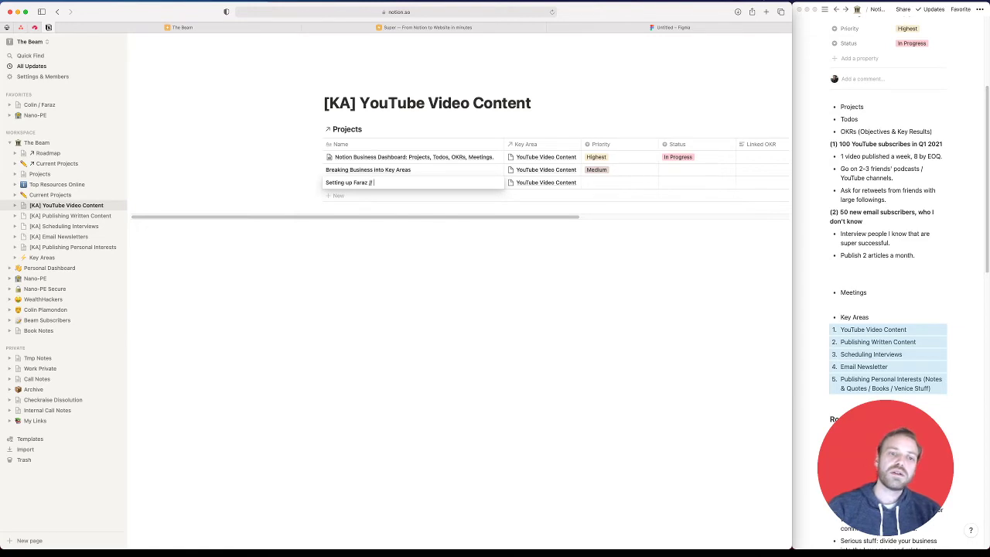
Name the third project "Setting up", the person's first name and "// Retro w/ Notion", and give it High priority
text(Setting up Faraz // Retro w/ Notion)
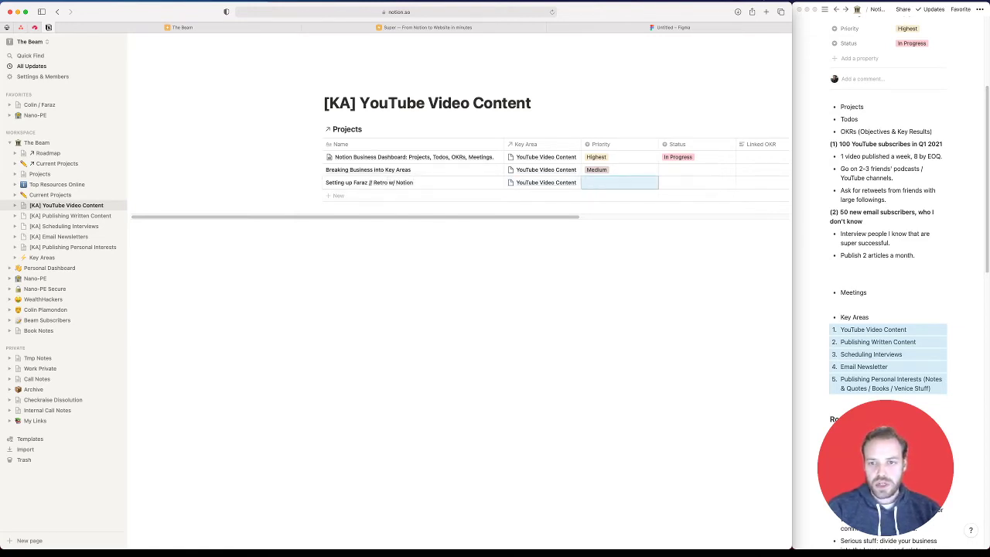
click(619, 182)
click(653, 220)
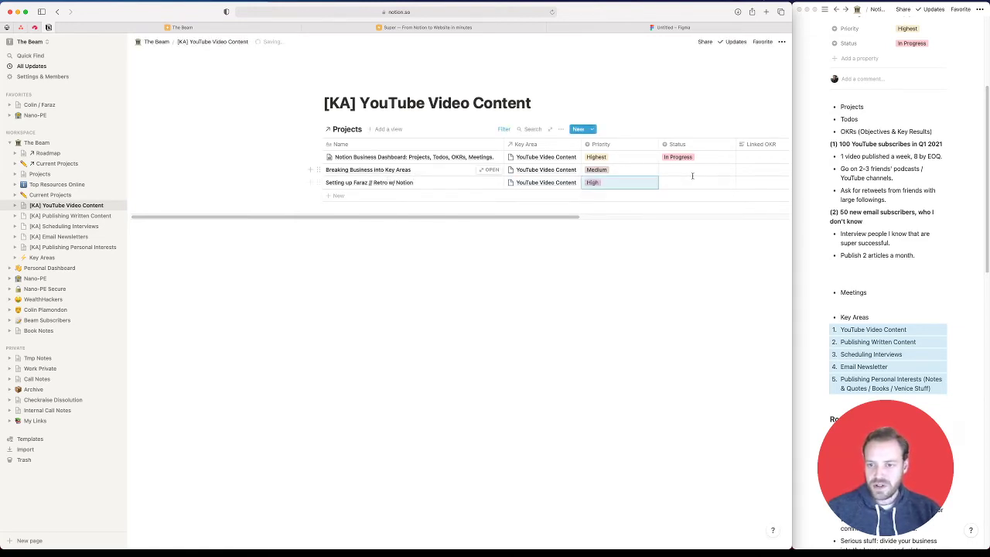
Set the status of the Retro w/ Notion and Breaking Business into Key Areas projects to Concept
click(694, 181)
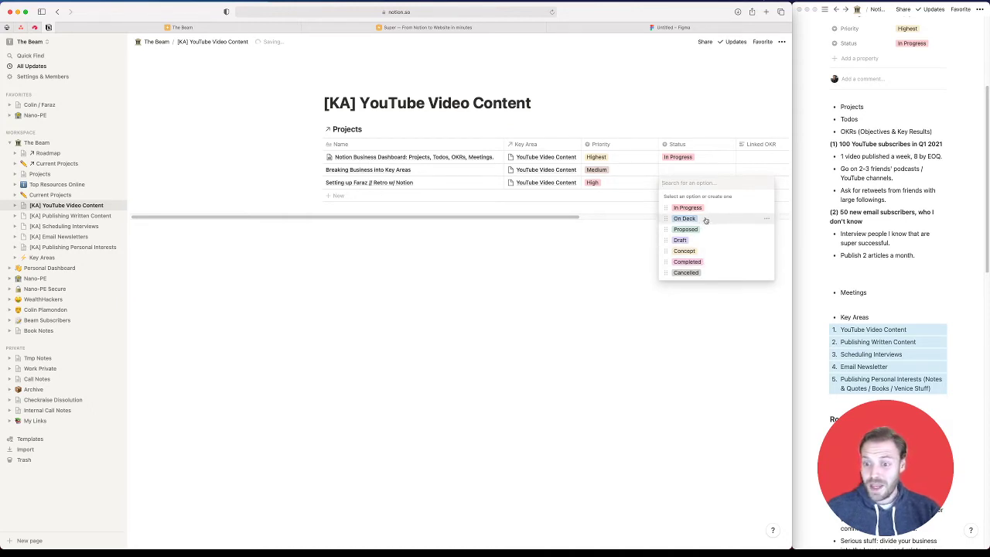
click(684, 250)
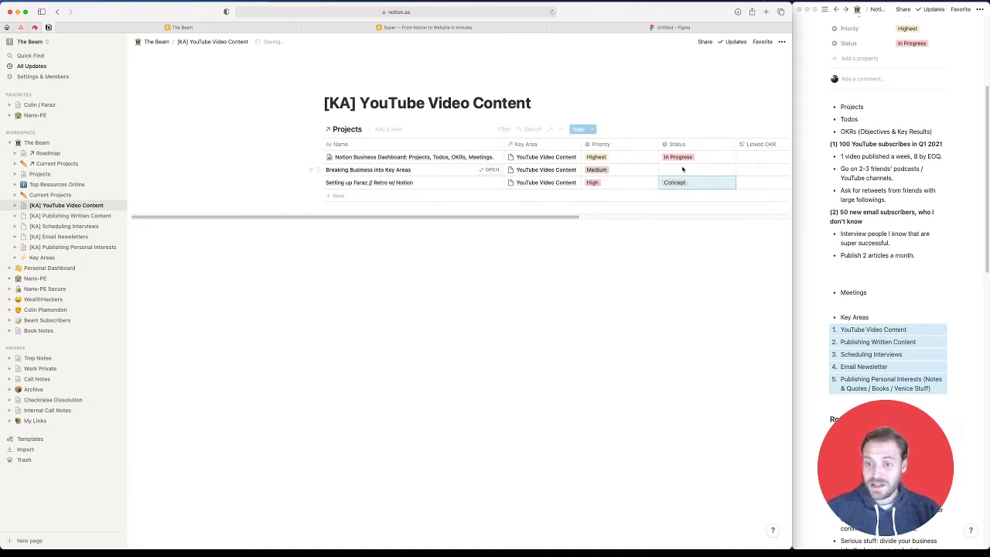
click(684, 170)
click(684, 238)
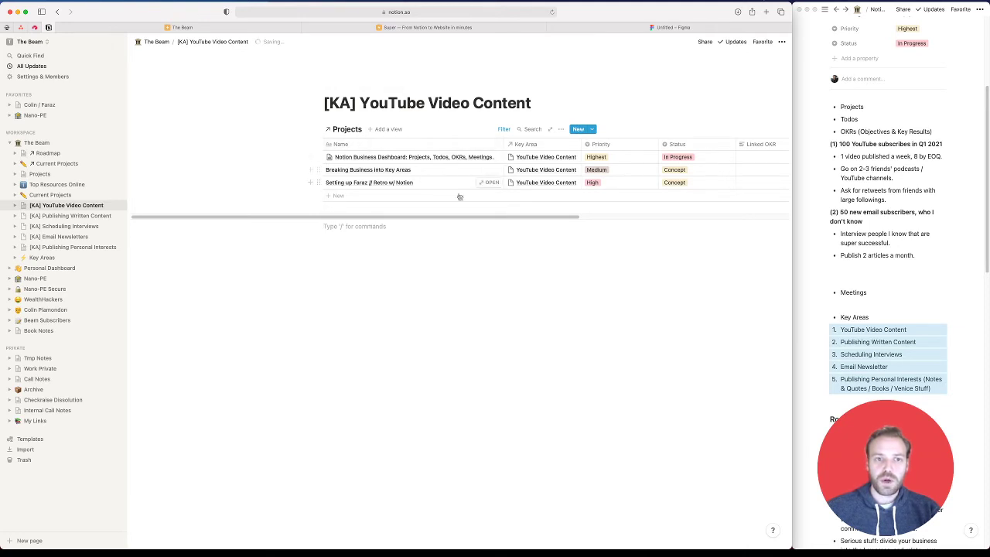
key(Return)
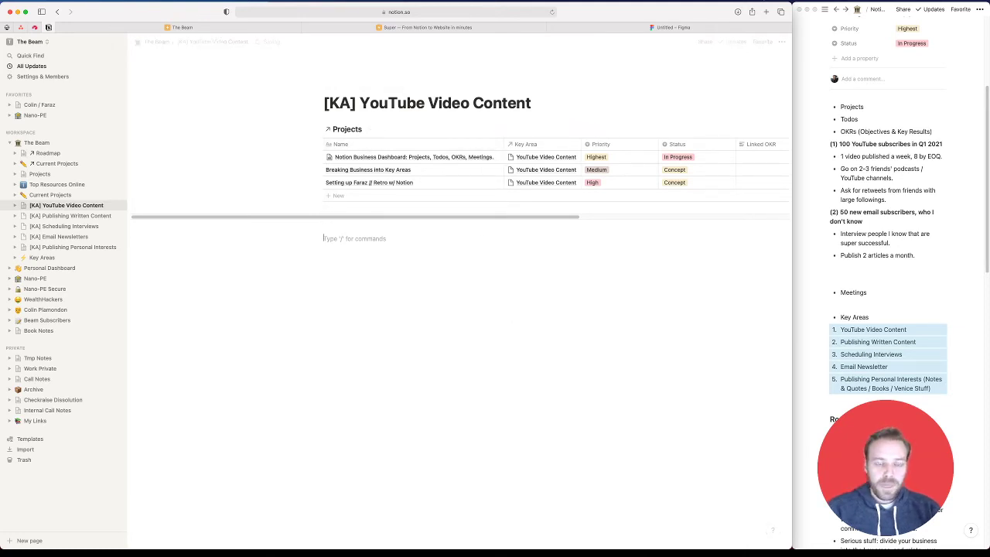
text(/meet)
key(BackSpace)
key(BackSpace)
key(BackSpace)
key(BackSpace)
key(BackSpace)
key(BackSpace)
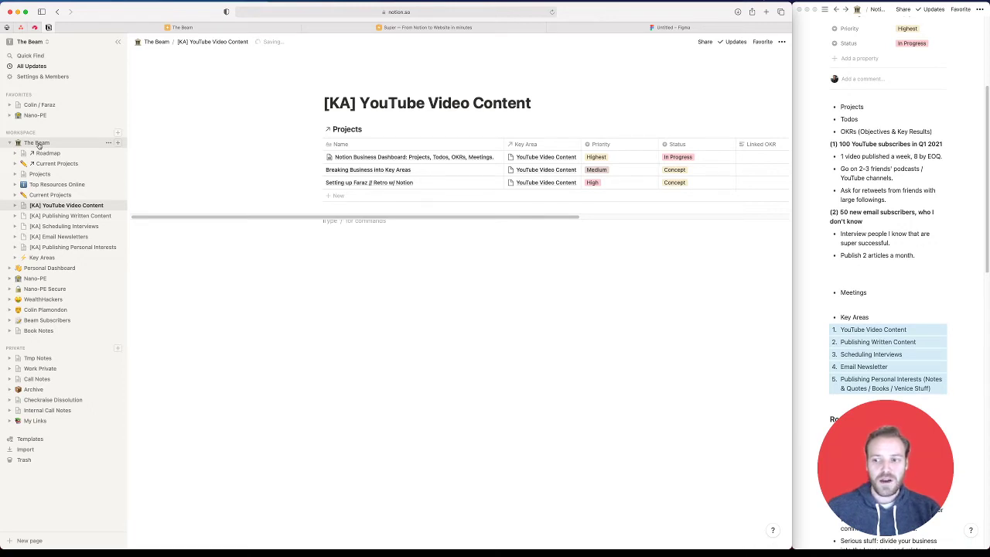
Add a project named "Taking Notes That Don't Suck - Highest Leverage Thing You Can Do When You Aren't Leading the Meeting"
click(429, 195)
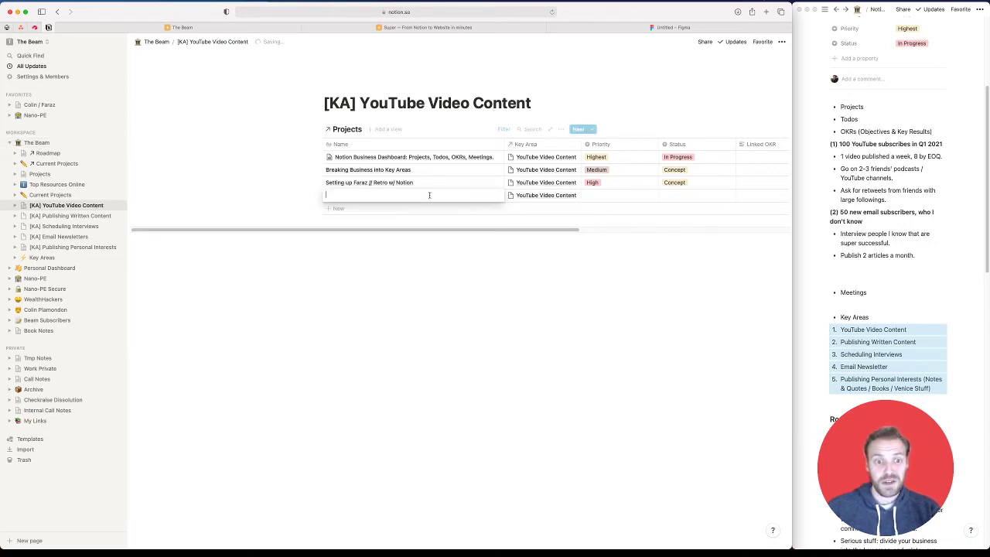
text(Taking Notes That Don't Suck)
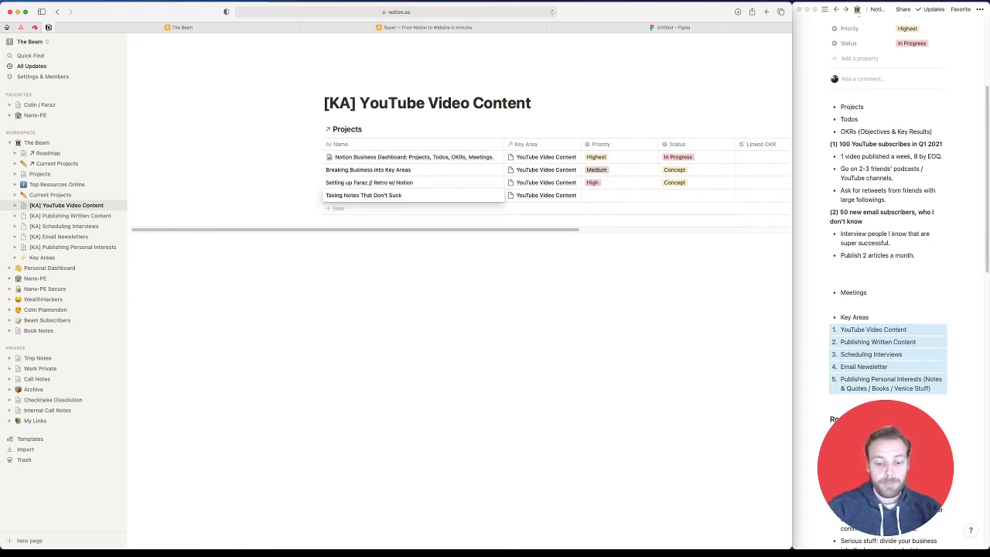
key(BackSpace)
key(BackSpace)
key(BackSpace)
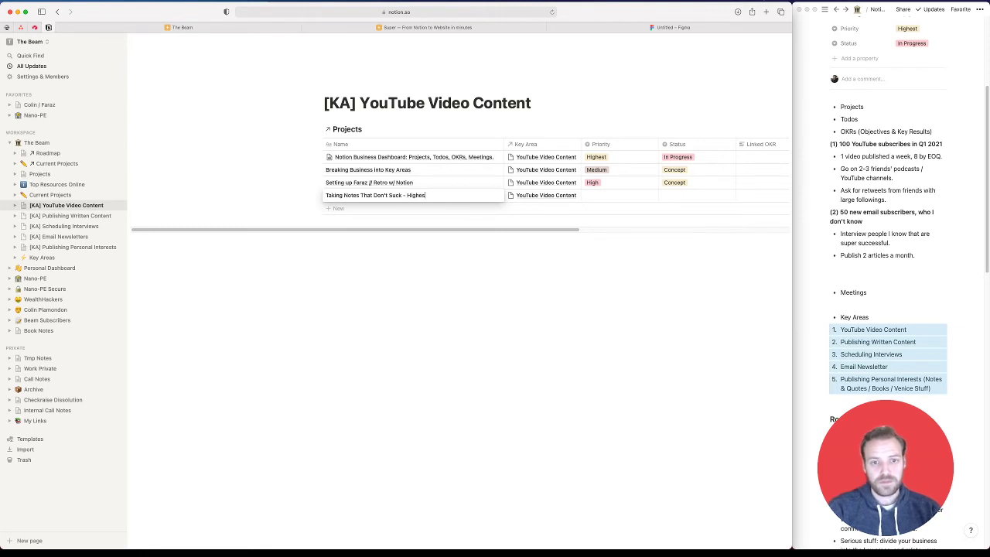
text(erage Thing You Can Do When You Aren')
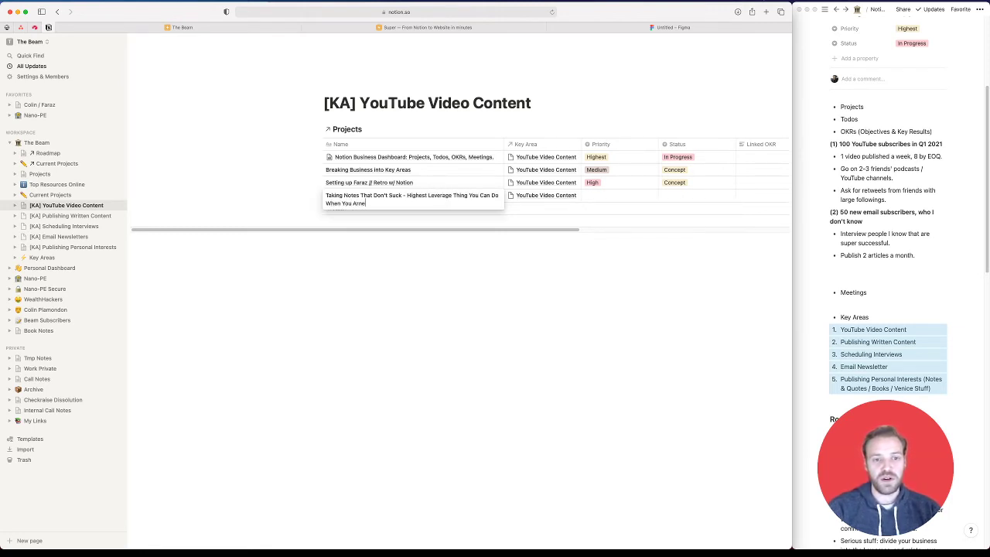
text(t Leading the Meeting)
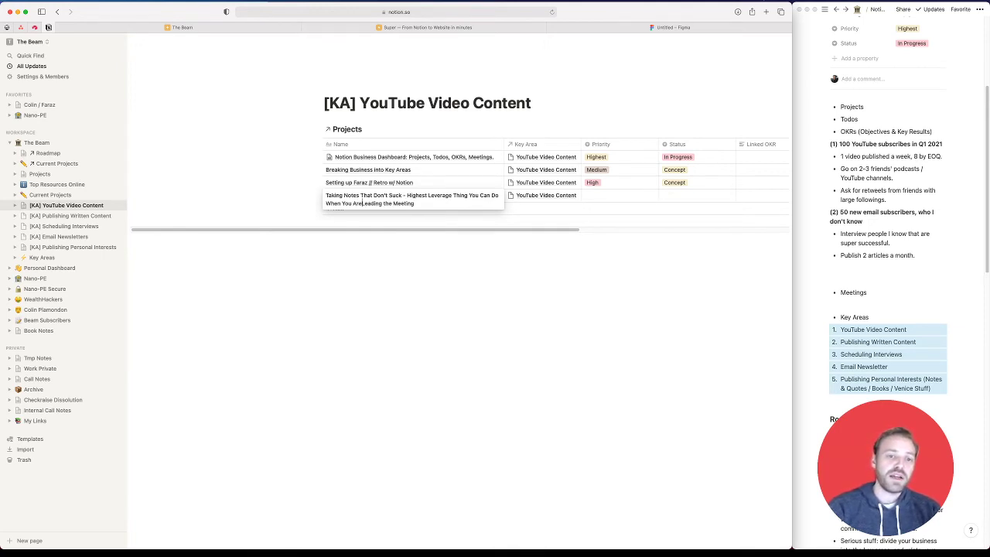
key(Return)
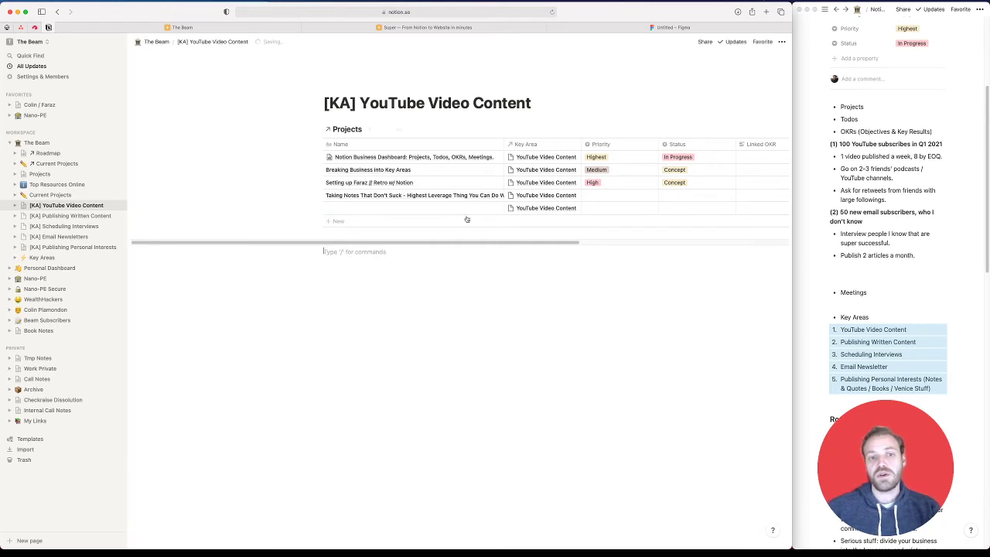
click(562, 129)
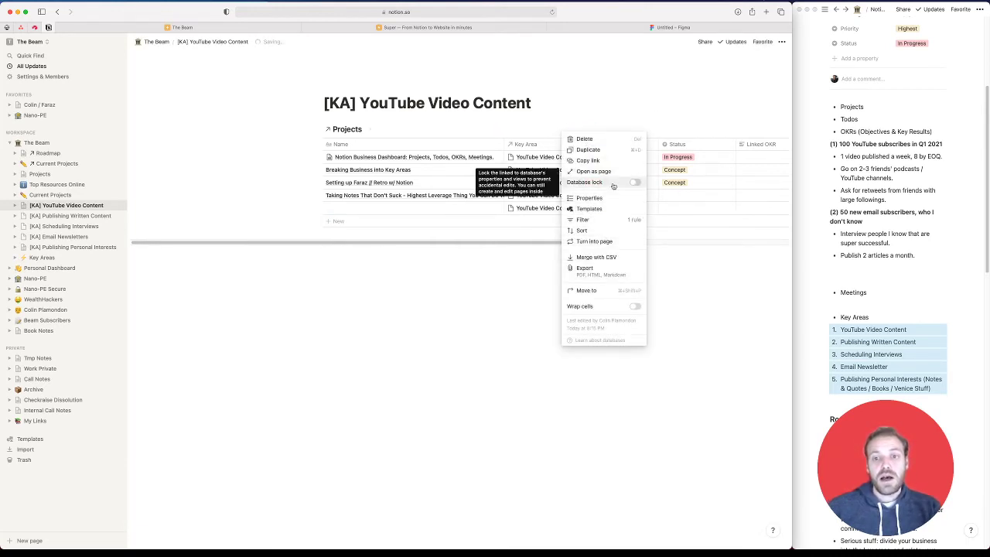
click(498, 283)
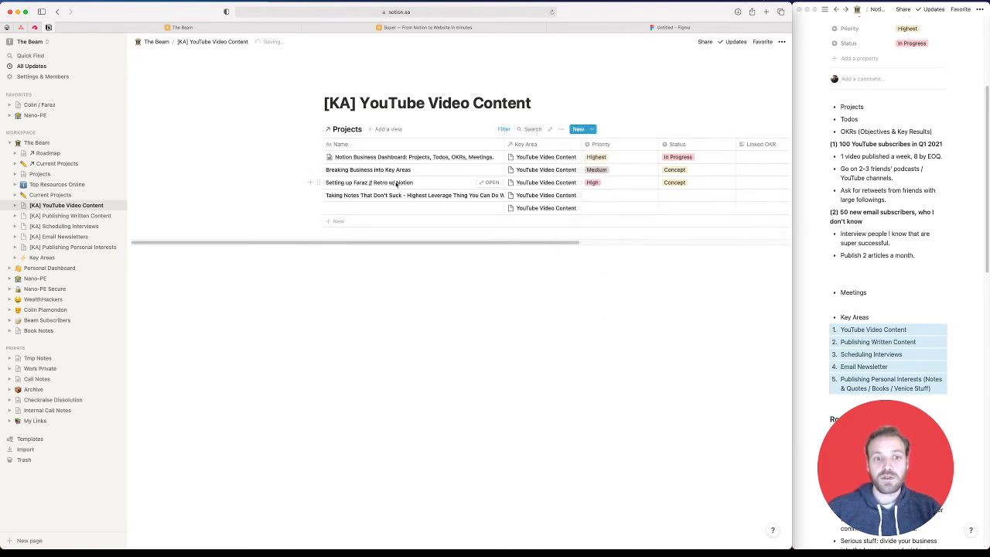
click(417, 182)
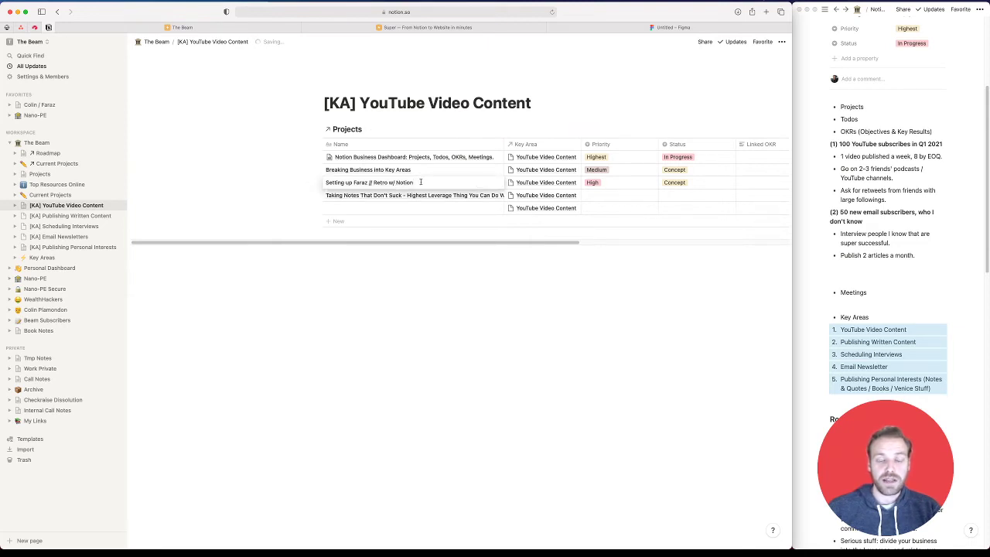
key(Escape)
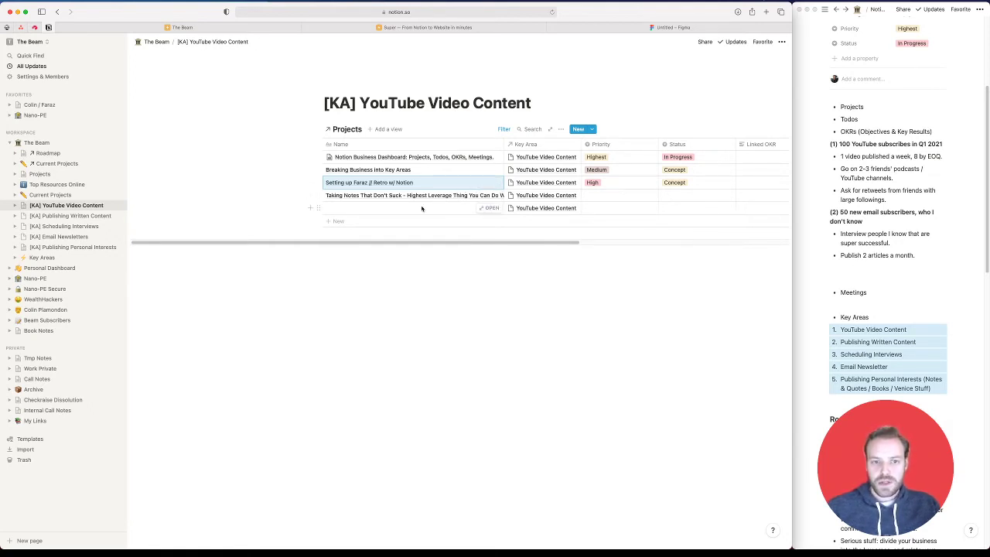
click(395, 279)
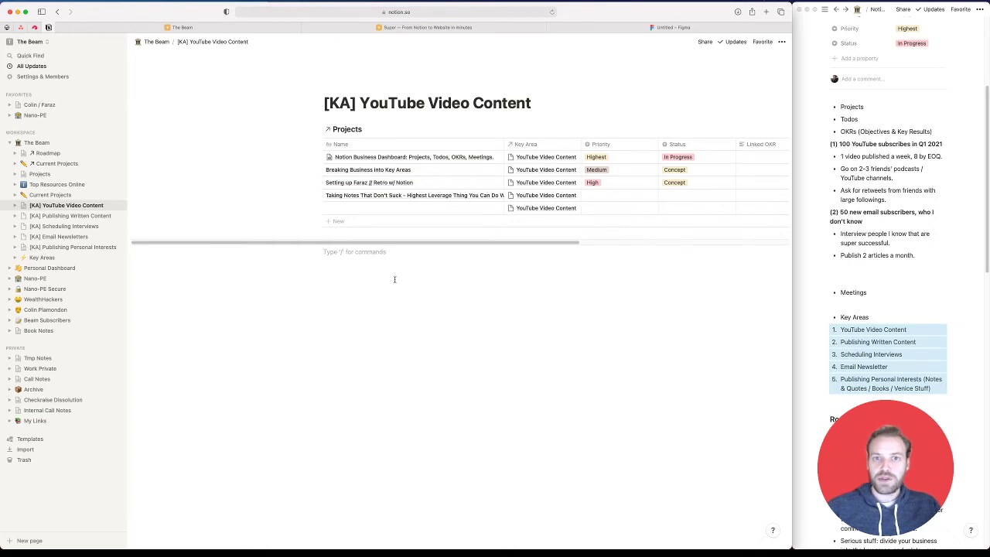
Open The Beam page and replace its Navigation heading with "Working in Public"
click(78, 144)
scroll(364, 250, down, 10)
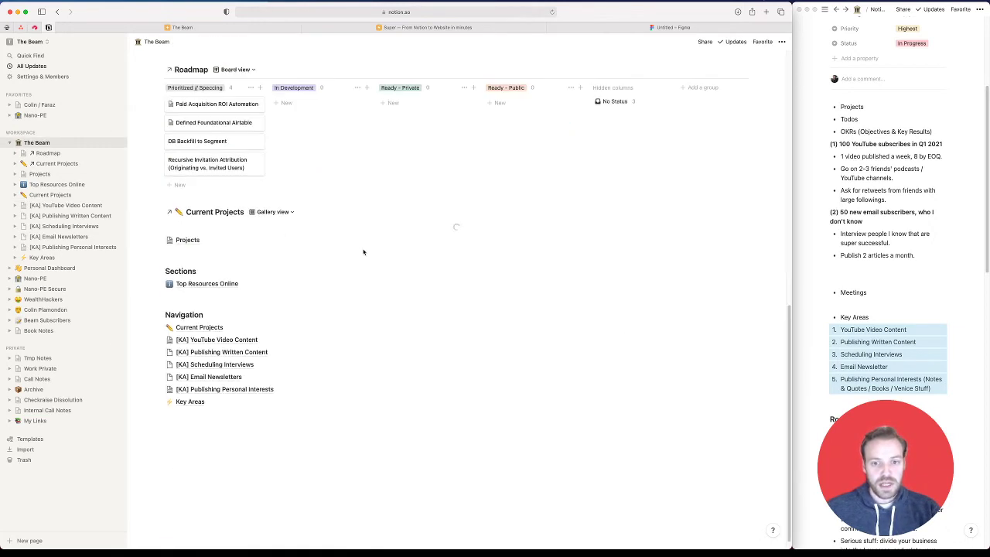
click(203, 404)
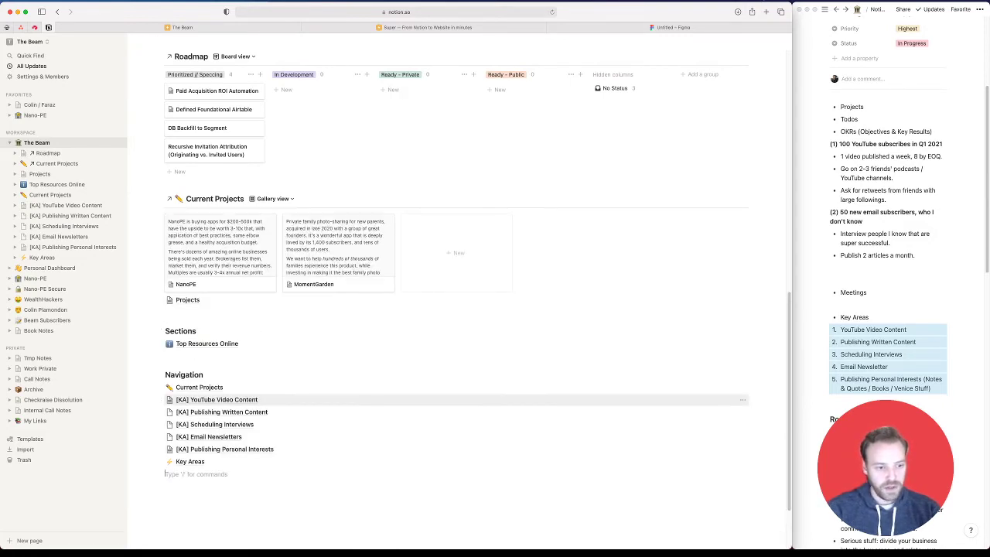
double_click(184, 375)
text(### Wo)
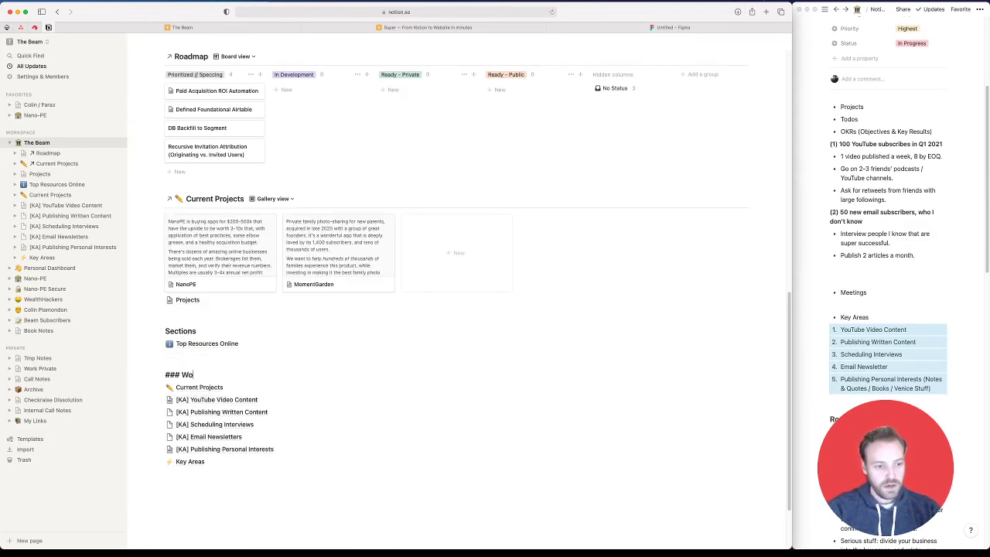
text(rking in Public)
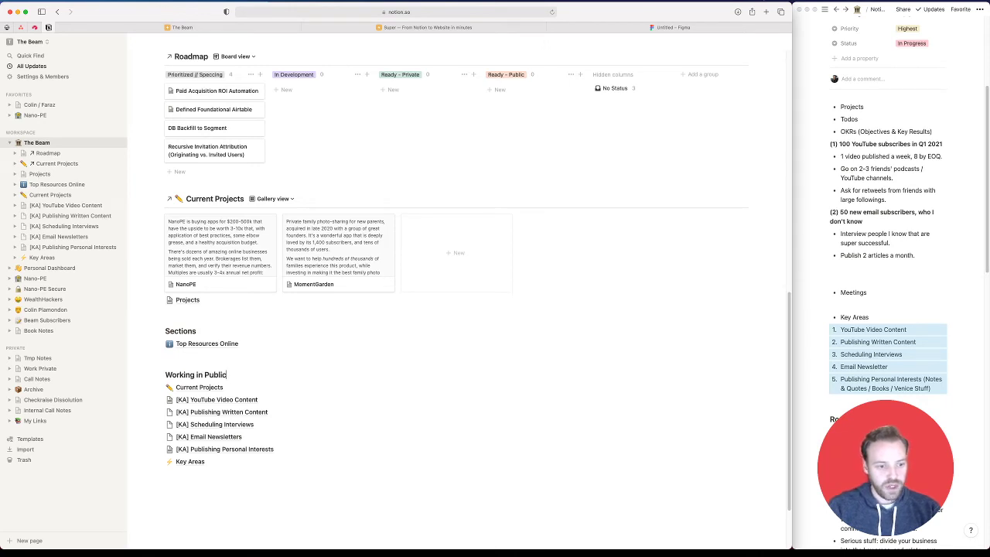
Add a full-page table database named "Meeting Notes" below Key Areas on The Beam page
click(210, 468)
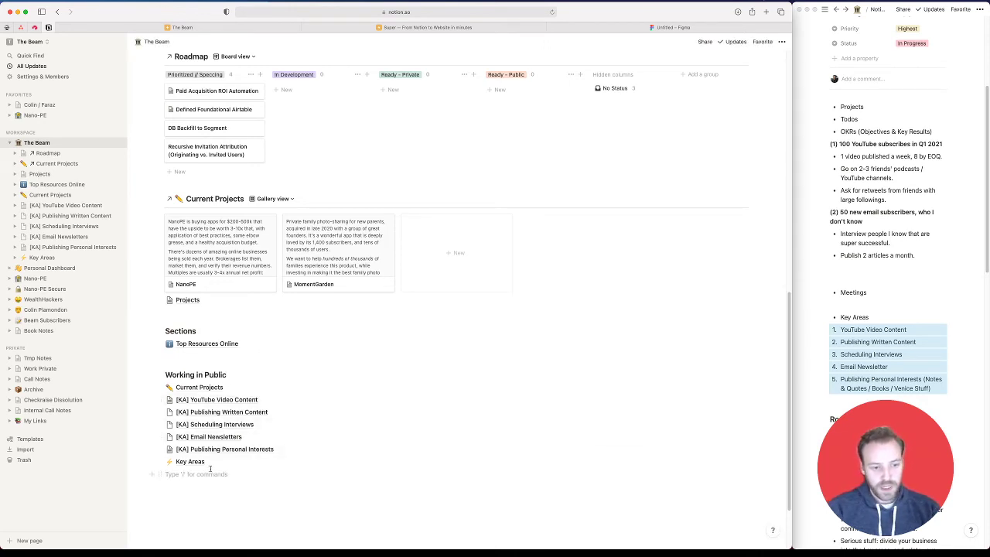
text(/table)
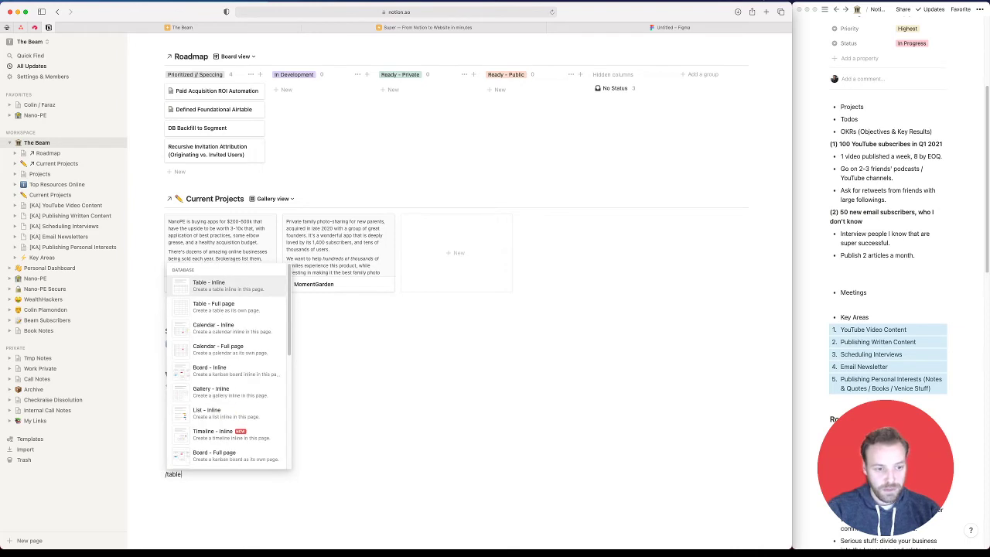
key(Down)
key(Return)
text(Meeting Notes)
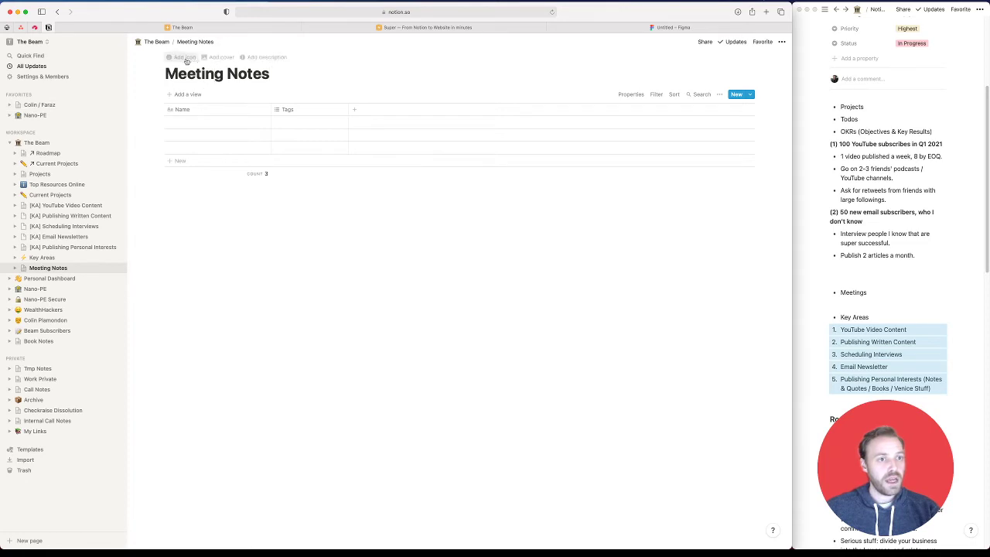
Give the Meeting Notes page a microphone emoji as its icon, searching the emoji for "mic"
click(182, 57)
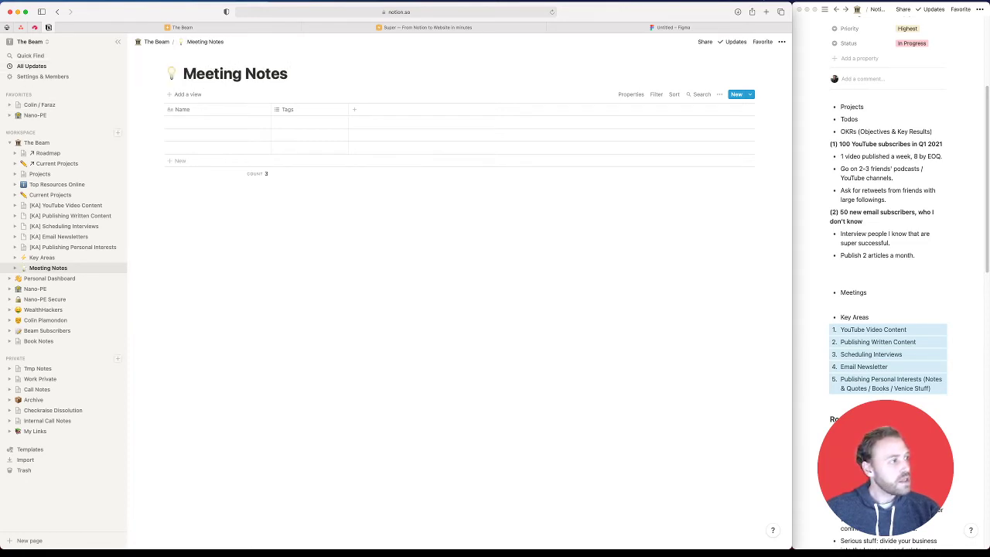
key(super+Tab)
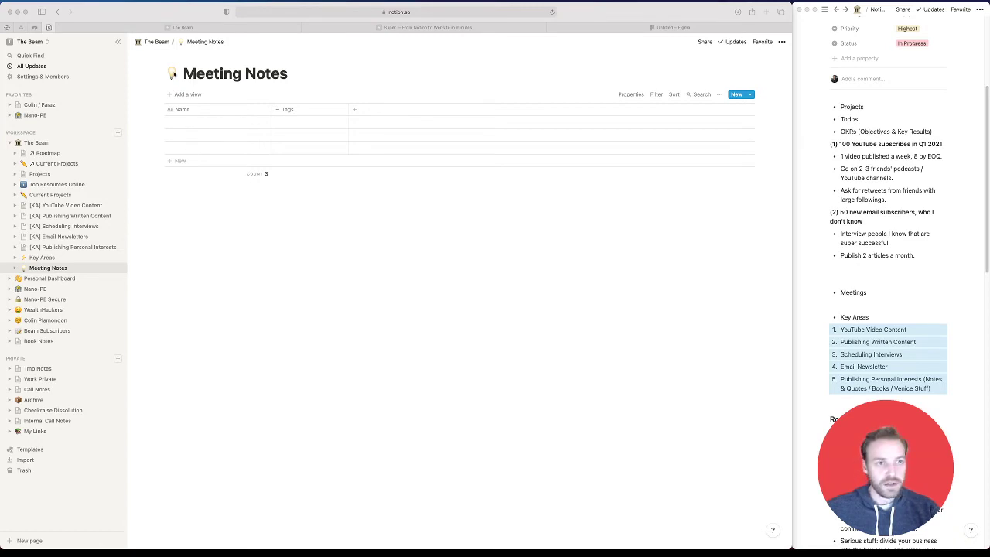
click(174, 74)
click(173, 73)
text(speech)
key(alt+BackSpace)
text(mic)
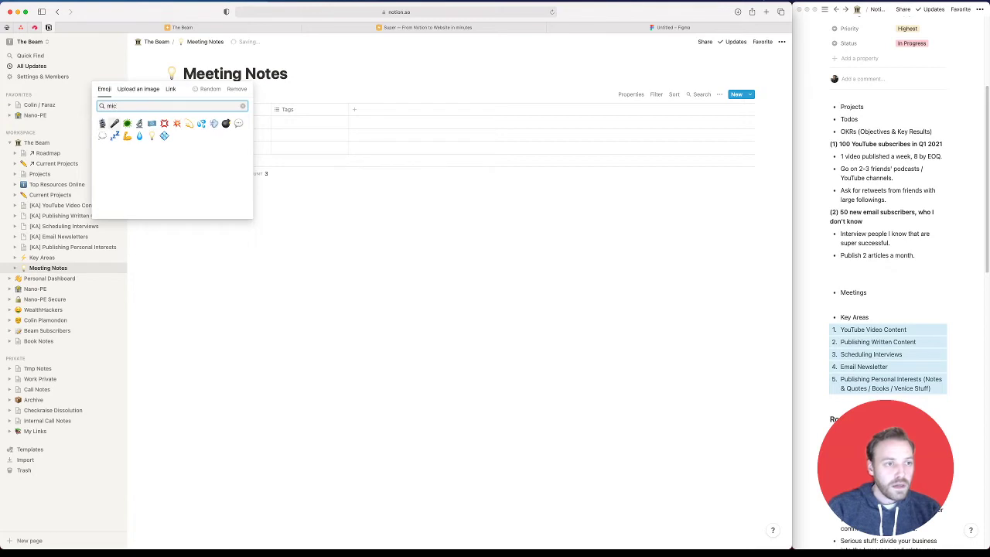
key(Return)
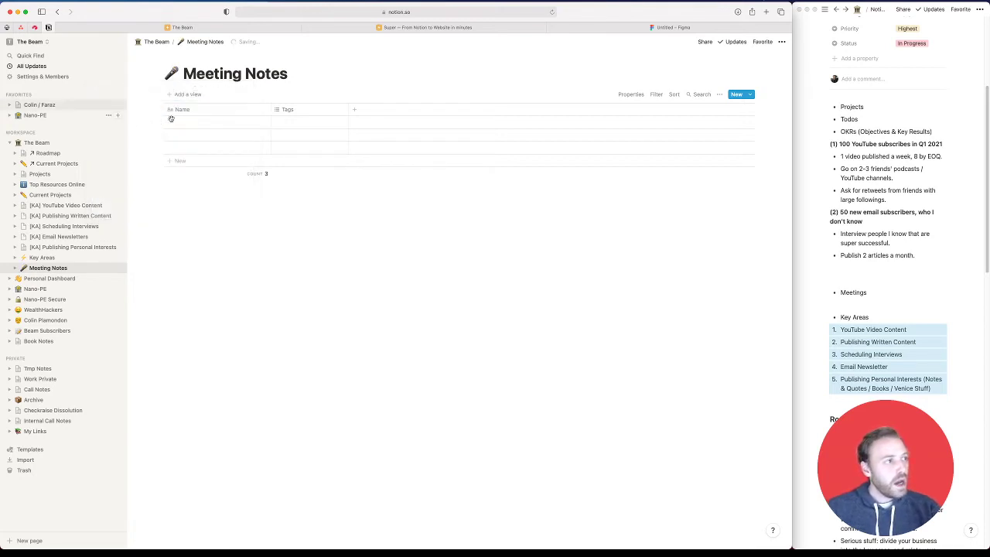
Name the first meeting entry with the two participants' first names separated by "//", followed by "- Retro Analytics Setup"
click(282, 109)
click(177, 124)
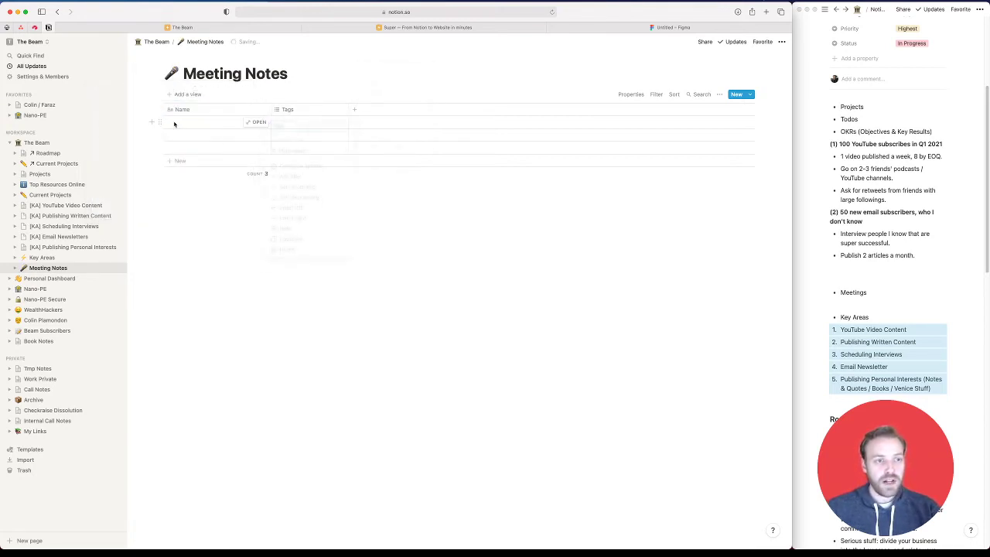
click(188, 124)
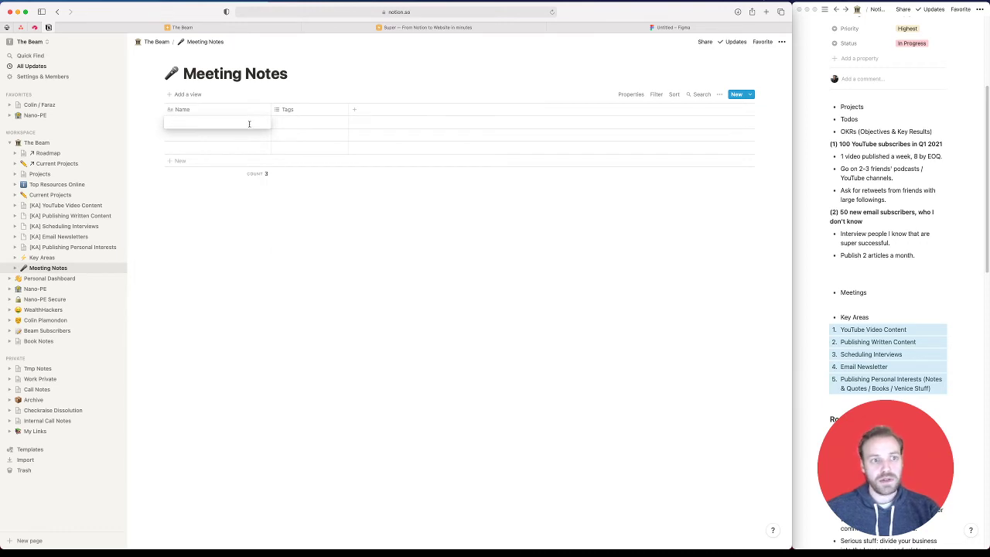
key(Escape)
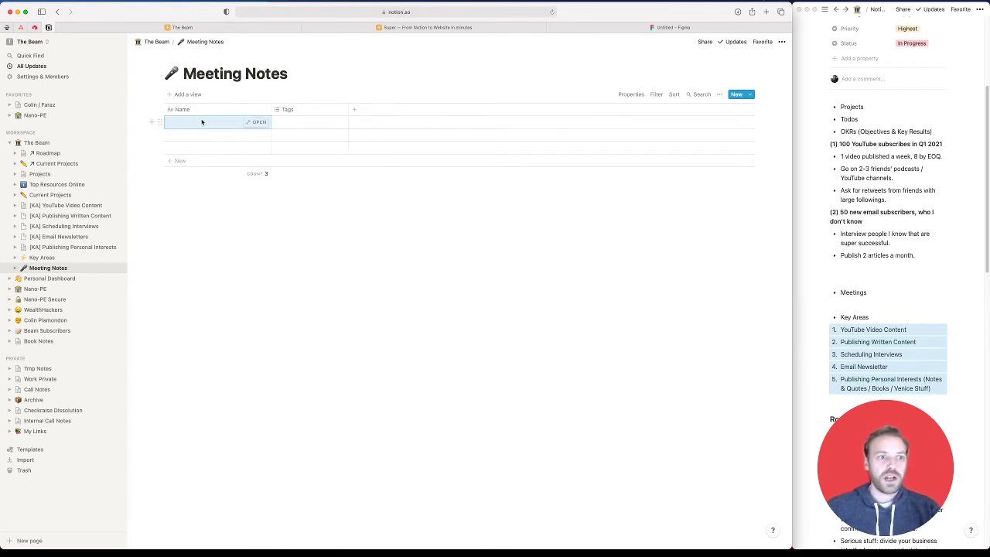
click(202, 122)
key(Escape)
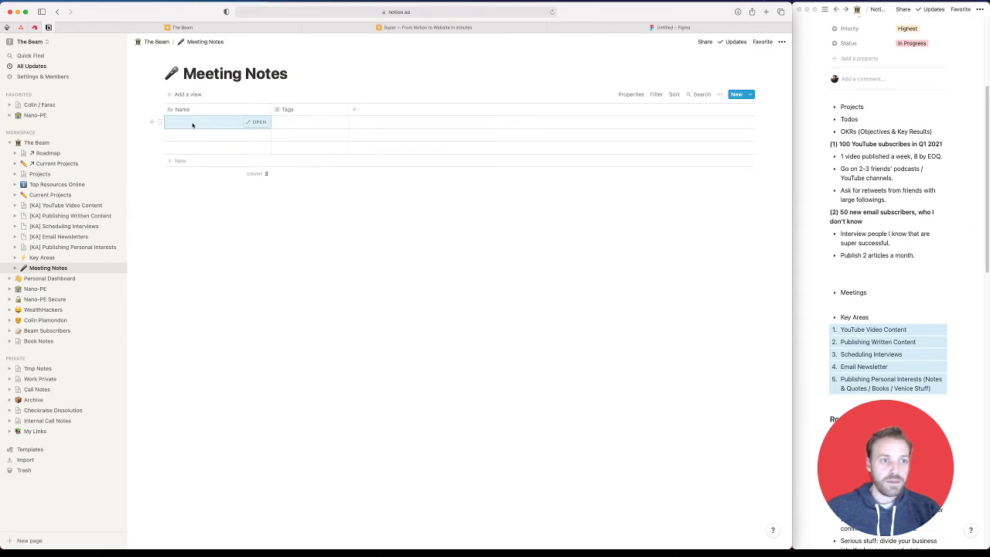
click(191, 123)
text(Faraz // Co)
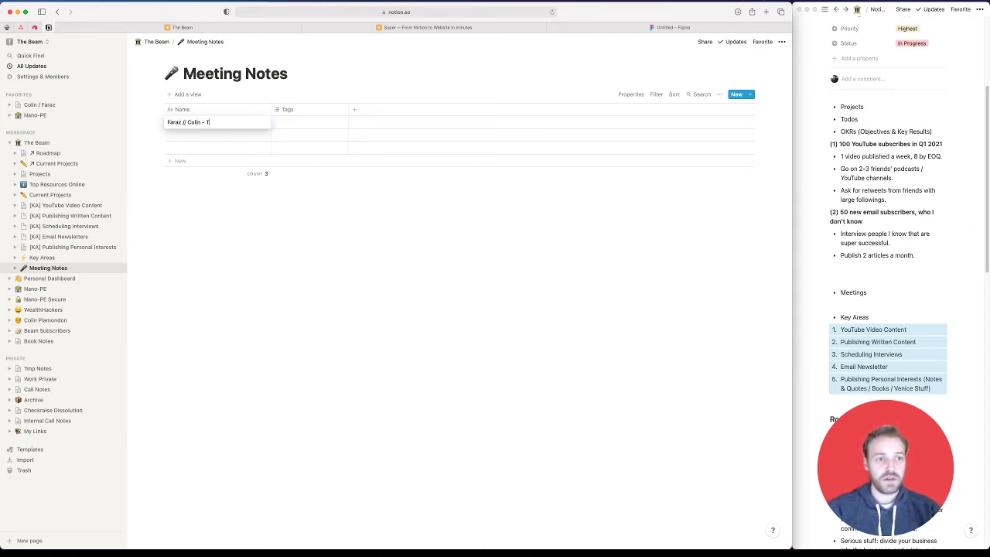
text(lin - Retro Analytics Setup)
Change the Tags property of Meeting Notes into a relation to The Beam's Key Areas database
click(292, 109)
mouse_move(324, 151)
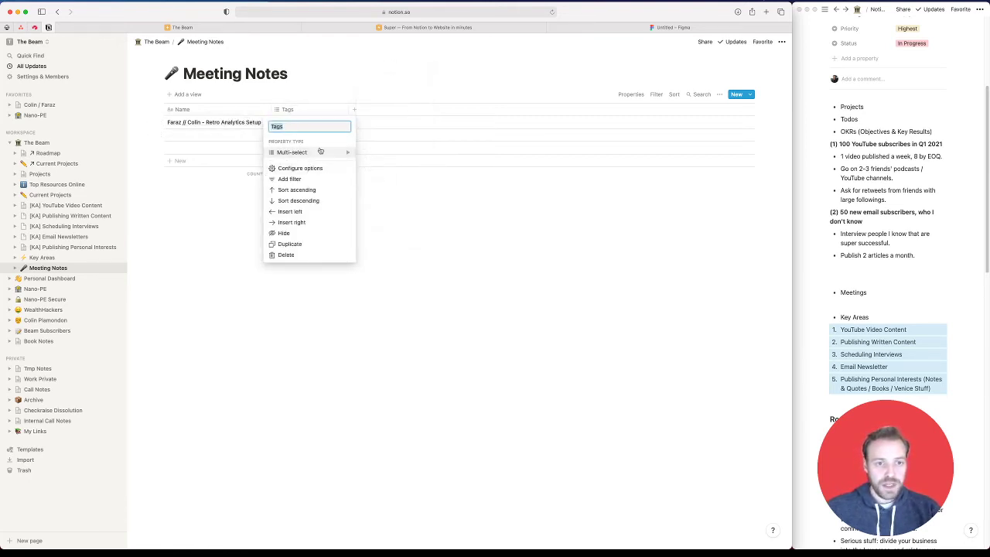
click(391, 230)
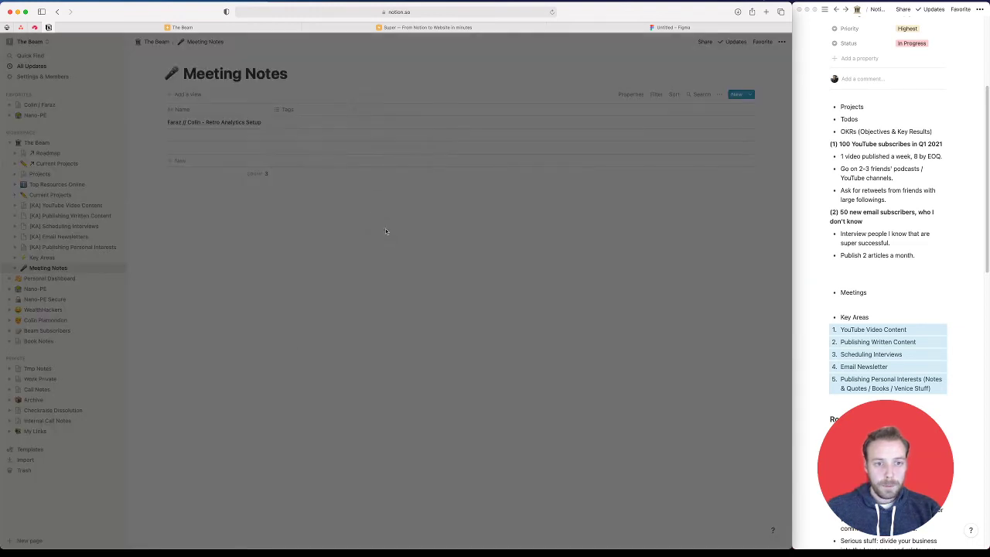
click(396, 293)
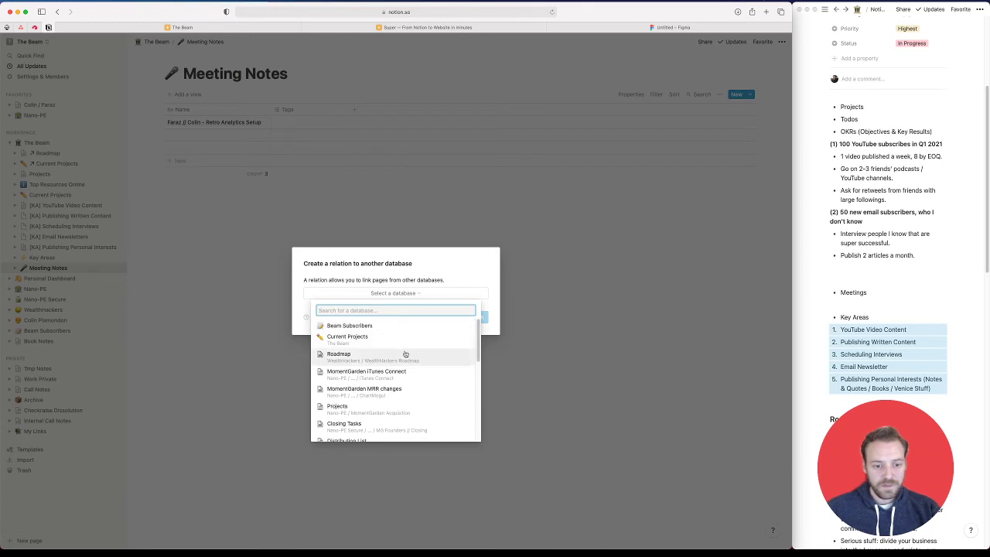
text(Key)
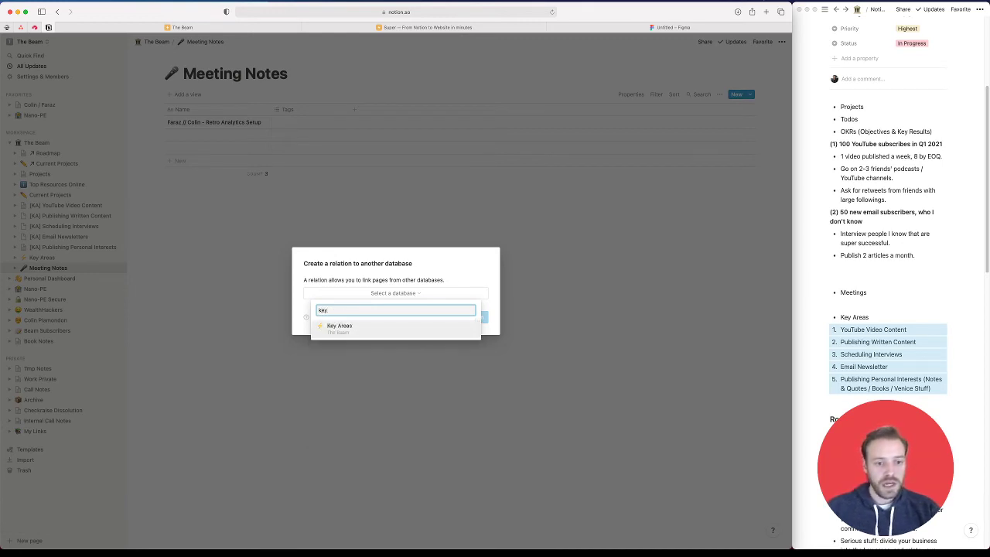
click(414, 335)
click(464, 317)
Rename the Tags relation property to "Key Area"
click(287, 109)
text(K)
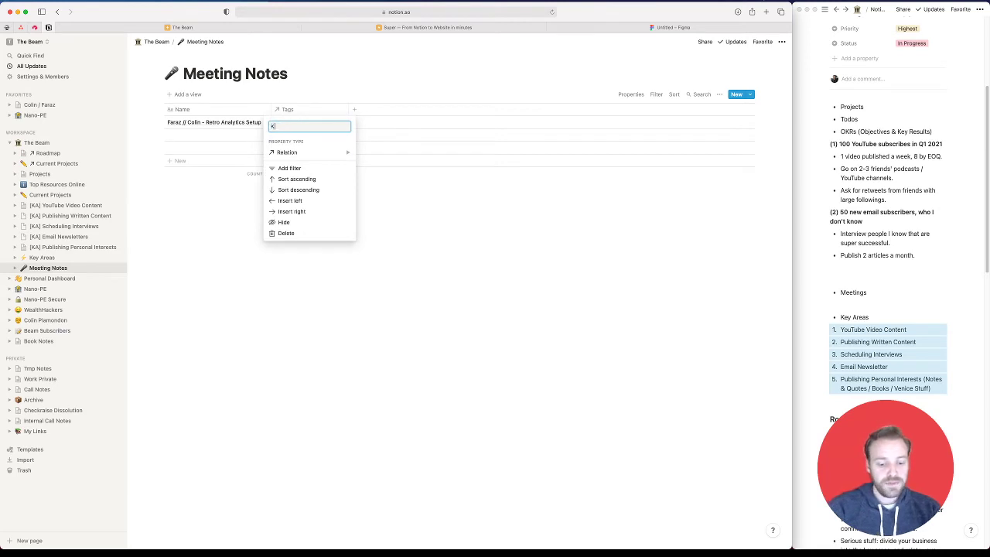
text(ey Areas)
key(Return)
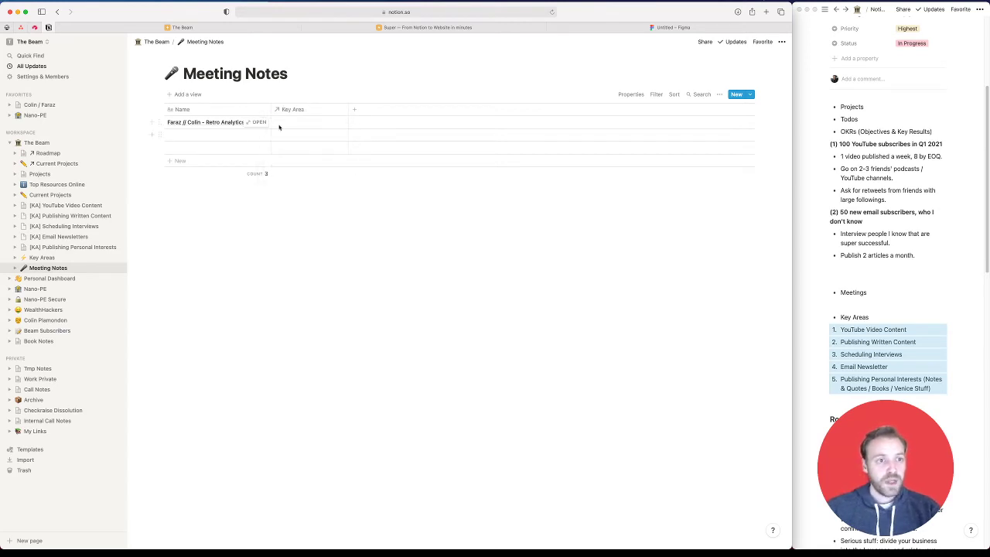
Link the Retro Analytics Setup meeting to the YouTube Video Content key area
click(309, 122)
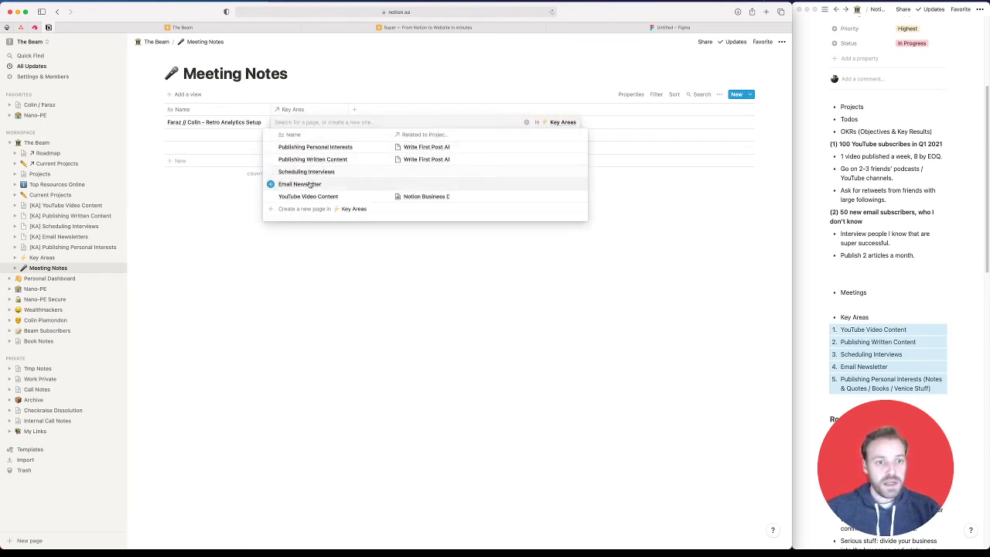
click(270, 198)
click(287, 298)
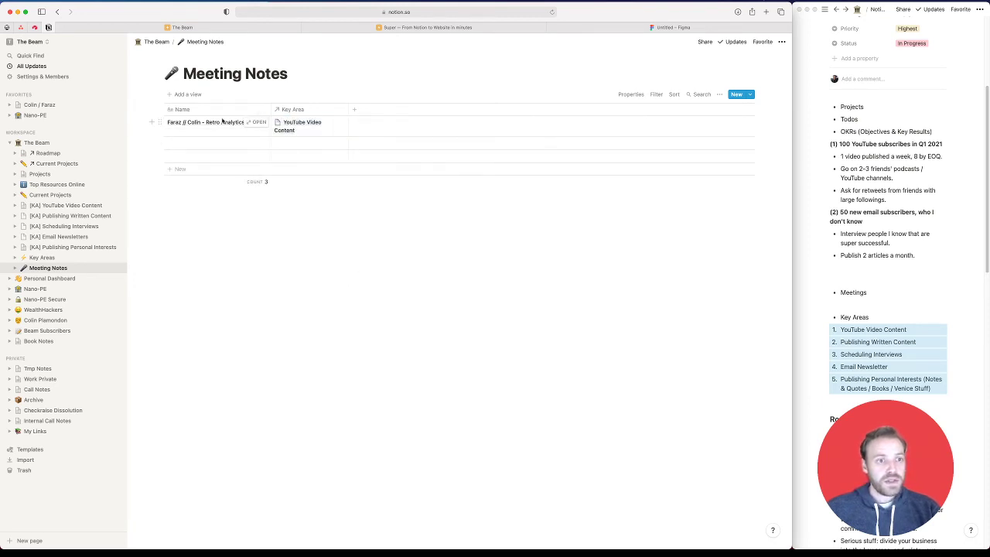
Open the [KA] YouTube Video Content page and add a linked database of The Beam's Meeting Notes below Projects
click(57, 205)
click(417, 281)
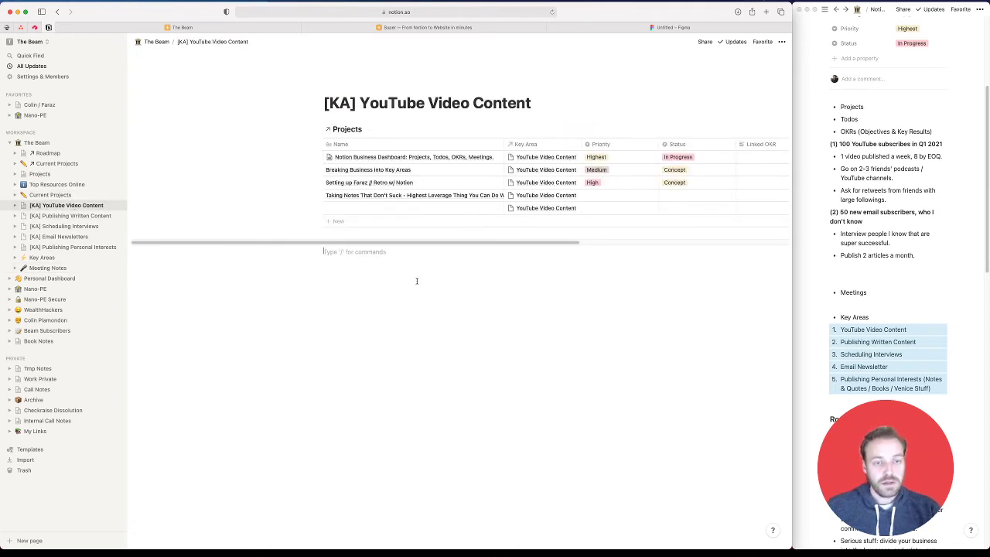
text(/link)
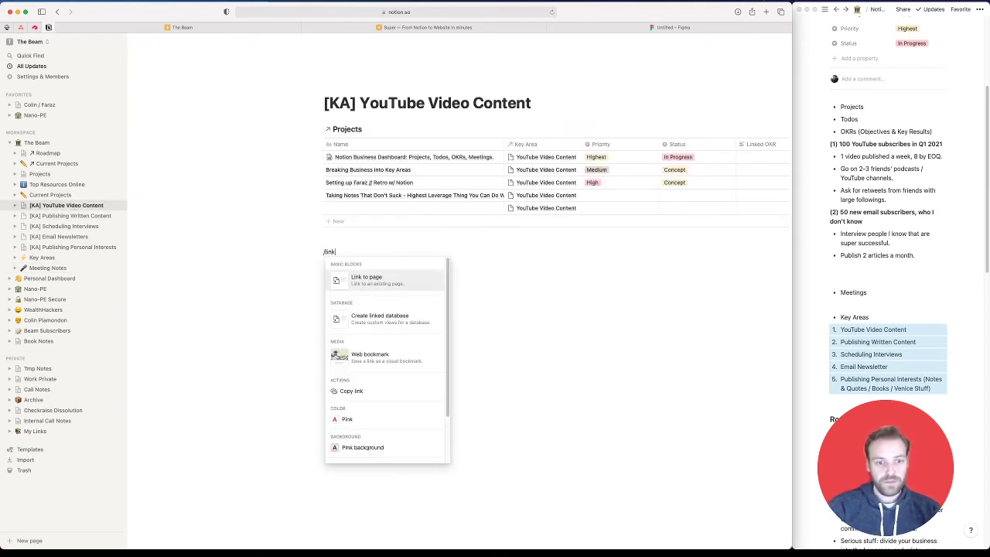
key(Down)
key(Return)
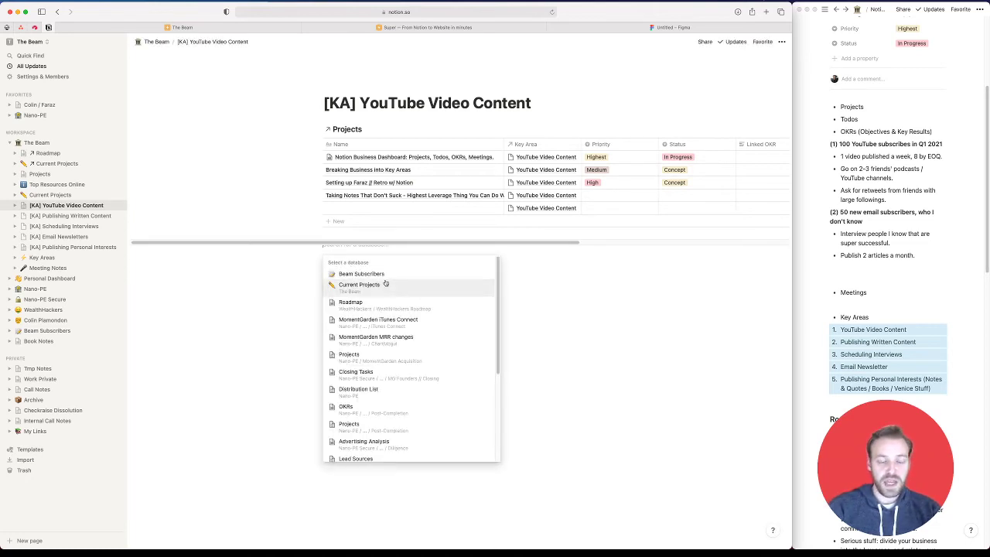
text(meeting)
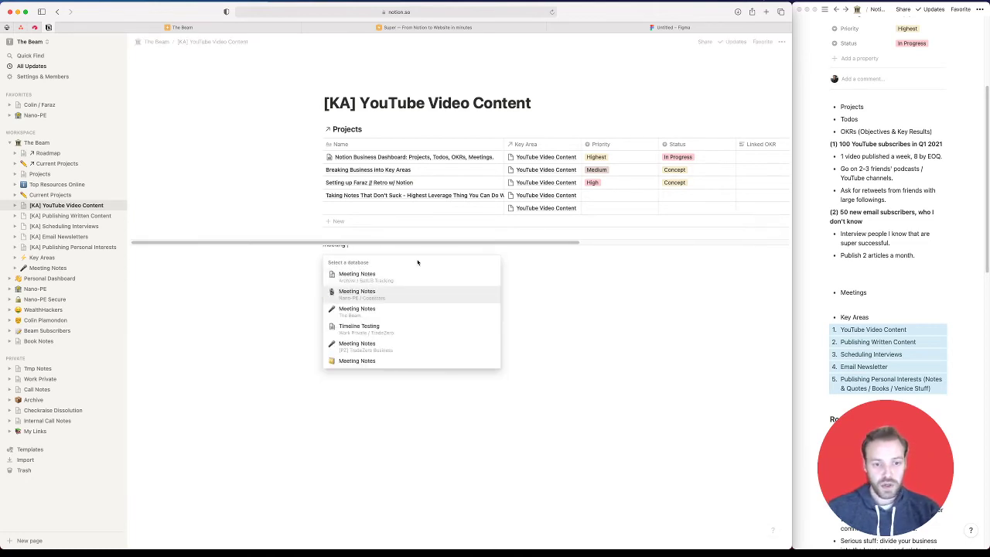
click(440, 315)
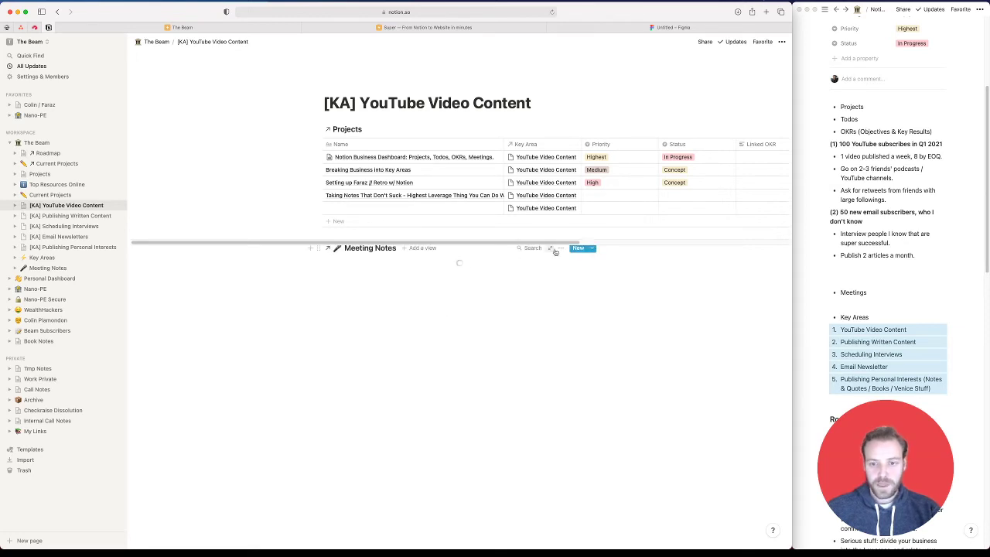
Filter the linked Meeting Notes table to entries whose Key Area contains YouTube Video Content
click(561, 248)
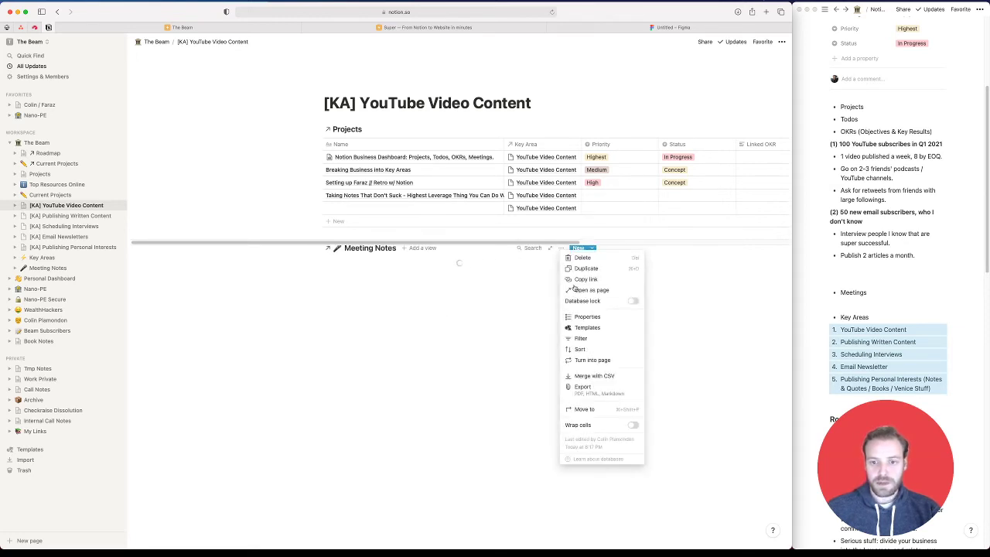
click(580, 338)
click(436, 333)
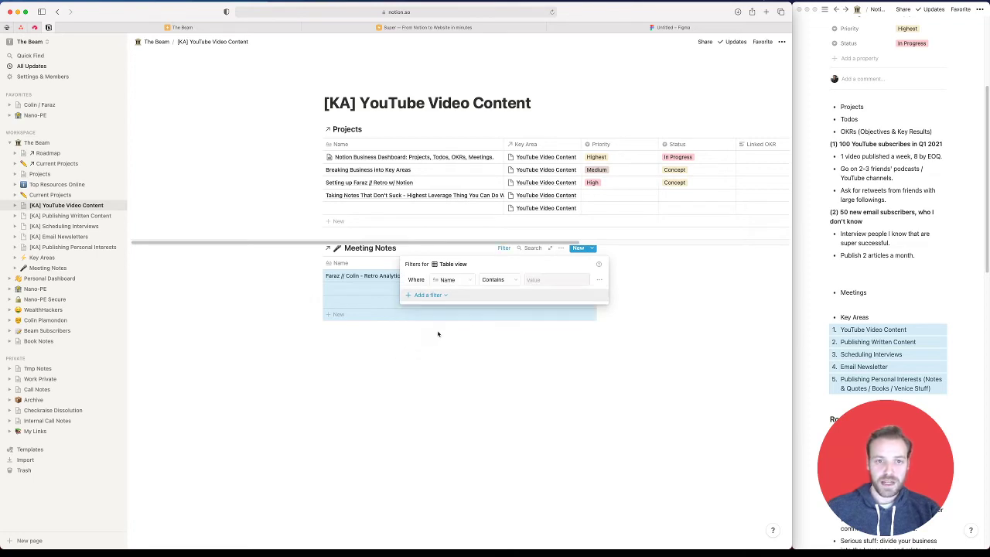
click(460, 322)
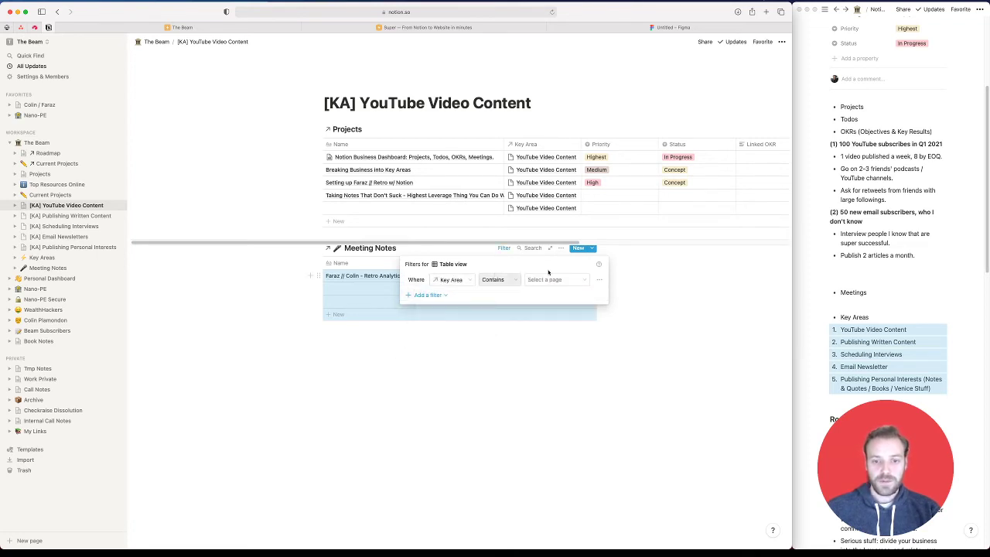
click(556, 279)
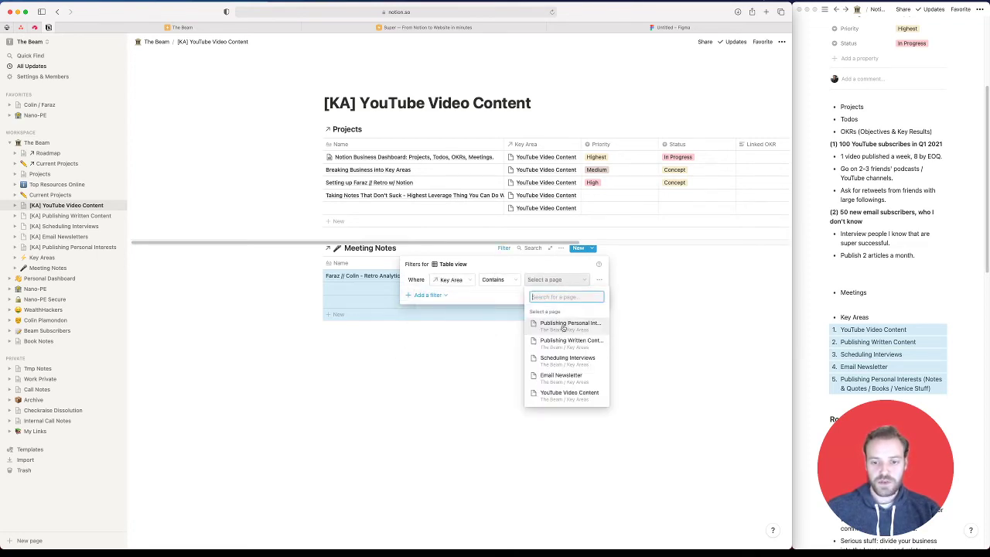
click(579, 404)
click(503, 416)
click(589, 93)
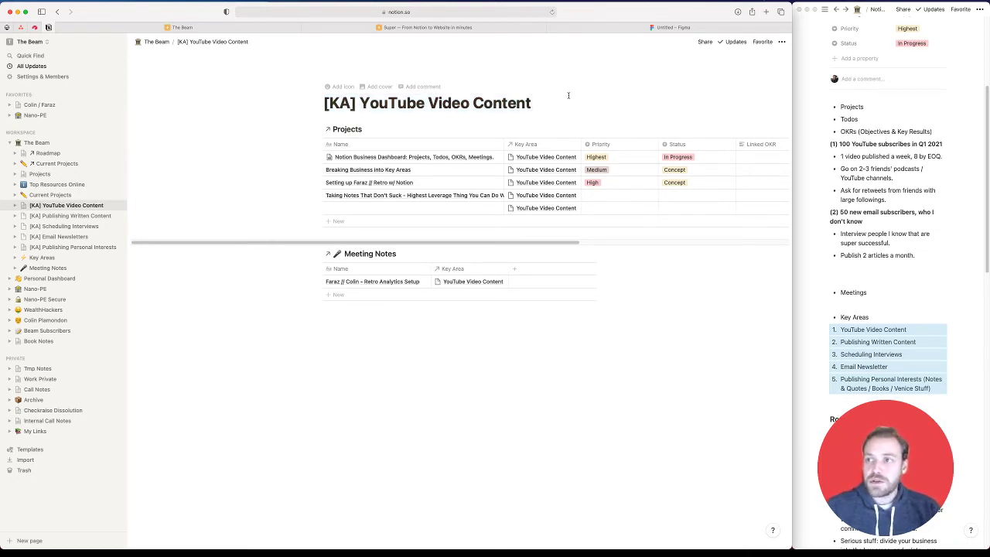
Review the key results under the 100 YouTube subscribers objective alongside the [KA] YouTube Video Content page
scroll(868, 179, up, 1)
triple_click(869, 170)
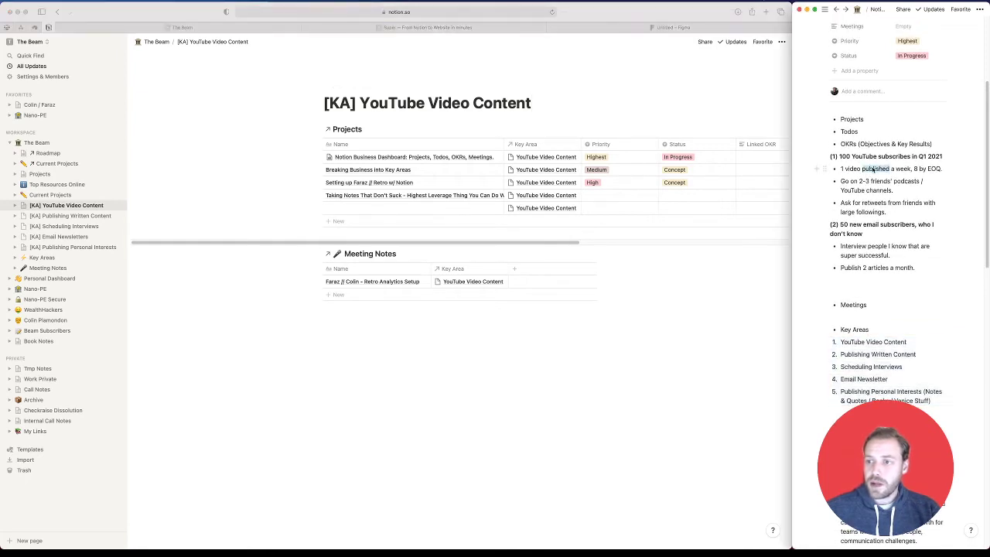
click(874, 183)
drag(877, 168, 851, 207)
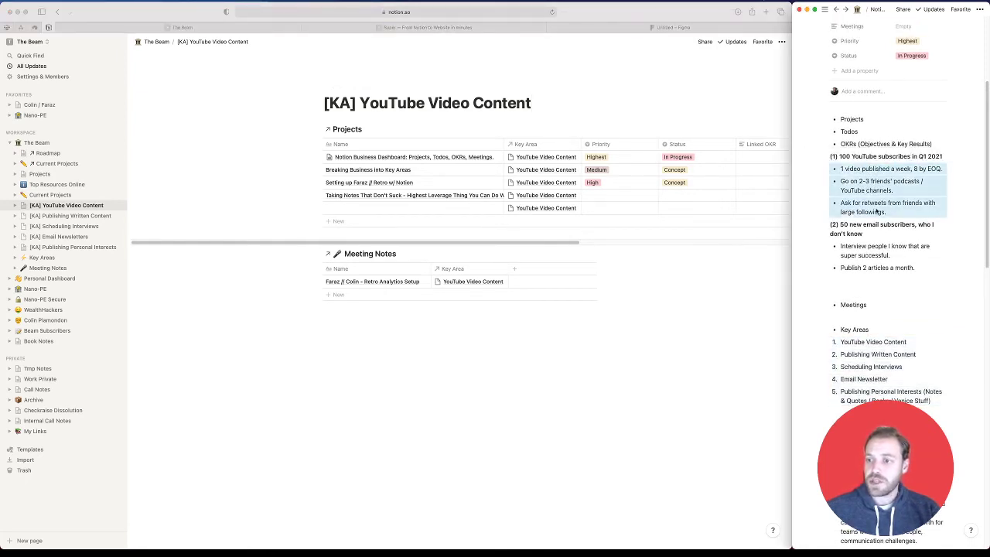
triple_click(386, 108)
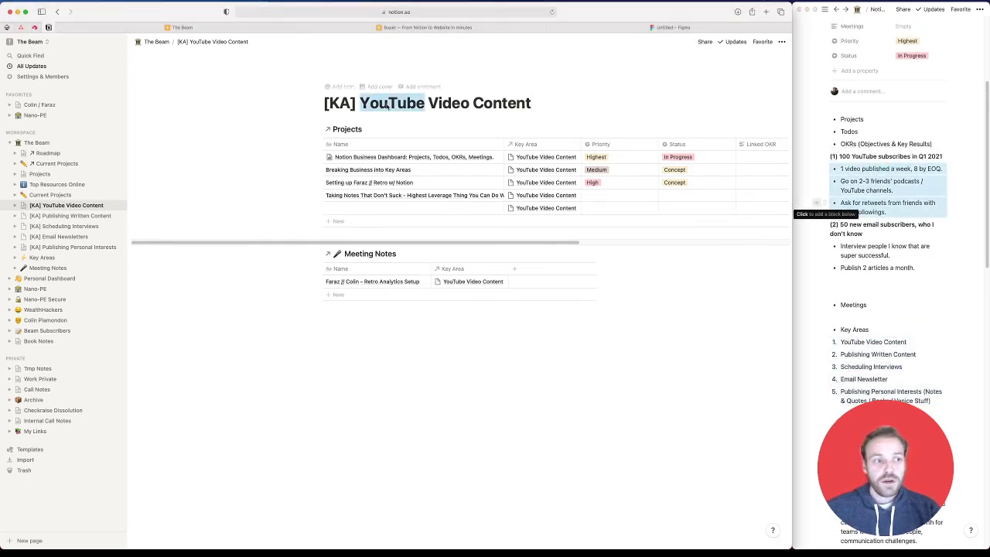
double_click(388, 105)
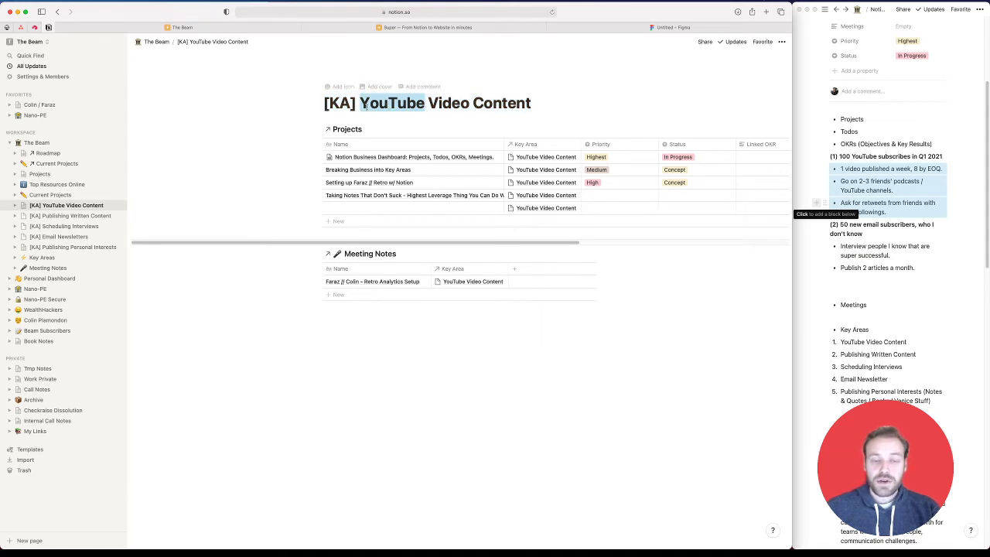
triple_click(367, 105)
triple_click(368, 106)
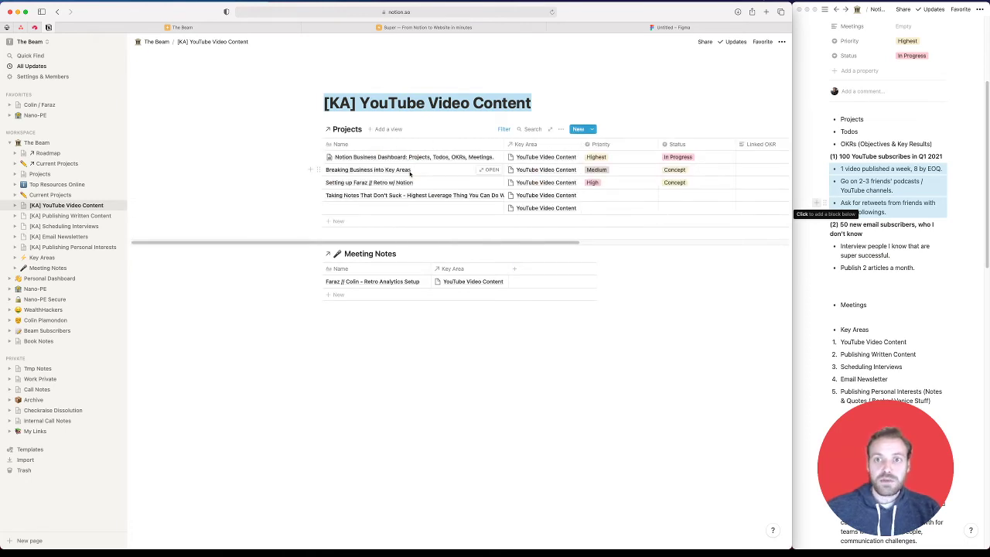
click(895, 159)
triple_click(895, 158)
click(877, 179)
drag(891, 157, 876, 200)
click(908, 163)
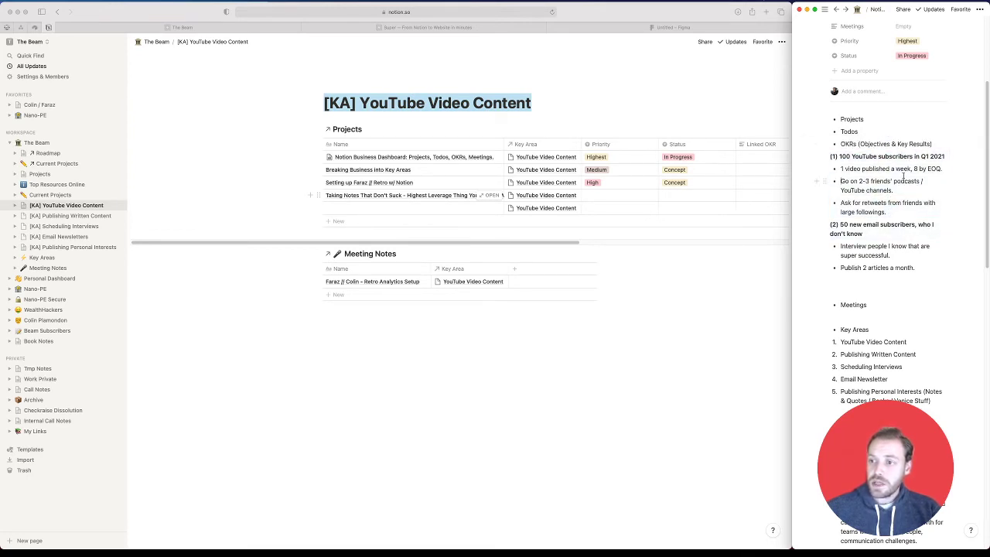
click(467, 105)
click(532, 103)
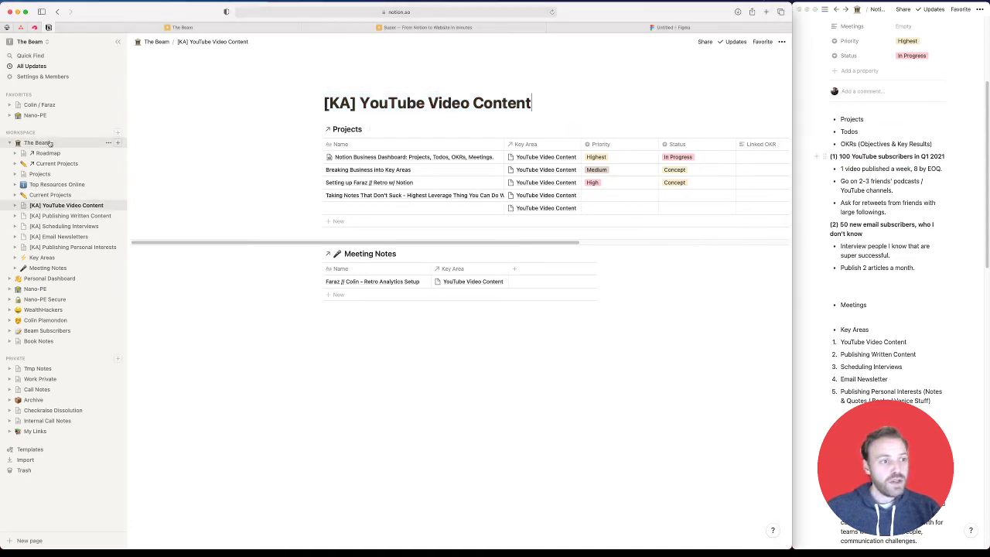
Create a new page named OKRs inside The Beam and make it a table database
click(118, 144)
text(OKRs)
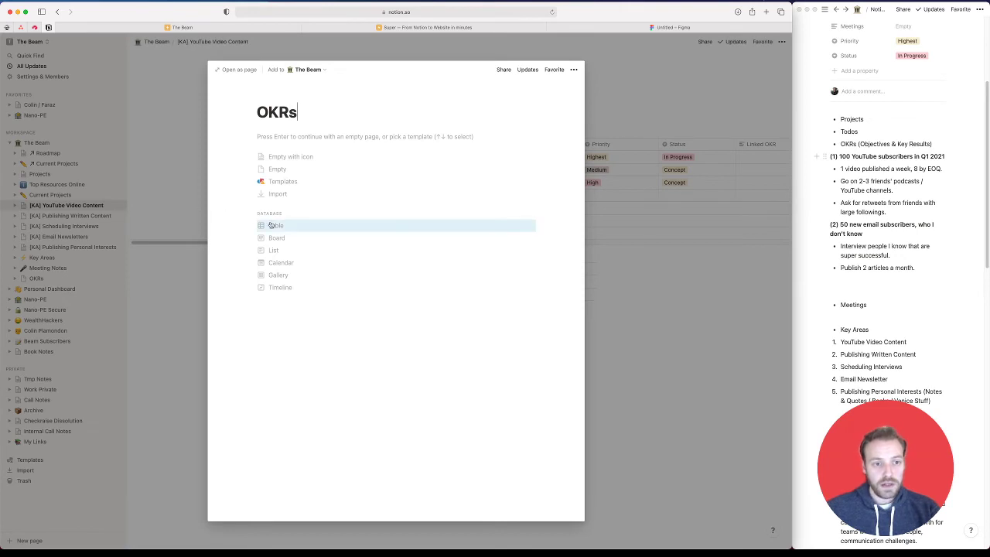
click(271, 225)
Copy the first objective, "100 YouTube subscribers in Q1 2021", from the notes into the first row's name
click(202, 122)
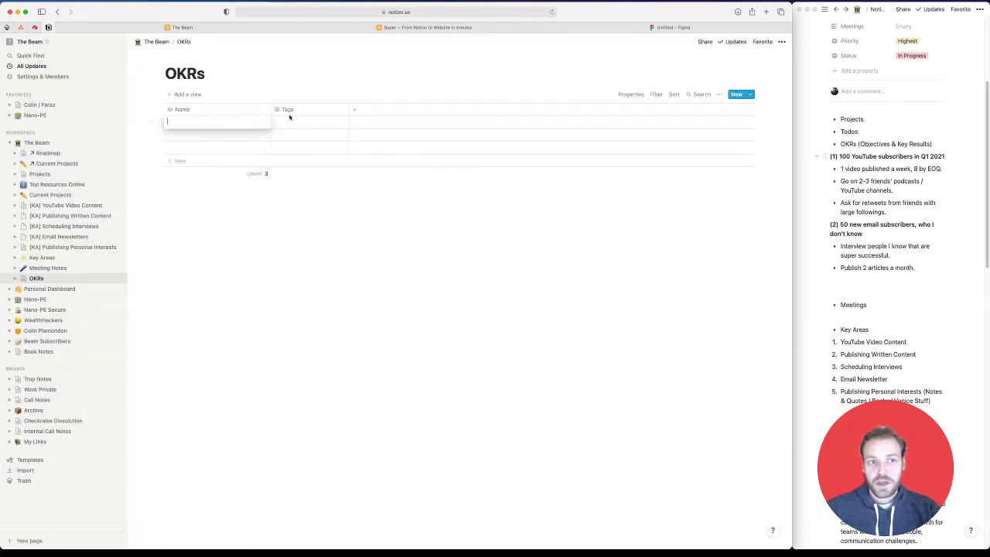
click(308, 109)
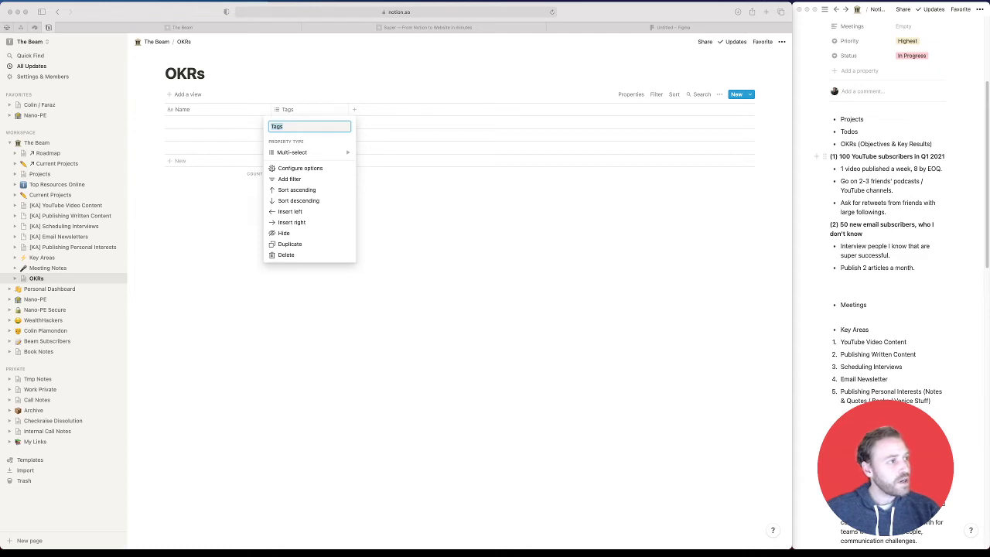
click(210, 124)
drag(945, 157, 838, 157)
key(super+c)
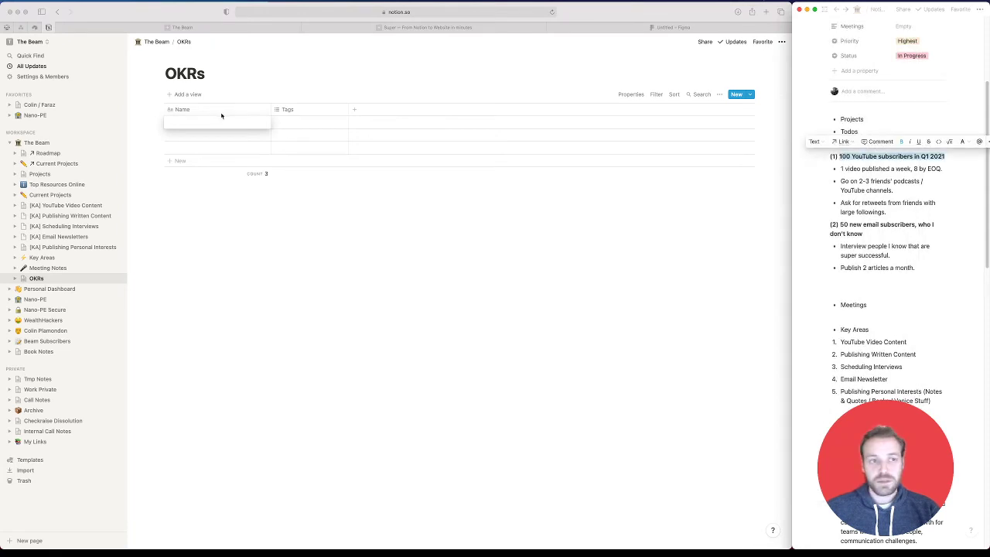
click(237, 119)
key(super+v)
key(Escape)
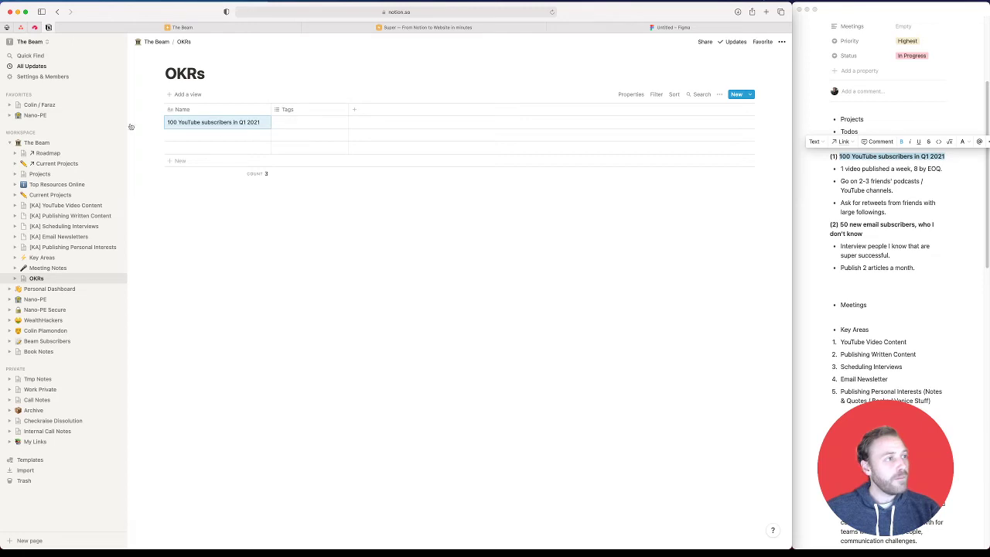
Change the Tags property to the Select type and rename it Objective
click(312, 109)
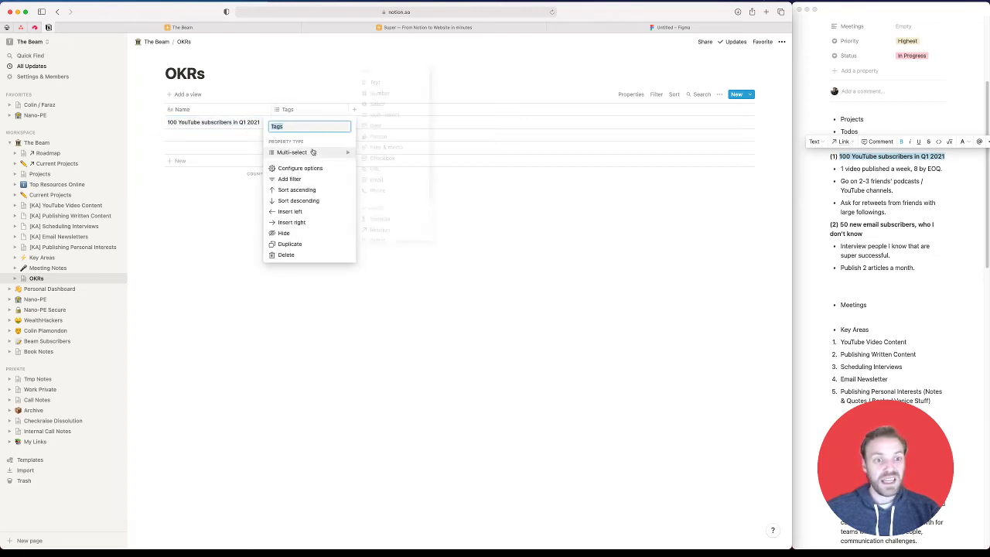
mouse_move(313, 152)
click(376, 109)
click(306, 114)
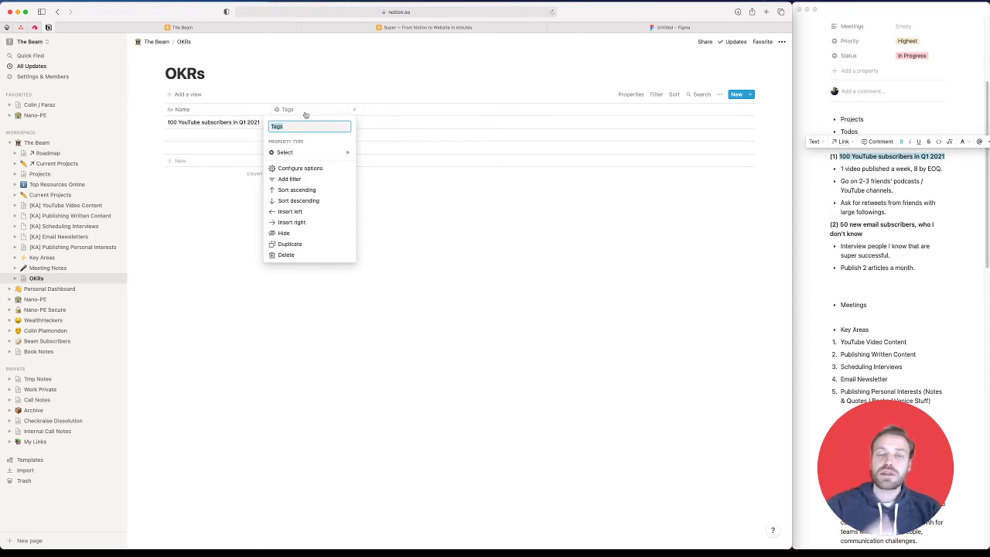
text(Objective)
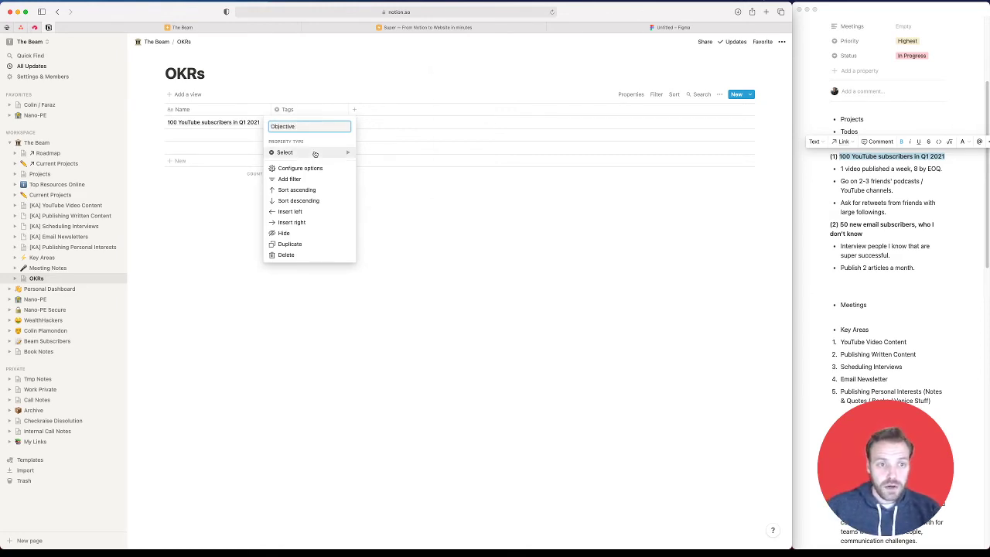
mouse_move(315, 152)
click(404, 104)
click(310, 122)
text(Objective)
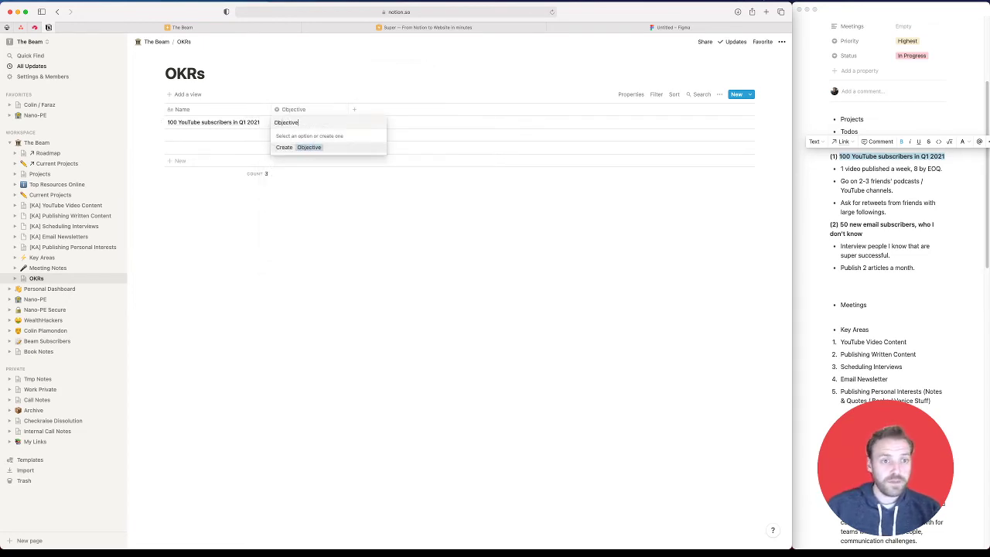
key(Escape)
Add a relation property to the OKRs table that links to The Beam's Key Areas database
click(354, 109)
mouse_move(387, 156)
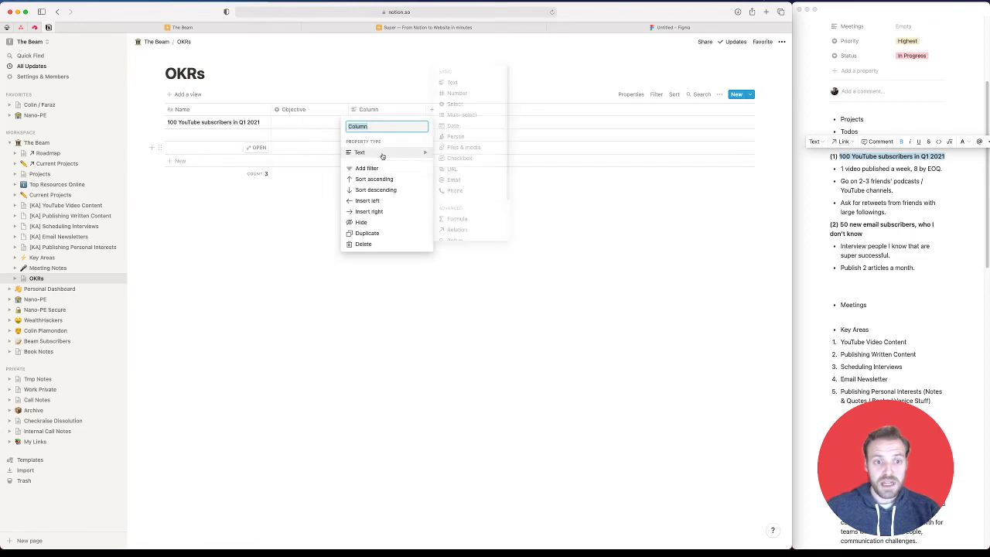
scroll(470, 191, down, 2)
click(464, 183)
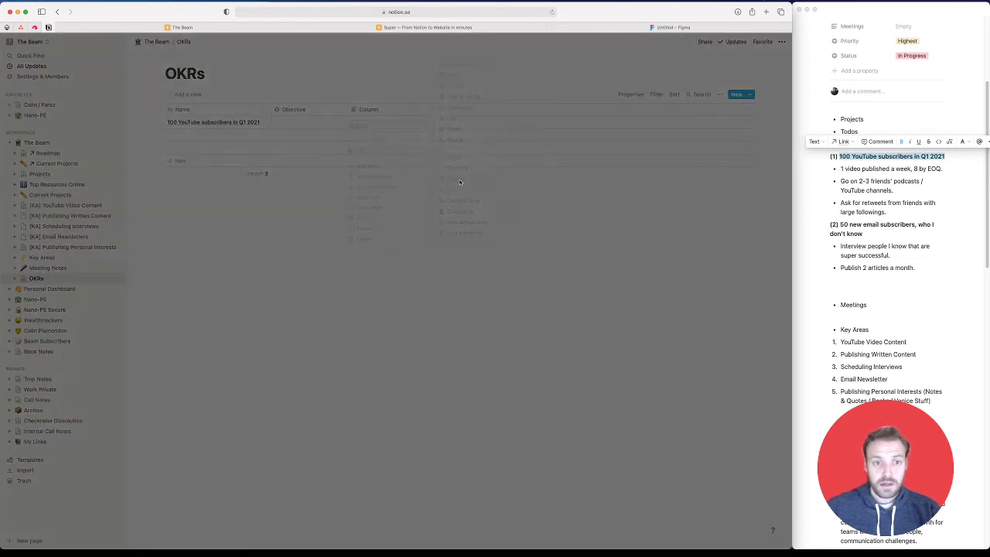
click(392, 293)
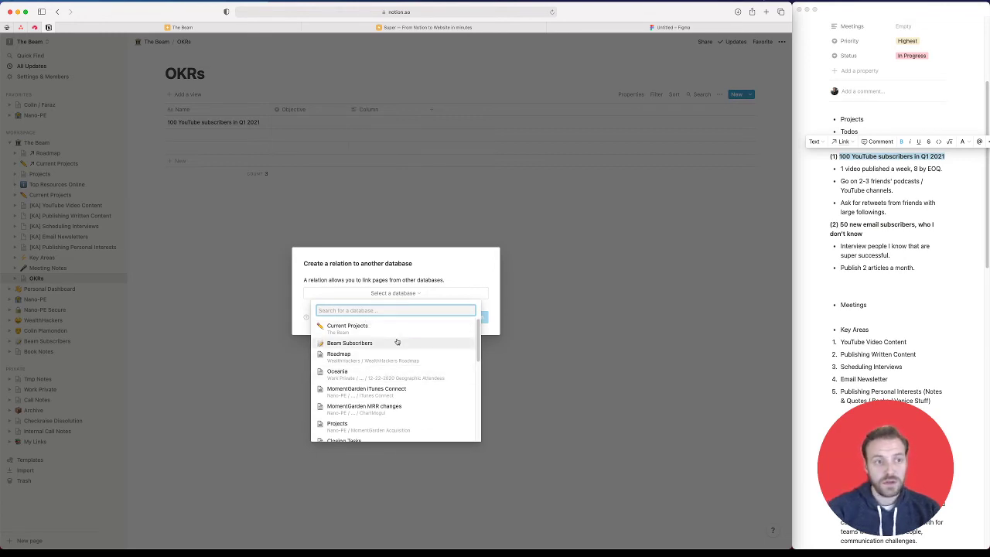
text(key areas)
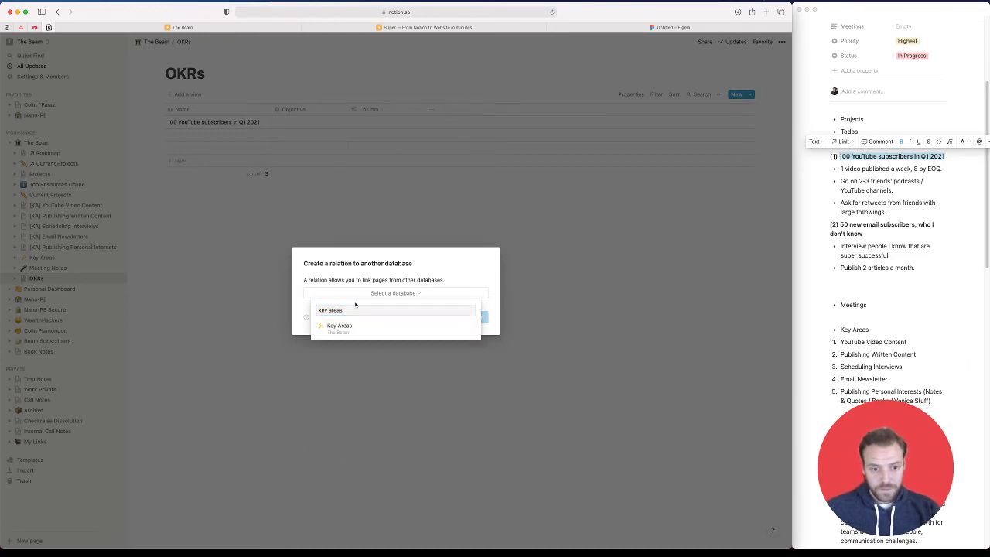
click(350, 324)
click(473, 319)
Rename the new relation property Key Areas
click(319, 122)
key(Escape)
click(382, 113)
text(Key Areas)
key(Return)
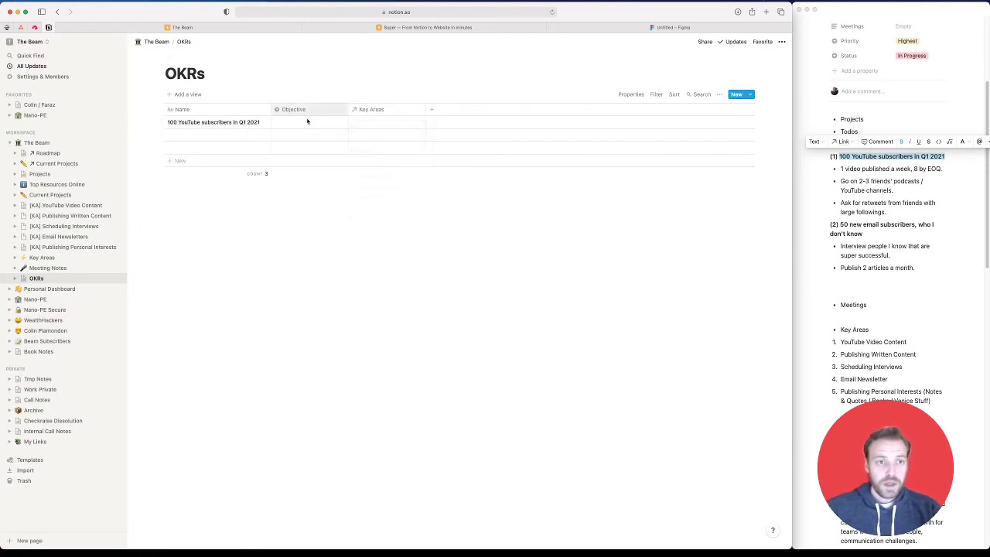
Tag the 100 YouTube subscribers row with a new Objective option, and create a Key Result option in the same property
click(305, 122)
text(Objective)
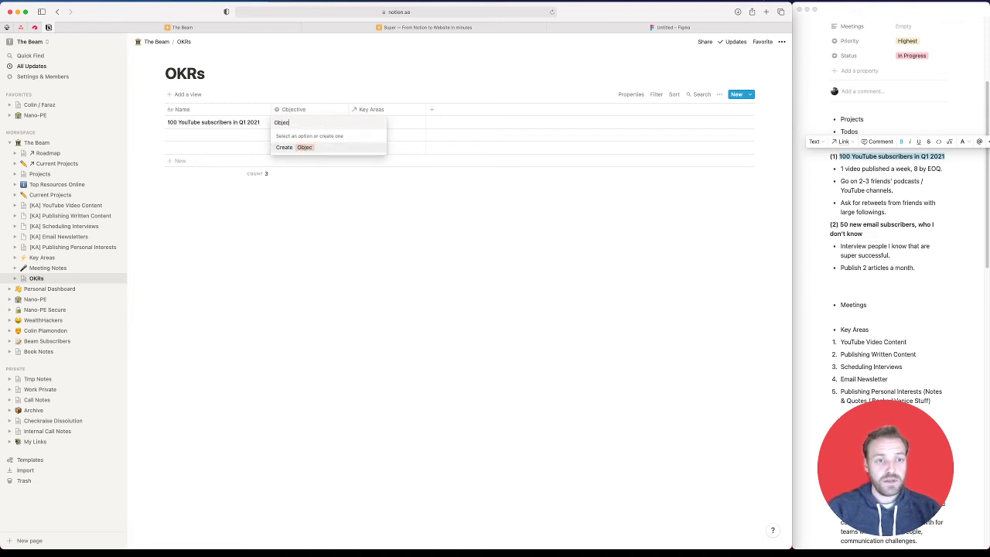
key(Return)
text(y Result)
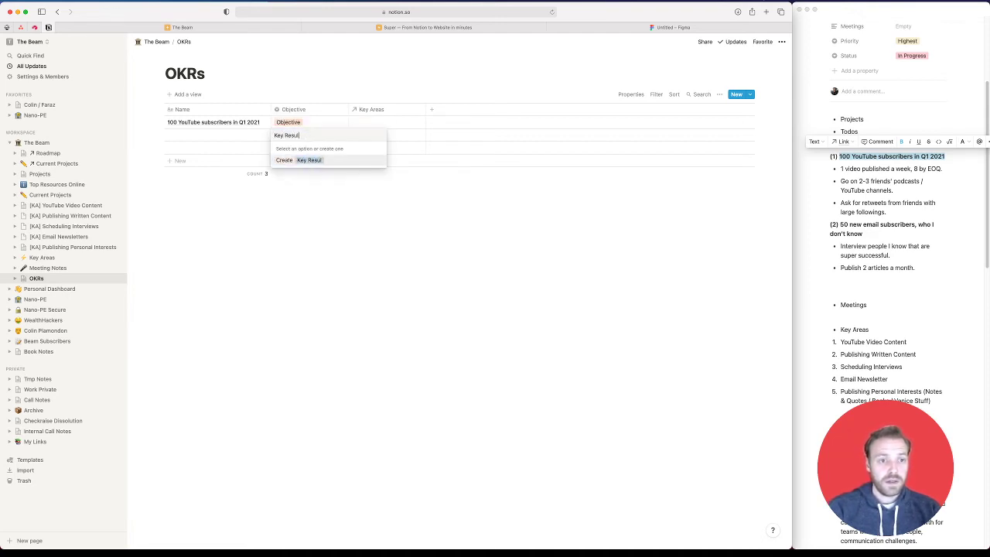
key(Return)
Link the 100 YouTube subscribers objective to the YouTube Video Content key area
key(Up)
key(Right)
key(Up)
key(Return)
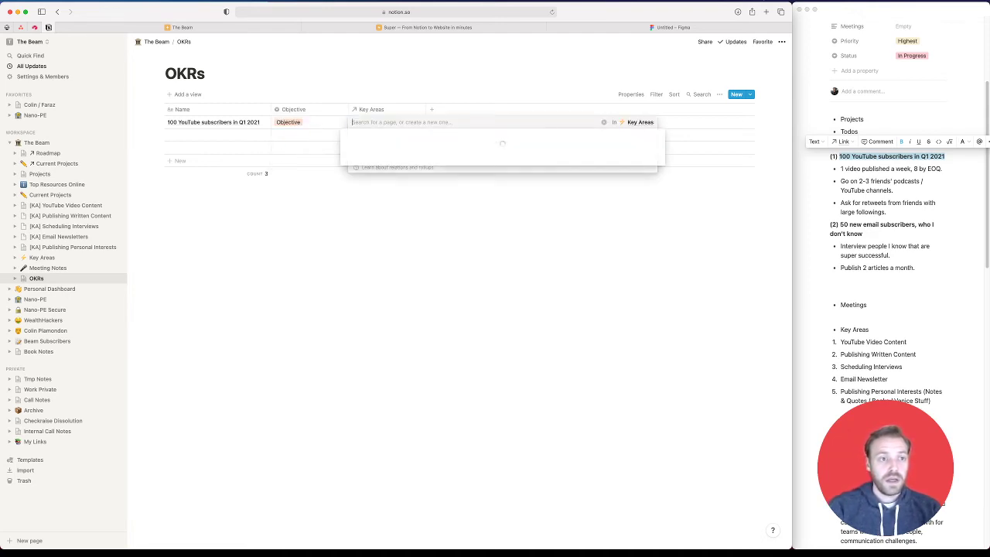
click(387, 146)
key(Escape)
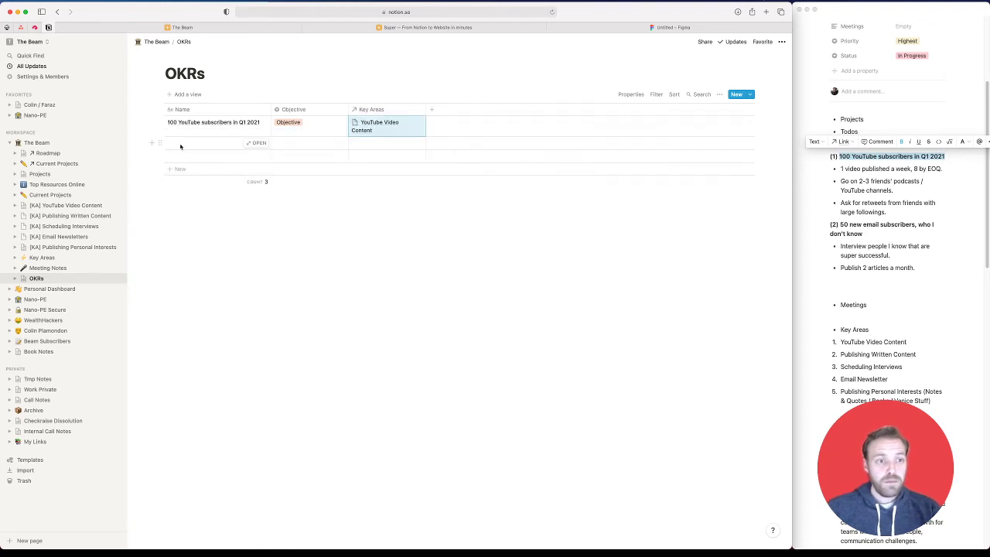
Copy the key result "1 video published a week, 8 by EOQ." from the notes into the second row's name
click(190, 145)
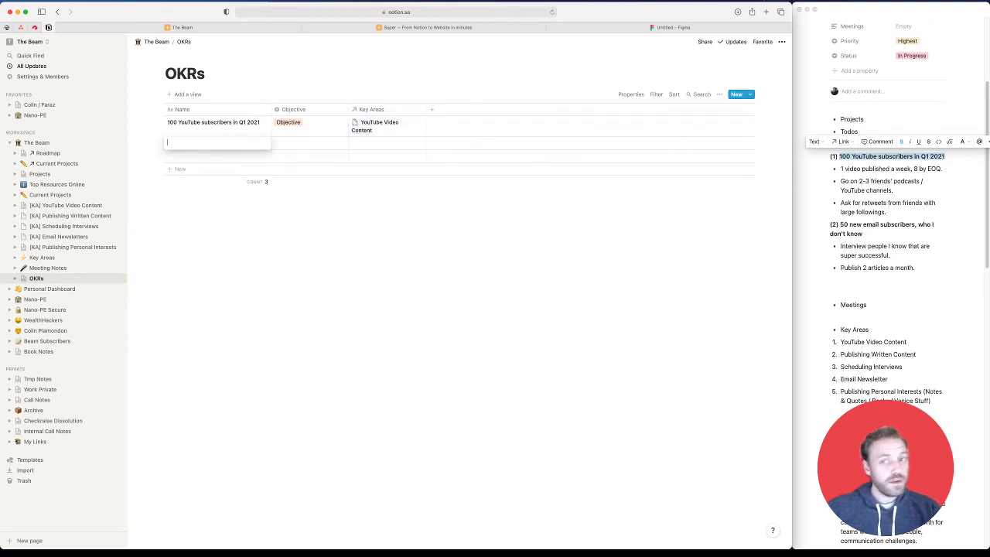
double_click(886, 170)
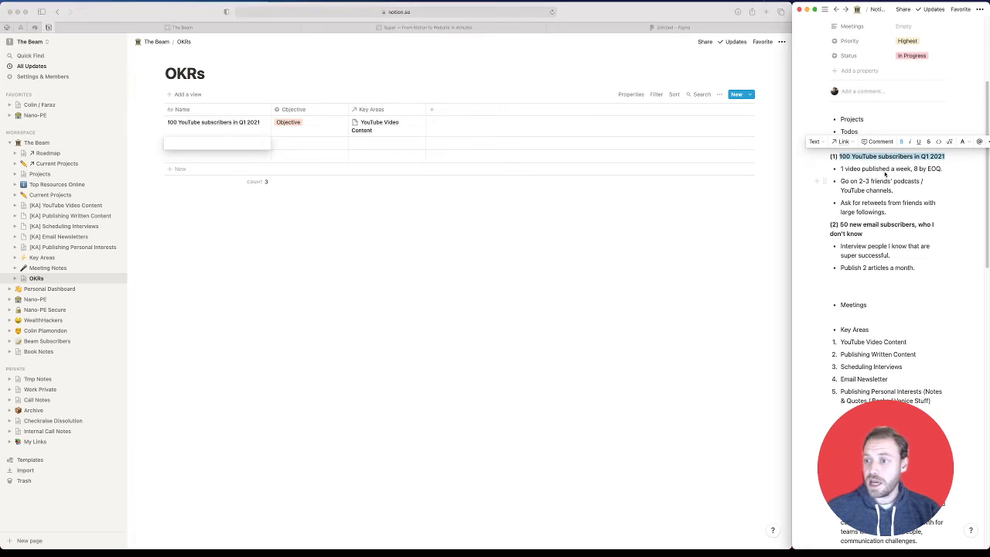
triple_click(886, 172)
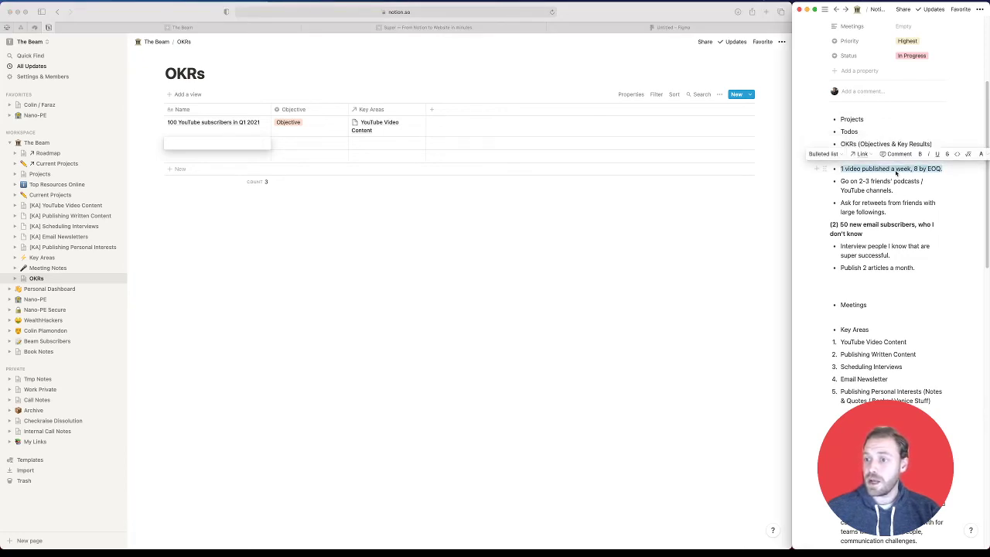
key(super+c)
click(205, 142)
key(super+v)
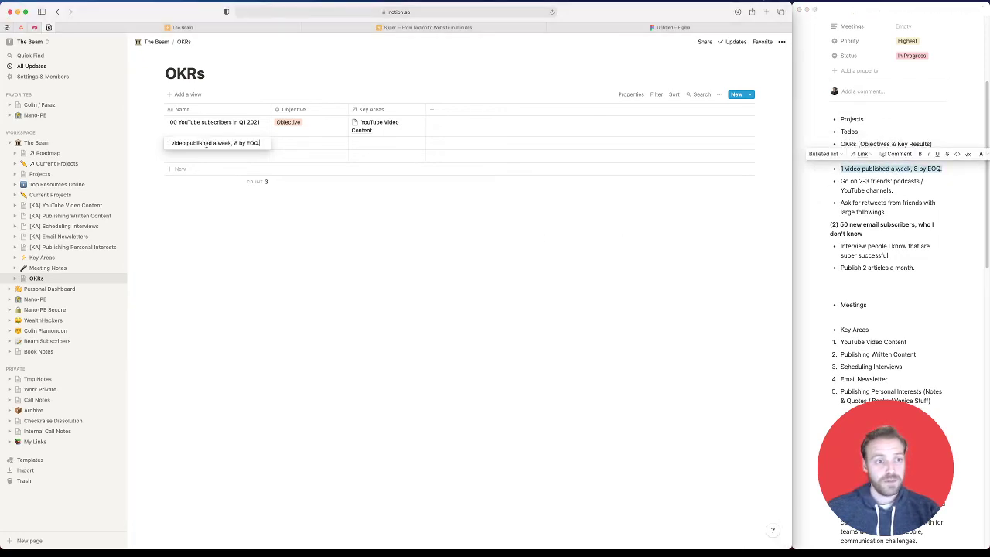
drag(231, 144, 271, 144)
Tag the weekly video row as Key Result and link it to the YouTube Video Content key area
click(299, 150)
click(299, 150)
click(299, 178)
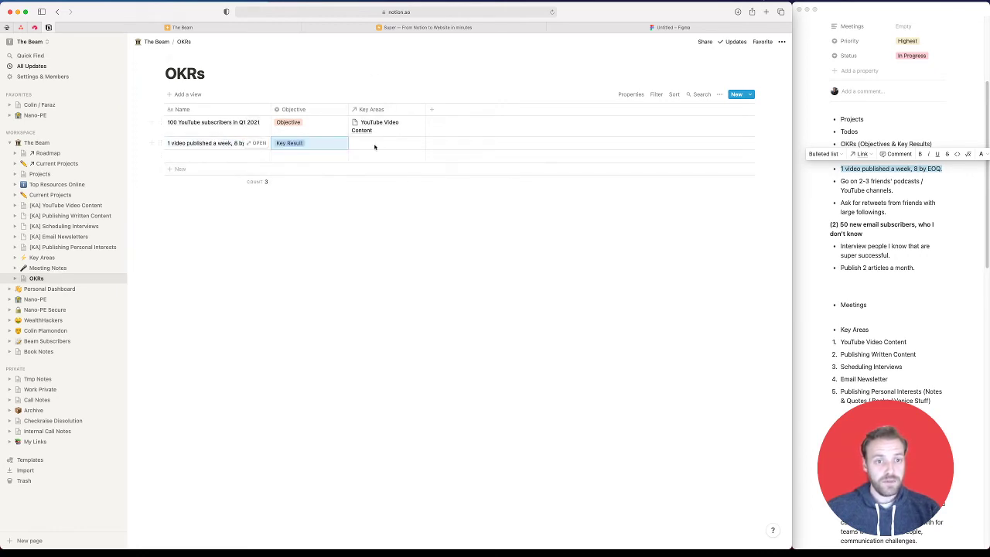
click(376, 145)
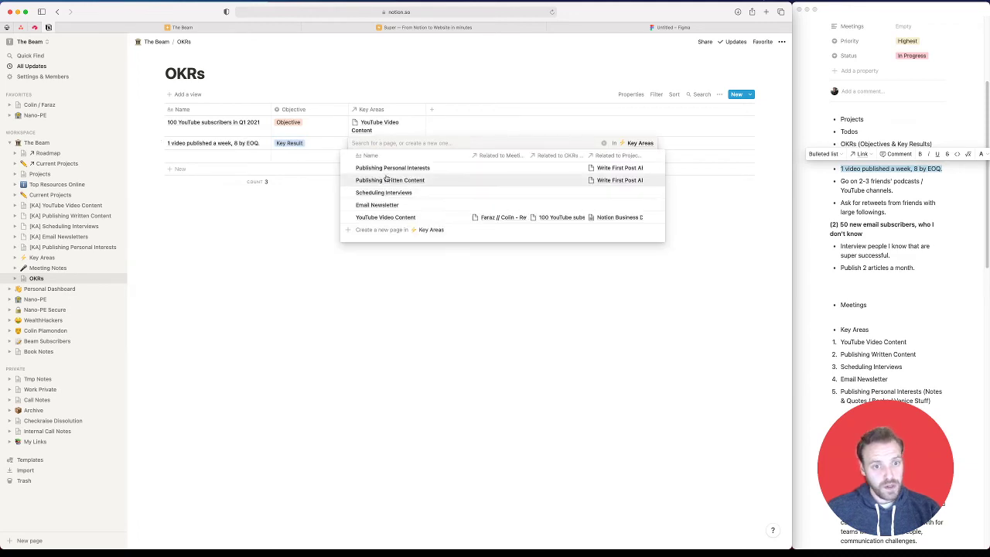
click(385, 217)
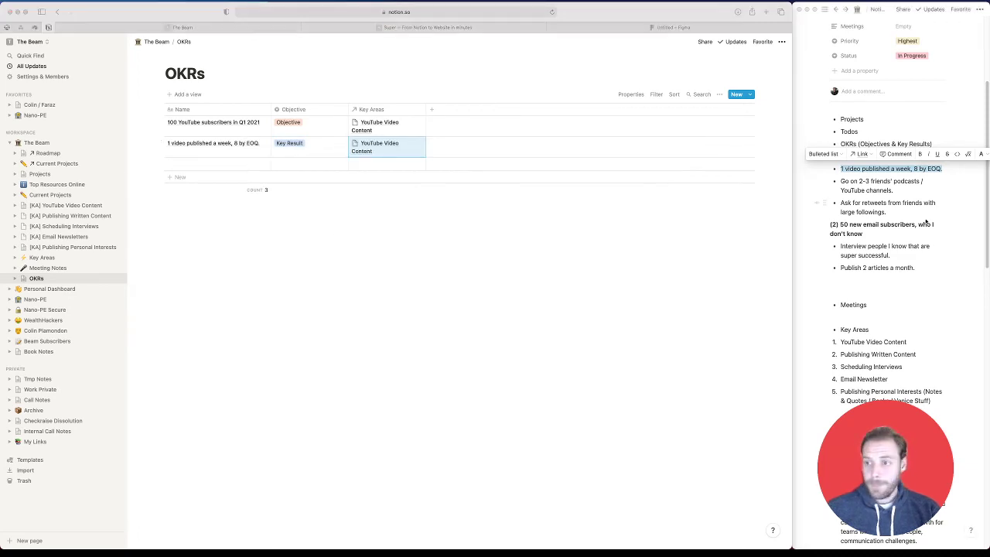
Copy "Go on 2-3 friends' podcasts / YouTube channels." from the notes into the third row's name
click(900, 192)
double_click(905, 182)
triple_click(900, 185)
click(236, 227)
click(211, 166)
key(super+v)
Tag the friends' podcasts row as Key Result and copy the YouTube Video Content key area into it from the row above
click(318, 166)
click(315, 198)
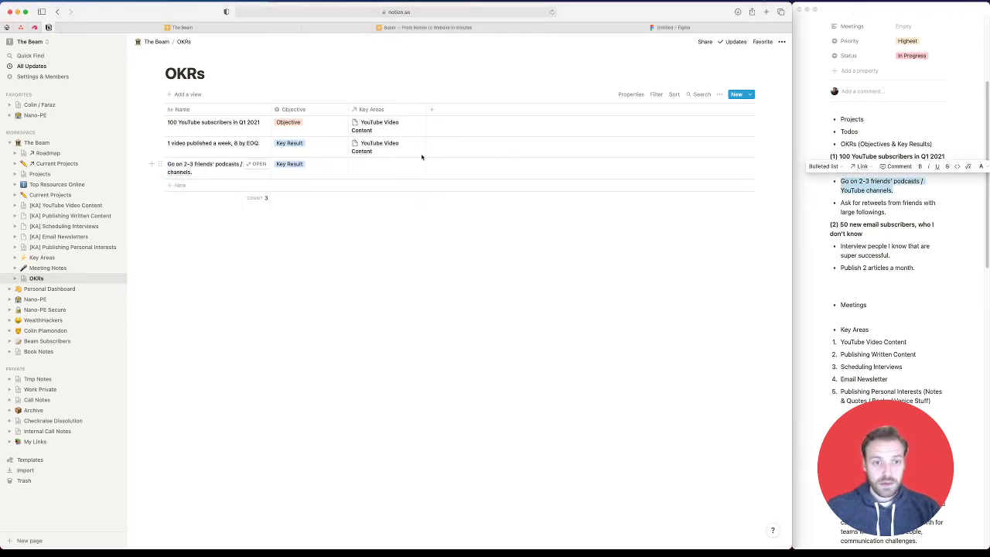
drag(550, 184, 638, 175)
click(387, 169)
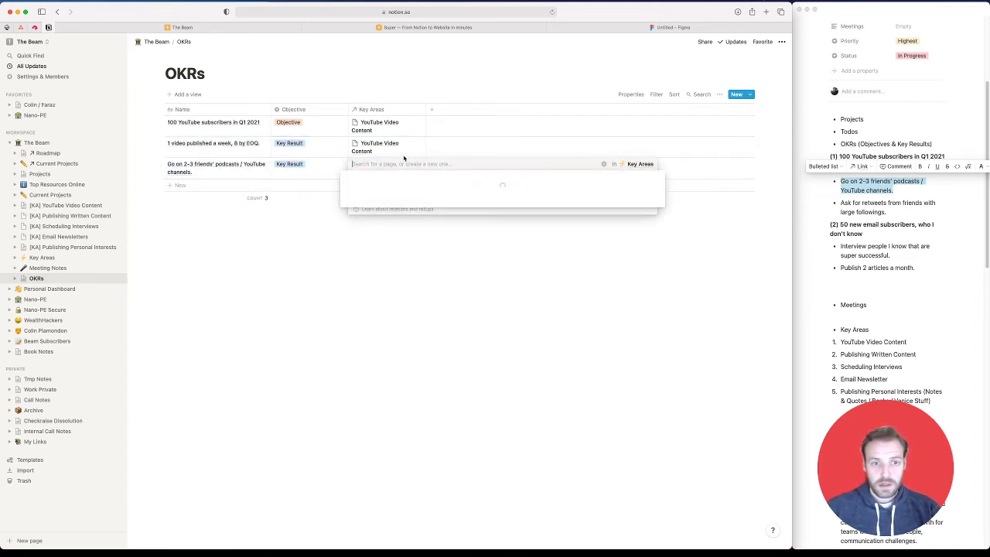
key(Escape)
key(Up)
key(super+c)
key(Down)
key(super+v)
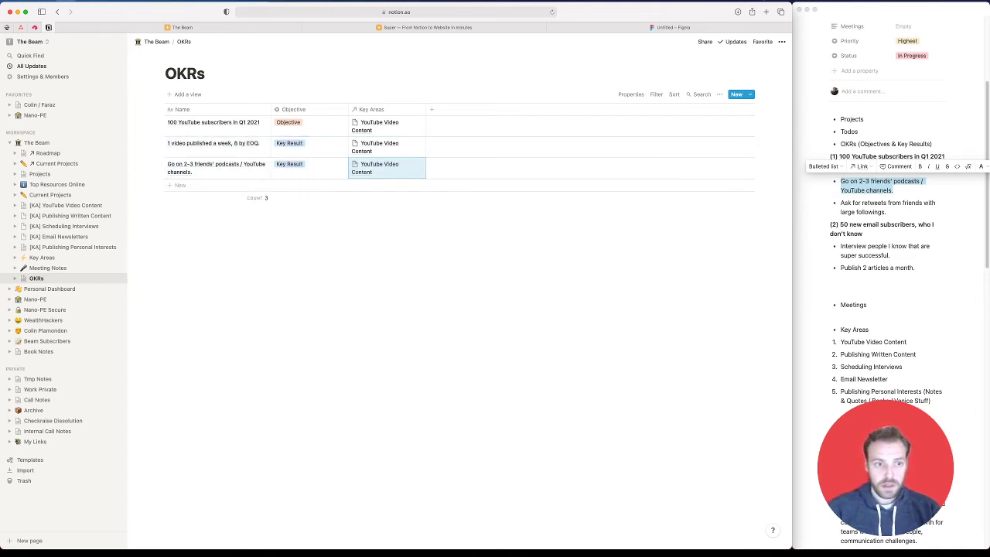
Add a fourth row named "Ask for retweets from friends with large followings.", copied from the notes
click(206, 185)
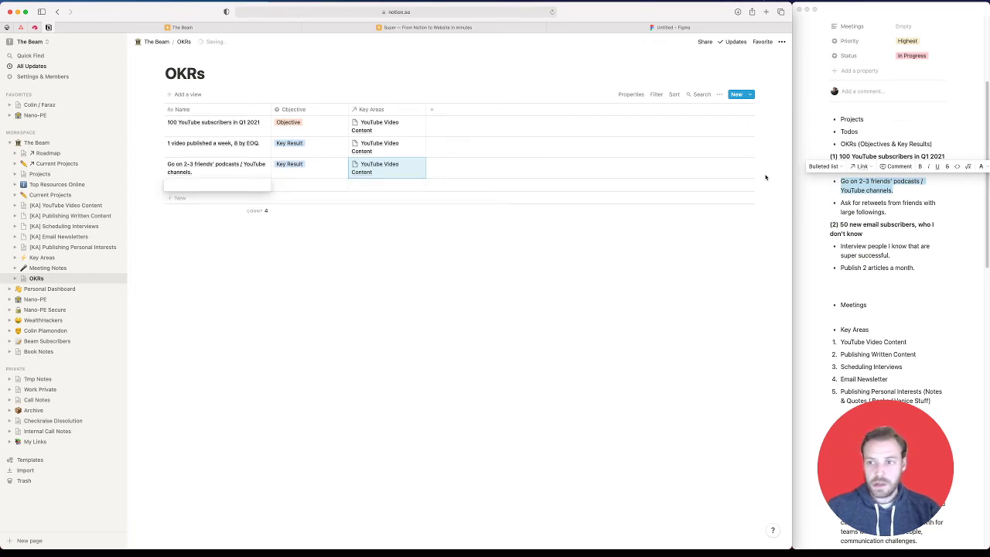
triple_click(877, 209)
key(super+c)
click(214, 191)
key(super+v)
key(Escape)
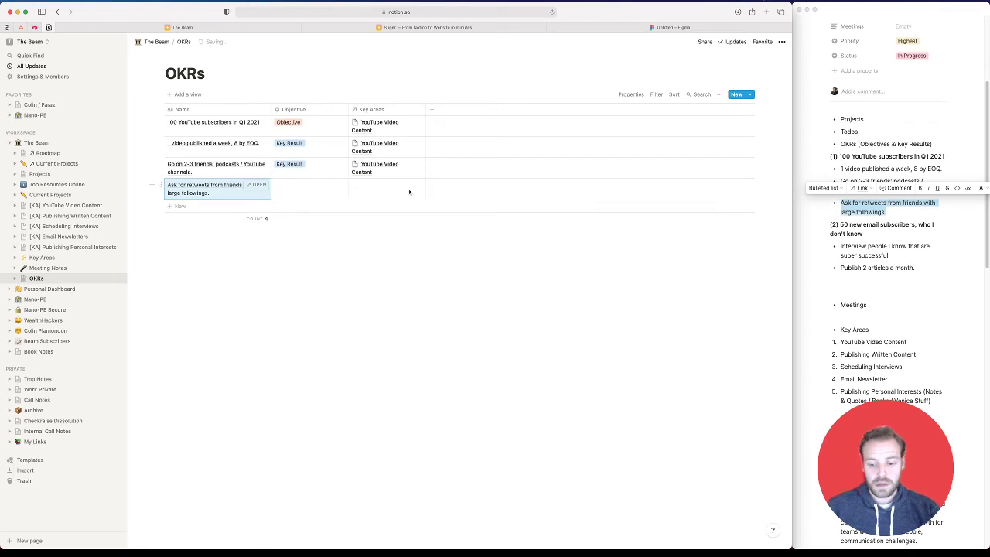
Copy the Key Result tag and the YouTube Video Content key area from the row above into the retweets row
key(Up)
key(Right)
key(Down)
key(super+v)
key(Right)
key(Up)
key(super+c)
key(Down)
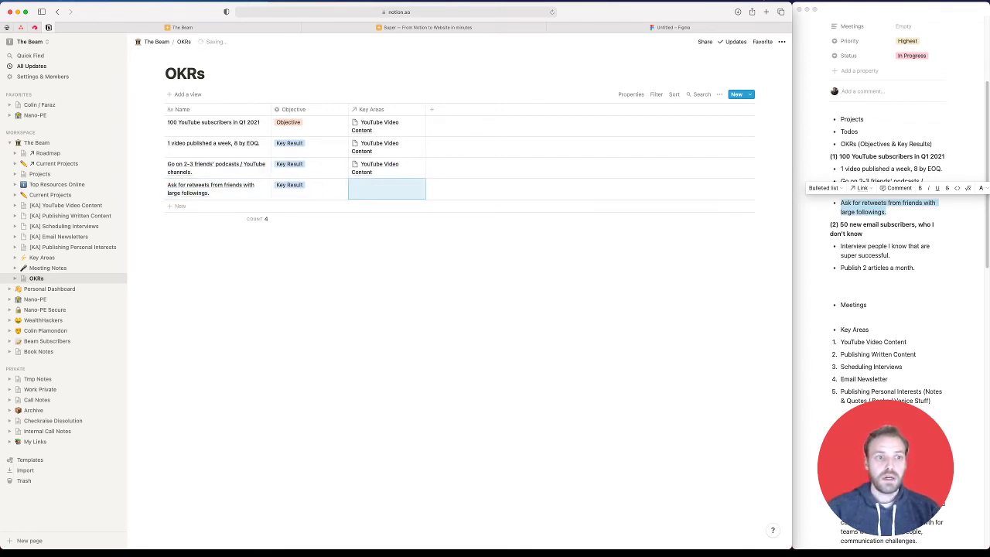
key(super+v)
Reword the podcasts key result as "Go on 3 friends' podcasts / YouTube channels by EOY."
key(Left)
key(Left)
key(Up)
key(Return)
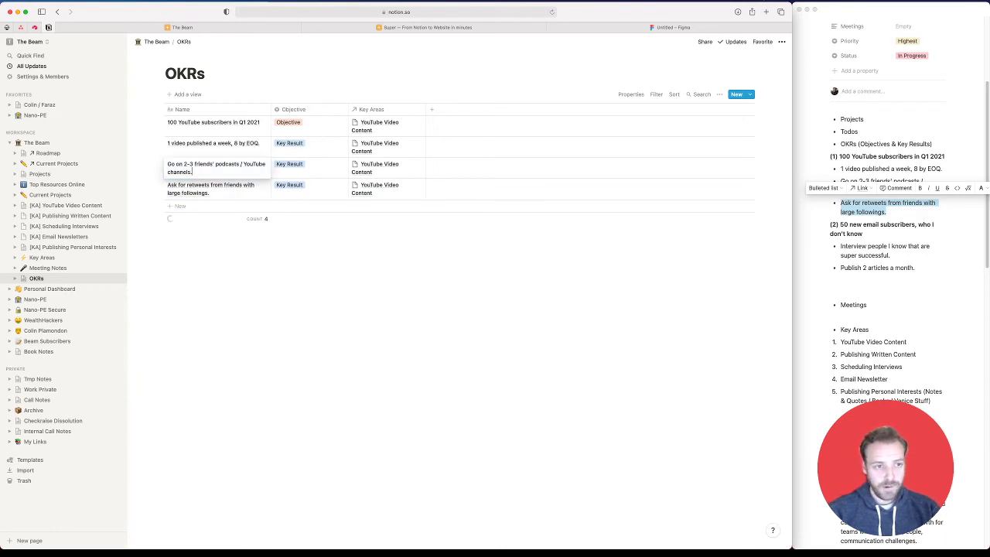
click(190, 164)
key(BackSpace)
key(BackSpace)
key(Down)
text(by EOY)
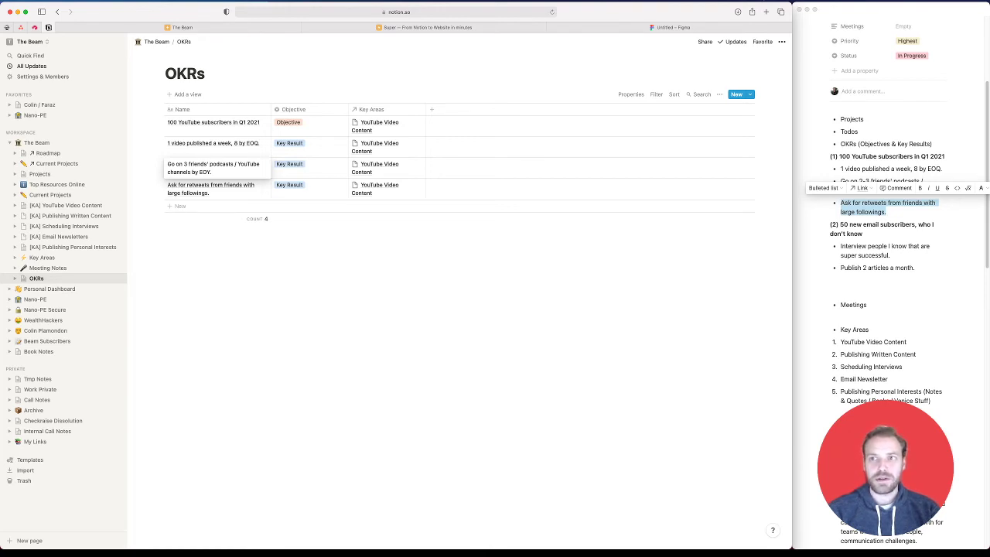
key(shift+alt+Right)
key(shift+alt+Right)
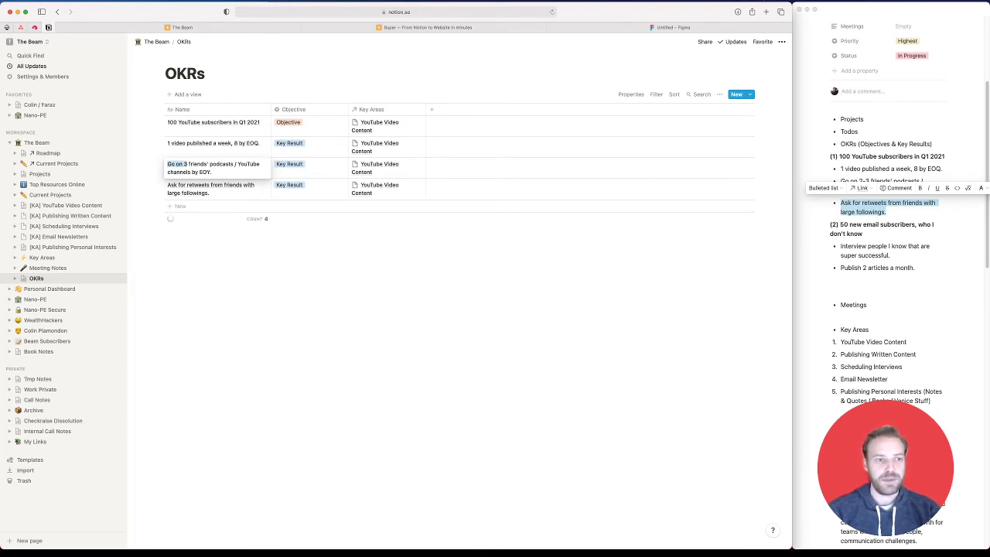
key(Left)
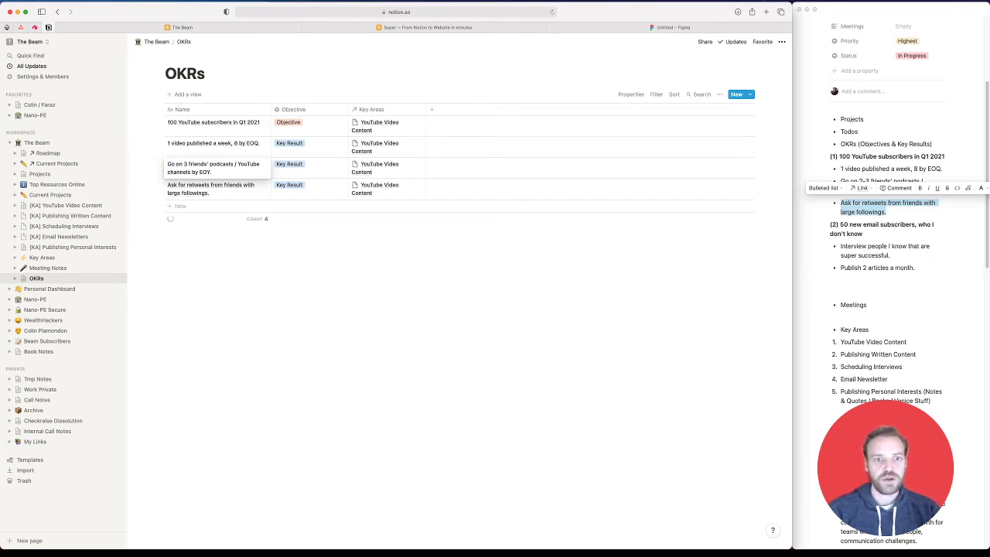
key(Escape)
Reword the retweets key result as "Get 5,000 impressions on 2 different Tweets announcing a Youtube video."
key(Down)
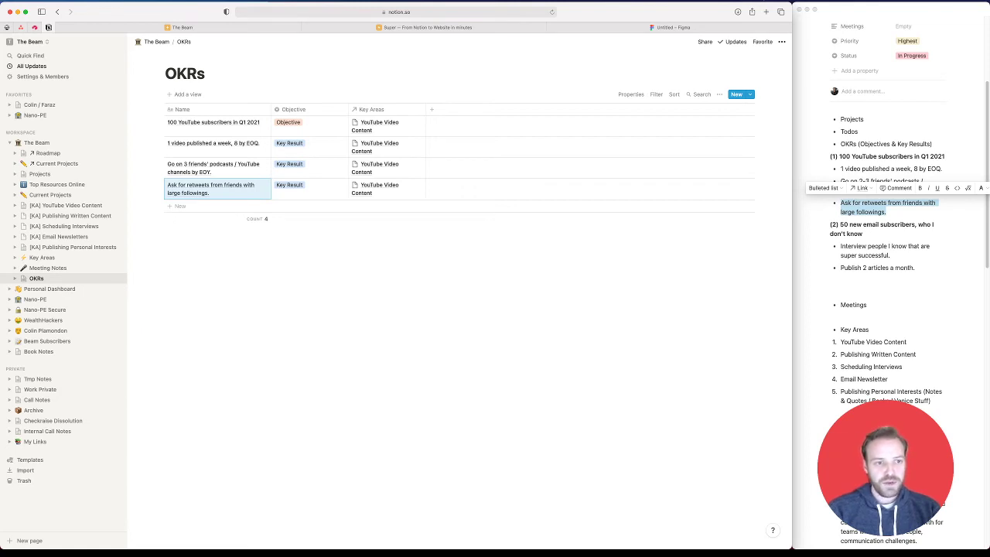
key(Return)
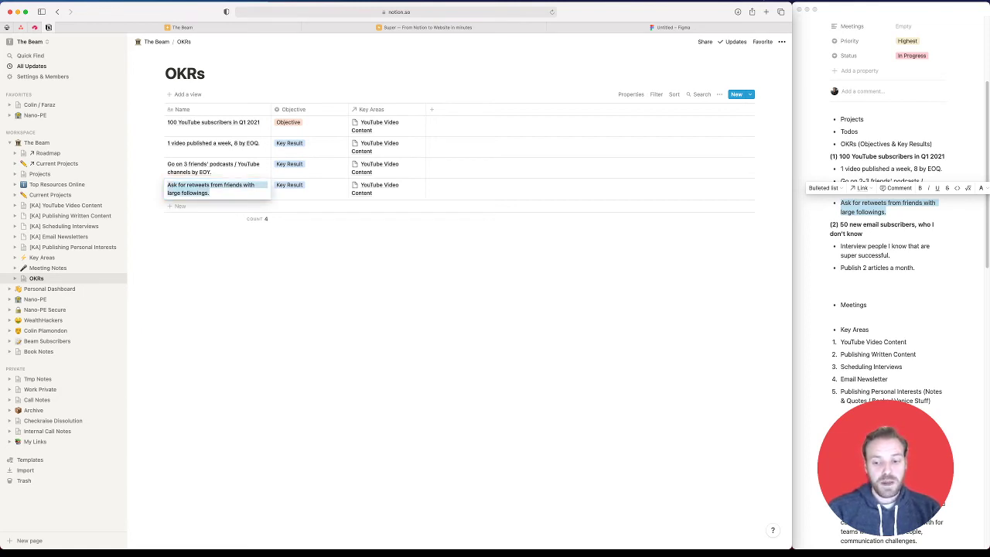
text(Get )
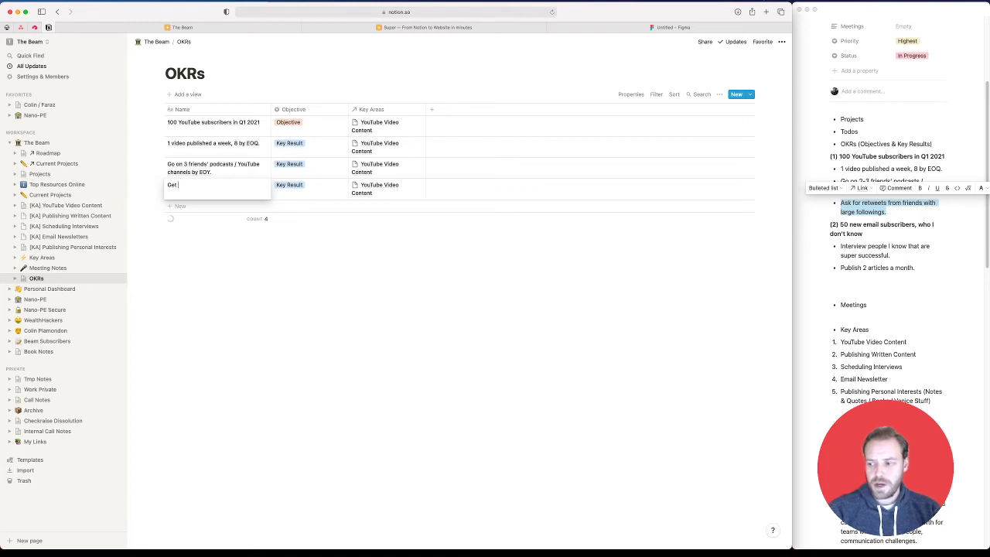
text(5,00)
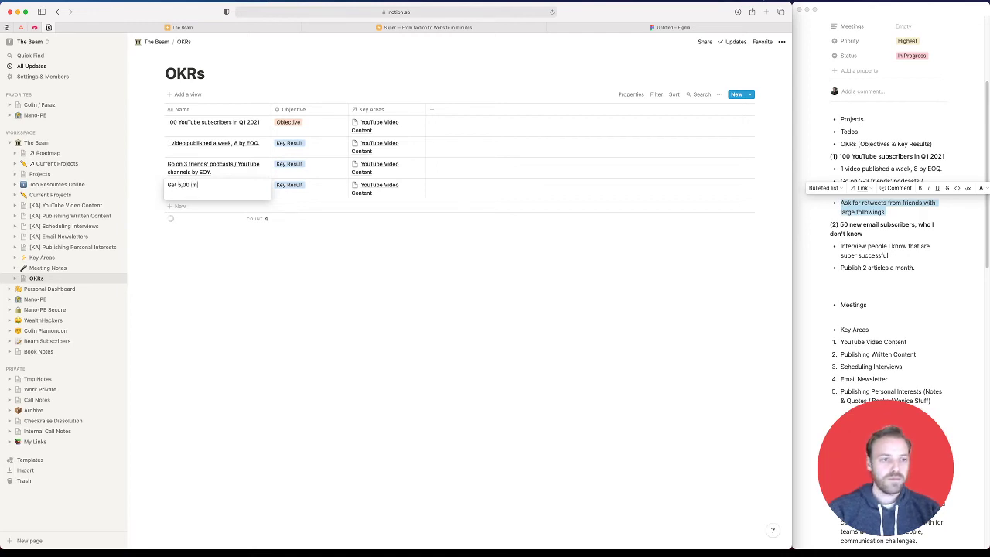
text(0 impressions on )
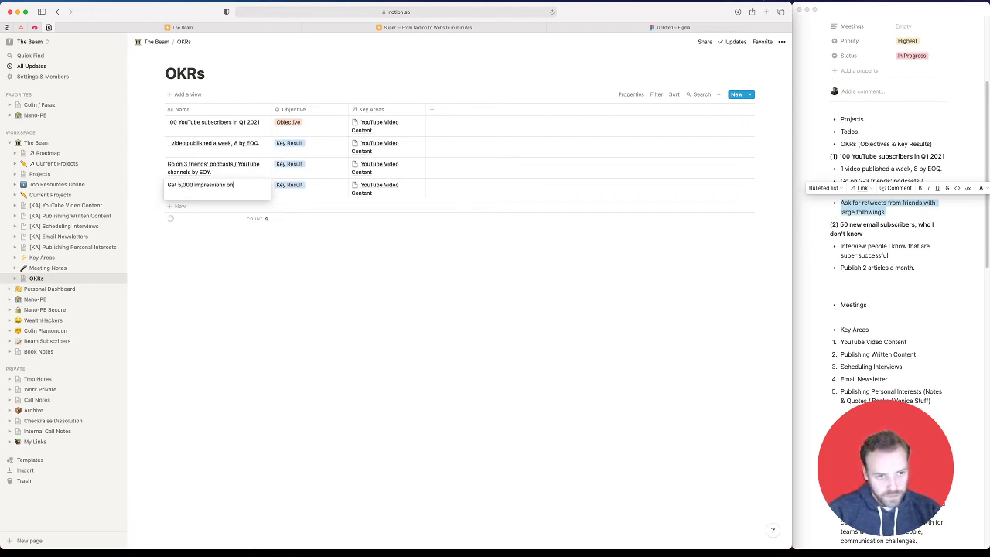
text(2 "YouTube P)
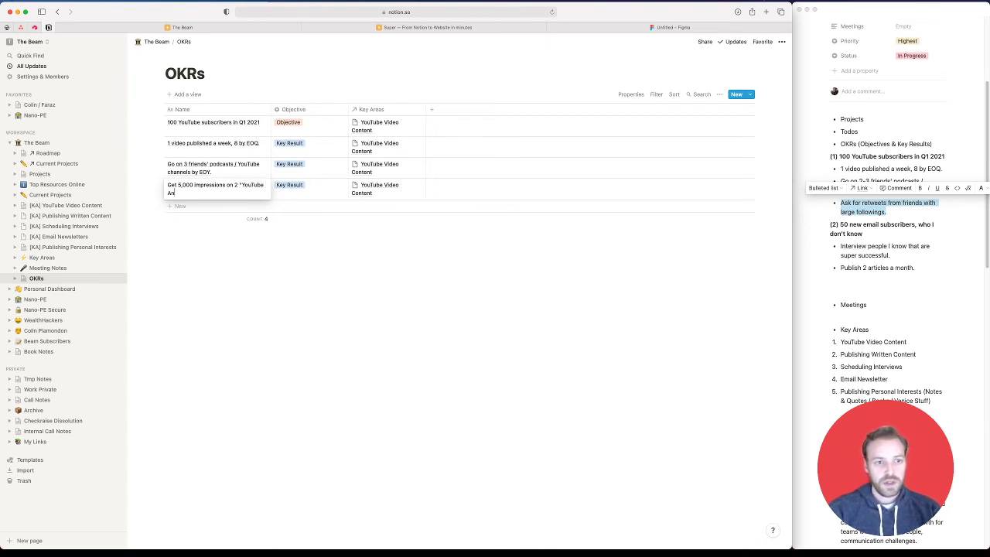
text(osted Twitter)
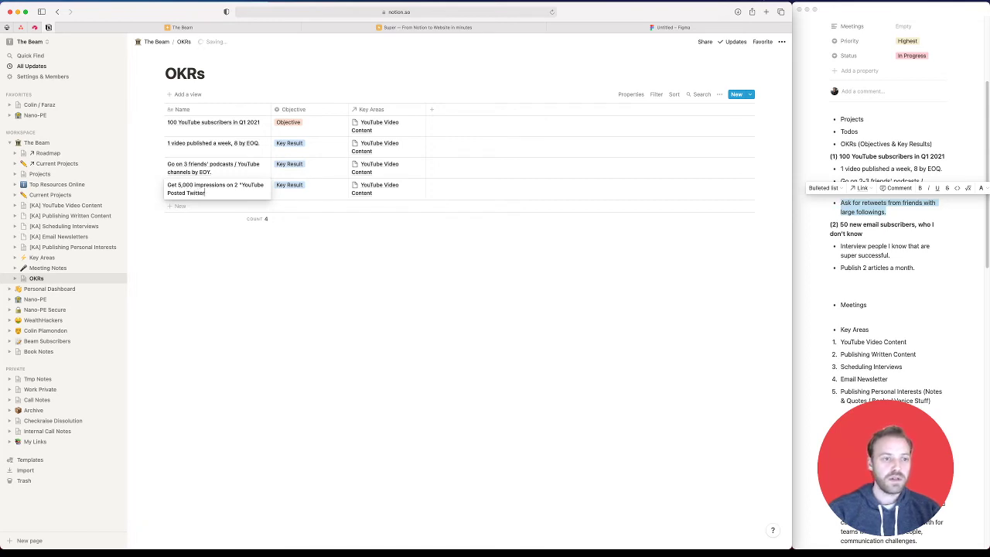
key(alt+BackSpace)
key(alt+BackSpace)
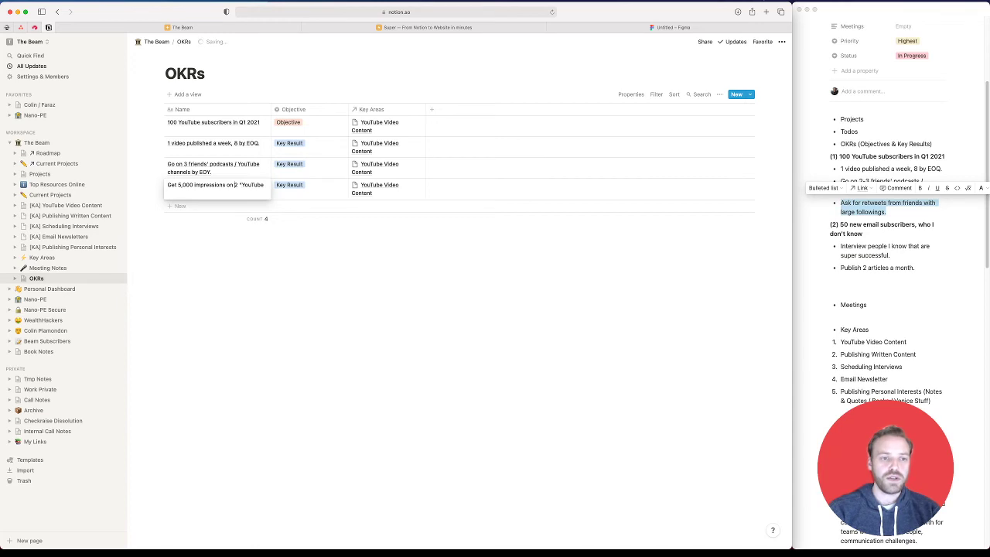
text(different Tweets )
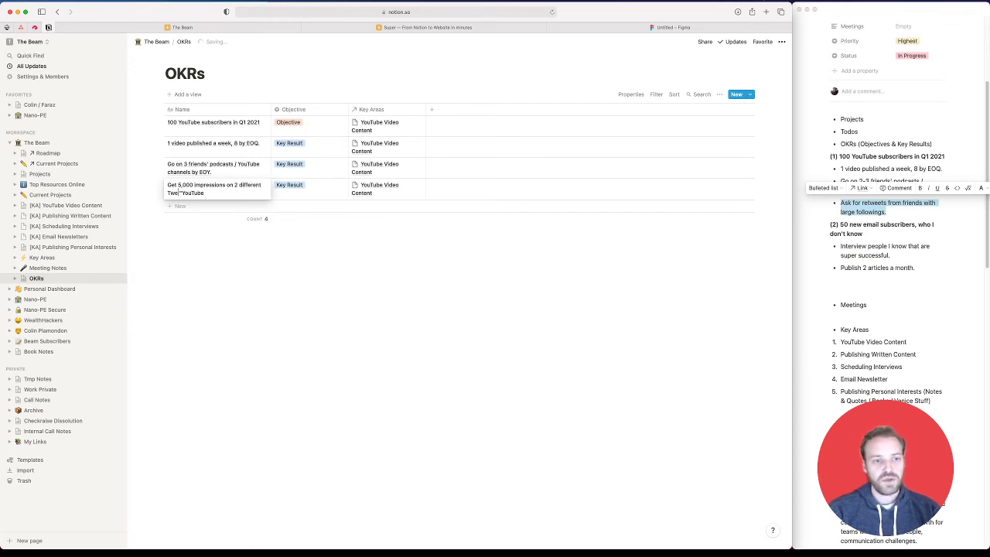
text(announcing)
key(alt+BackSpace)
text(announcing a Youtube )
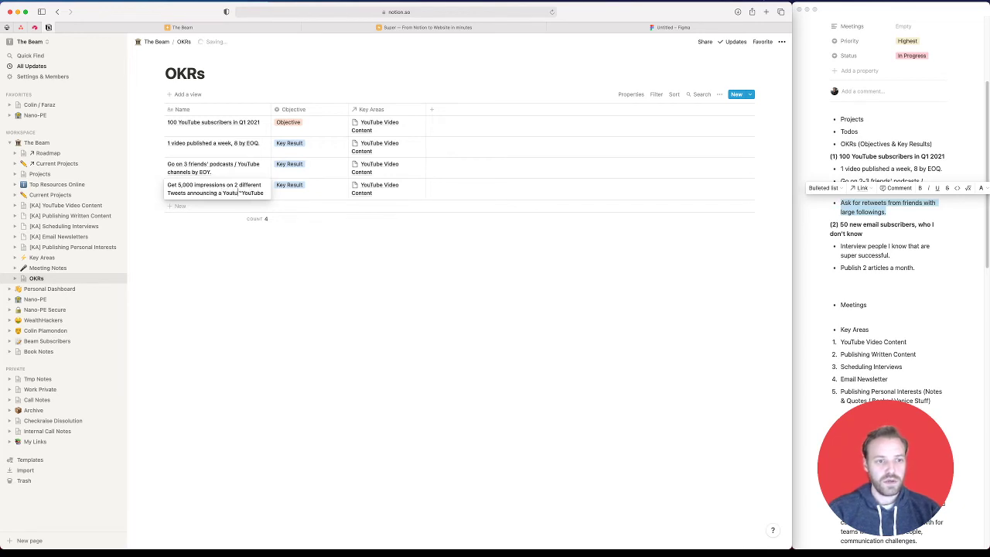
text(video )
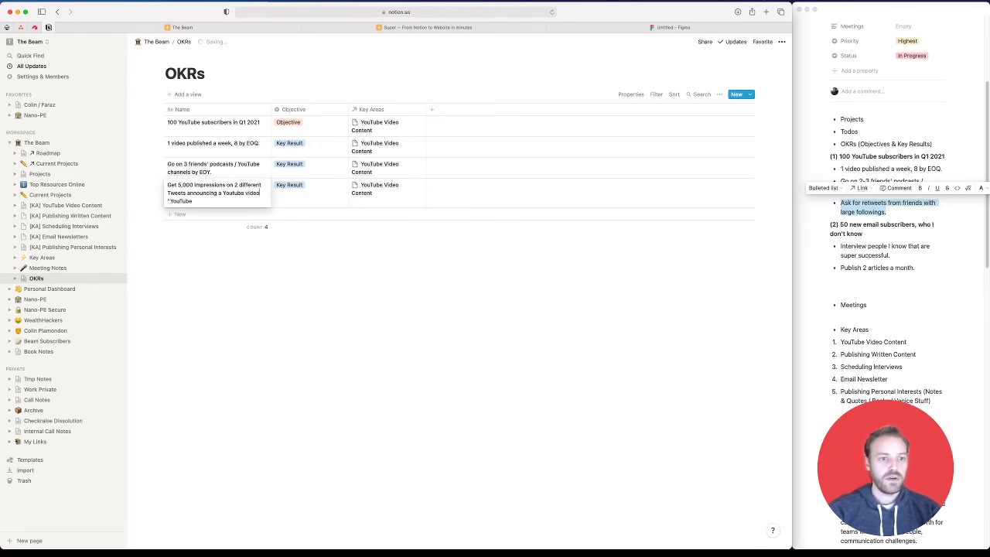
text(.)
key(Delete)
key(Delete)
key(Delete)
key(Delete)
key(Delete)
key(Delete)
key(Delete)
key(Delete)
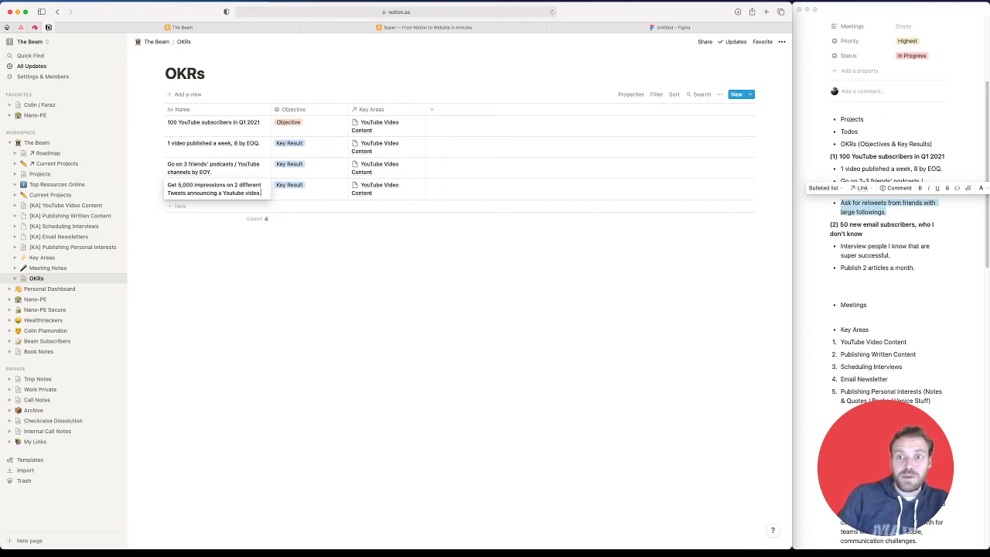
key(Escape)
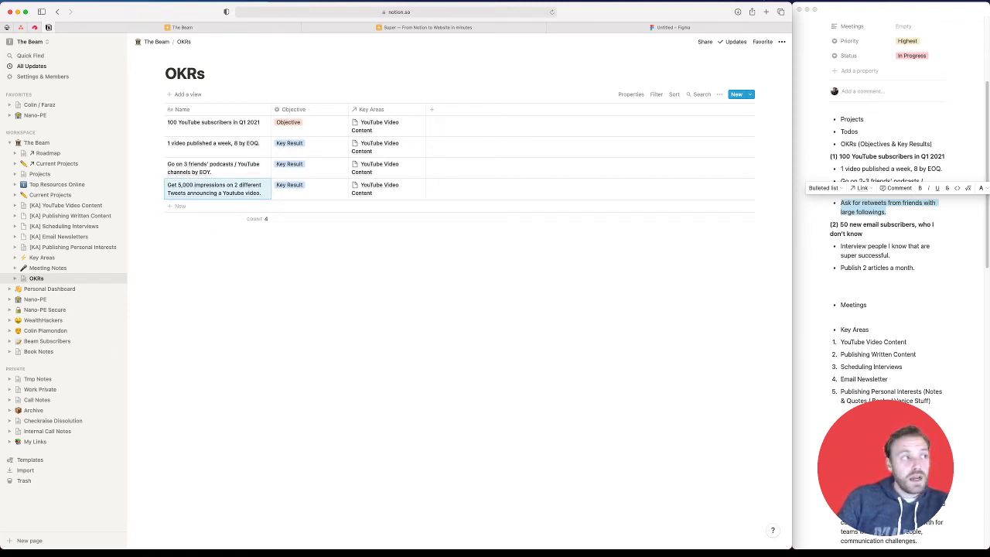
Correct the spelling to "YouTube" in the impressions key result and extend its ending with ", with 3 retweets you asked for."
click(225, 186)
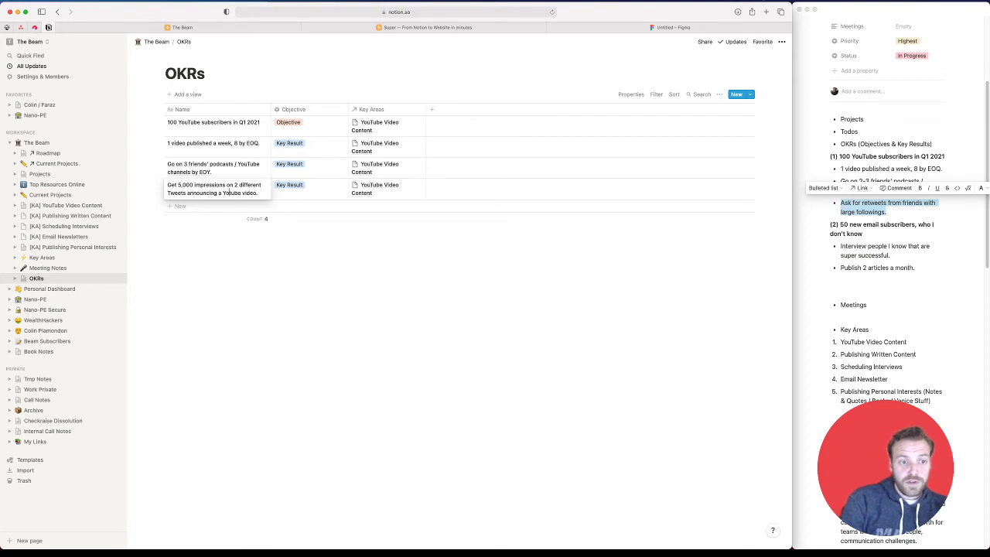
text(, where 3 retweets from frien)
key(alt+BackSpace)
key(alt+BackSpace)
key(alt+BackSpace)
key(BackSpace)
key(BackSpace)
key(BackSpace)
text(.)
key(alt+BackSpace)
text(wi)
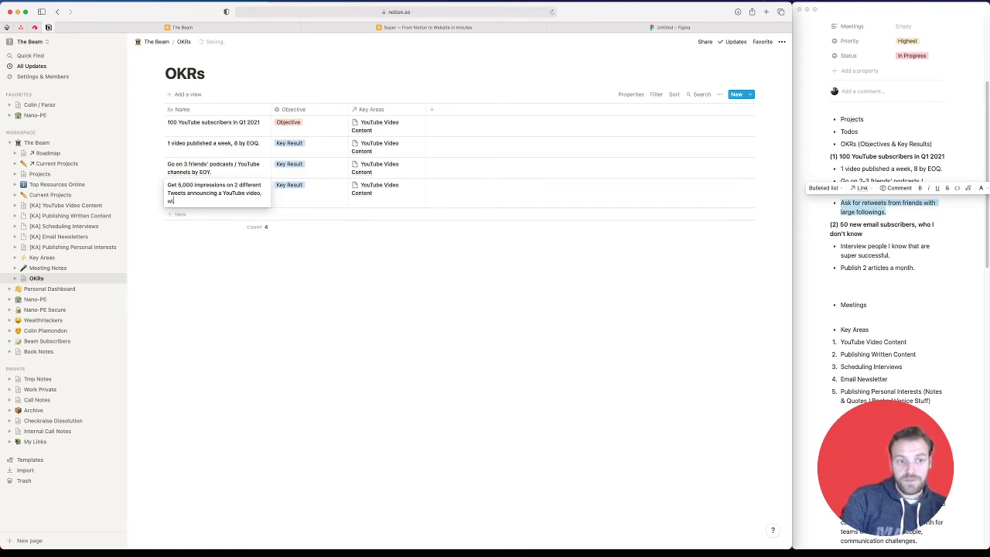
text(th 3 retweets you asked for.)
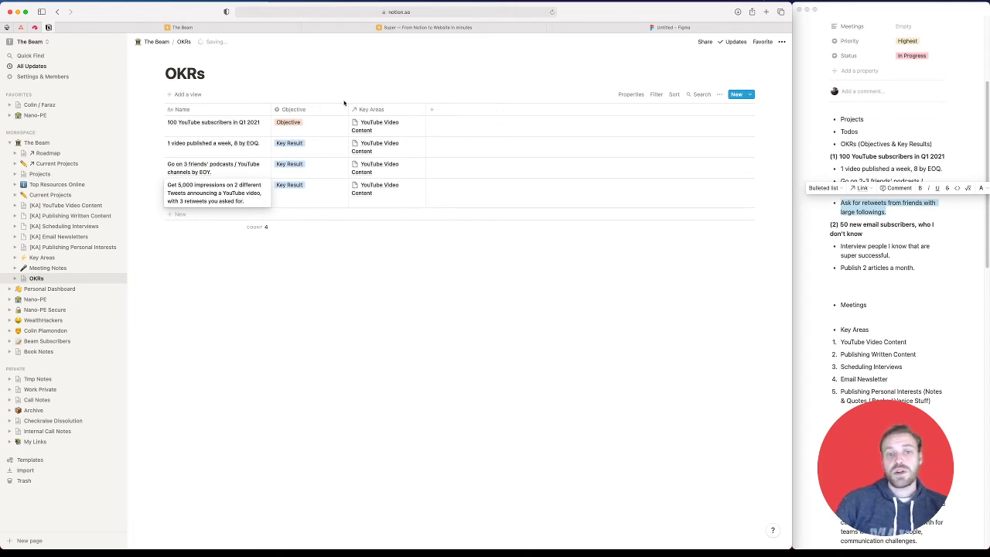
key(Escape)
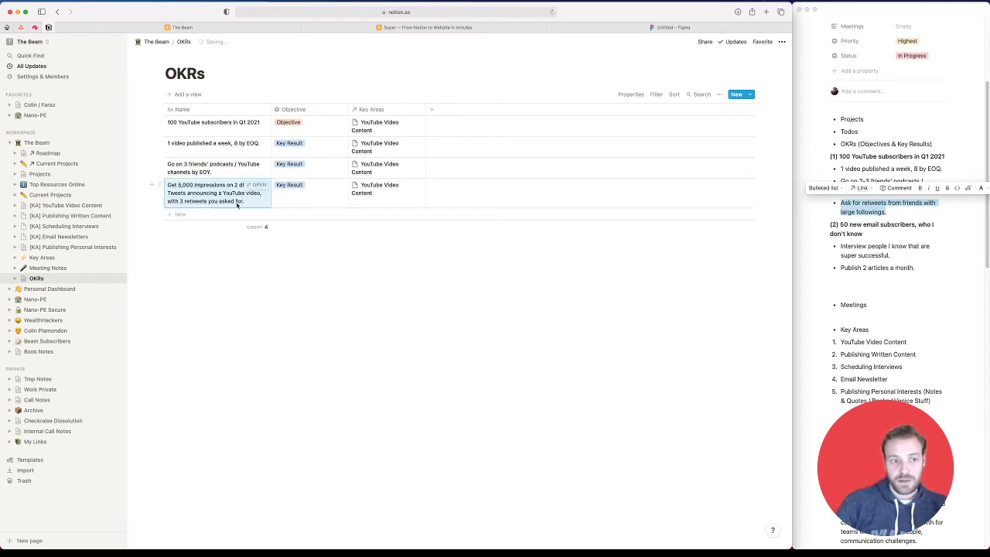
click(219, 250)
click(896, 248)
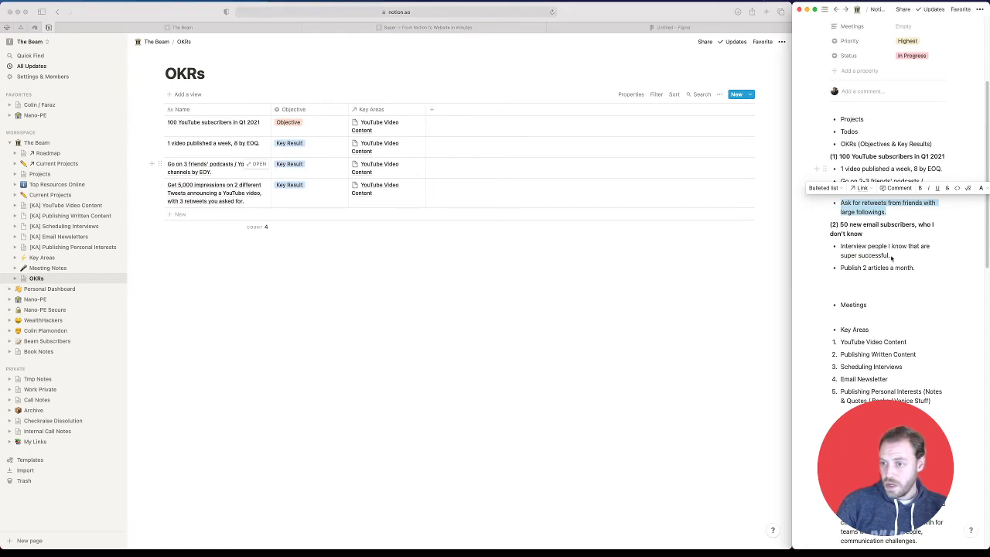
scroll(853, 340, down, 5)
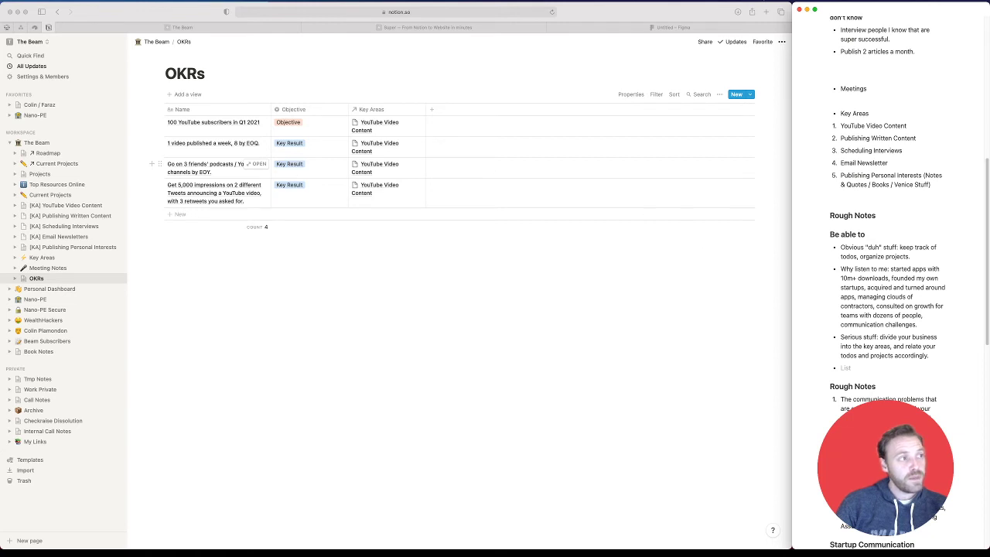
Add a Parent Objective relation column linking The Beam's OKRs database to itself, synced both ways through a new property
click(432, 109)
click(432, 109)
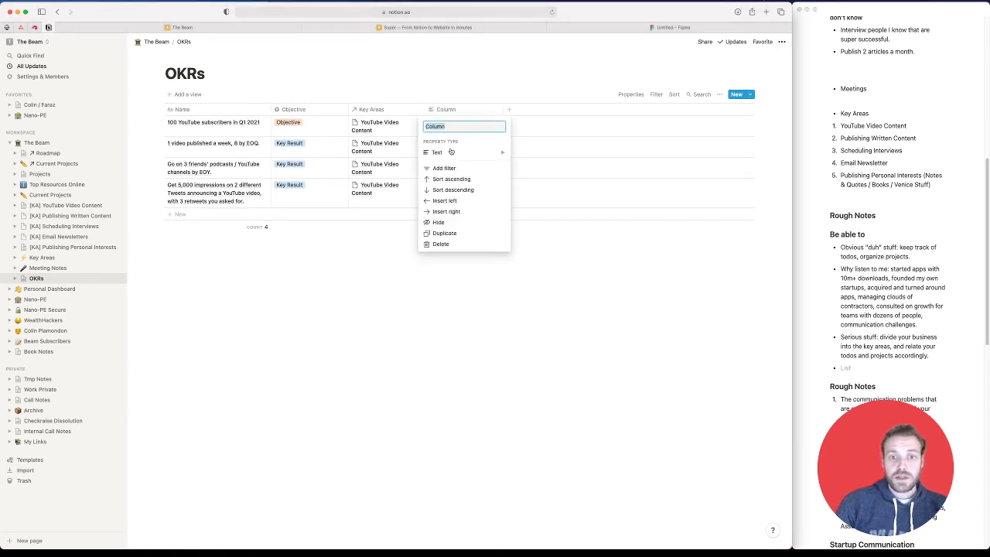
text(Parent Objective)
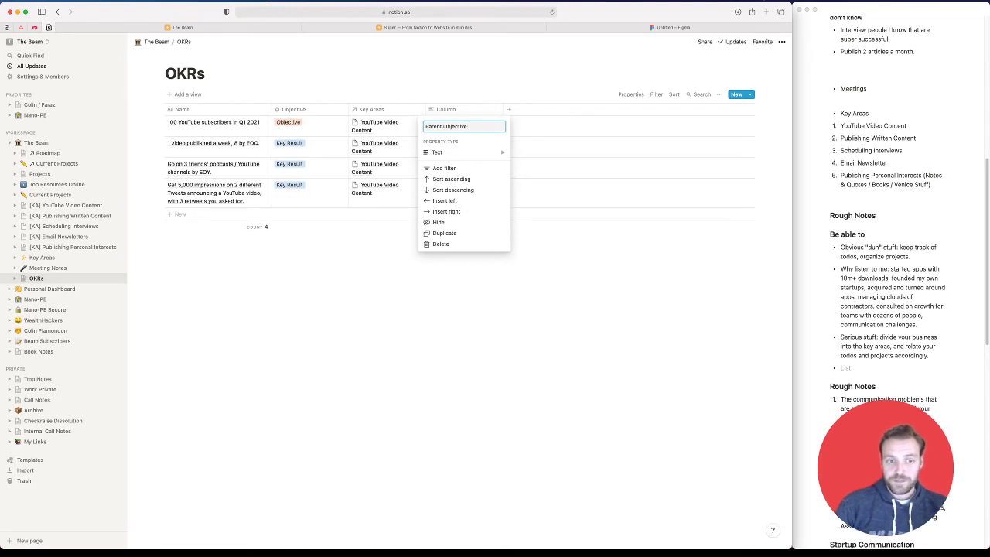
mouse_move(470, 153)
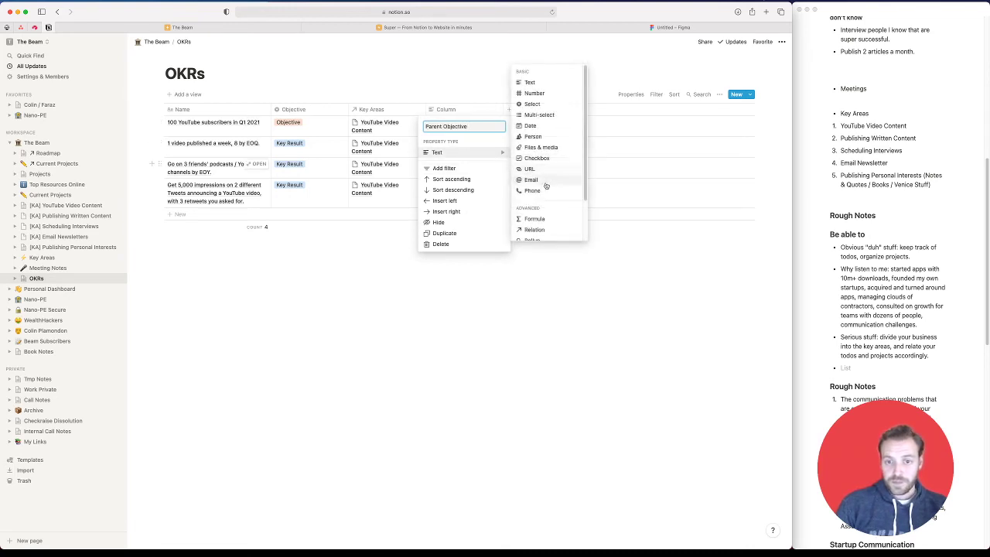
click(532, 229)
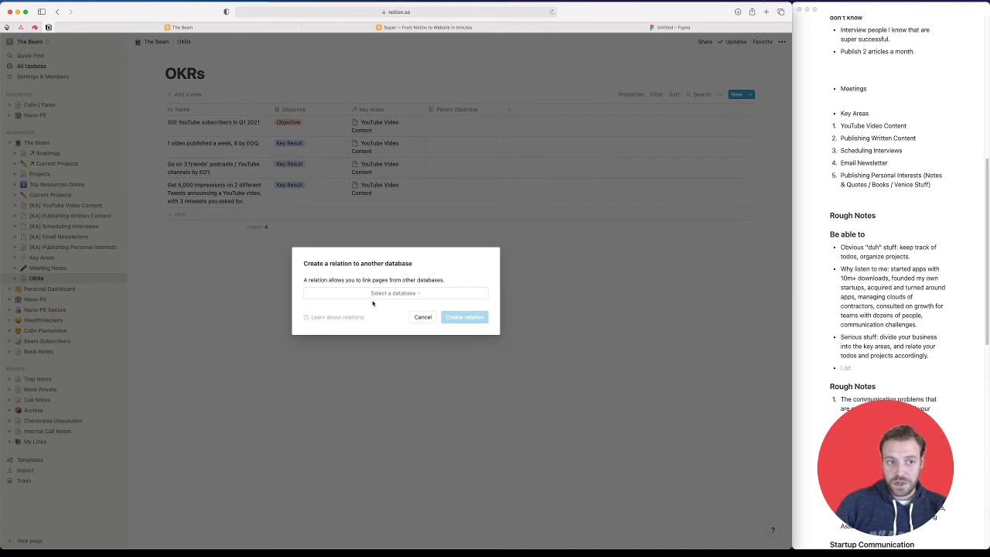
click(375, 298)
text(okr)
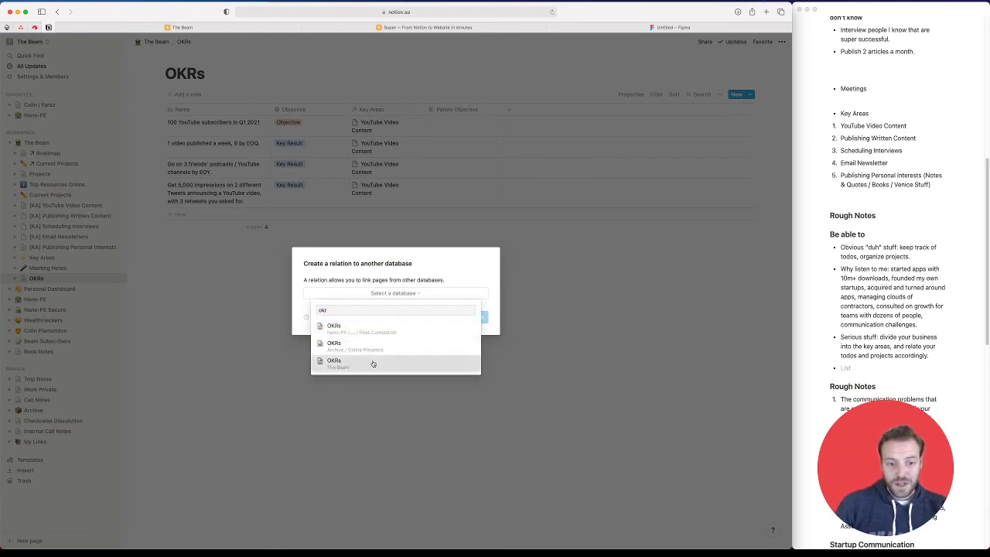
click(372, 363)
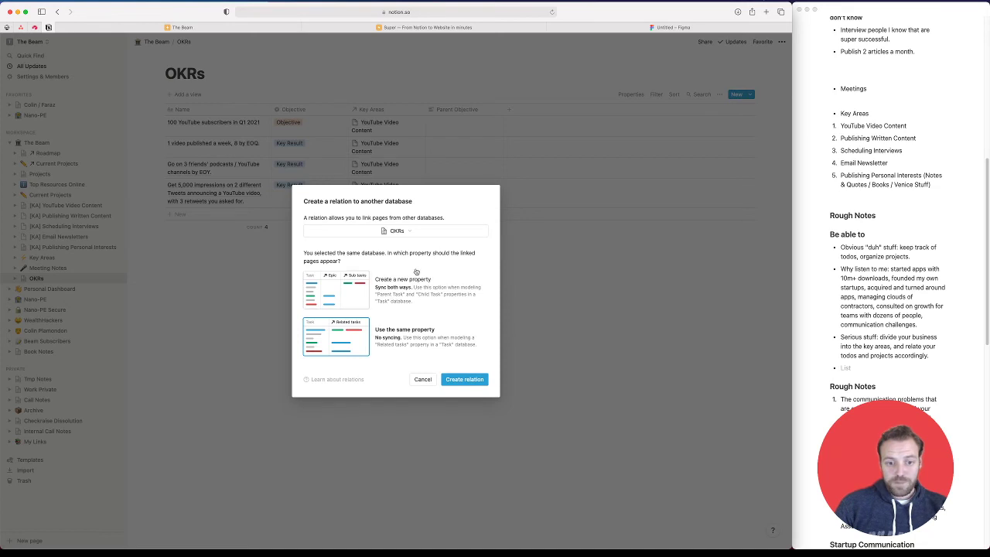
click(421, 303)
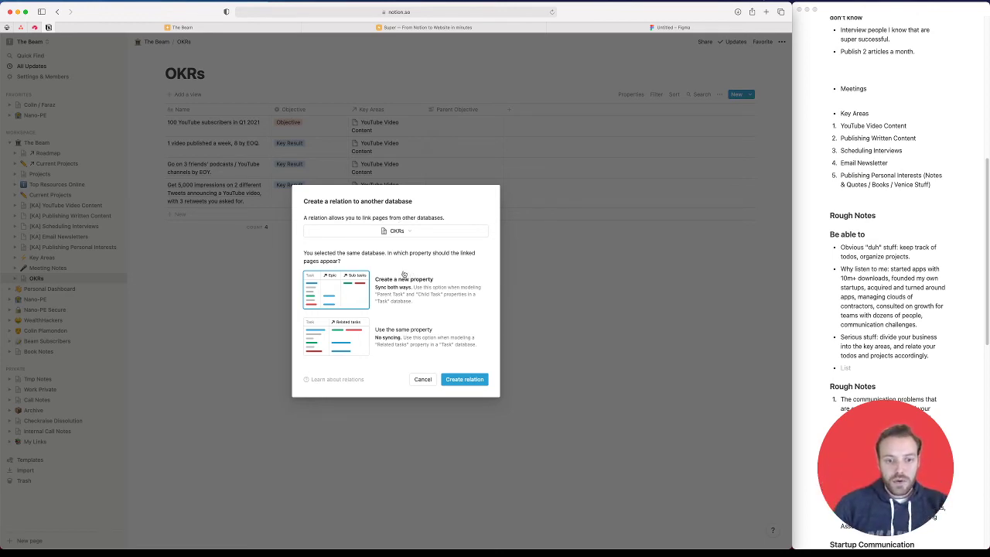
click(465, 380)
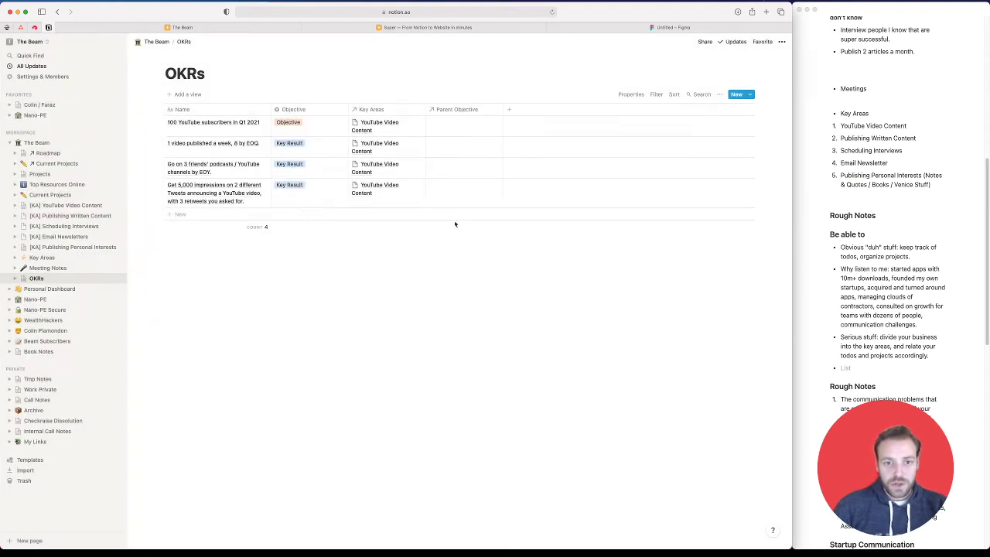
Set the parent objective of the "1 video published a week" key result to "100 YouTube subscribers in Q1 2021"
click(462, 124)
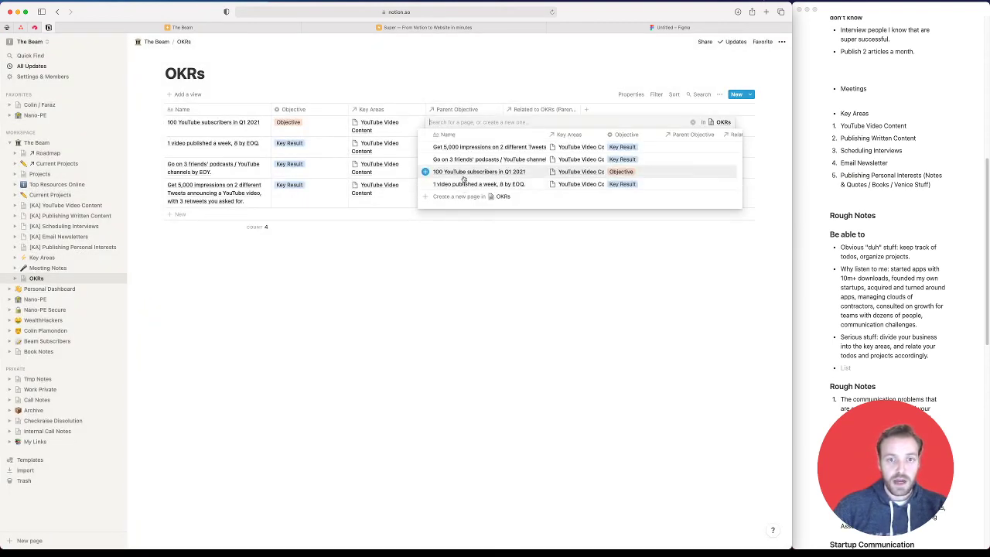
key(Escape)
click(465, 144)
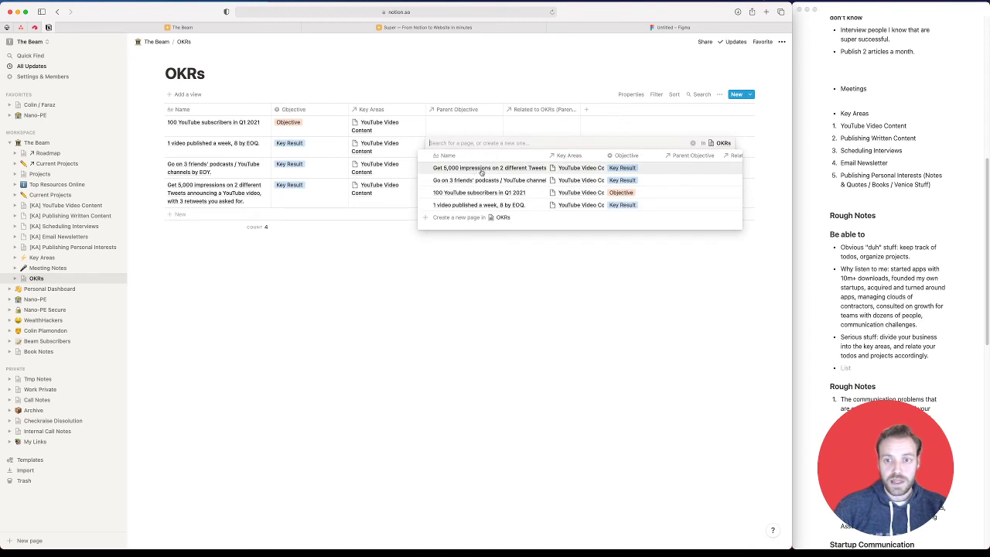
click(475, 194)
key(Escape)
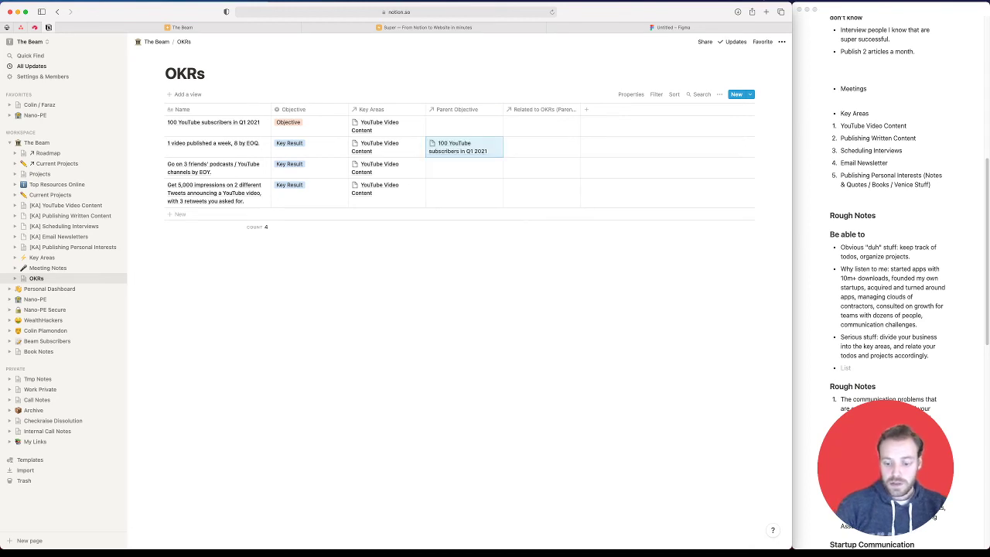
Copy the "100 YouTube subscribers in Q1 2021" parent objective into the podcasts and impressions key results
key(Down)
key(shift+Down)
text(100 YouTube subscribers in Q1 2021 100 YouTube subscribers in Q1 2021)
Rename the synced column that lists the related key results as "Child KRs"
key(Right)
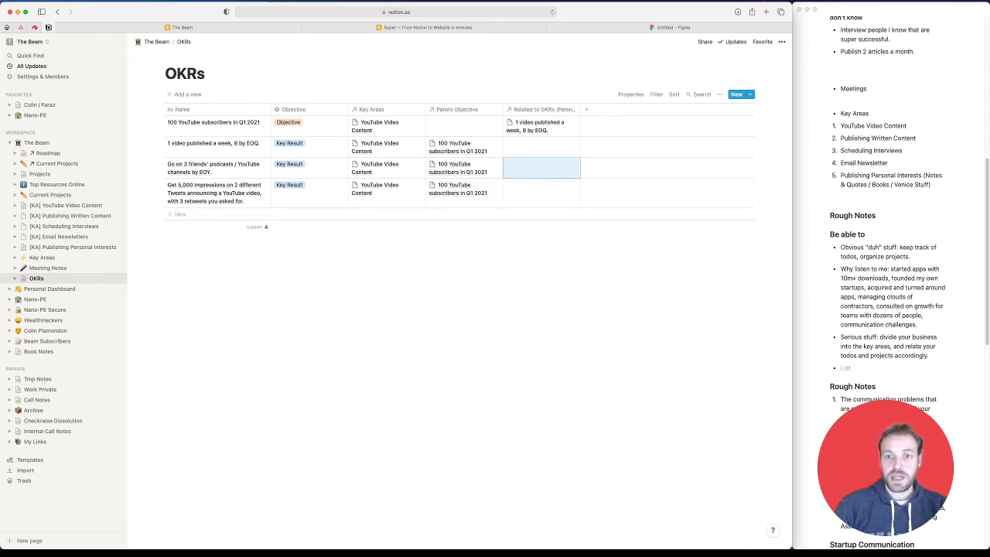
click(546, 110)
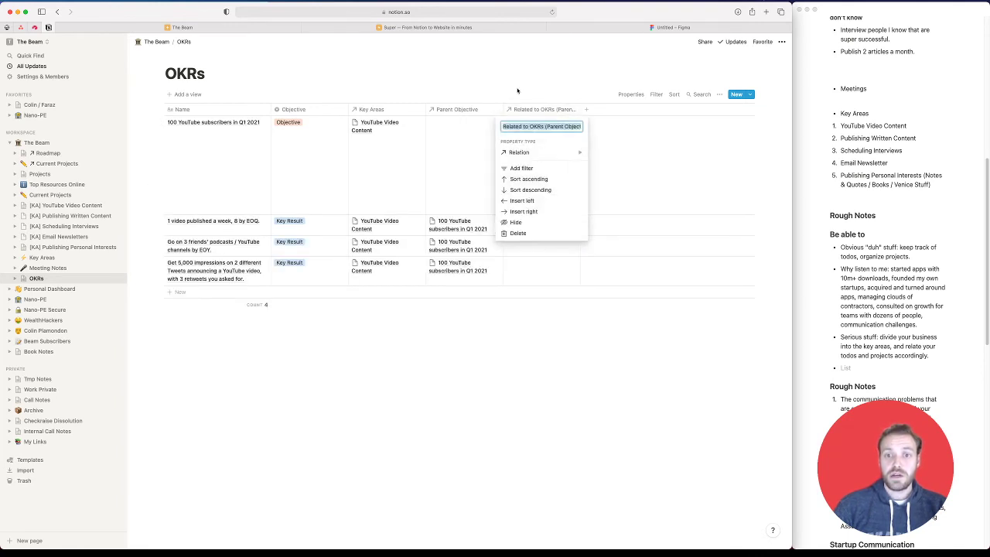
text(Child KRs)
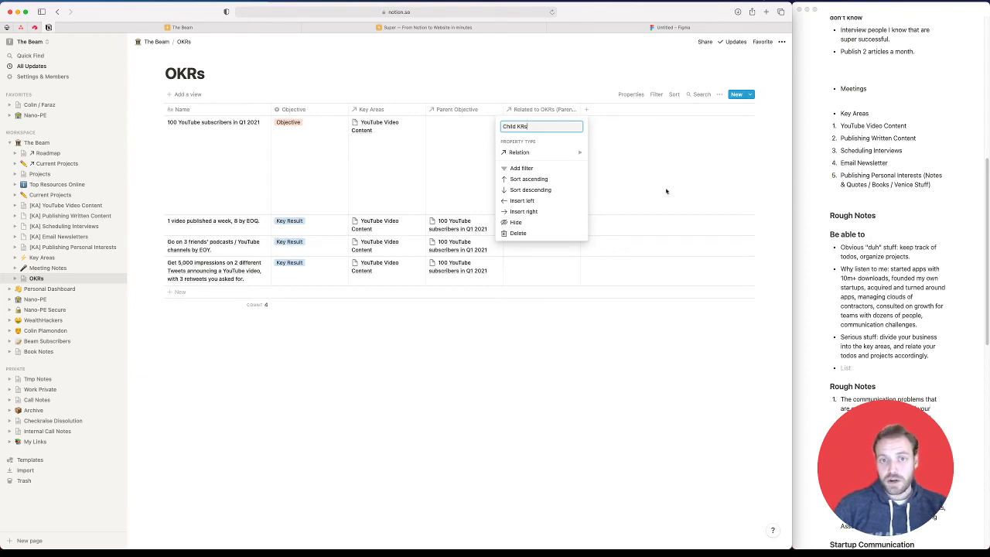
Commit the Child KRs column name and add a Project relation column linked to The Beam's Projects database
key(Return)
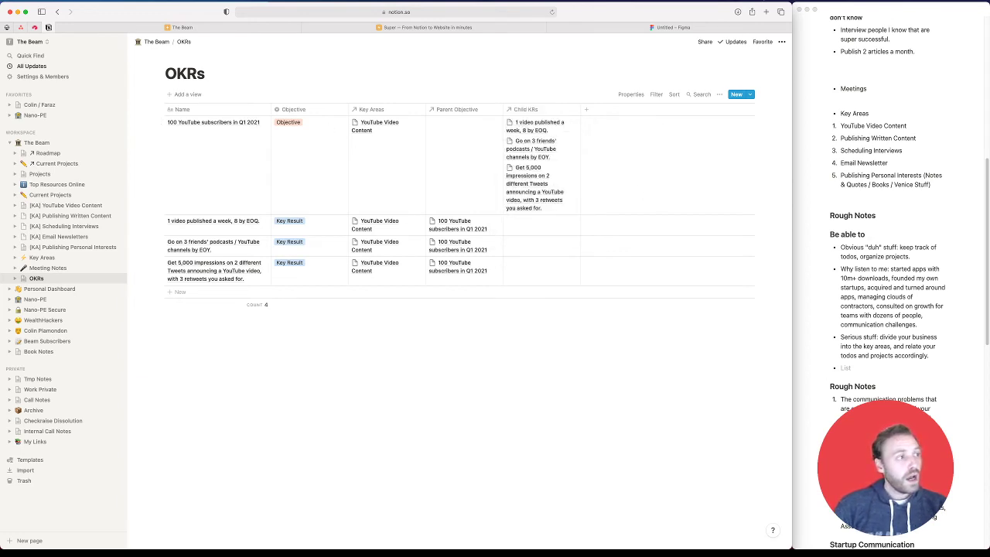
click(587, 109)
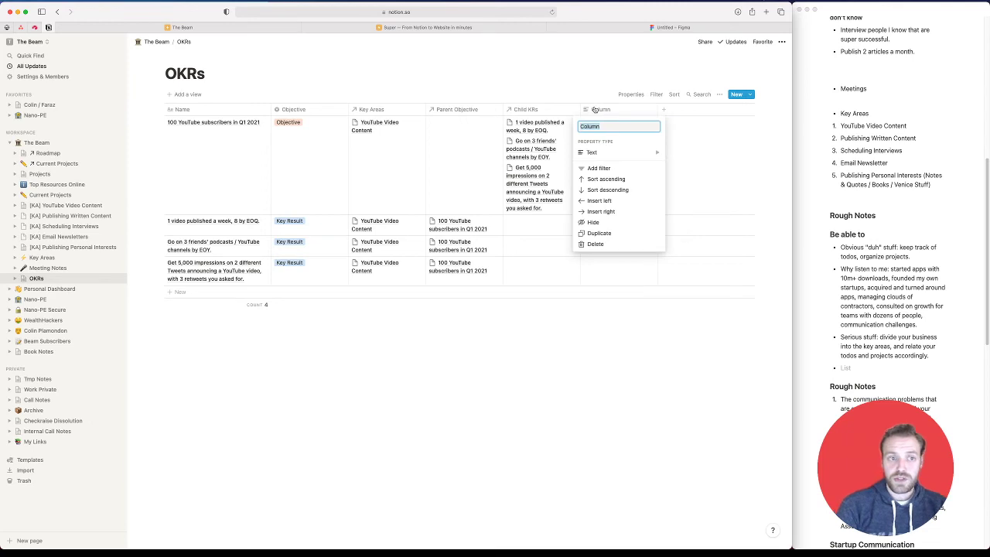
text(Projec)
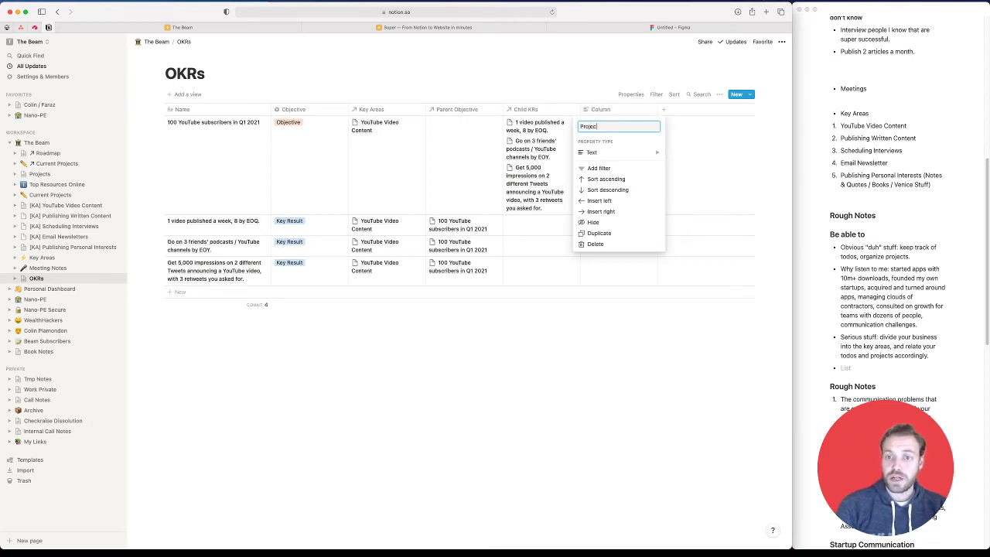
text(t)
click(592, 151)
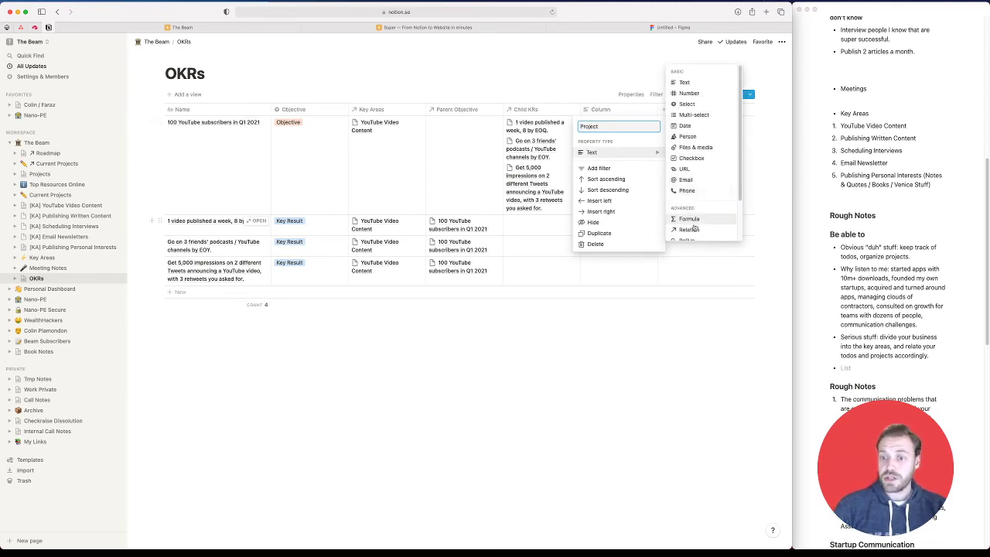
click(694, 229)
click(393, 293)
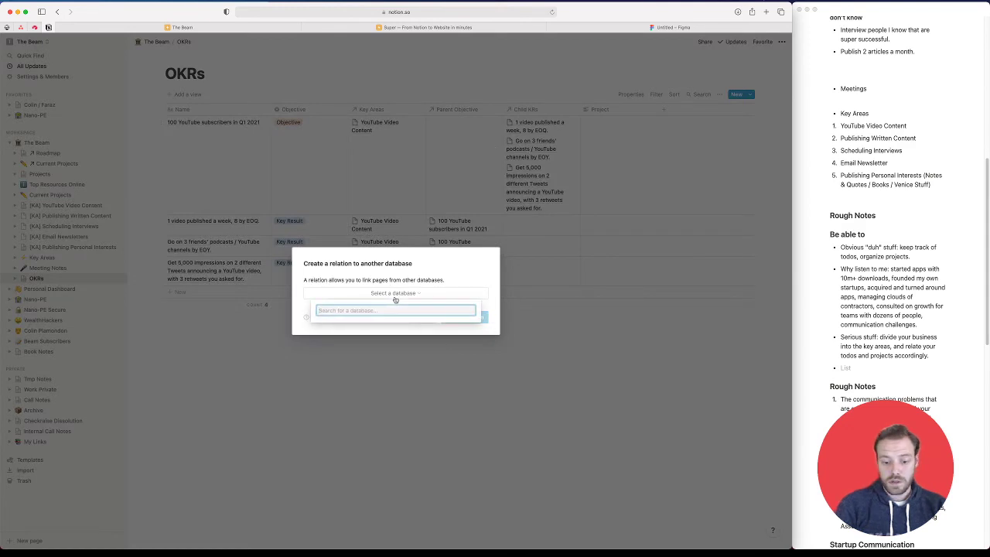
text(Project)
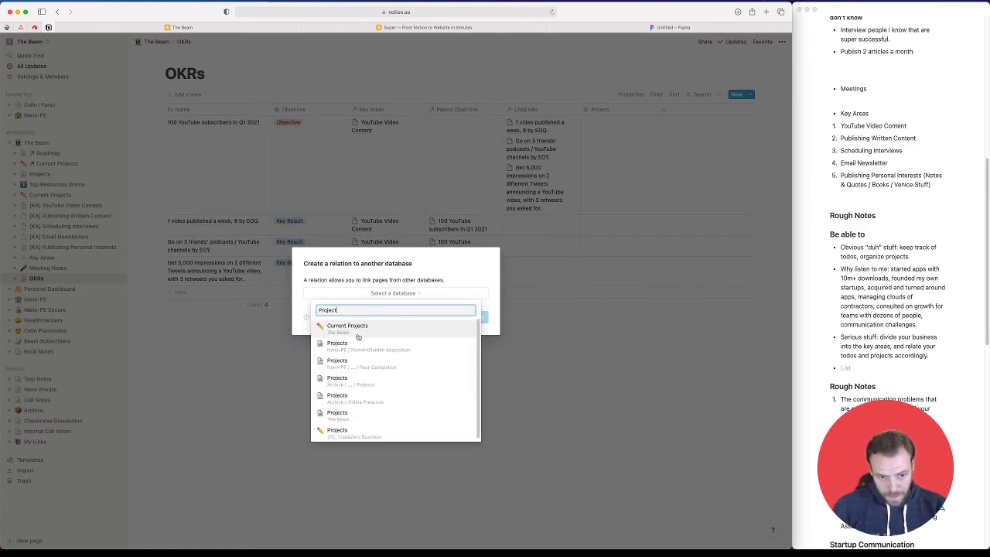
click(375, 415)
click(464, 318)
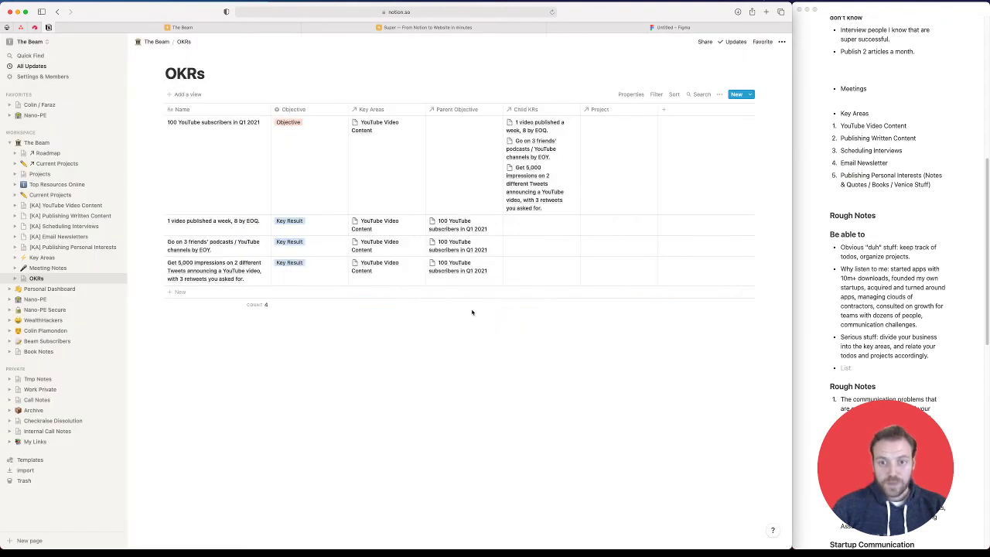
Link the "Notion Business Dashboard: Projects, Todos, OKRs, Meetings." project to the "100 YouTube subscribers in Q1 2021" objective
click(615, 136)
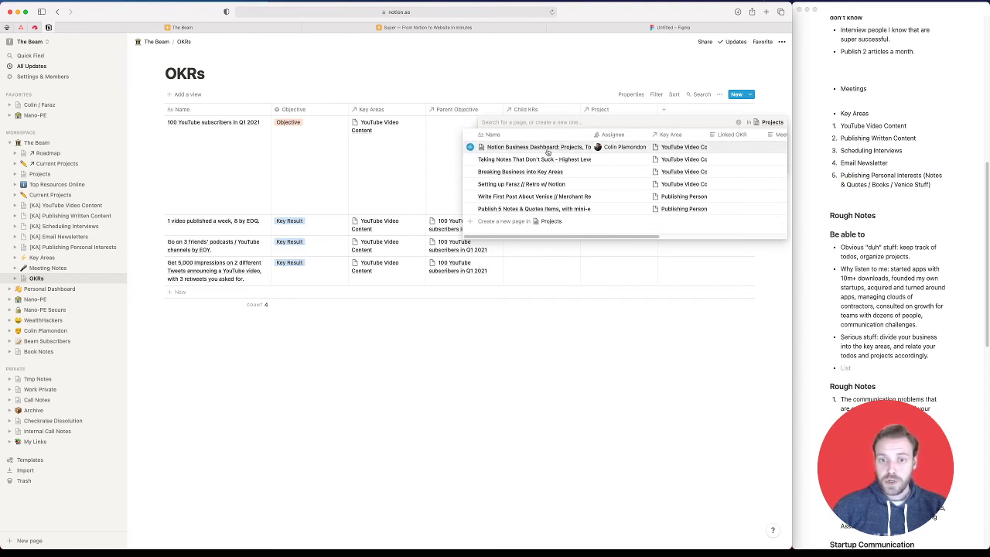
click(474, 148)
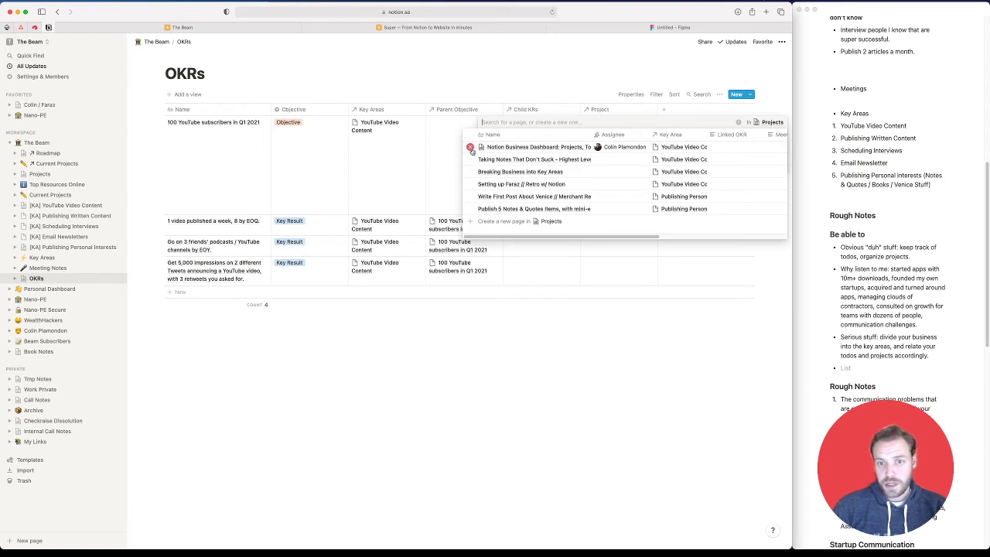
click(542, 384)
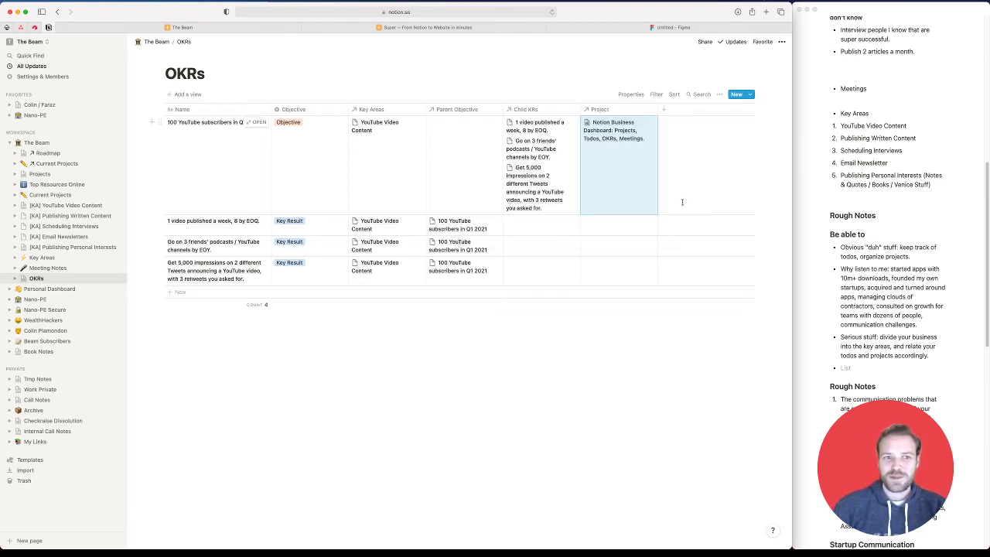
click(189, 136)
click(699, 198)
click(612, 311)
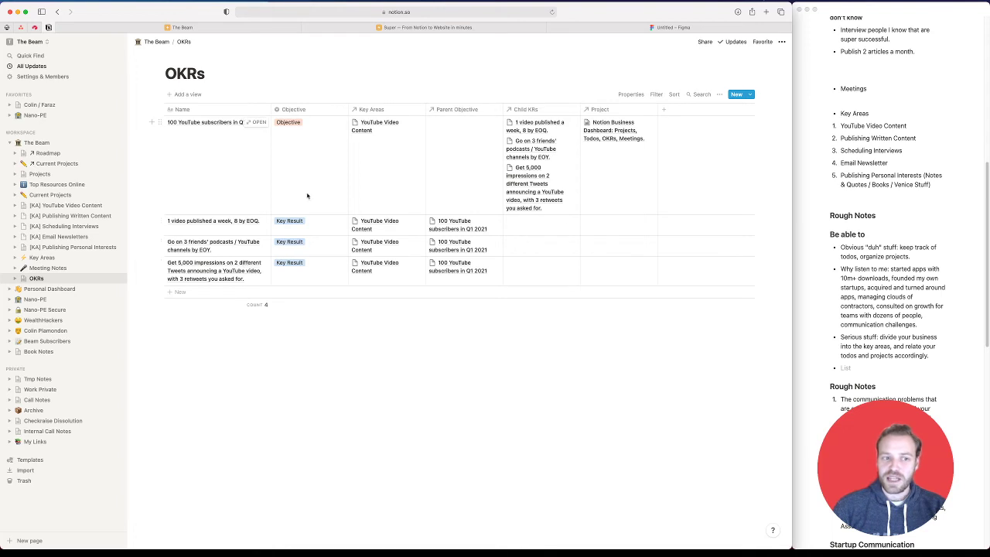
Link the Notion Business Dashboard project to the "1 video published a week, 8 by EOQ." key result as well
click(639, 226)
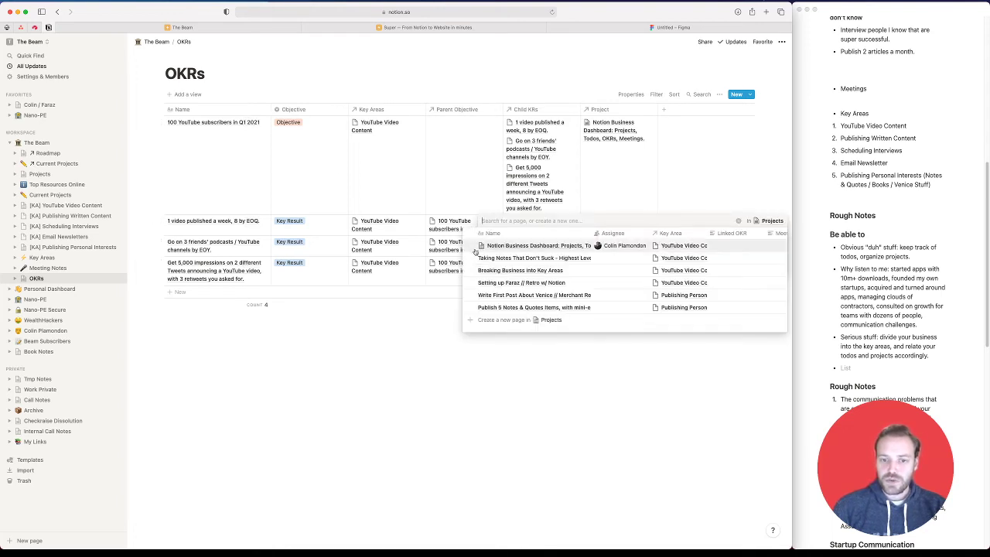
click(539, 245)
click(553, 439)
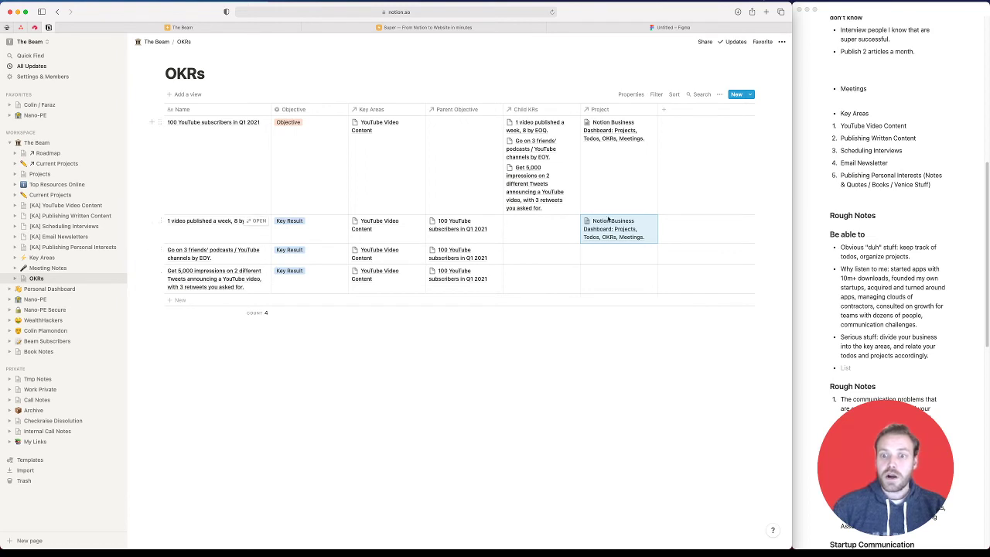
click(490, 399)
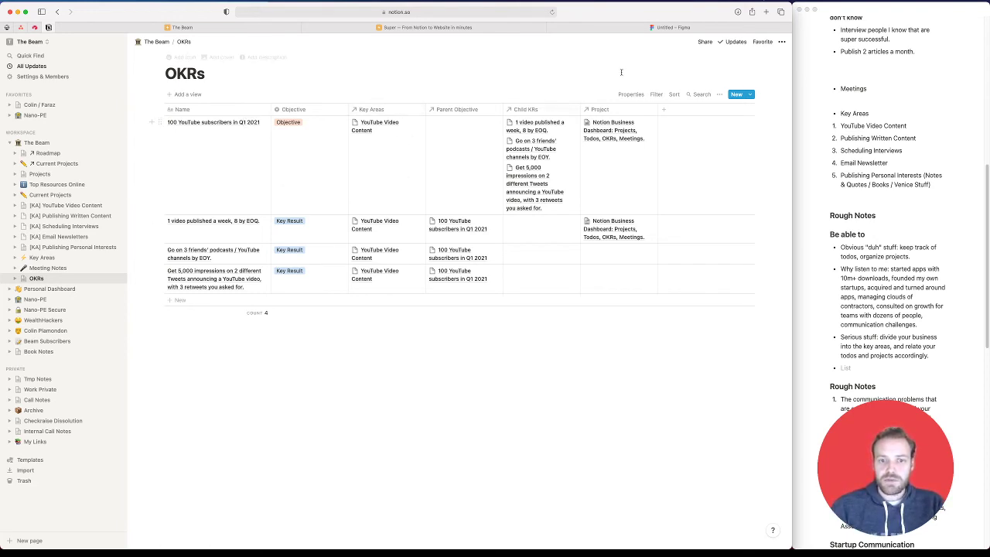
Create a table view of the OKRs database named "YouTube Video Content"
click(655, 94)
click(547, 99)
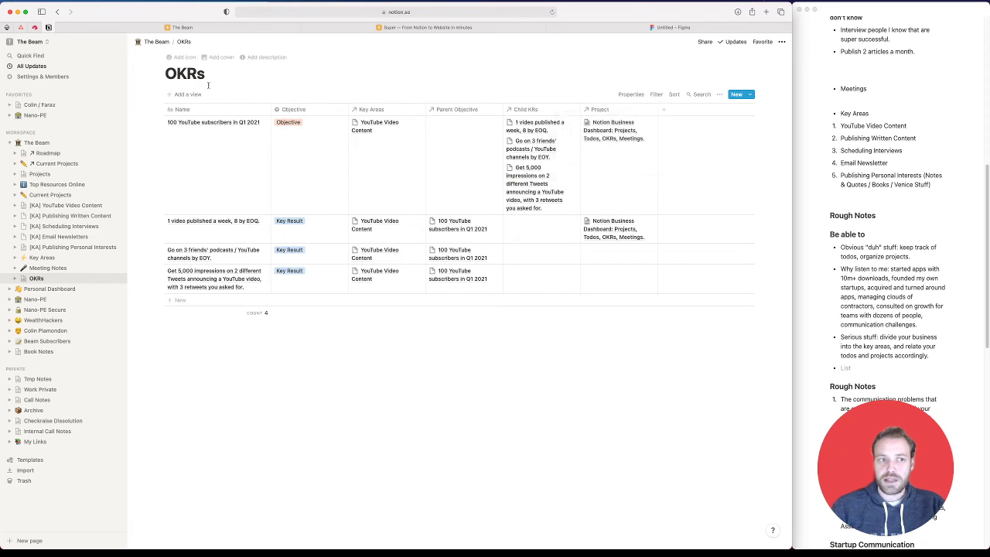
click(186, 95)
text(YouTube video co)
key(BackSpace)
key(BackSpace)
key(BackSpace)
key(BackSpace)
key(BackSpace)
key(BackSpace)
key(BackSpace)
key(BackSpace)
text(Video C)
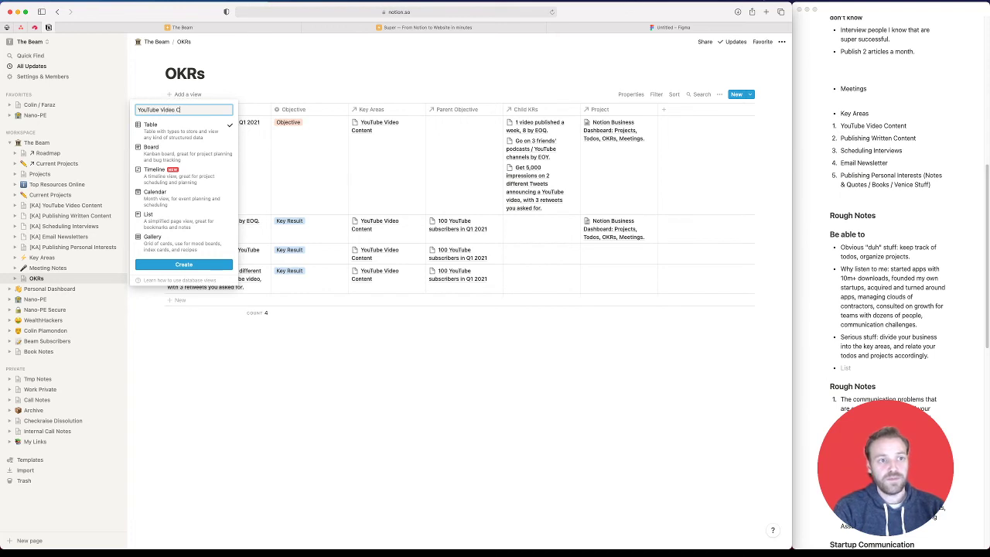
text(ontent)
click(183, 264)
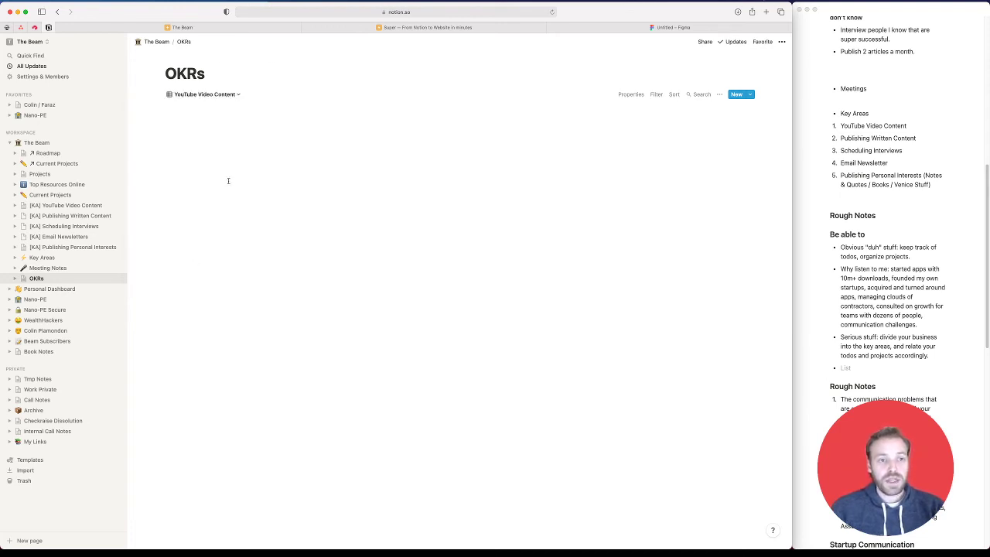
Filter the YouTube Video Content view to entries whose Key Areas contains YouTube Video Content
click(658, 94)
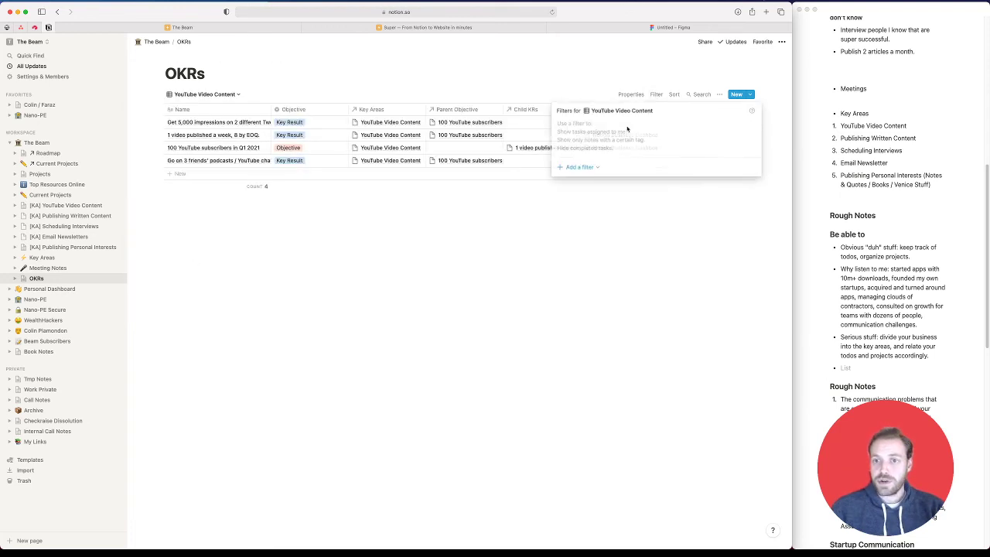
click(578, 166)
click(596, 181)
click(601, 127)
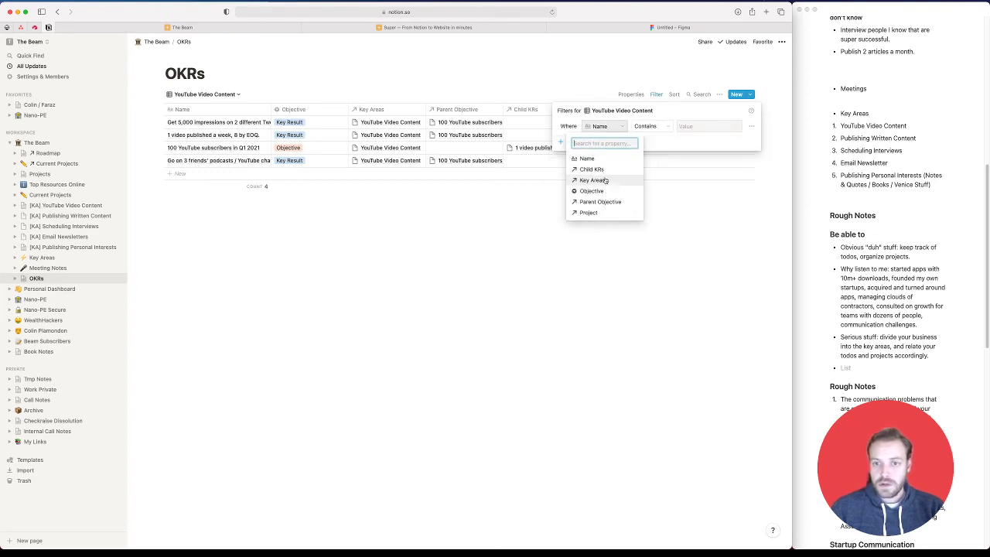
click(597, 180)
click(702, 127)
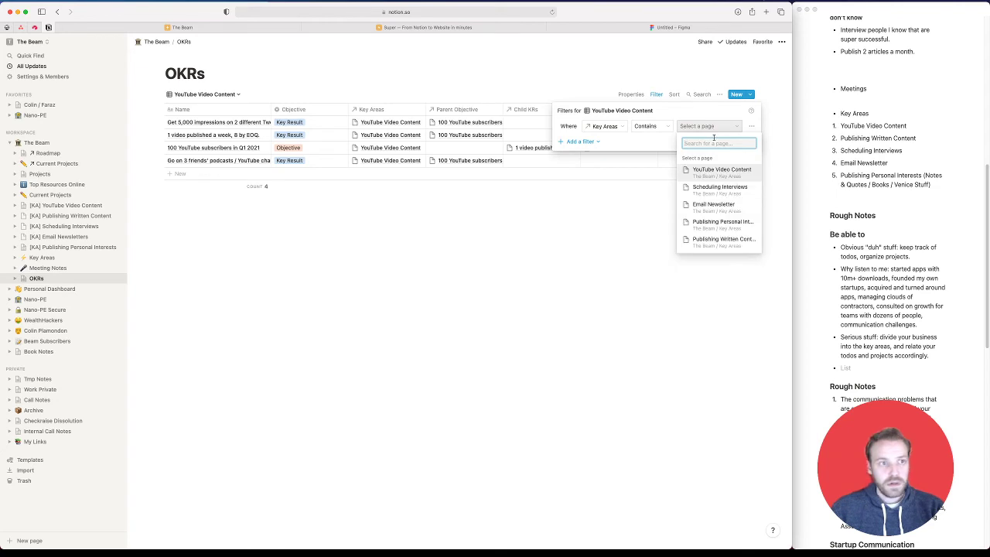
click(716, 175)
click(562, 256)
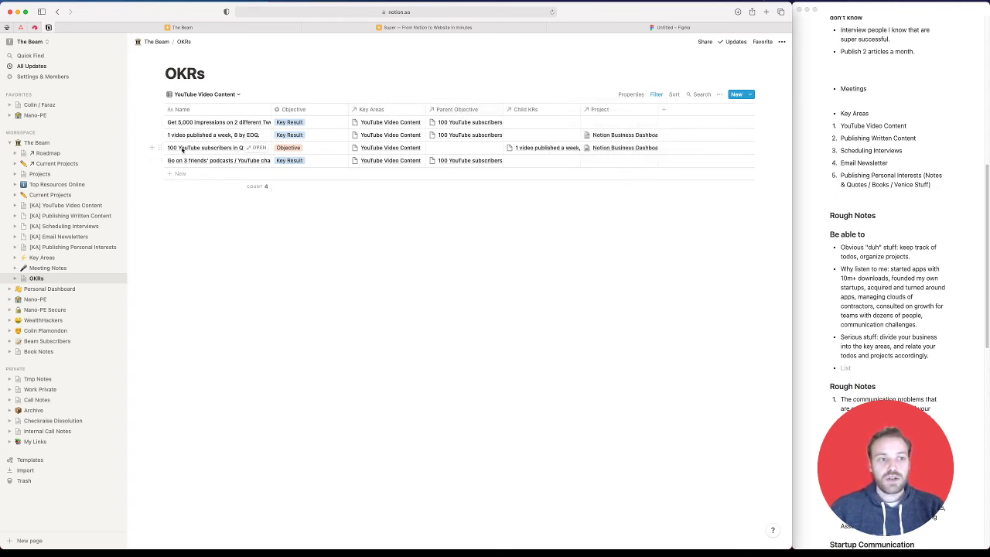
Turn on cell wrapping for the YouTube Video Content view
click(328, 113)
click(227, 194)
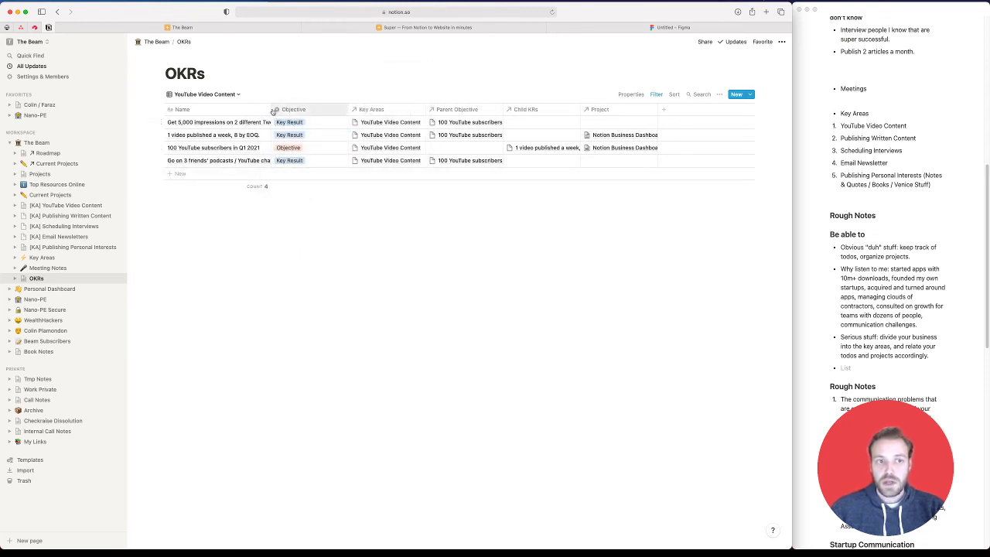
click(720, 94)
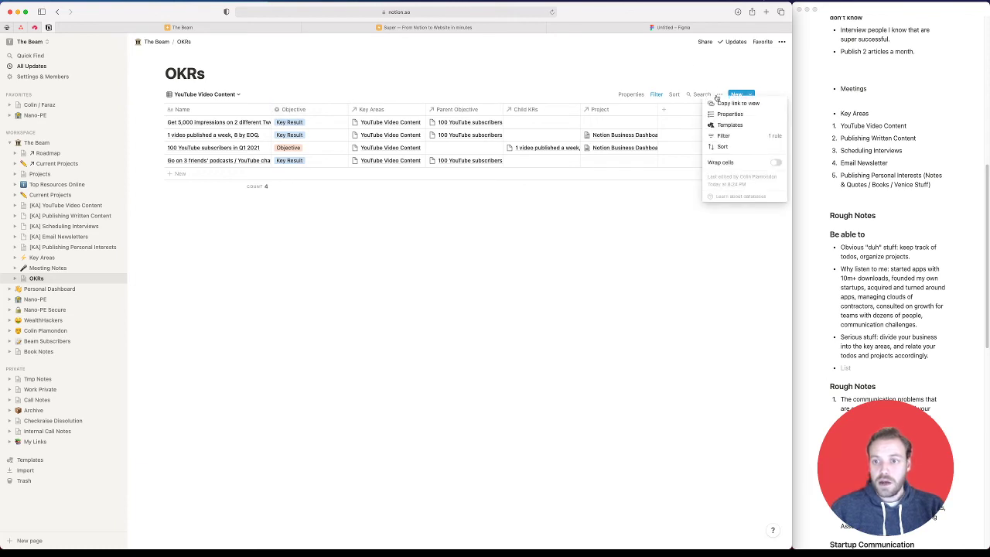
click(772, 162)
click(484, 285)
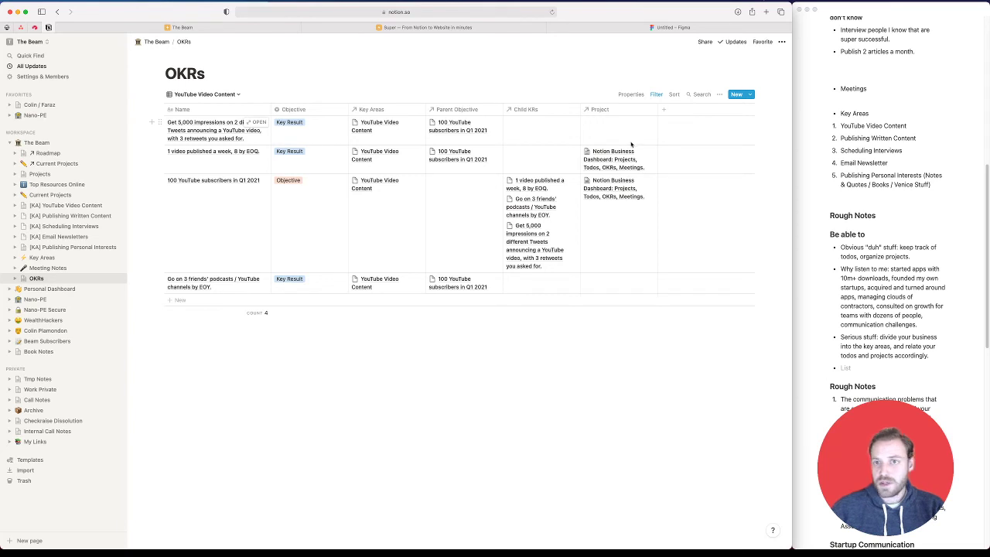
click(611, 126)
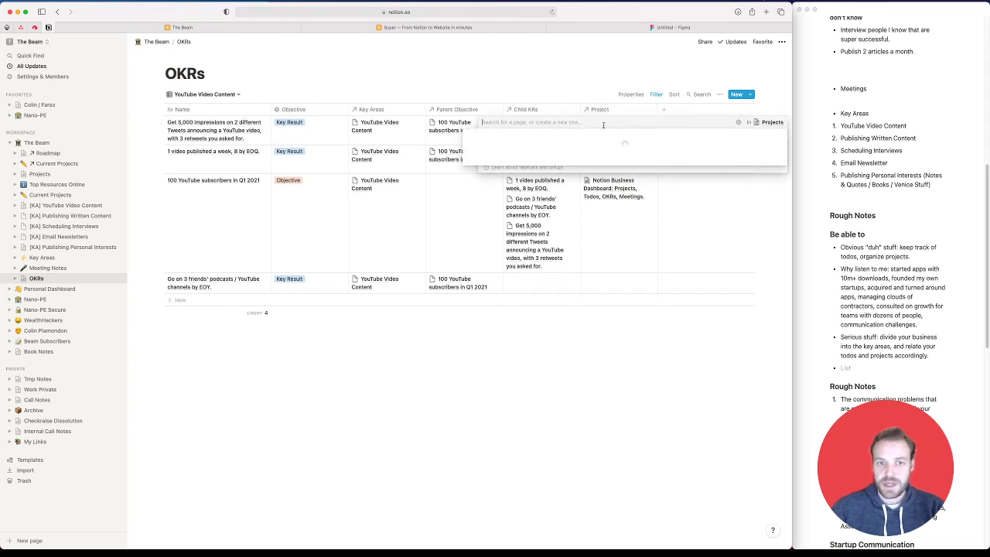
key(Escape)
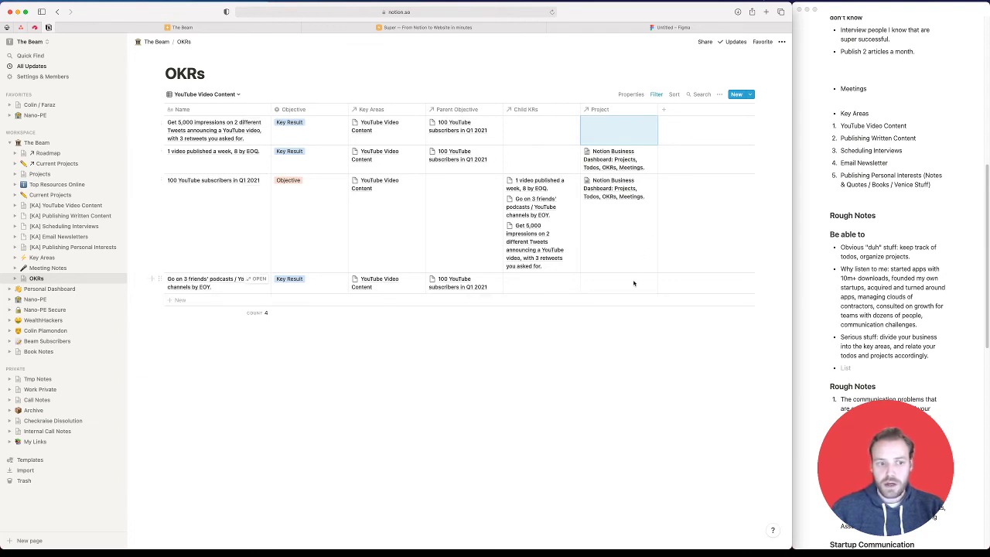
click(588, 411)
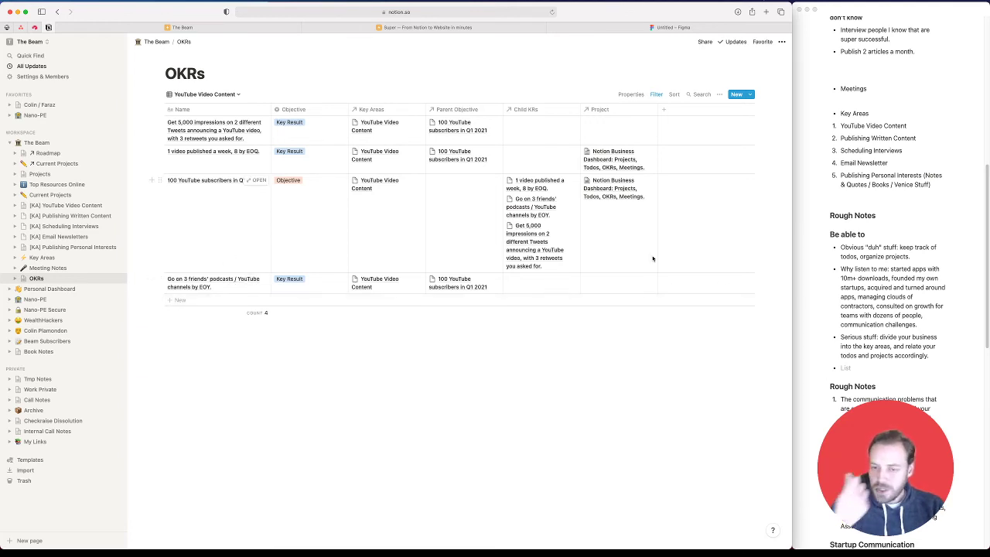
Create a project named for the first video on a friend's channel and link it to the friends' podcasts / YouTube channels key result
click(625, 280)
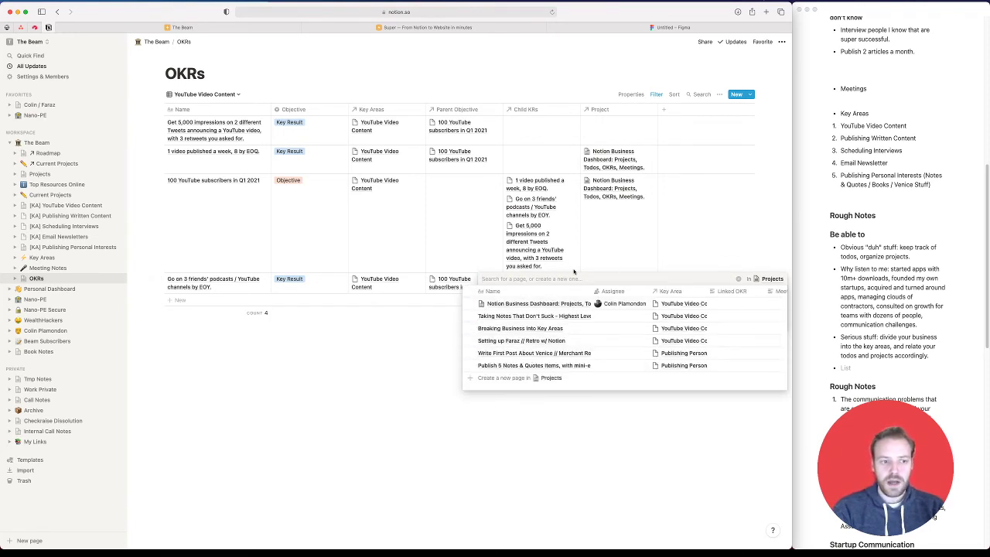
text(First Video)
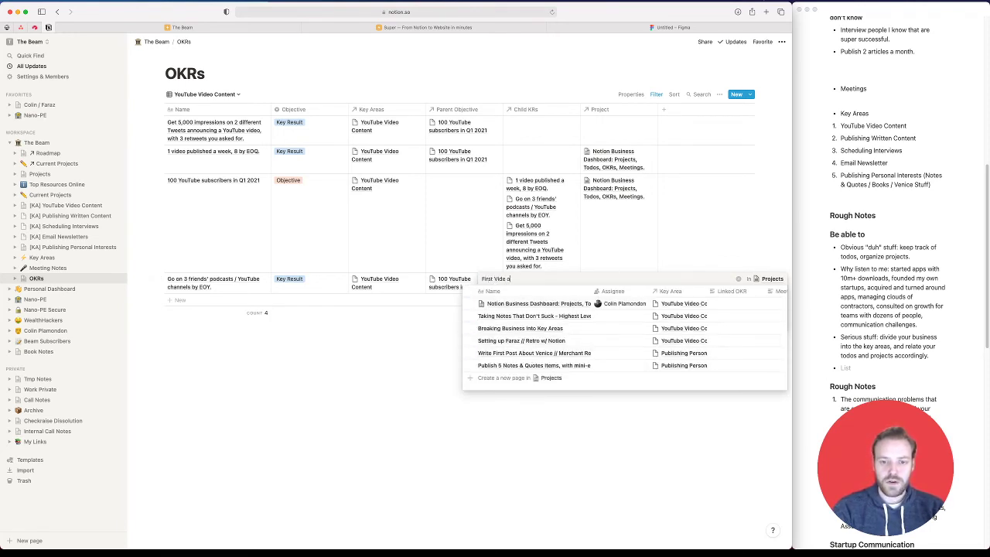
text( on Fa)
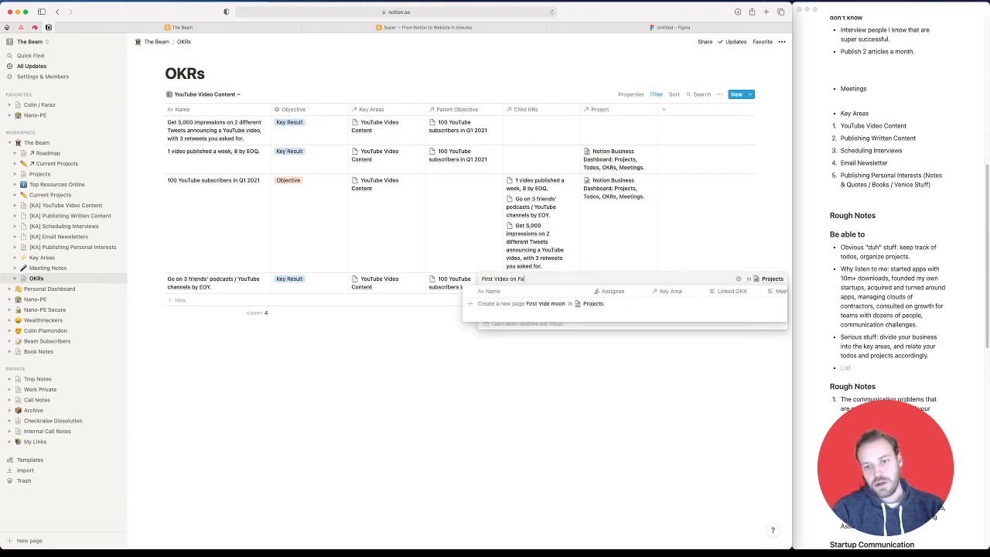
text(raz's)
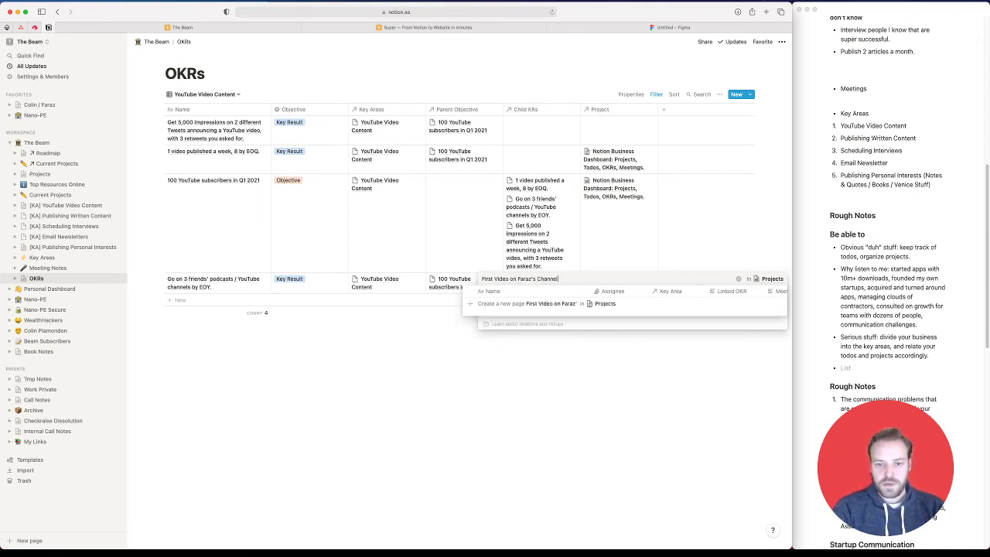
text( Channel)
click(526, 303)
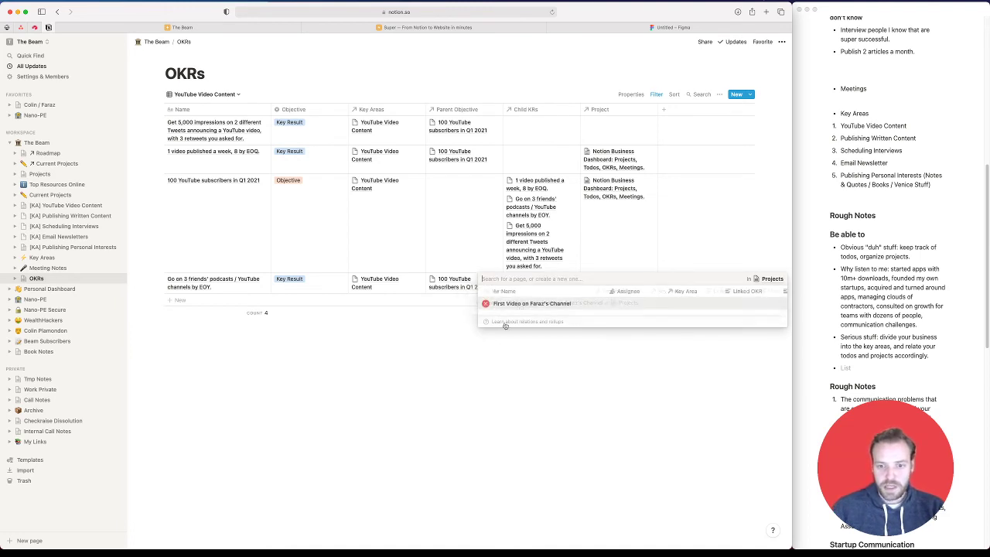
key(Escape)
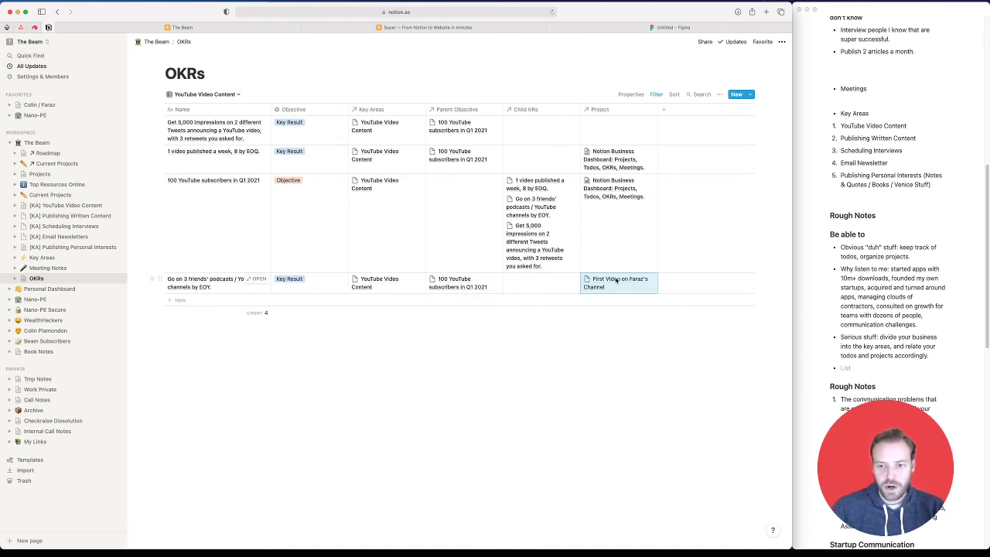
click(570, 382)
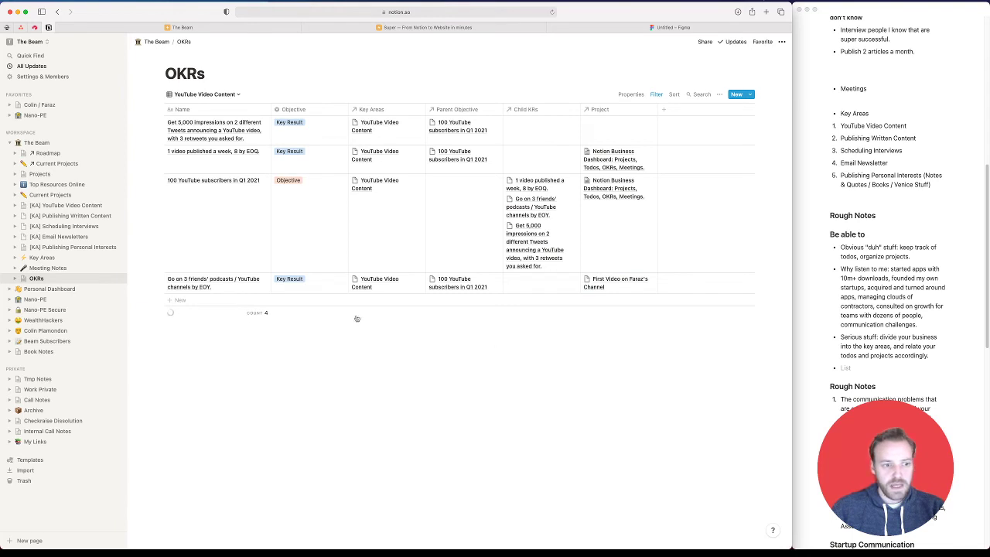
click(643, 288)
key(Escape)
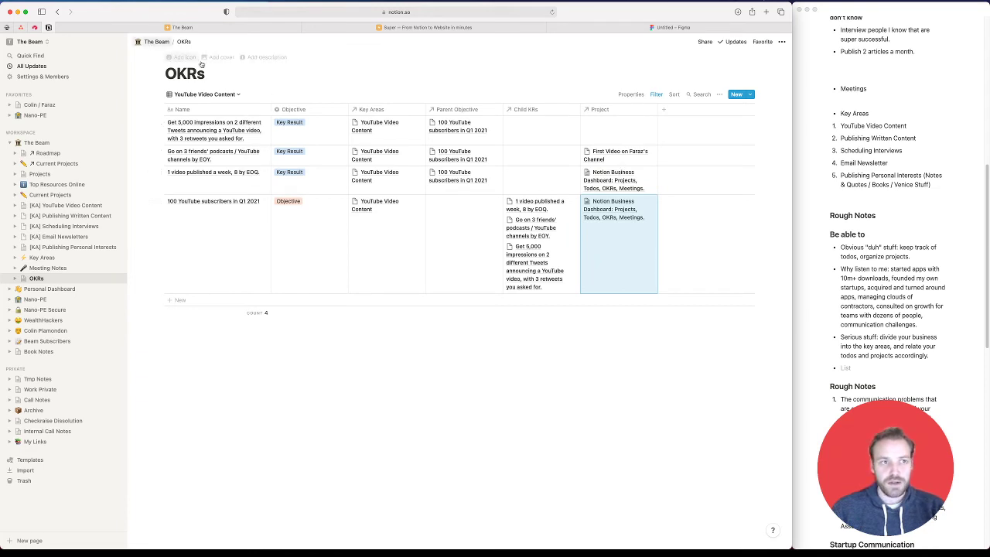
click(492, 130)
key(Escape)
mouse_move(465, 182)
mouse_down()
mouse_move(464, 193)
mouse_move(479, 182)
mouse_up()
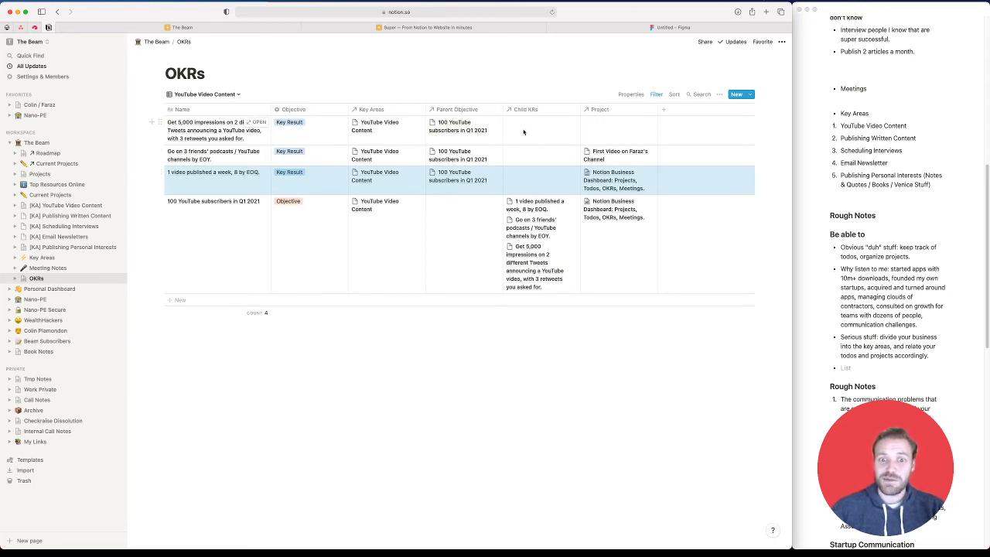
drag(518, 135, 526, 168)
drag(588, 136, 603, 227)
drag(688, 274, 650, 348)
drag(652, 283, 519, 142)
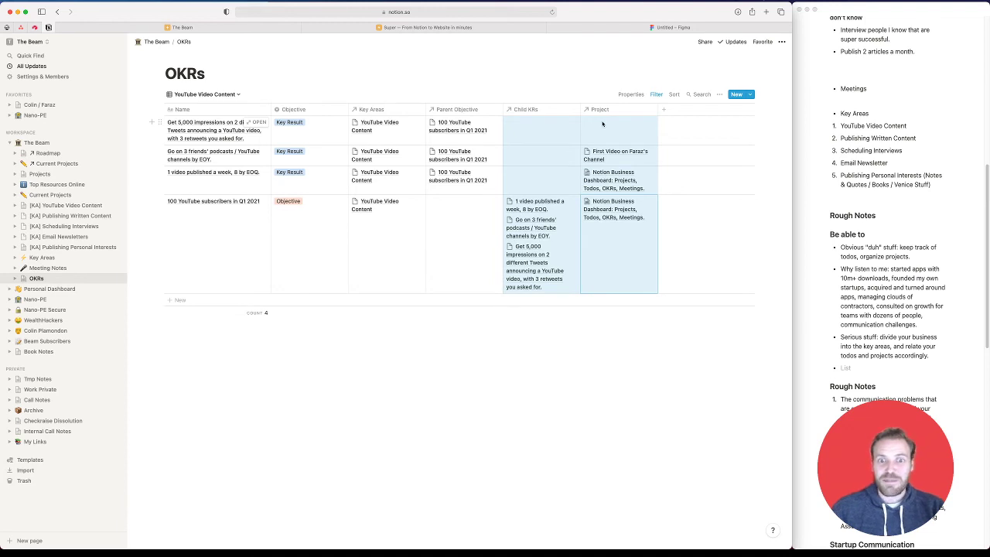
click(629, 245)
click(722, 266)
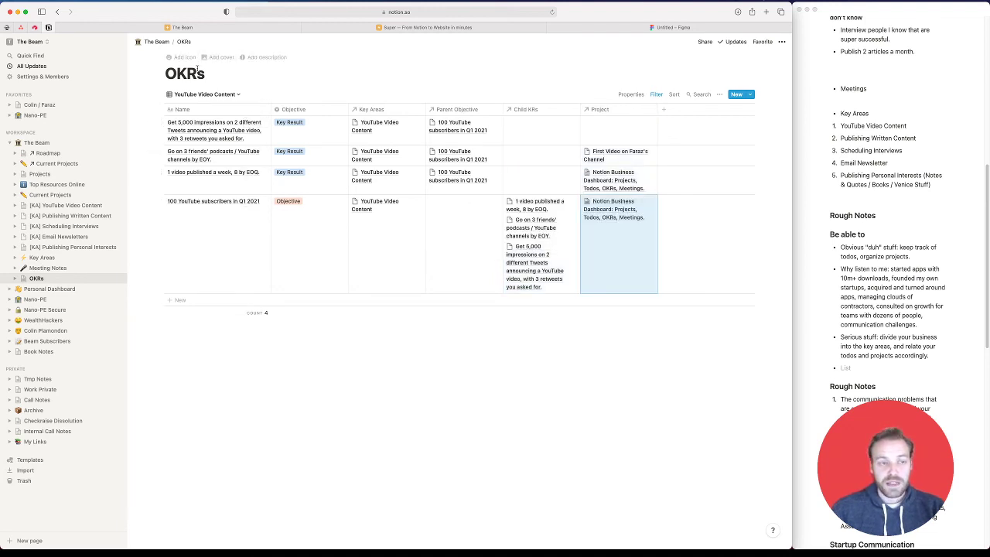
Switch the OKRs database to its Default view
click(203, 95)
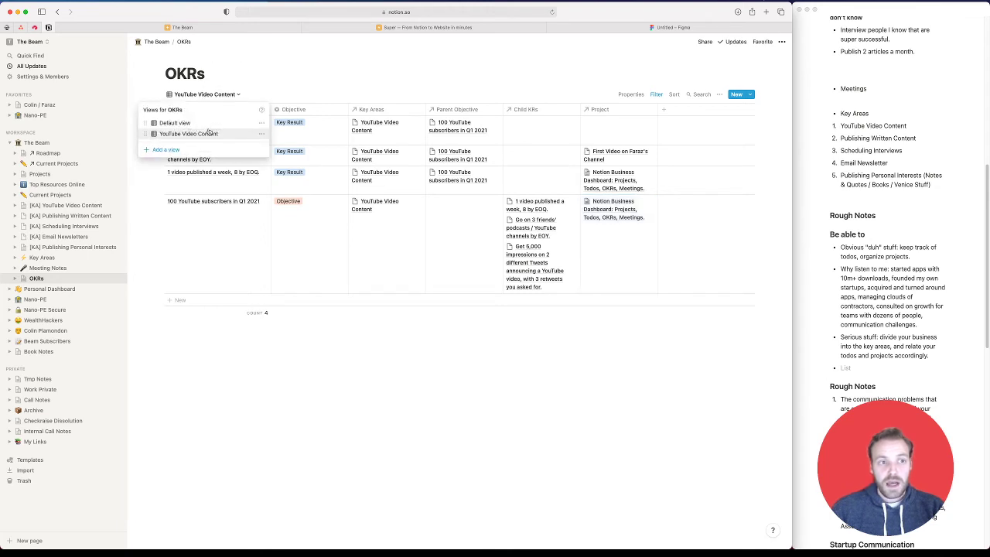
click(611, 129)
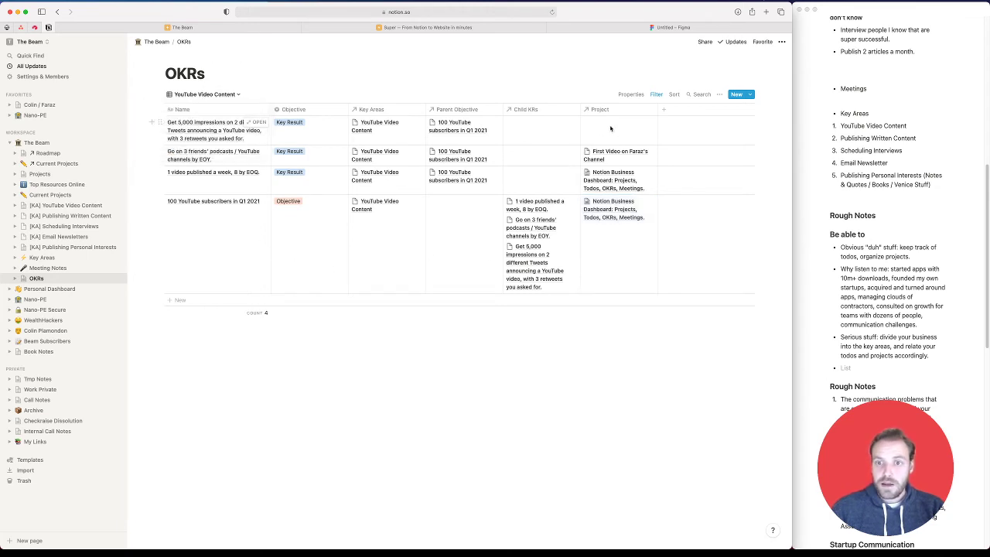
click(611, 129)
key(Escape)
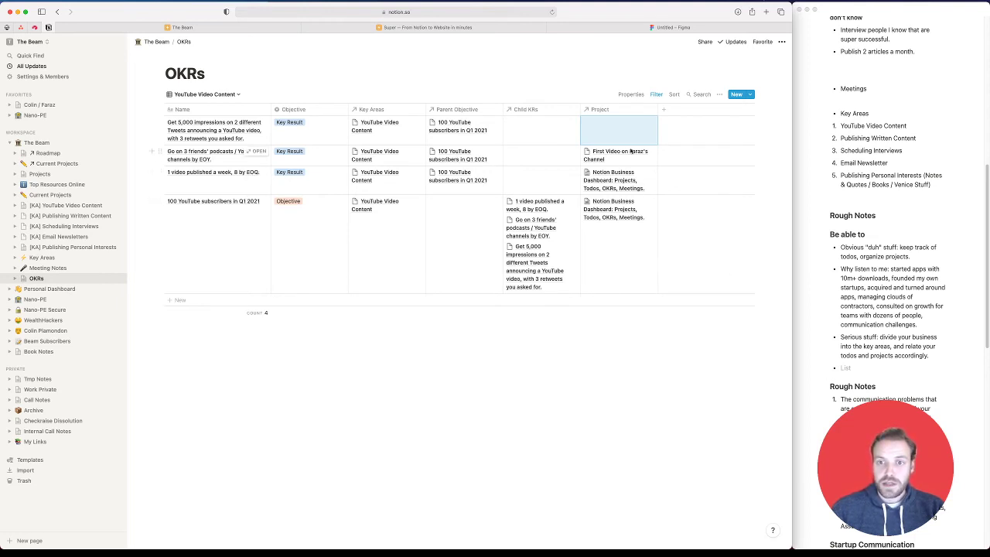
click(221, 95)
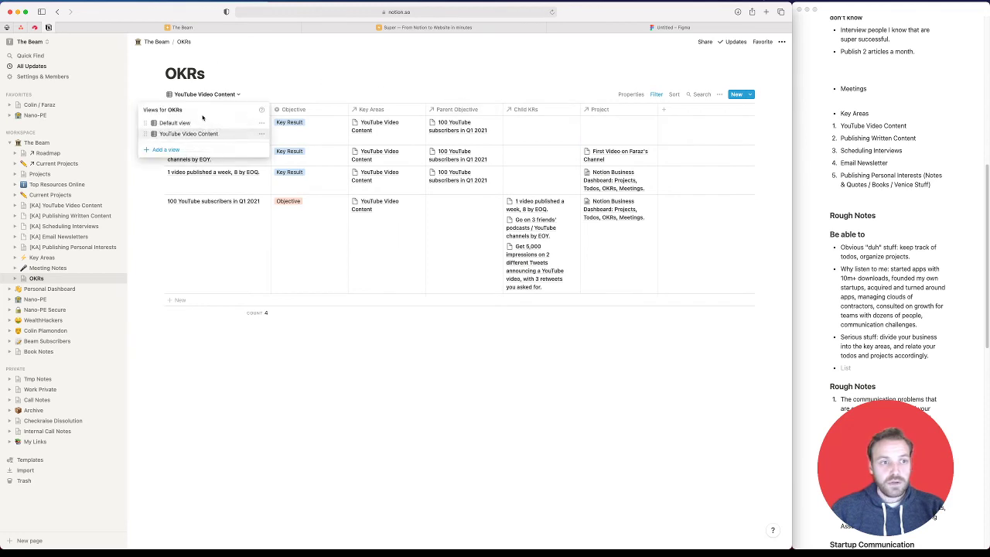
click(189, 122)
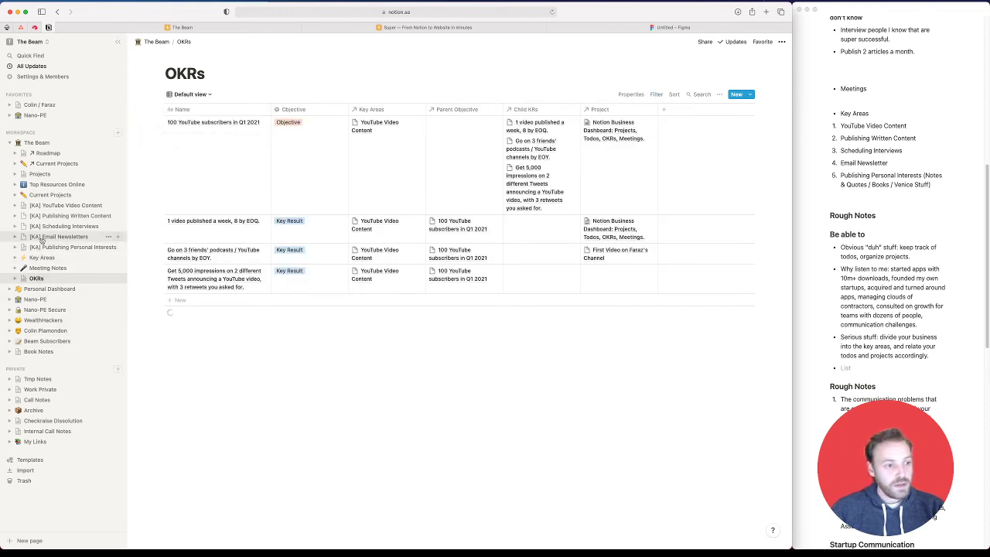
Give the [KA] YouTube Video Content page a television emoji as its icon
click(69, 205)
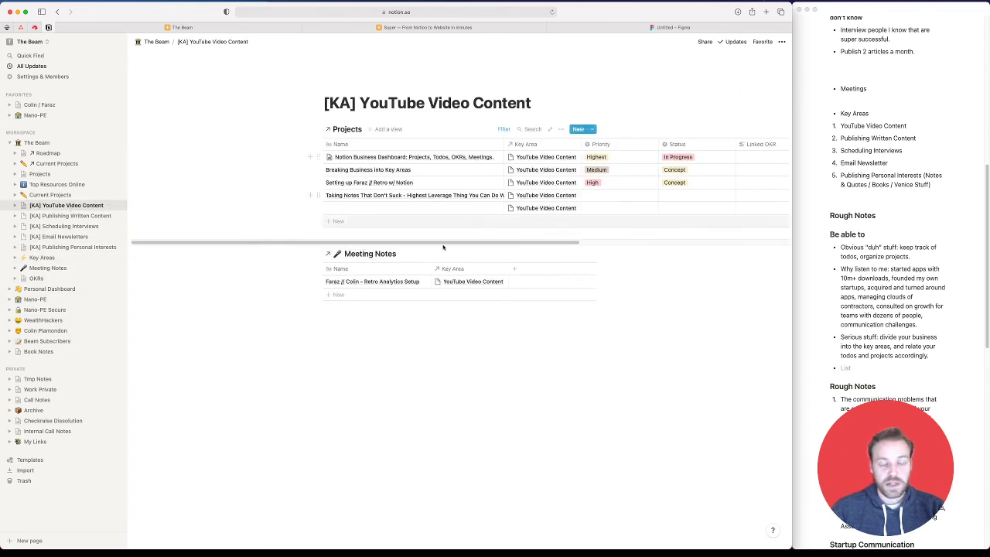
click(341, 87)
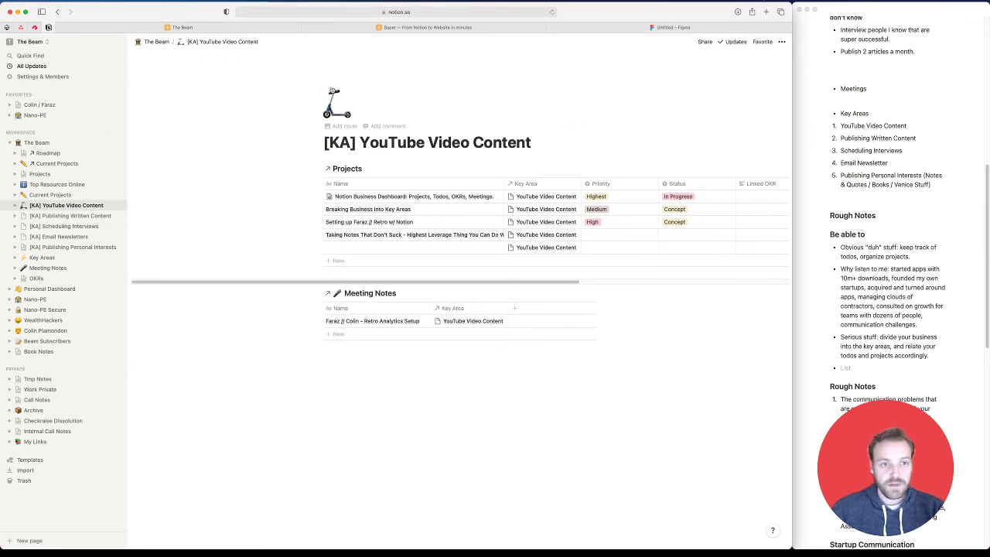
click(338, 99)
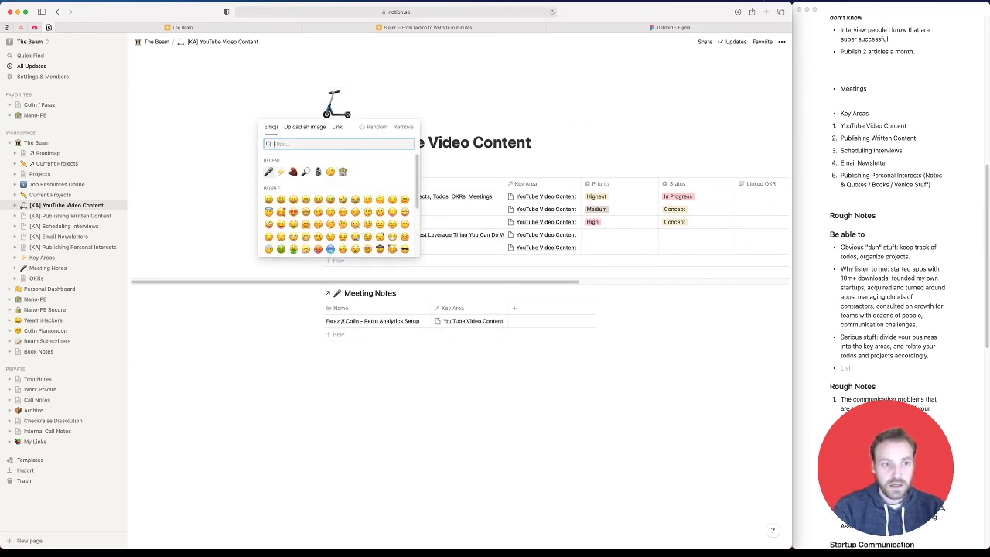
text(video)
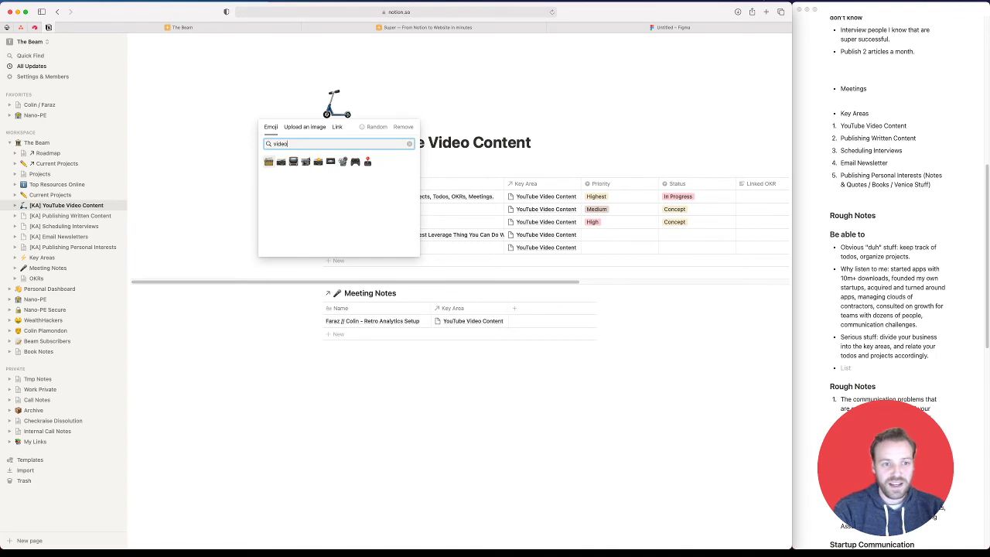
click(293, 161)
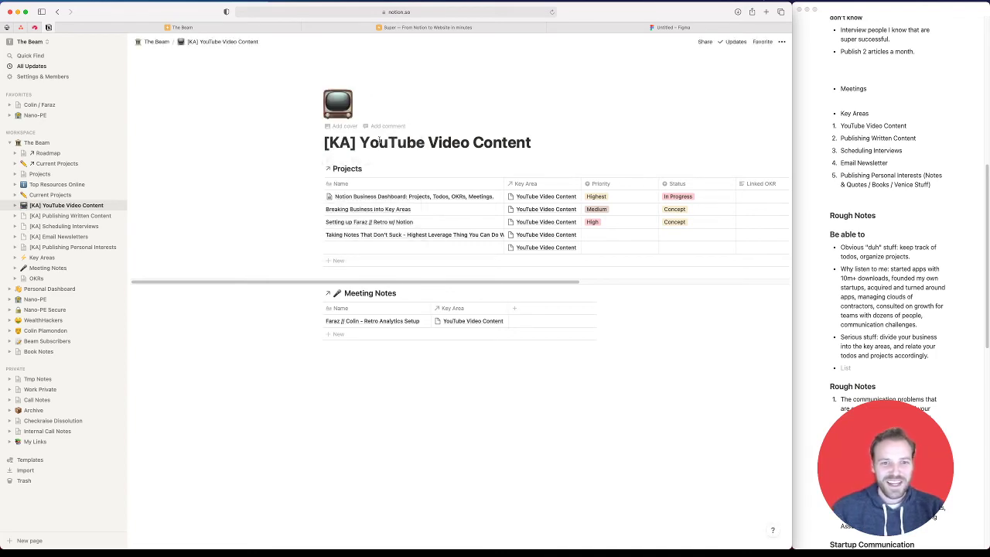
Try to insert a linked OKRs database below the Meeting Notes table on the [KA] YouTube Video Content page
click(447, 378)
text(/table)
key(BackSpace)
key(BackSpace)
key(BackSpace)
key(BackSpace)
key(BackSpace)
text(link)
key(Up)
key(Up)
key(Up)
key(Up)
key(Up)
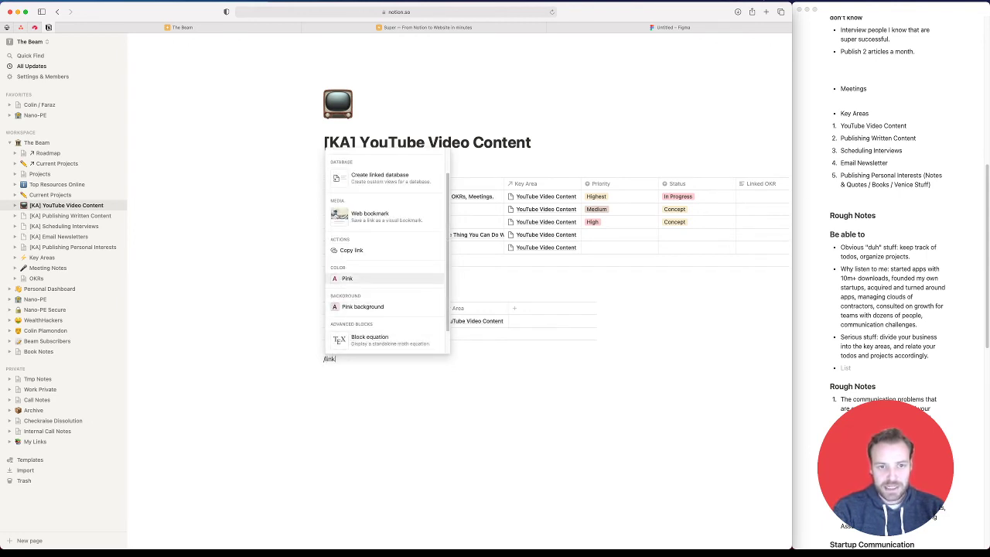
text(')
key(BackSpace)
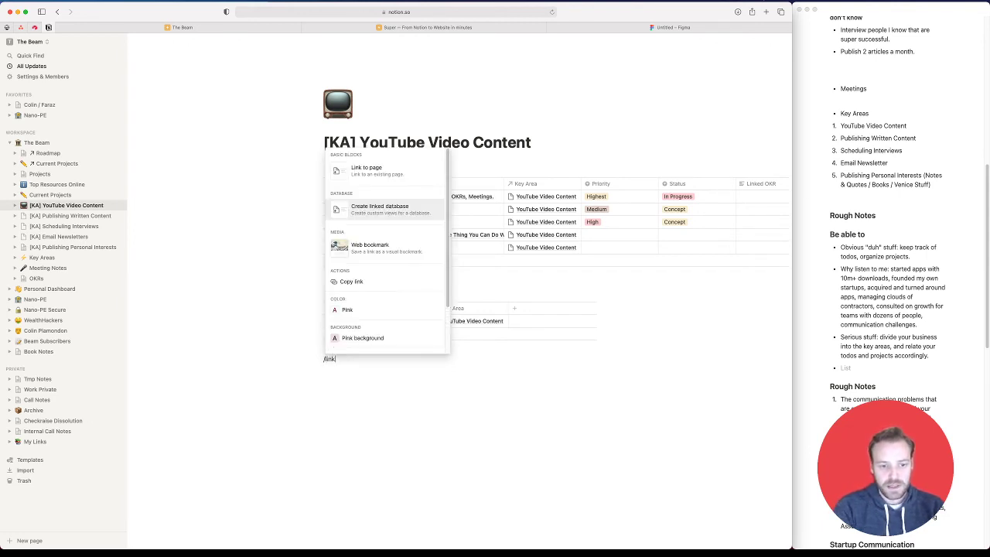
key(Return)
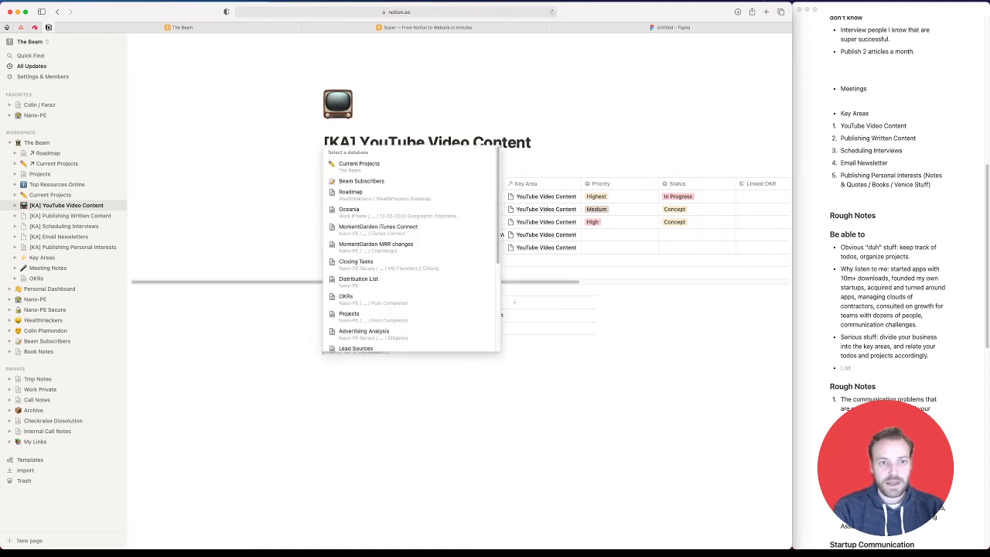
text(okrs)
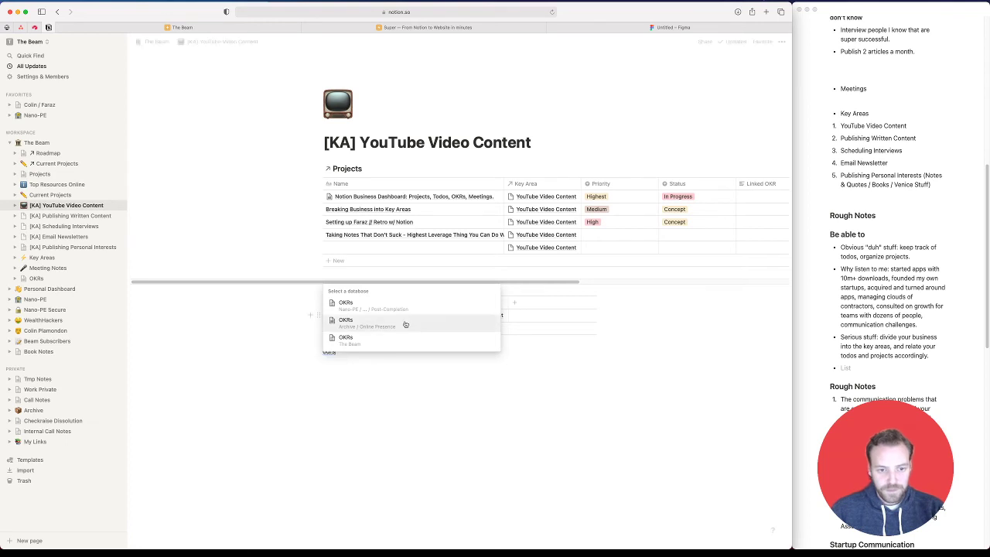
click(380, 400)
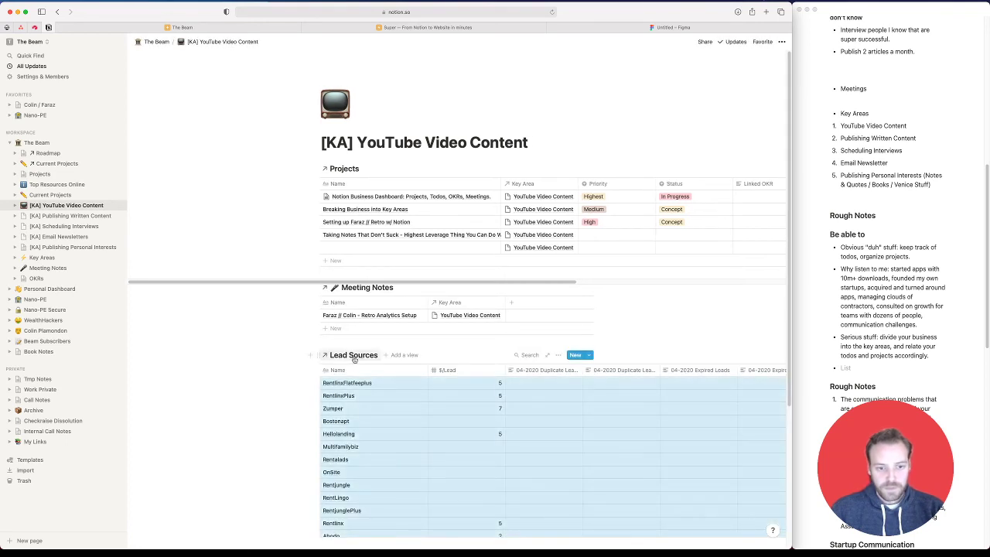
Delete the Lead Sources linked database from the [KA] YouTube Video Content page
click(309, 355)
key(Escape)
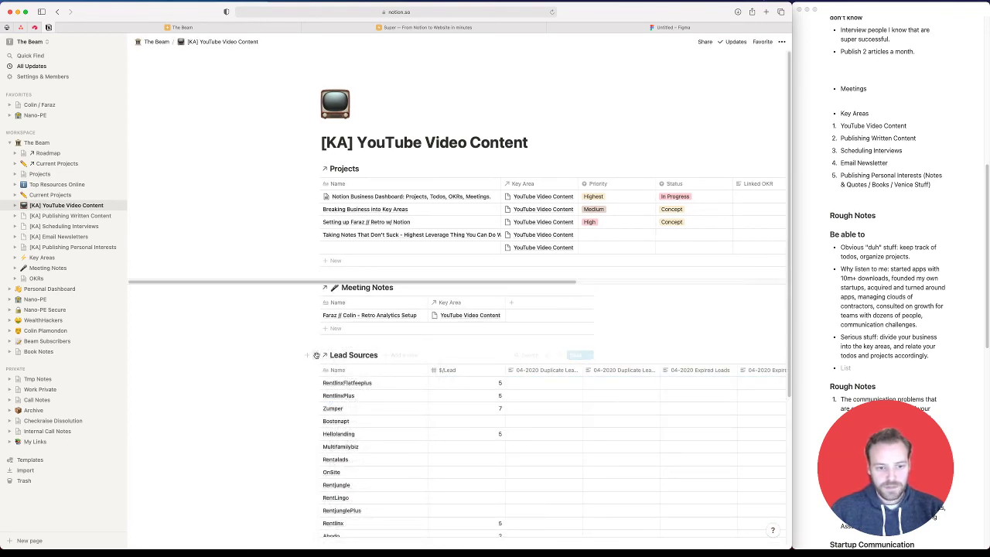
click(315, 355)
click(261, 330)
Insert a linked database of The Beam's OKRs below the Meeting Notes table
click(350, 353)
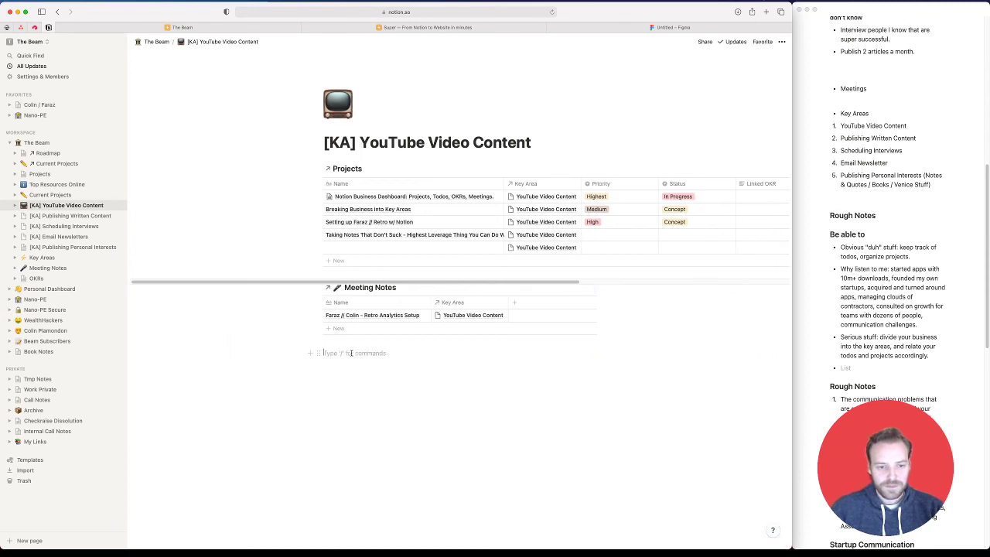
text(/linked)
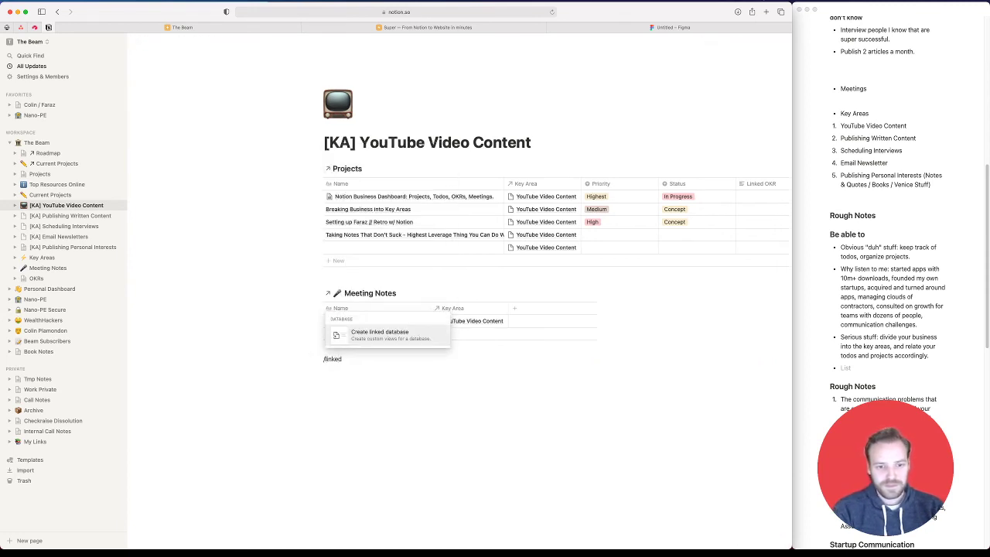
key(Return)
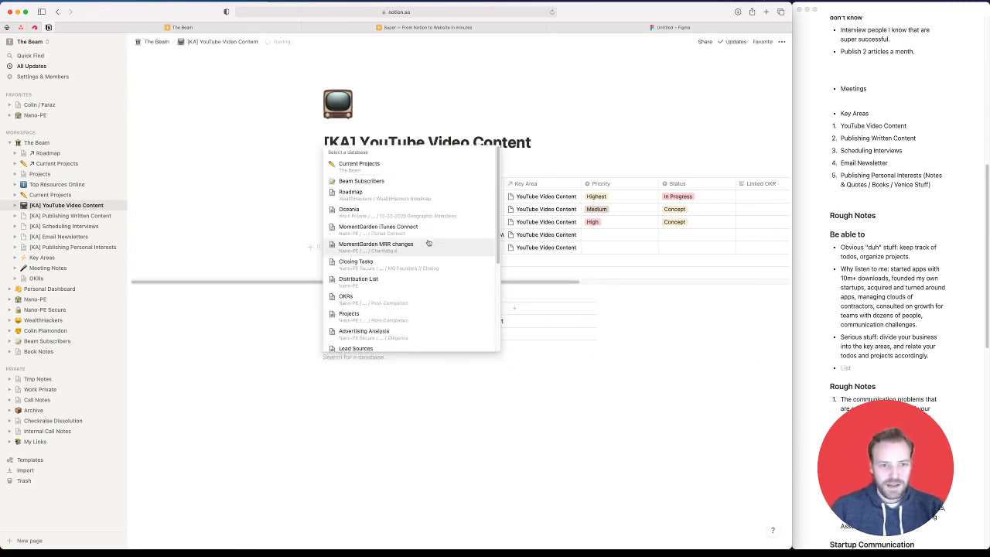
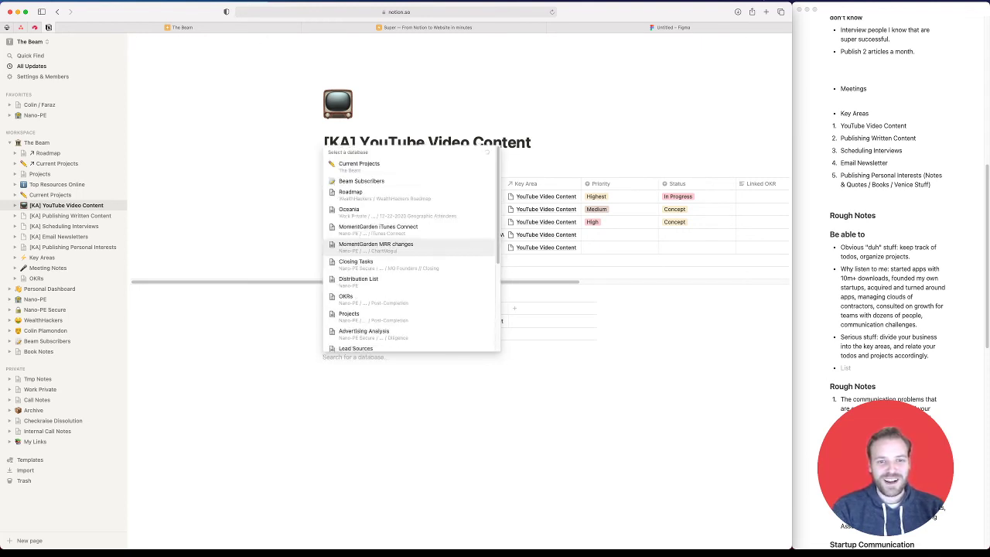
text(okrs)
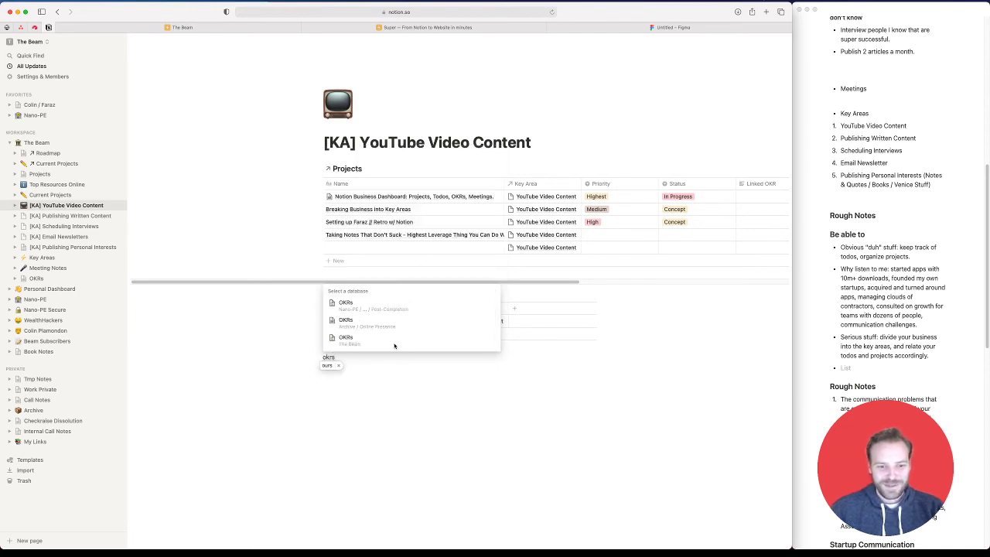
click(395, 342)
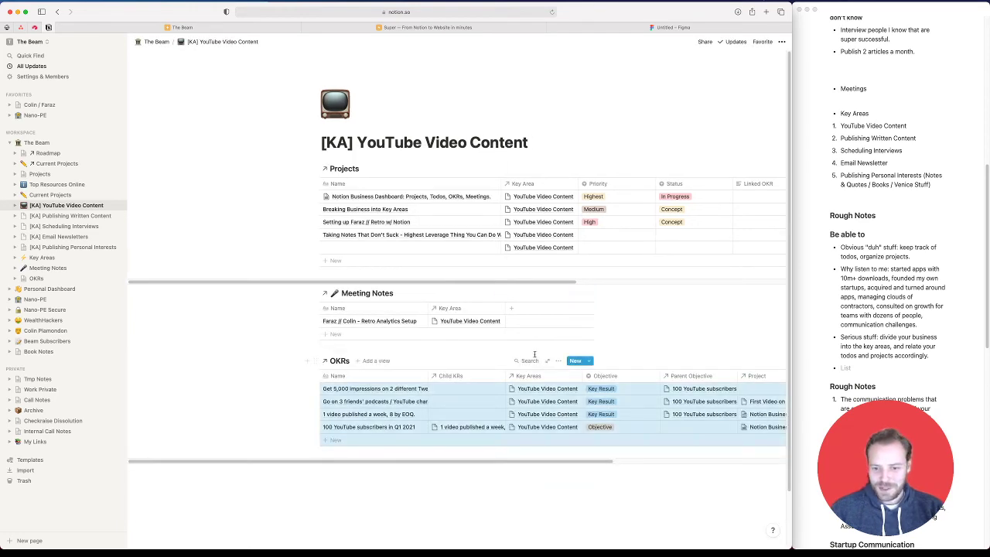
Filter the linked OKRs table to entries whose Key Areas contains YouTube Video Content
click(557, 360)
click(588, 234)
click(447, 433)
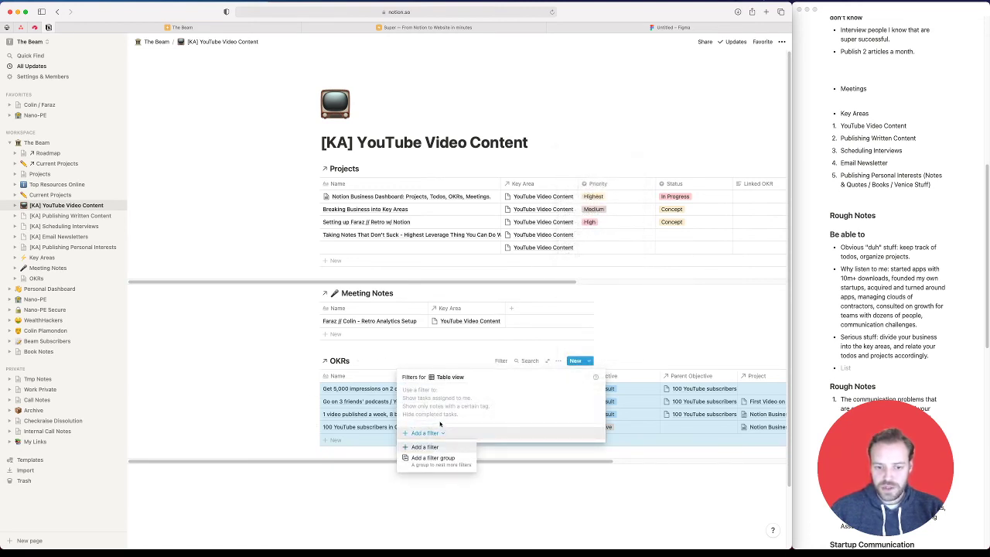
click(427, 448)
click(447, 392)
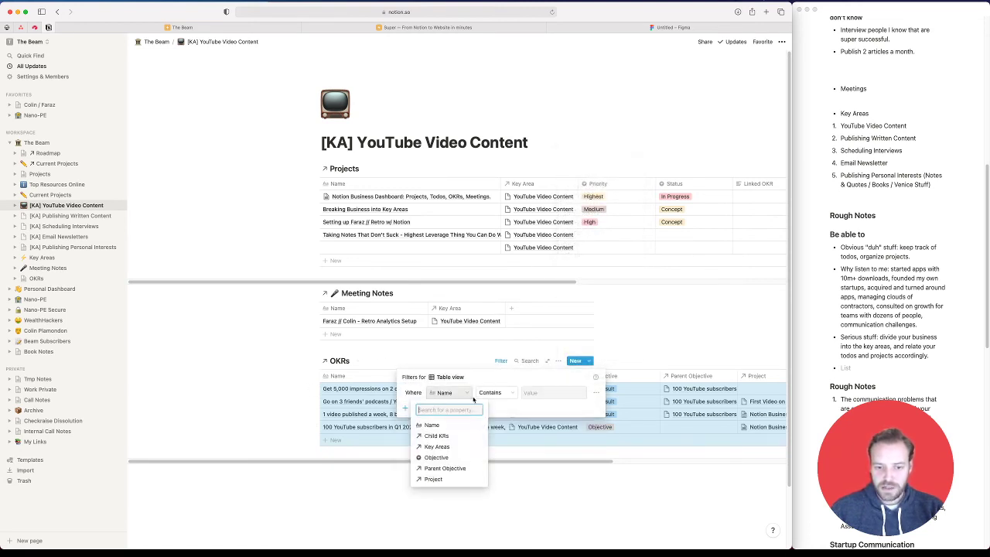
click(443, 447)
click(561, 393)
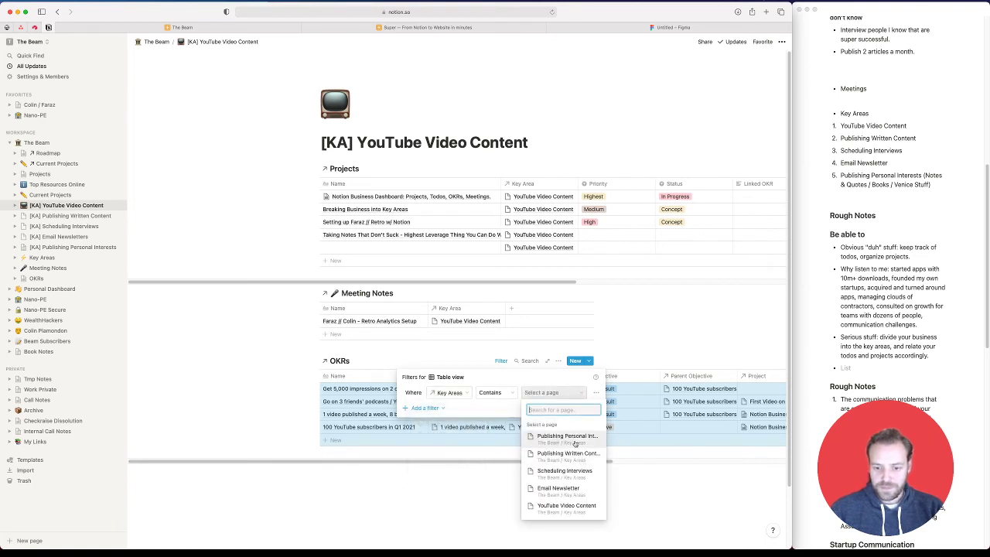
click(566, 508)
click(513, 515)
click(545, 517)
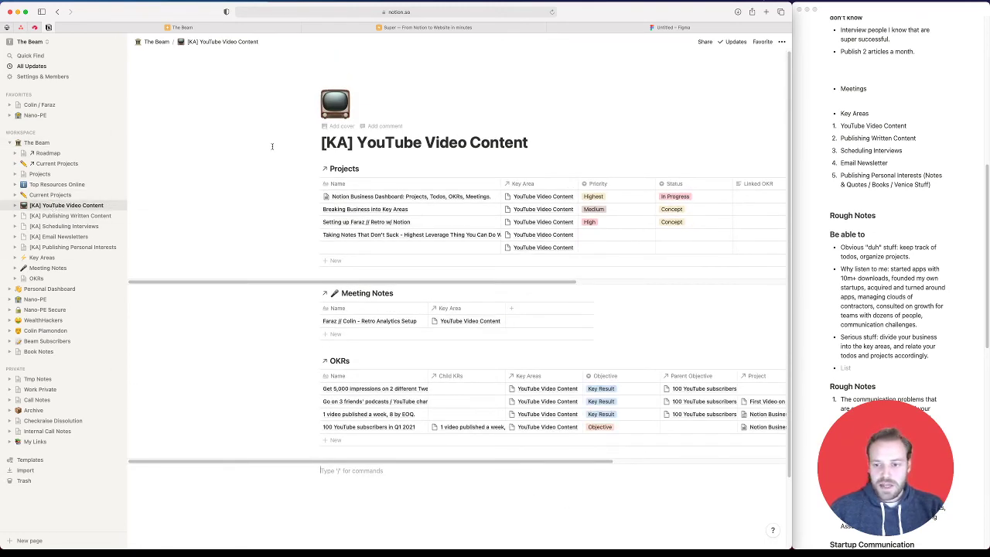
scroll(449, 398, down, 2)
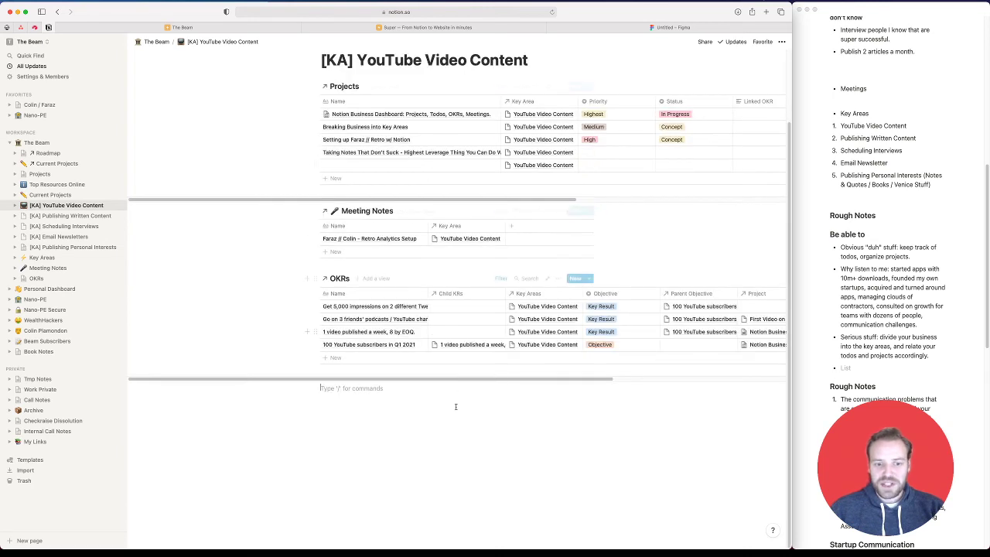
Create a table database named "Todos" as a new page inside The Beam
click(118, 143)
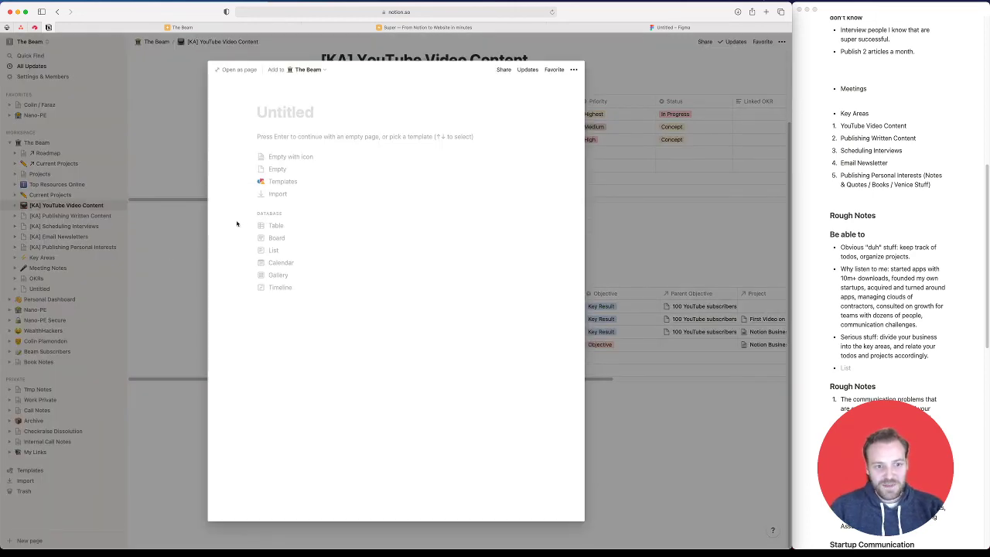
click(272, 225)
text(Todos)
click(220, 109)
Change the Tags property of the Todos table to the Select type and rename it "Status"
click(325, 109)
mouse_move(301, 152)
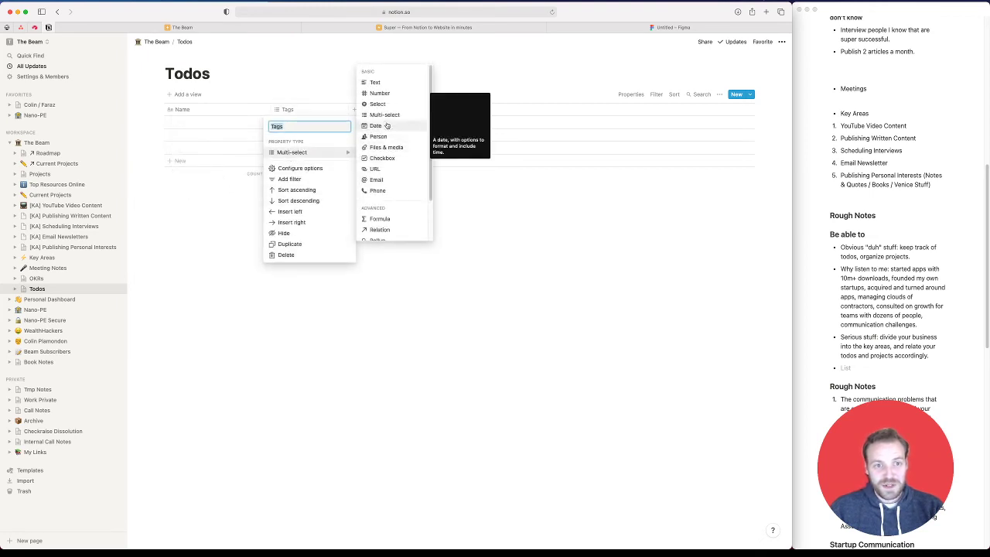
click(379, 104)
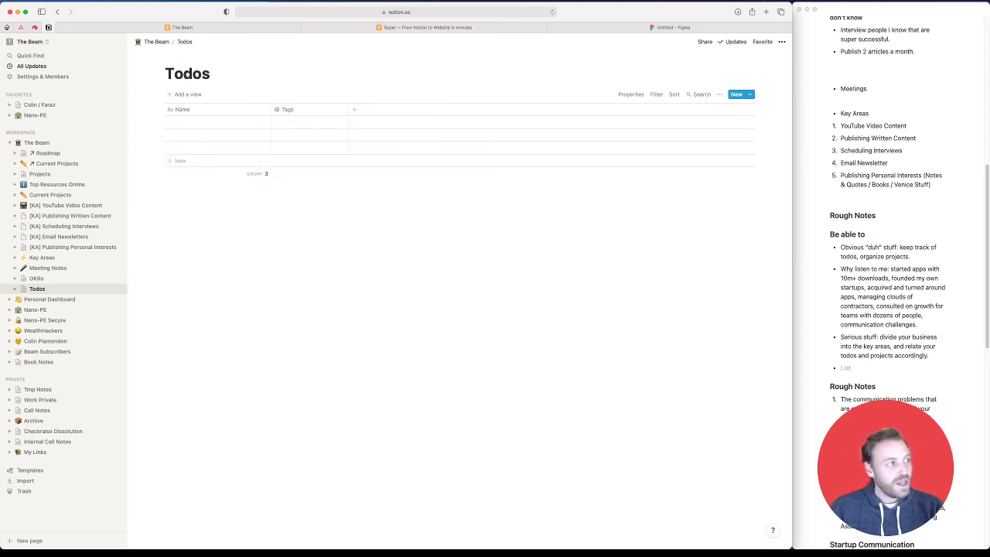
key(super+Tab)
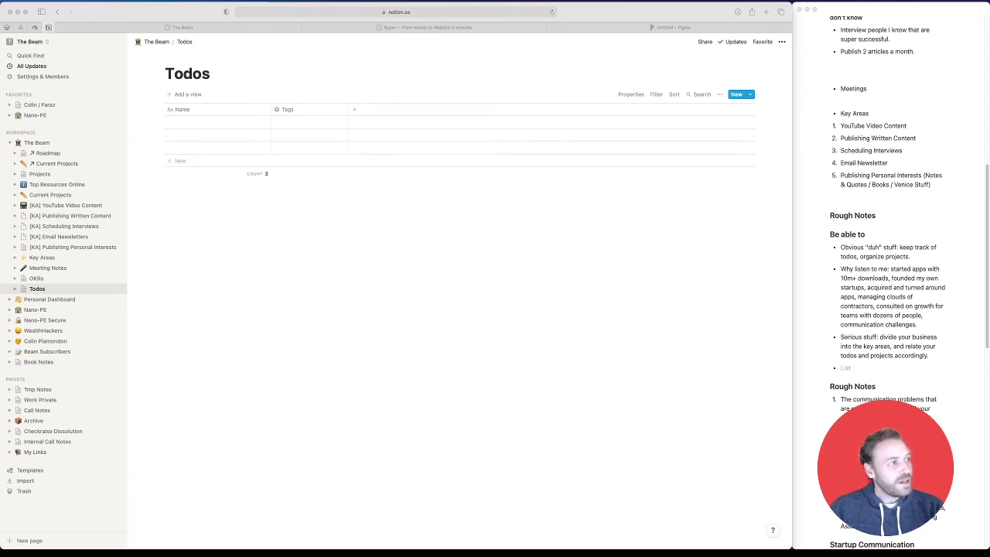
key(super+Tab)
click(312, 110)
text(Status)
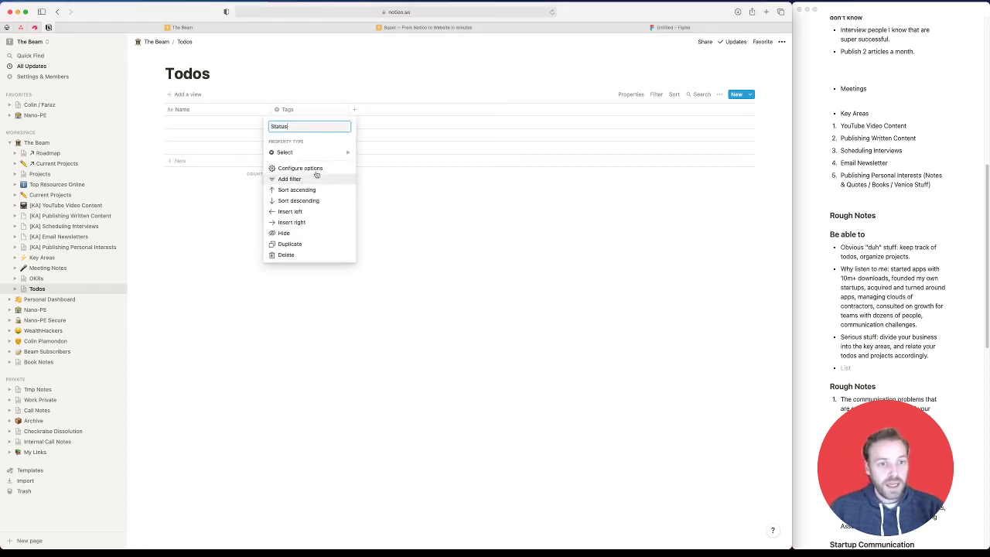
Add the options "Blocked" and "In Progress" to the Status property of the Todos table
click(309, 122)
text(Started)
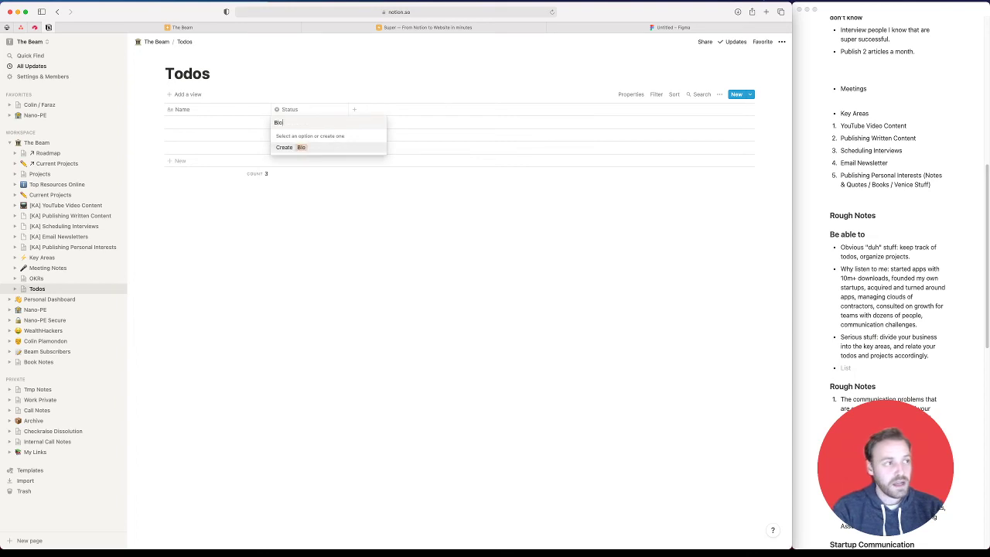
key(Return)
key(BackSpace)
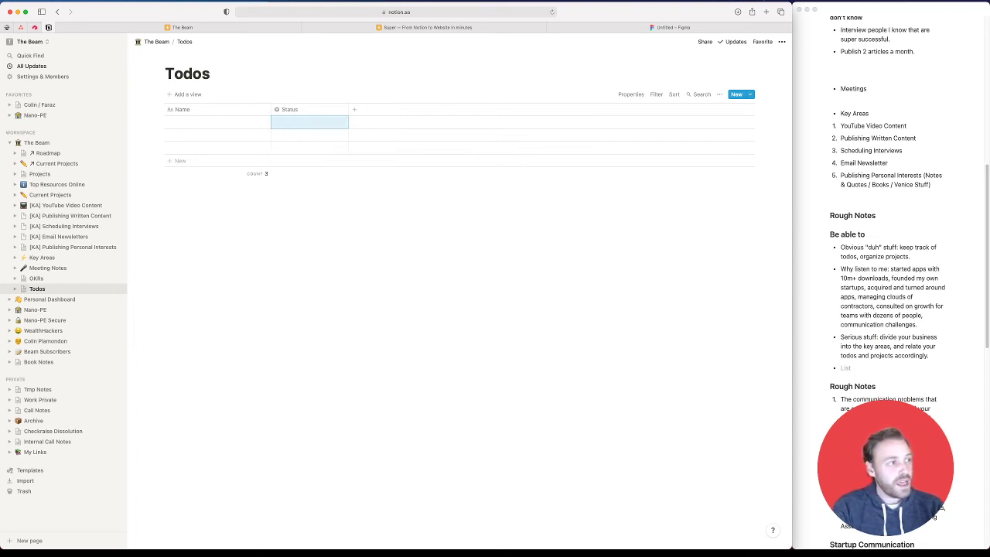
key(super+Tab)
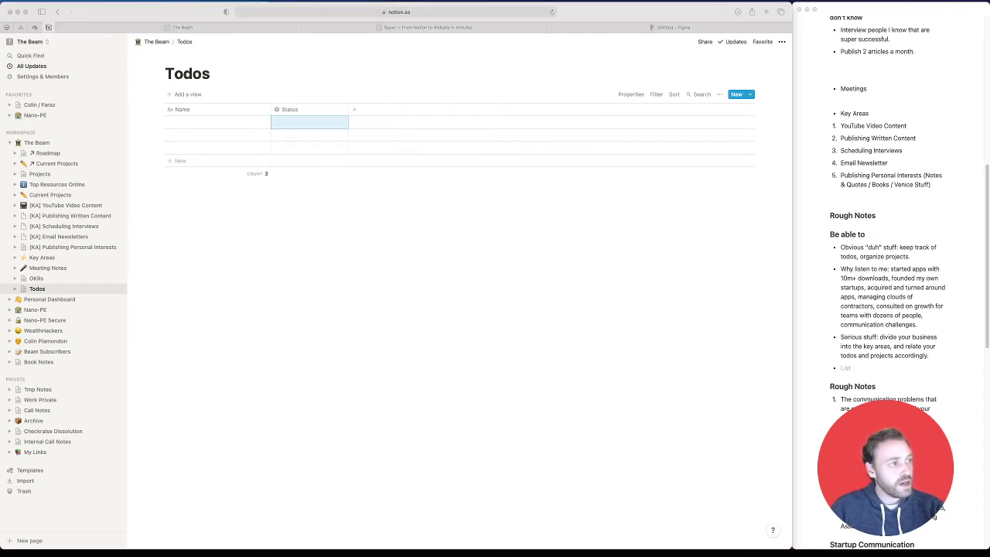
key(super+Tab)
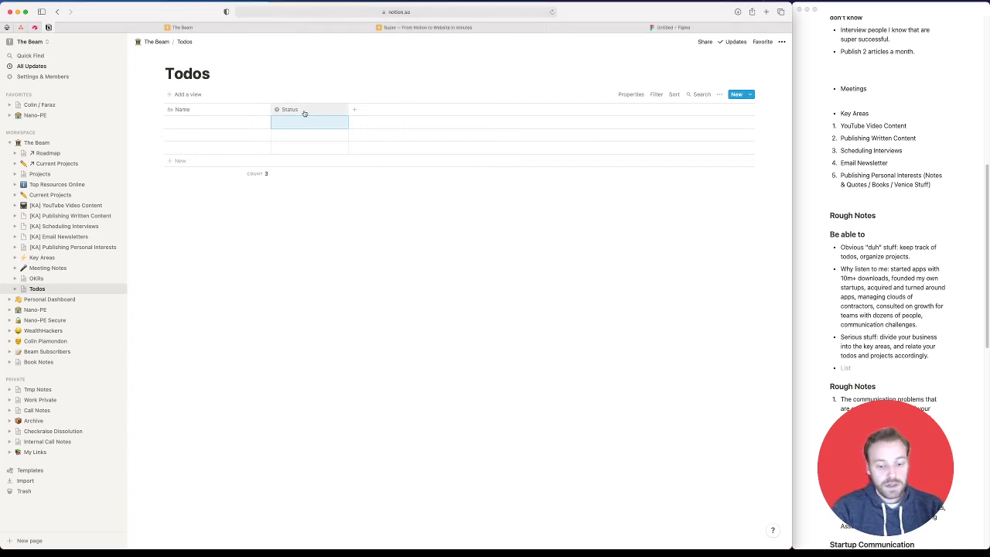
text(In Pess)
key(BackSpace)
key(BackSpace)
key(BackSpace)
key(BackSpace)
key(BackSpace)
key(BackSpace)
key(BackSpace)
text(rogress)
key(Return)
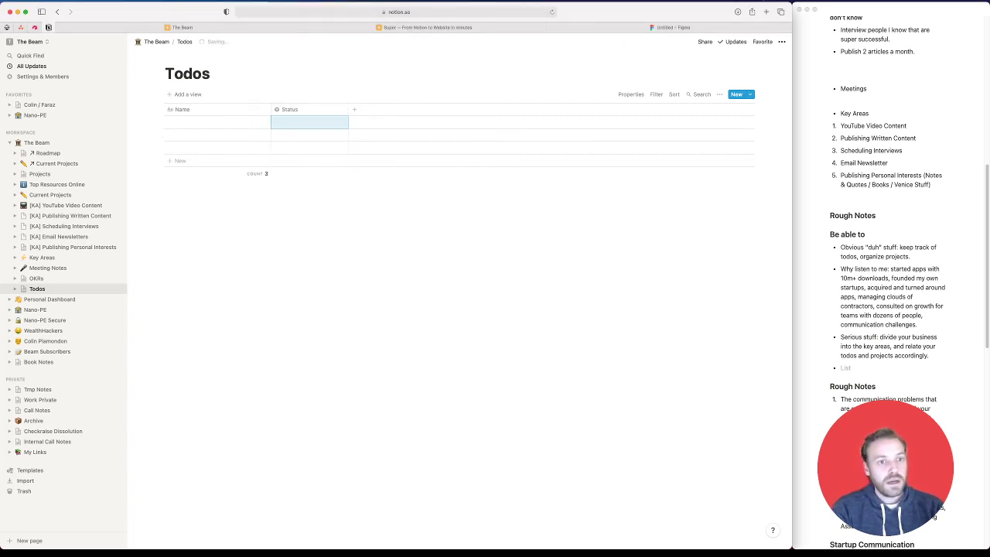
Add the Status options "On Deck", "Backlog", "Complete" and "Cancelled", leaving the first row's status empty
text(On Deck)
key(Return)
text(Backlog)
key(Return)
key(Up)
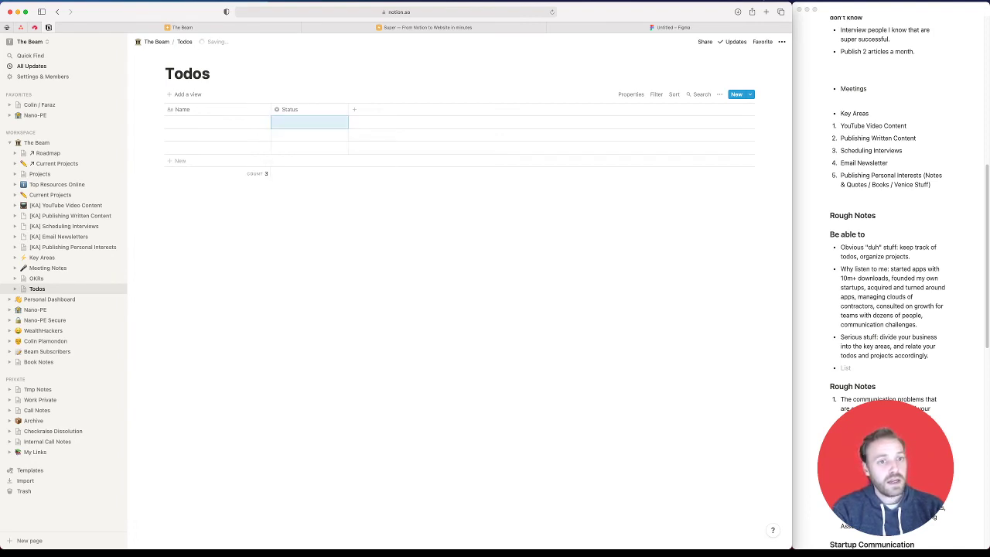
key(Return)
text(Complete)
key(Return)
key(Return)
text(Cancelled)
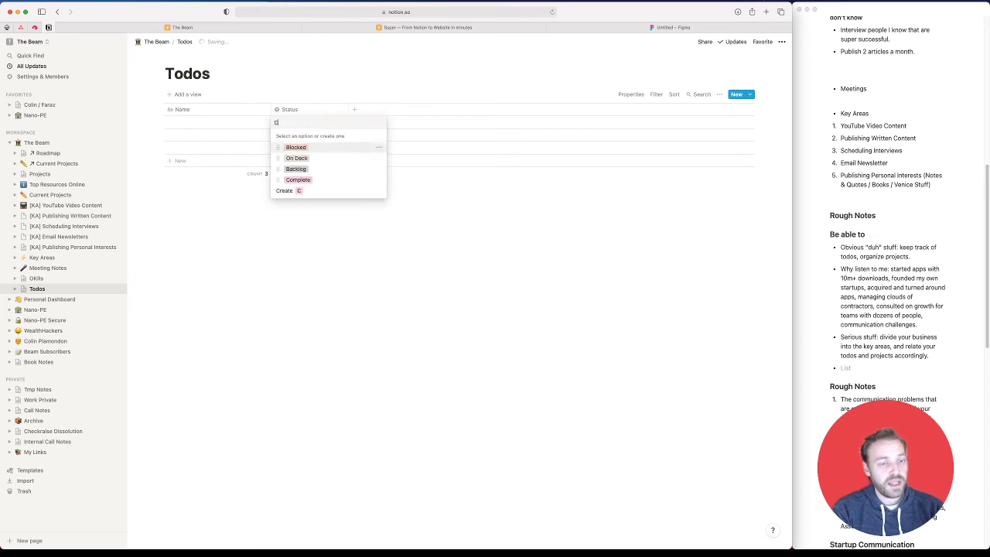
key(Return)
key(Return)
key(Escape)
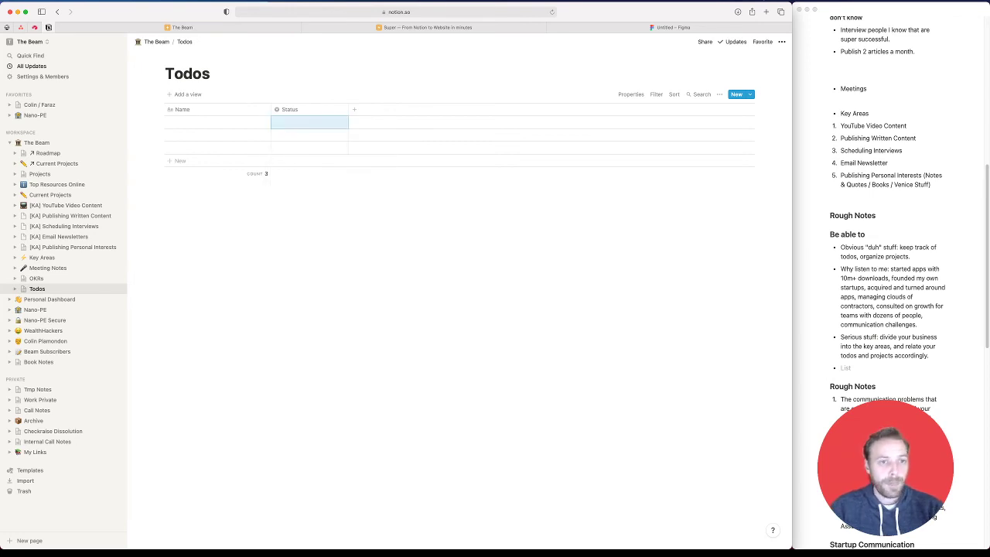
Add a new property after Status and make it a relation to The Beam's Projects database
click(391, 112)
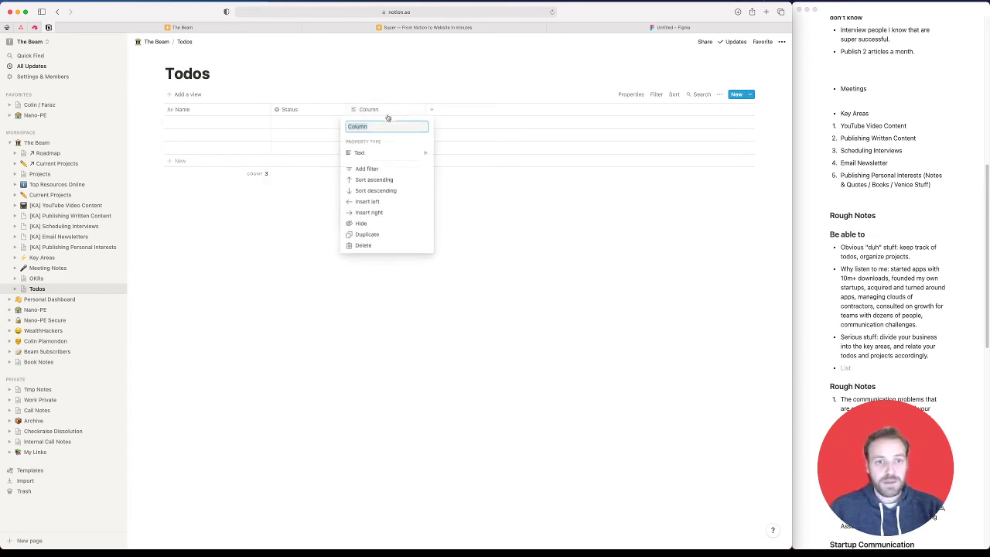
mouse_move(366, 153)
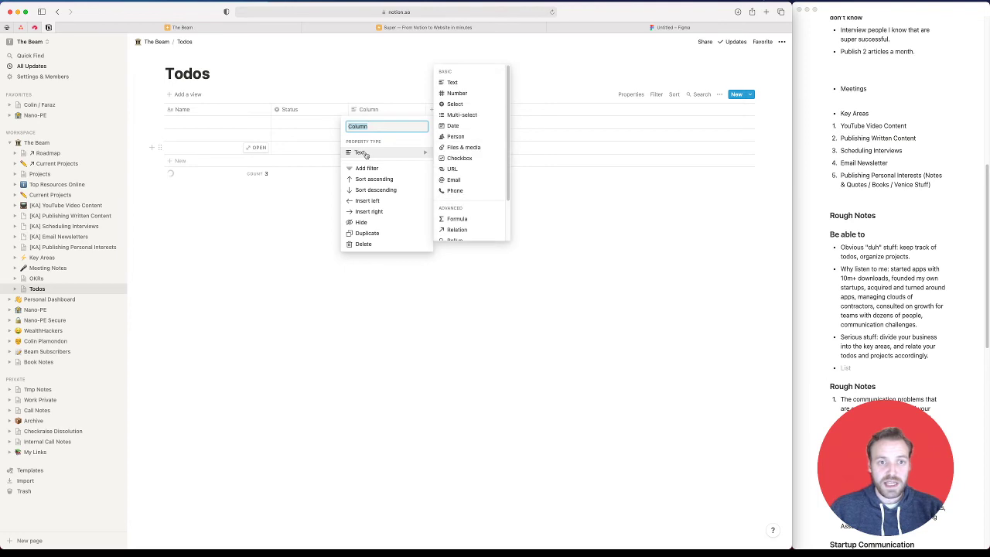
click(482, 230)
click(393, 292)
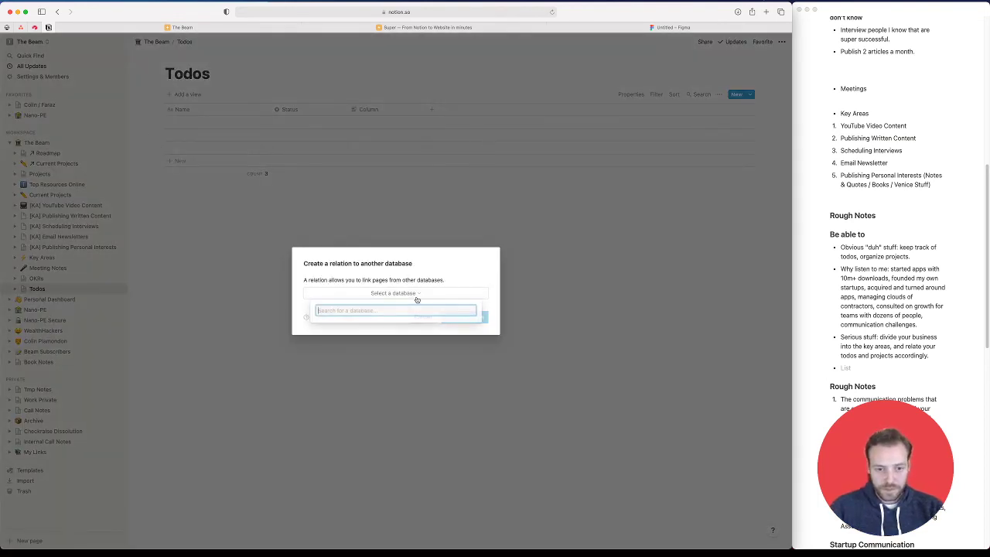
text(projec)
key(alt+BackSpace)
text(projec)
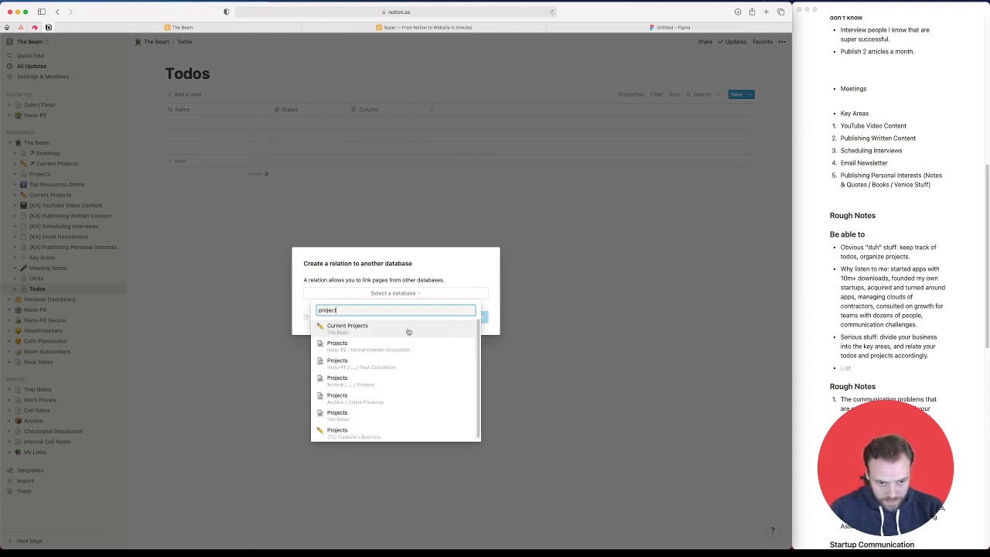
click(380, 413)
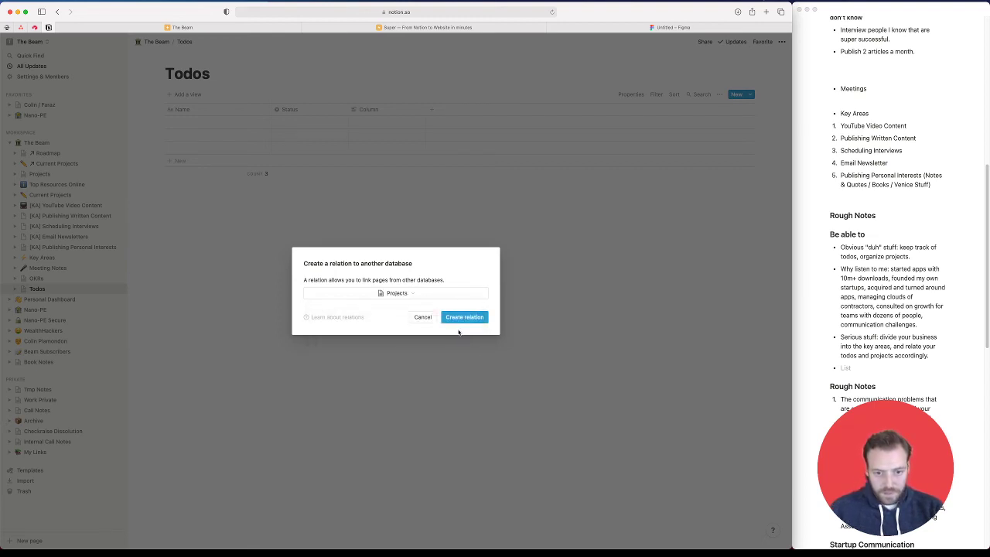
key(Return)
Give the Todos page a pencil emoji icon
click(186, 55)
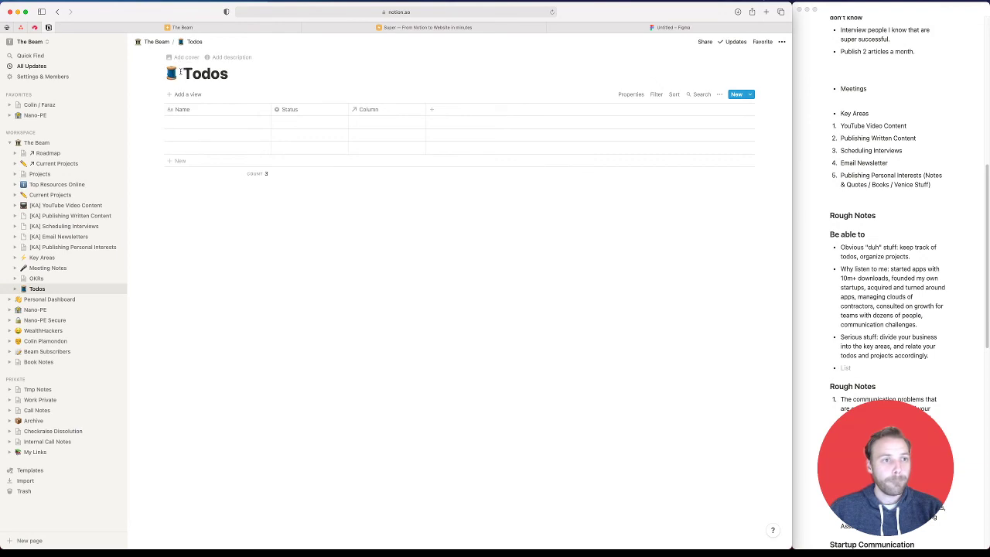
text(pencil)
key(Return)
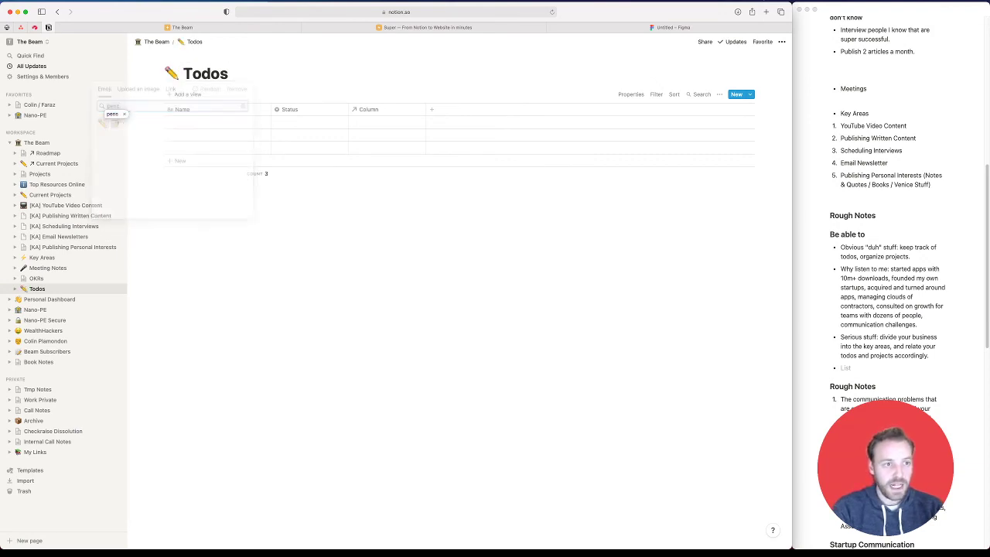
Rename the new relation property to "Projects"
click(384, 114)
text(Projects)
key(Return)
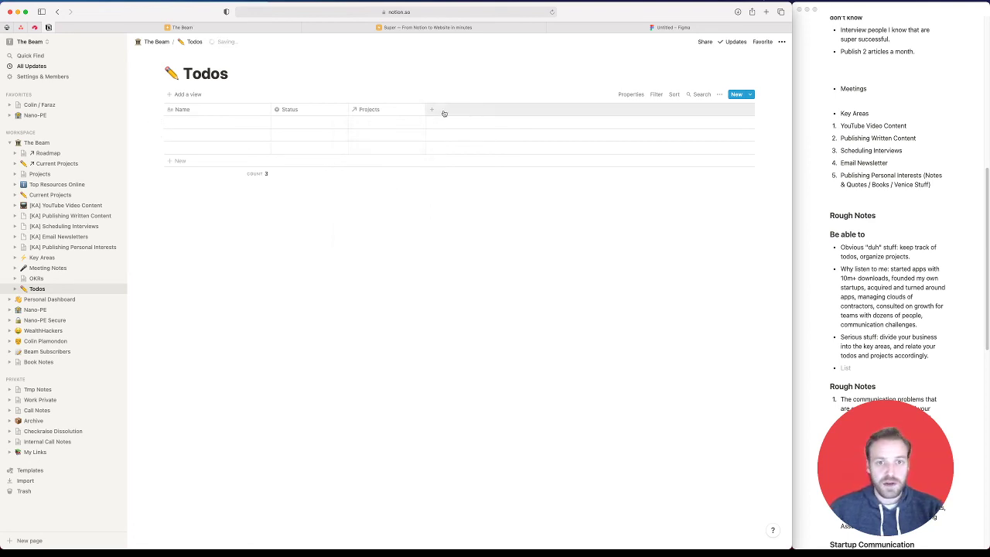
Add another property after Projects and make it a relation to the Key Areas database
click(479, 110)
click(428, 152)
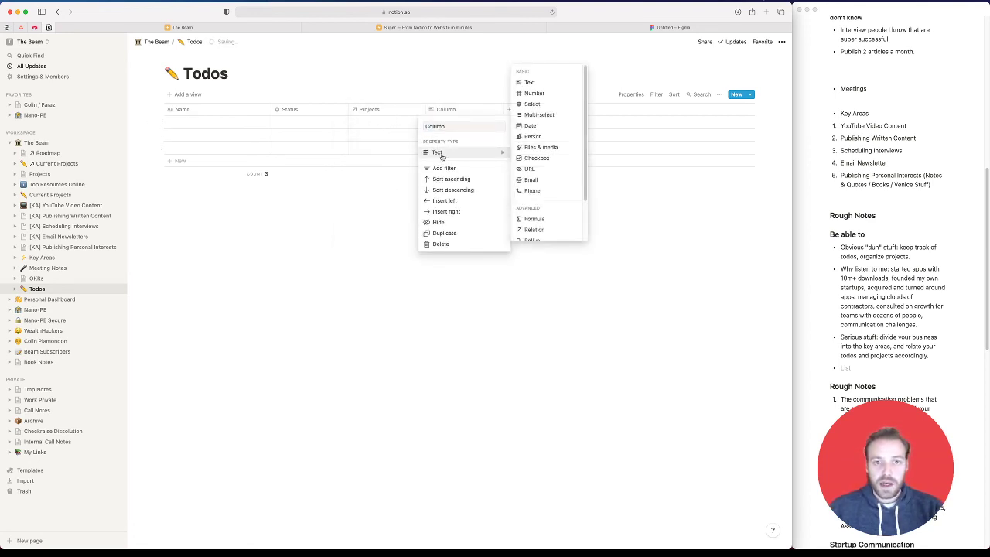
click(421, 90)
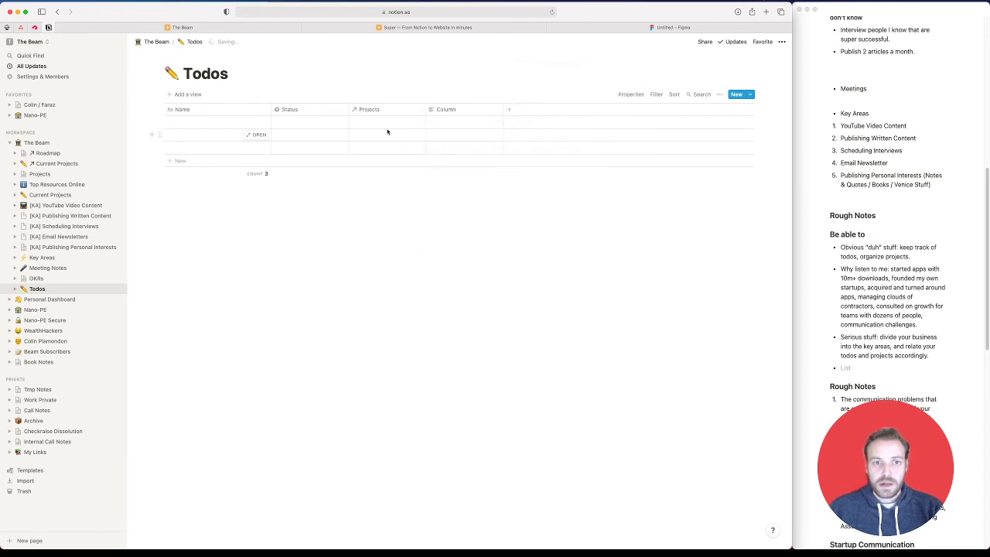
click(464, 109)
mouse_move(448, 148)
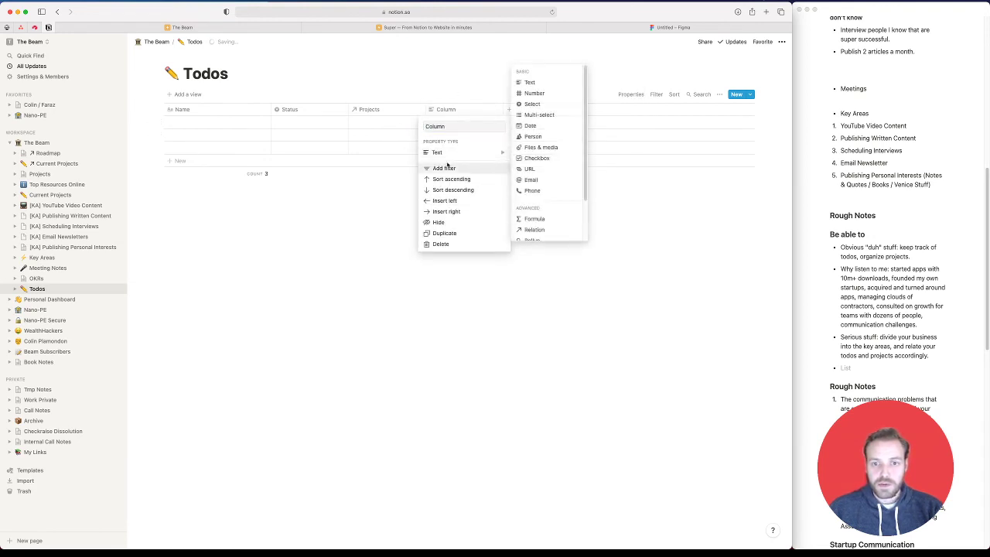
click(547, 230)
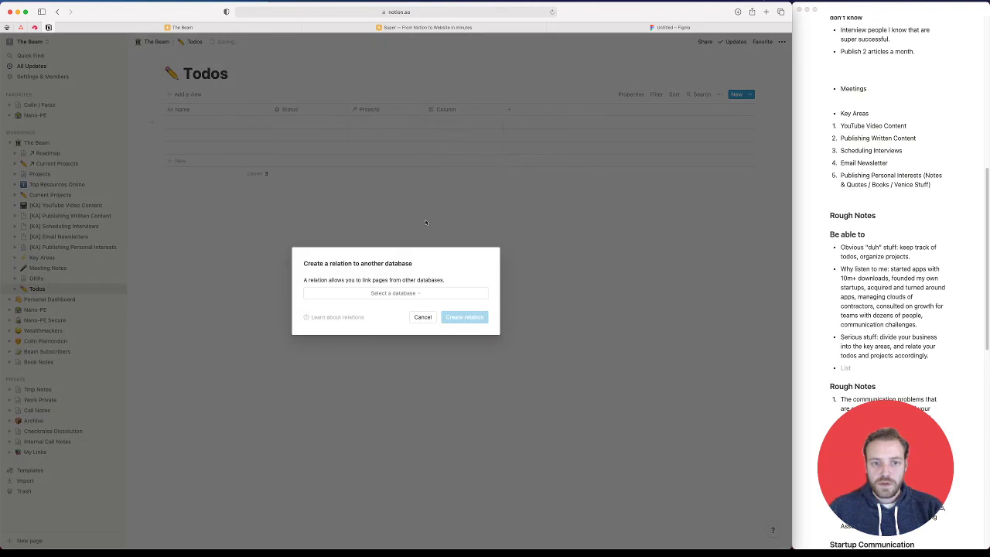
click(404, 293)
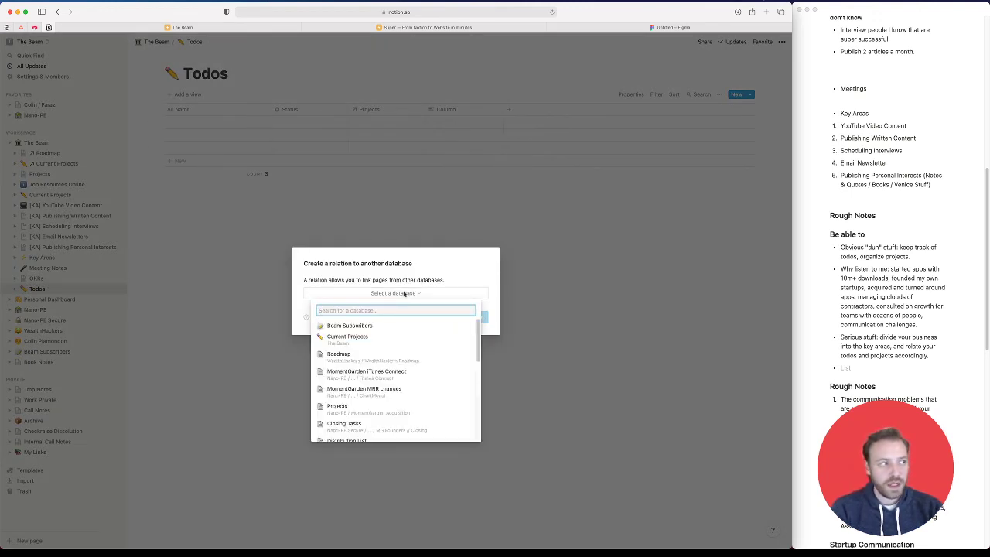
text(key)
key(Return)
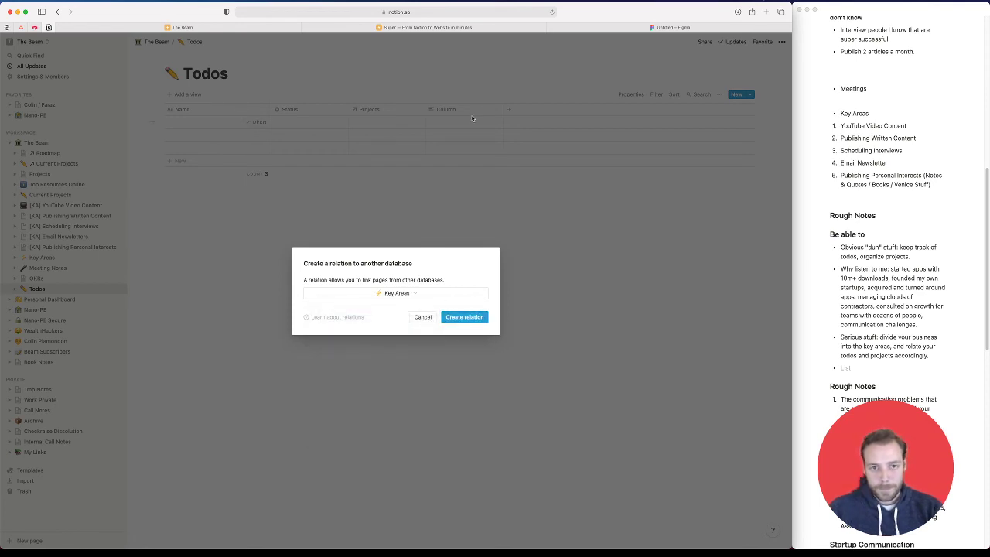
click(464, 318)
Rename the Key Areas relation property to "Key Area"
click(468, 111)
text(Key Areas)
key(Return)
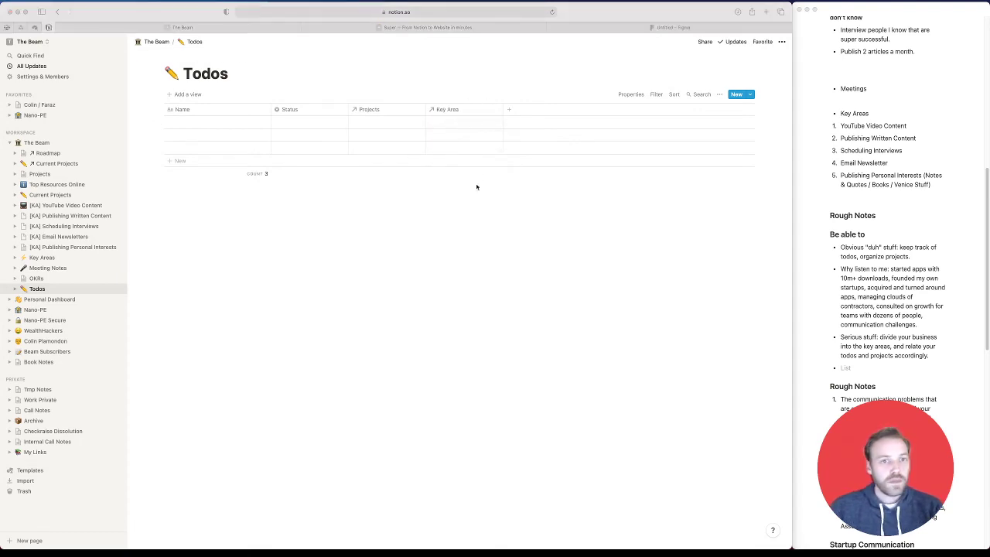
Add a Select property named "Priority" after Key Area
click(525, 112)
text(Priority)
click(530, 153)
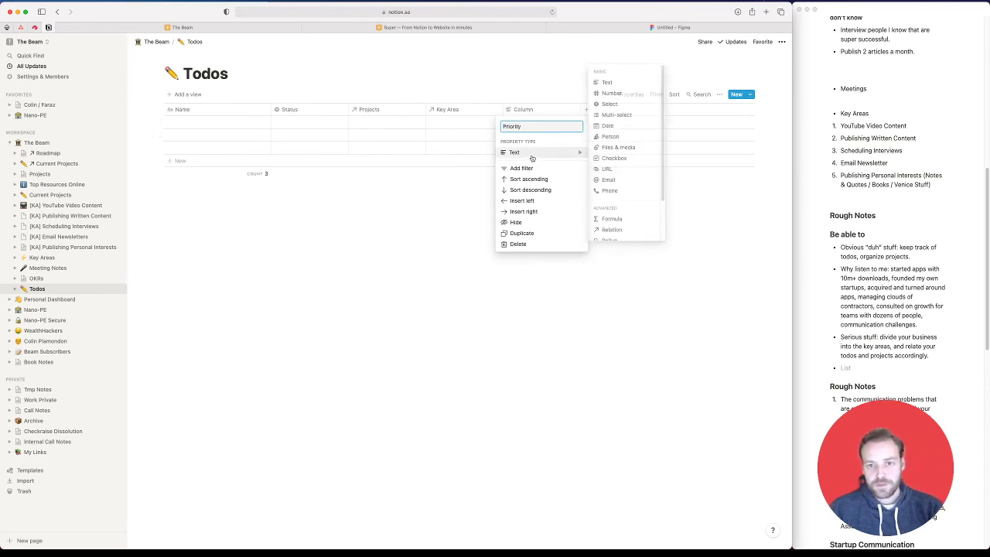
click(610, 104)
Add the Priority options "Highest", "High", "Medium" and "Low", leaving the first row's priority empty
click(553, 122)
text(Highest)
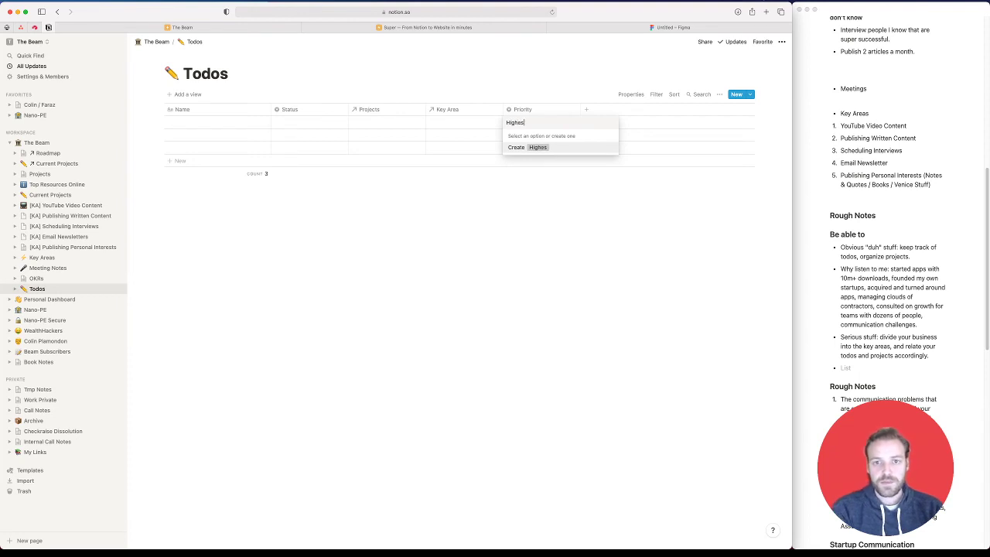
key(Return)
key(BackSpace)
text(High)
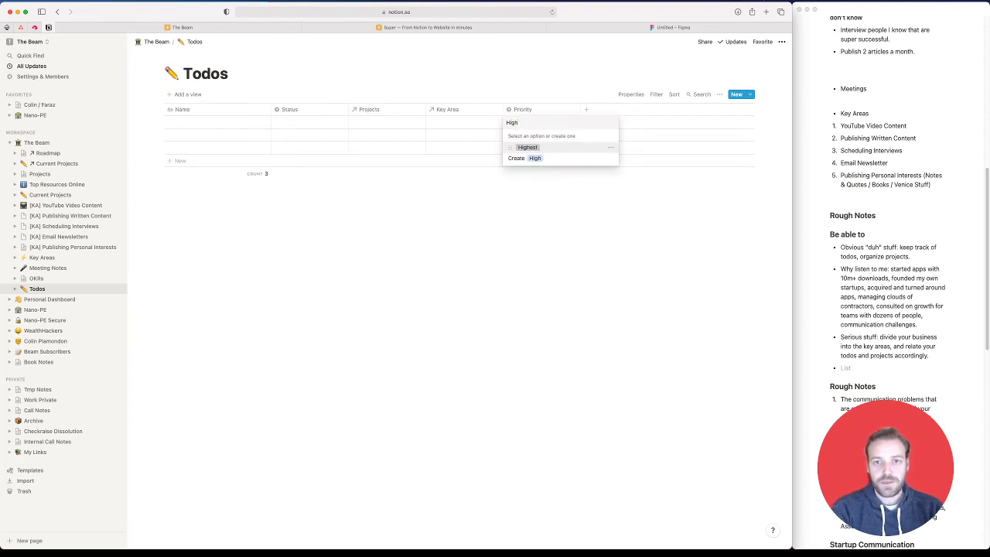
key(Return)
key(Return)
text(Medium)
key(Return)
key(BackSpace)
text(L)
key(Return)
key(Return)
text(Low)
key(Return)
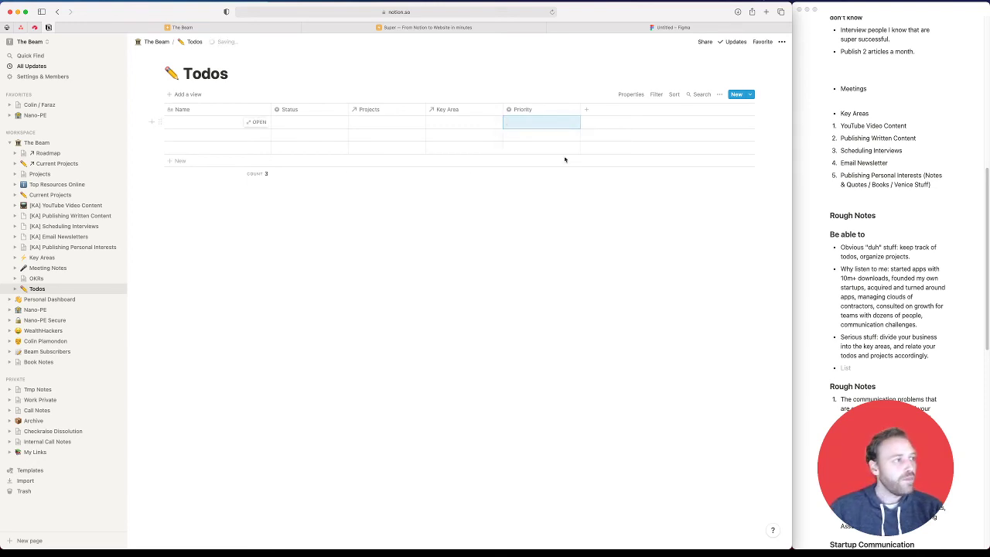
click(366, 327)
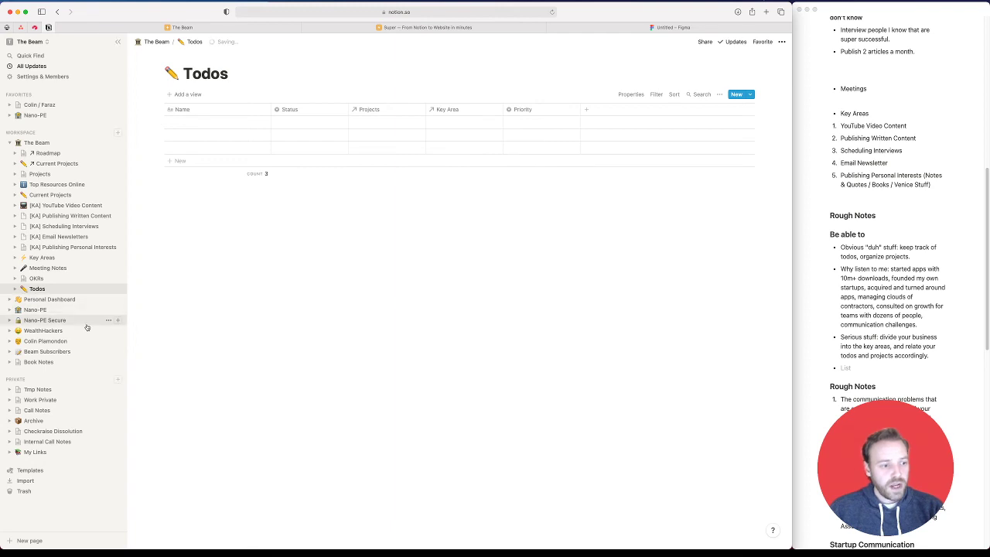
Open the [KA] YouTube Video Content page
click(71, 247)
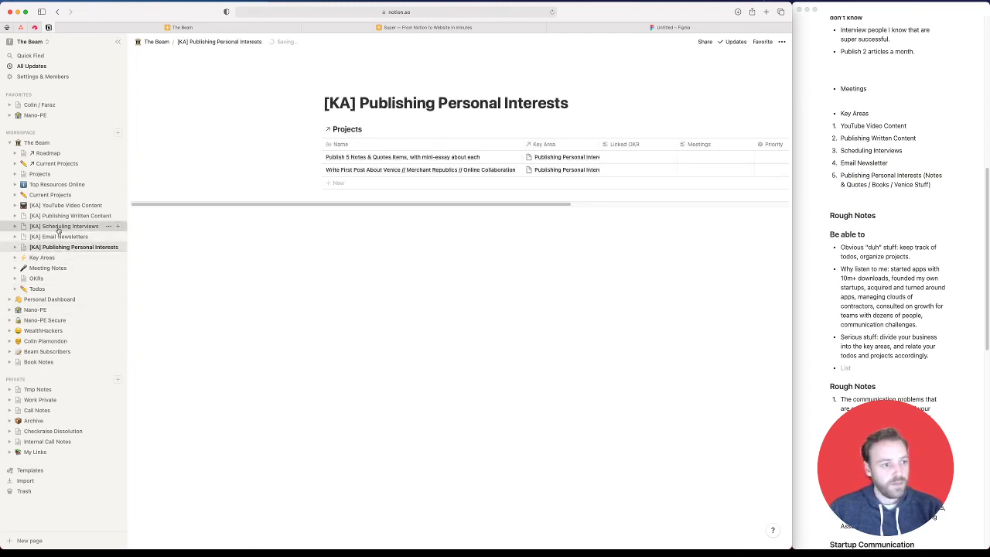
click(64, 226)
click(70, 215)
click(66, 205)
Insert a linked database of Todos below the OKRs table on the YouTube Video Content page
scroll(389, 404, down, 2)
click(384, 449)
text(/table)
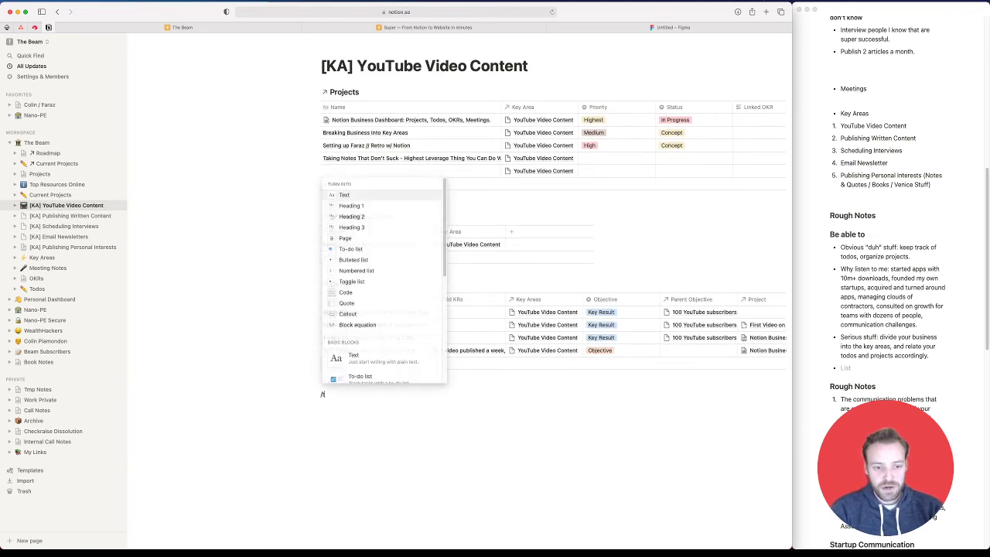
key(Down)
key(Down)
key(Down)
key(Down)
key(BackSpace)
key(BackSpace)
key(BackSpace)
key(BackSpace)
key(BackSpace)
text(link)
key(Down)
key(Up)
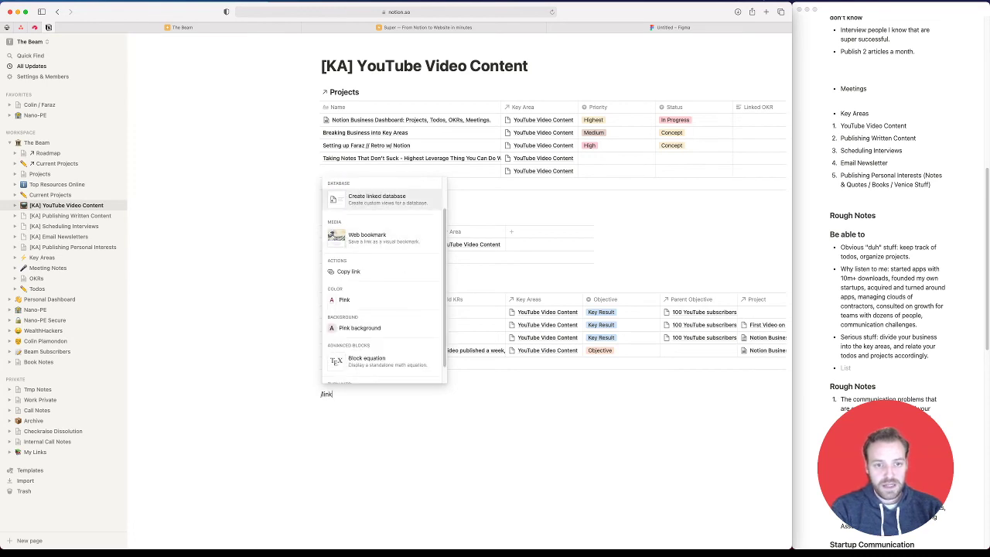
key(Return)
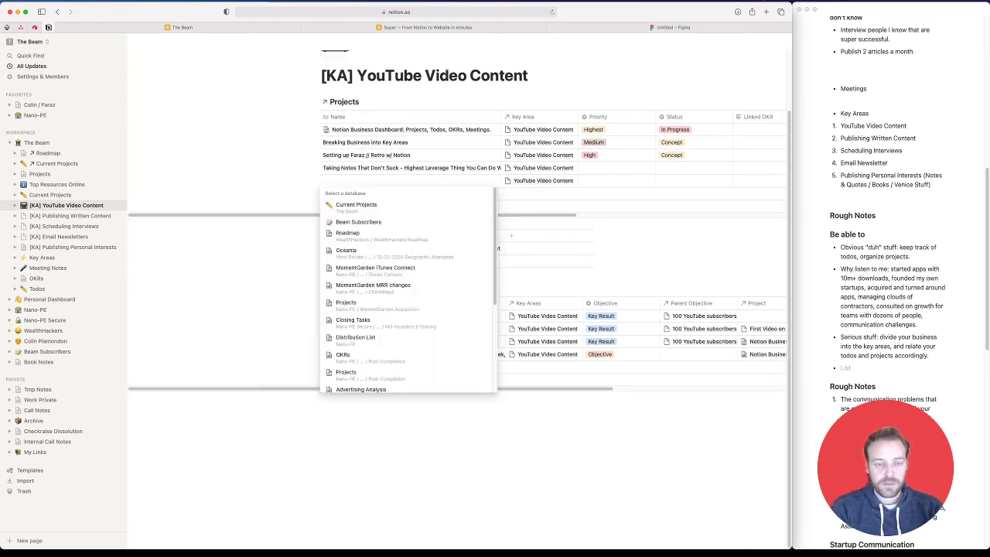
text(meeting)
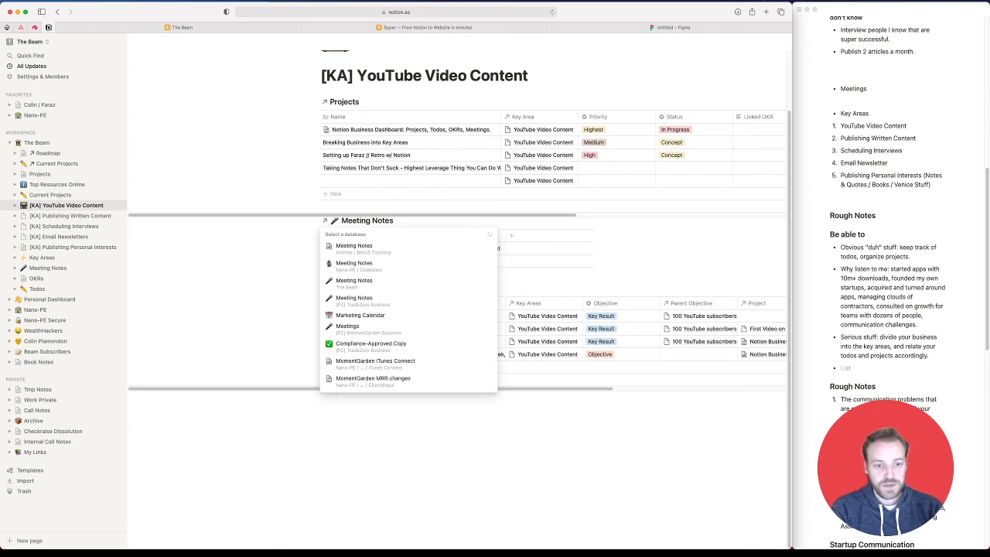
text(todo)
key(Return)
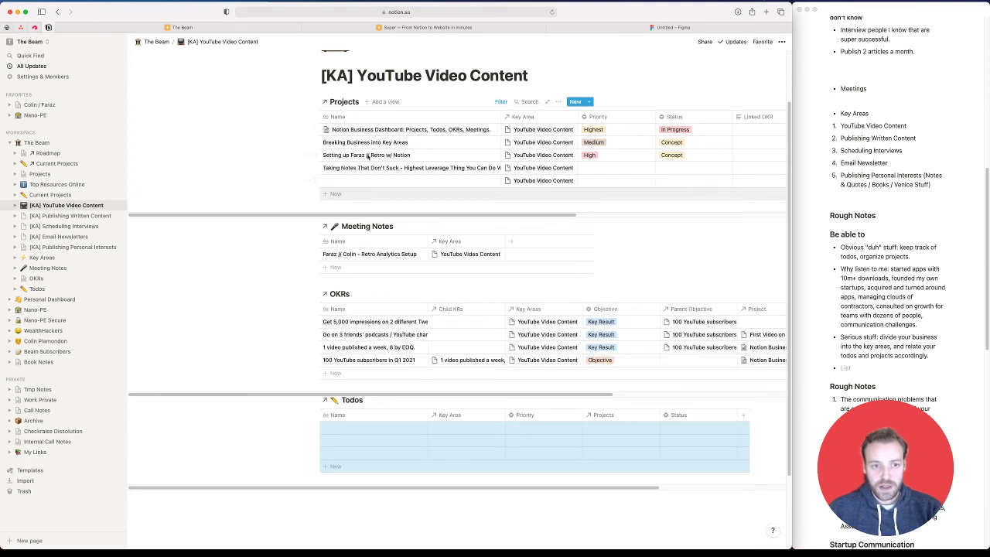
Open the "Breaking Business into Key Areas" project from the Projects table
click(376, 436)
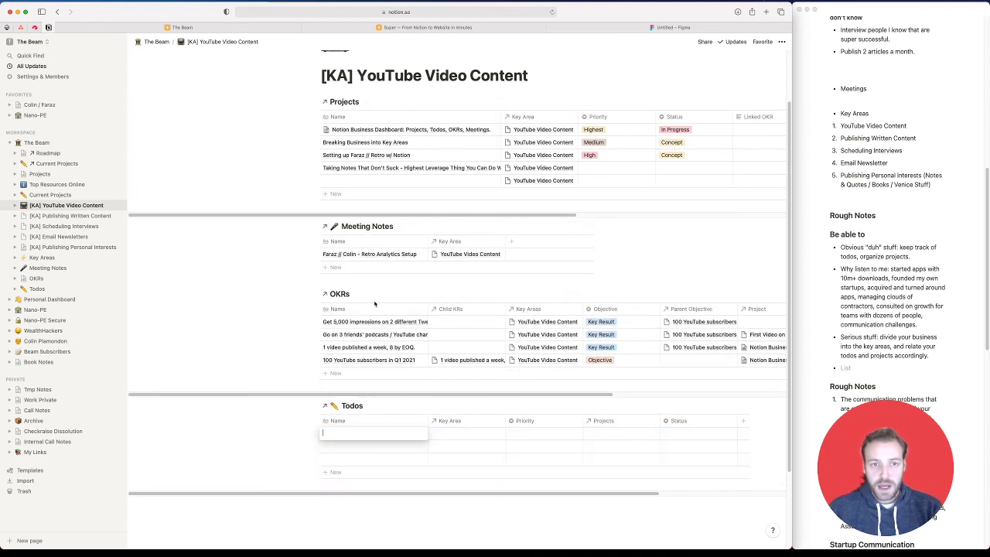
key(Escape)
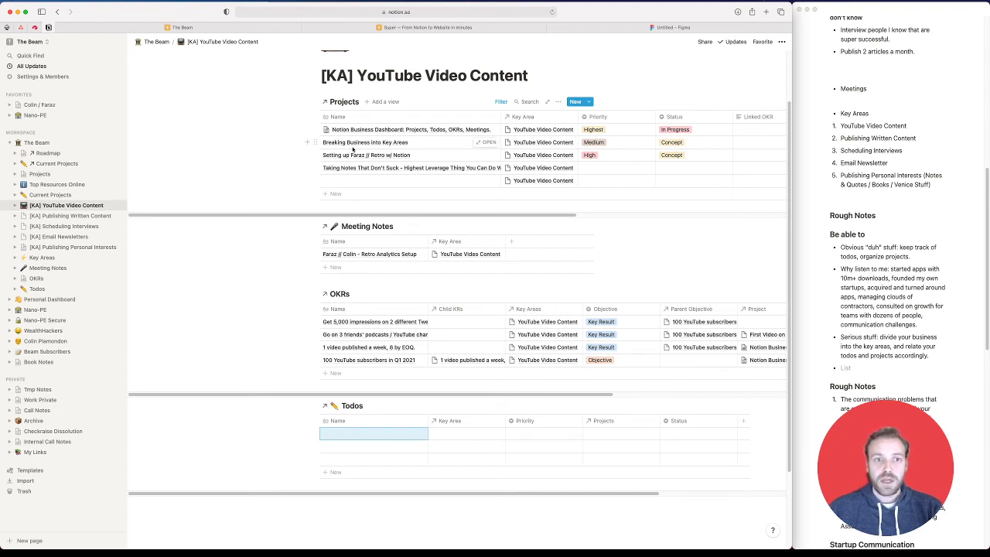
scroll(363, 153, up, 1)
click(488, 153)
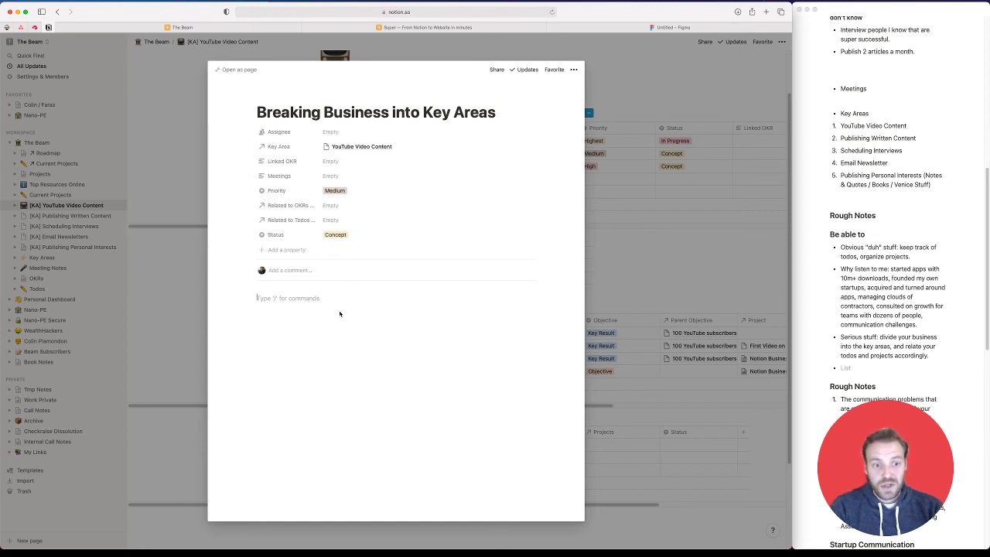
Insert a linked database of Todos in the body of the "Breaking Business into Key Areas" project page
text(/l)
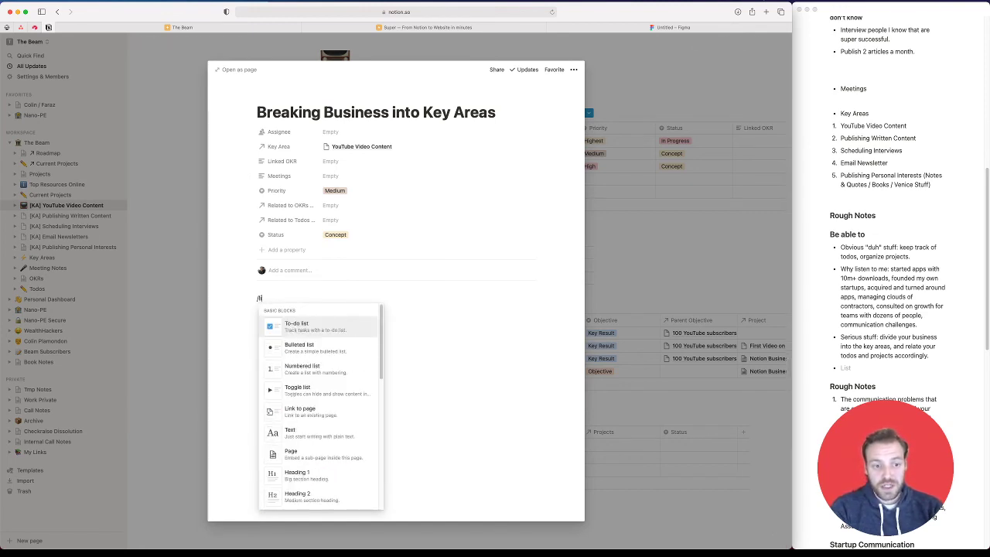
text(ink)
key(Down)
key(Return)
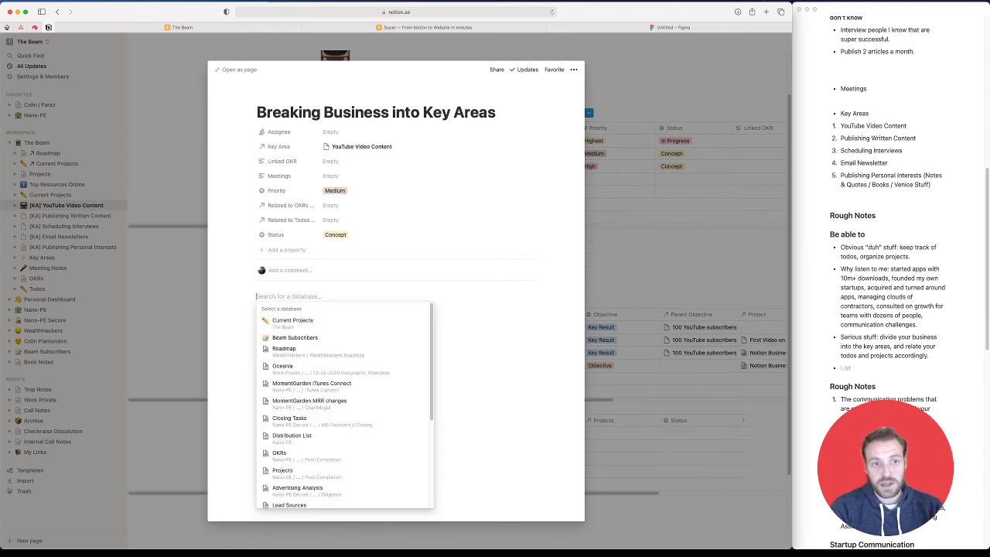
text(todo)
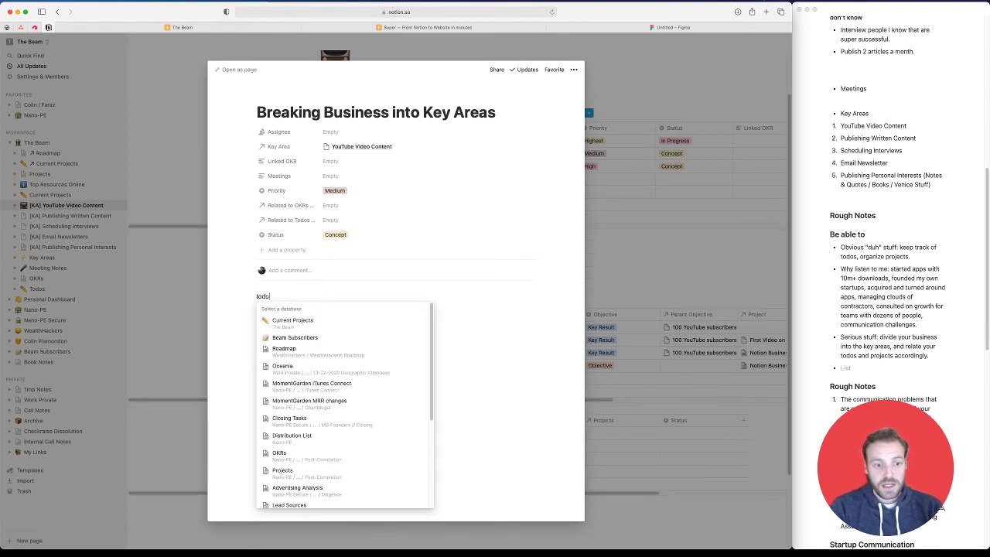
key(Down)
key(Return)
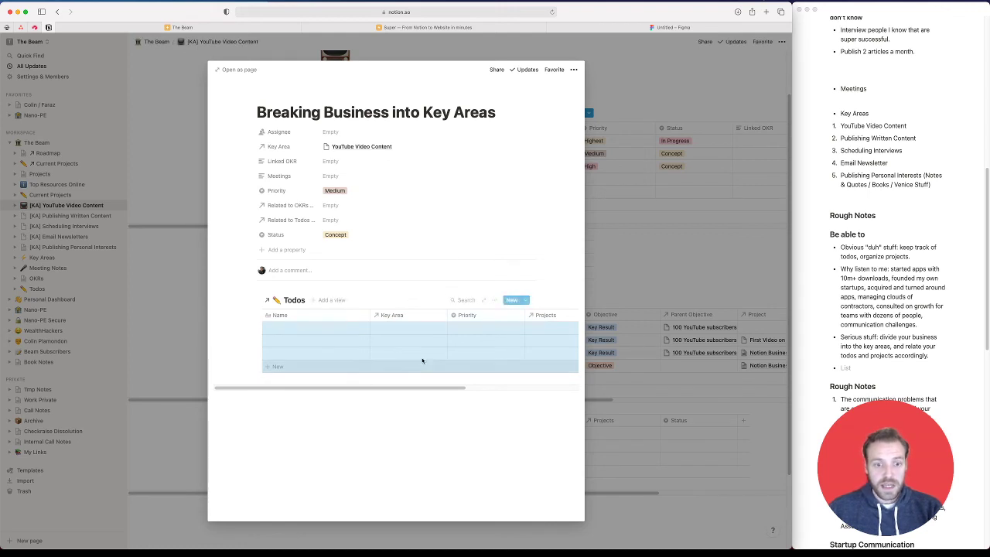
Link the first todo's Projects property to "Breaking Business into Key Areas"
click(558, 330)
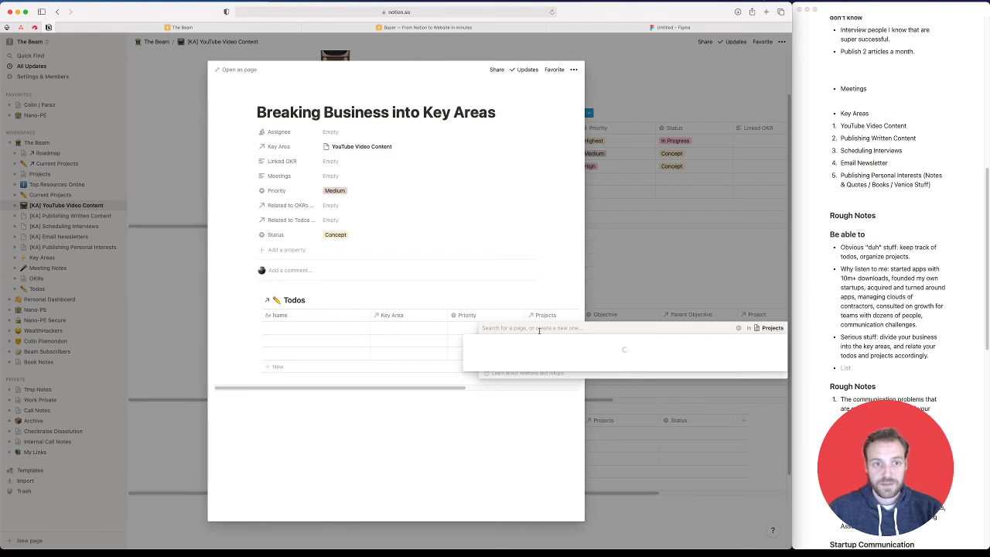
click(471, 352)
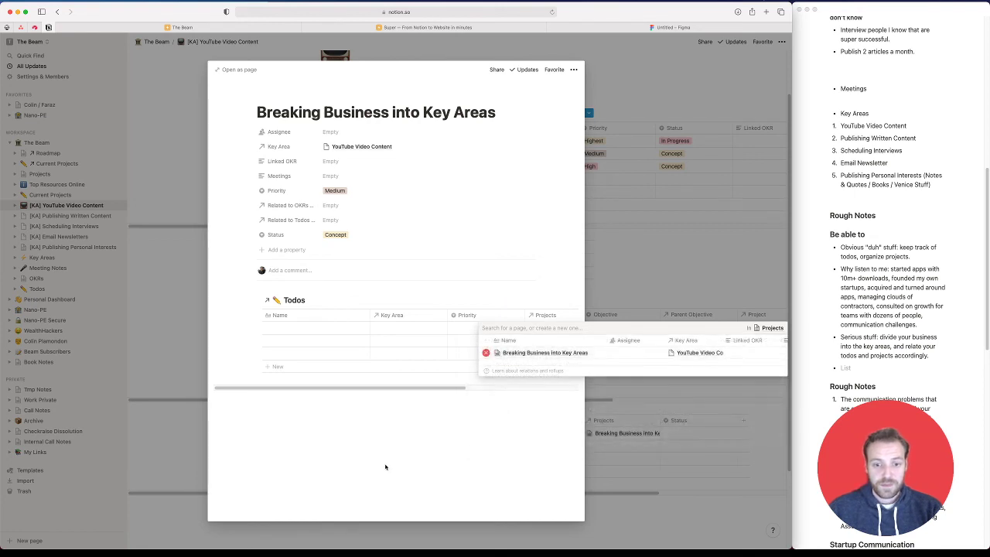
click(387, 464)
click(281, 331)
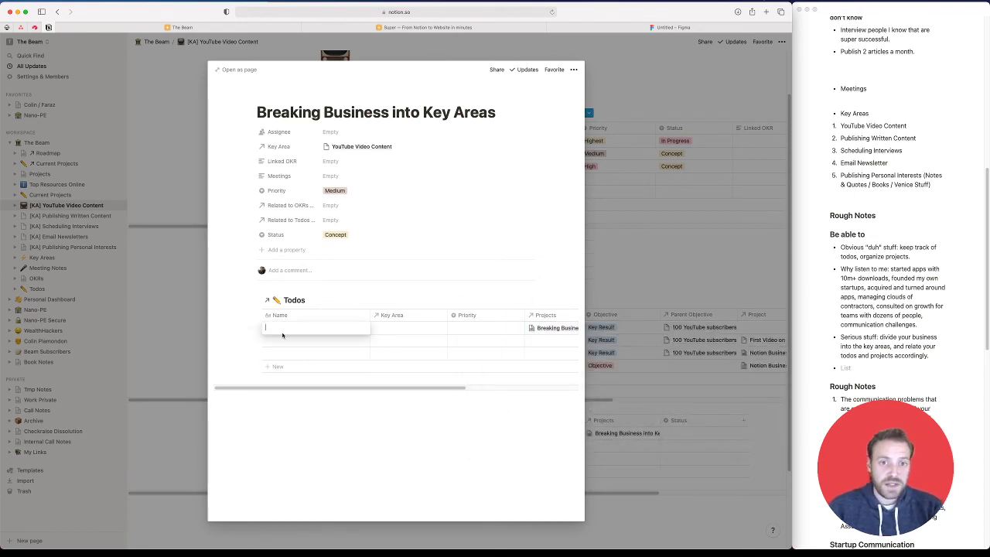
Add a "Summary" heading below the Todos table and begin its text with "Talking about how to go about breaking a business into Key"
click(341, 417)
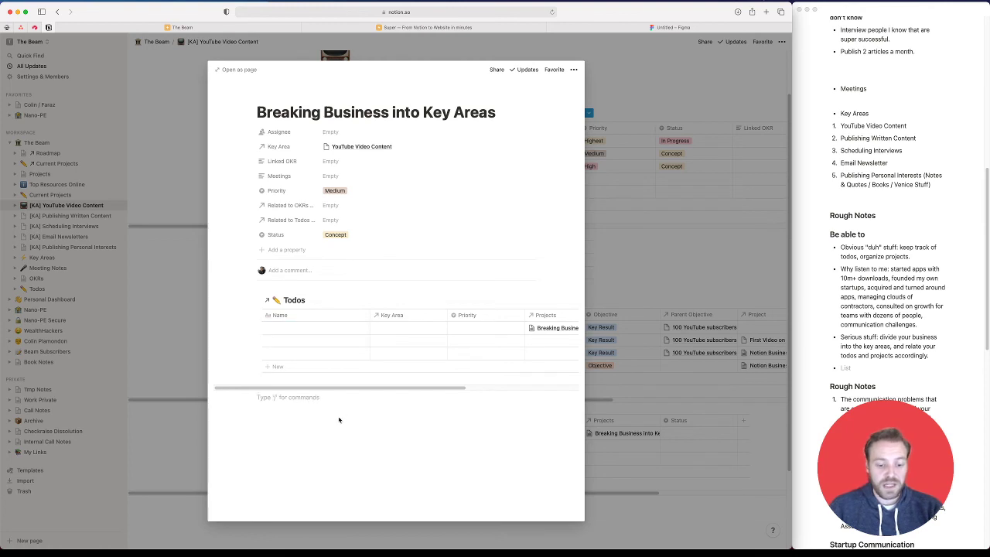
text(### Summary)
key(Return)
text(Ta)
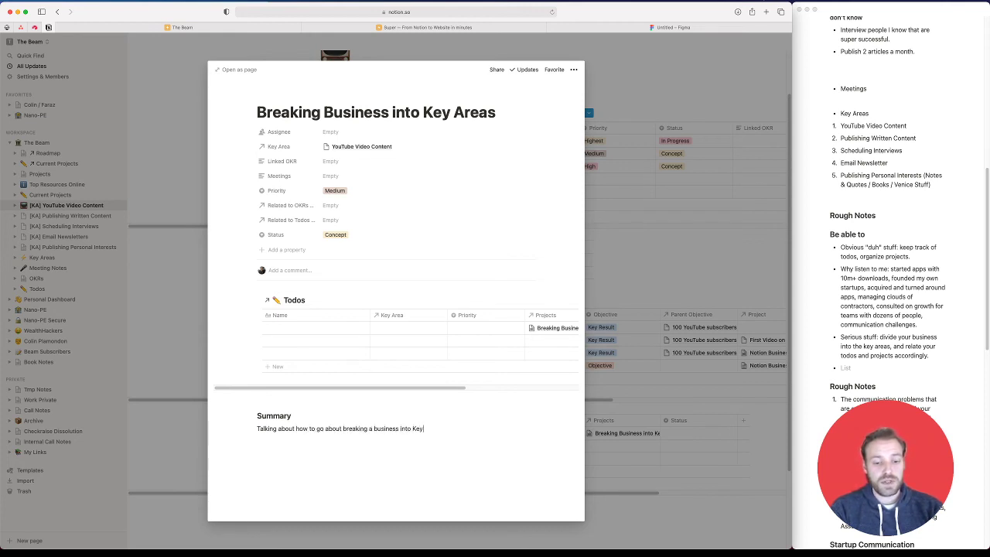
Continue the summary with "Areas: examples for an acquired app, a new SaaS startup, a consulting business, and something else. In each case,"
text(am)
key(BackSpace)
key(BackSpace)
key(BackSpace)
text(examples for app)
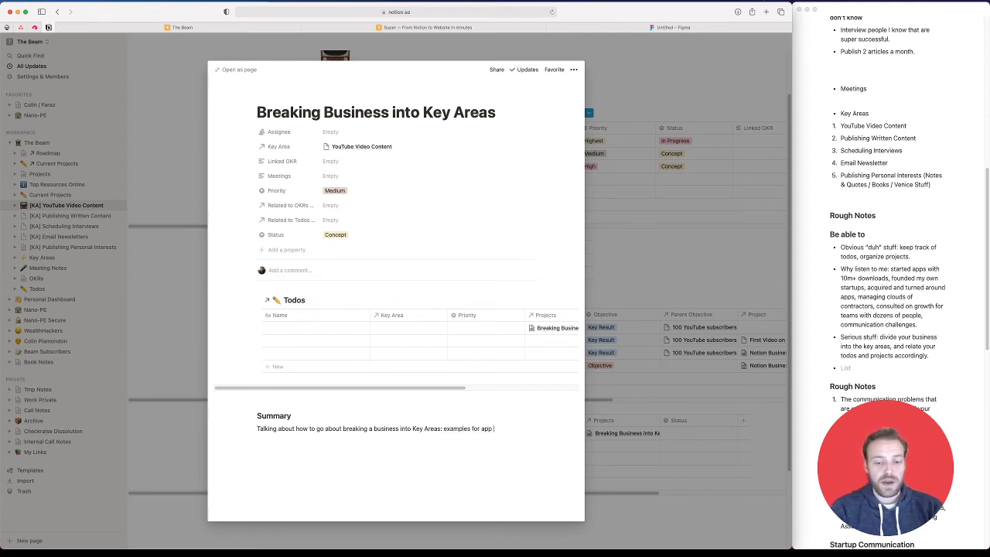
text(cquired a)
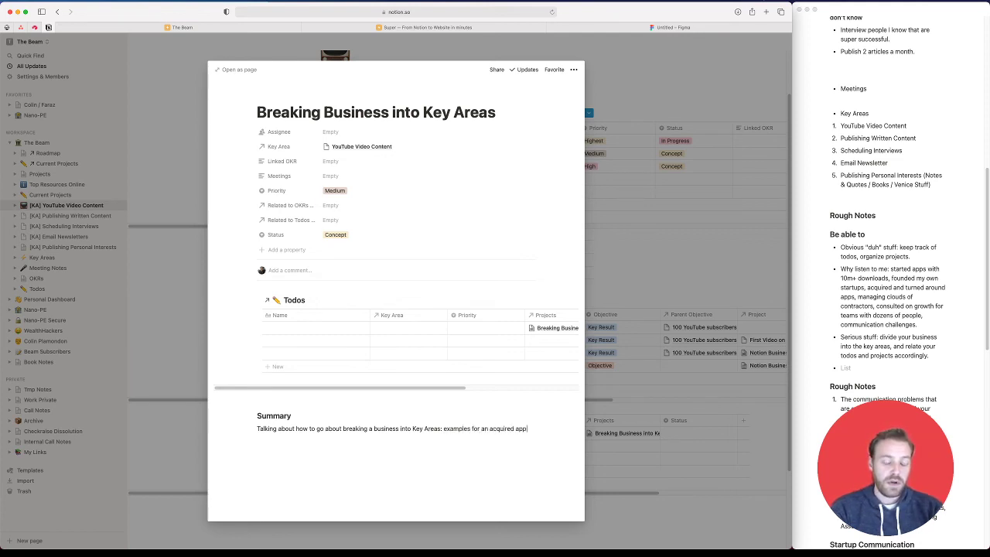
text(pp, a new Sa)
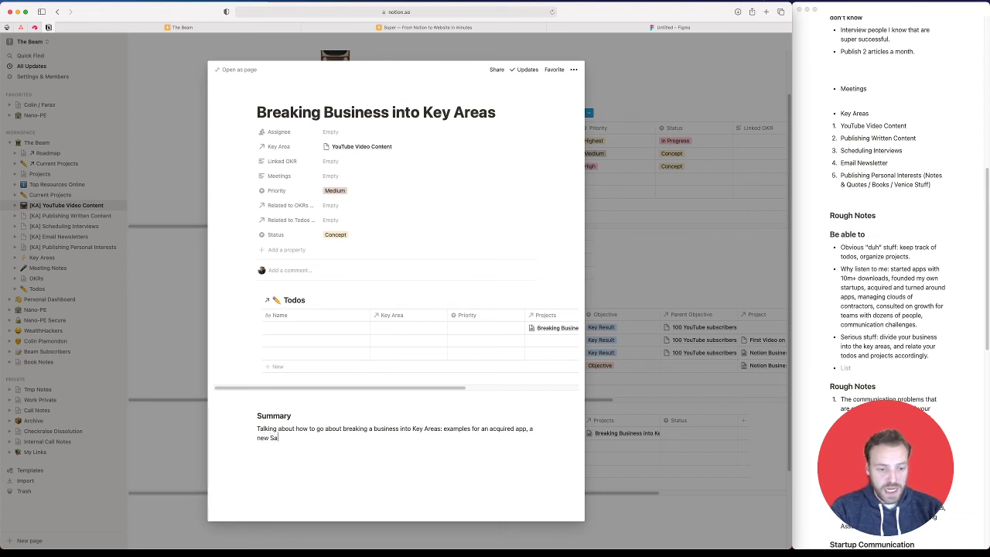
text(aS startup, a consulting startup)
key(BackSpace)
key(BackSpace)
key(BackSpace)
key(BackSpace)
key(BackSpace)
key(BackSpace)
key(BackSpace)
key(BackSpace)
key(BackSpace)
key(BackSpace)
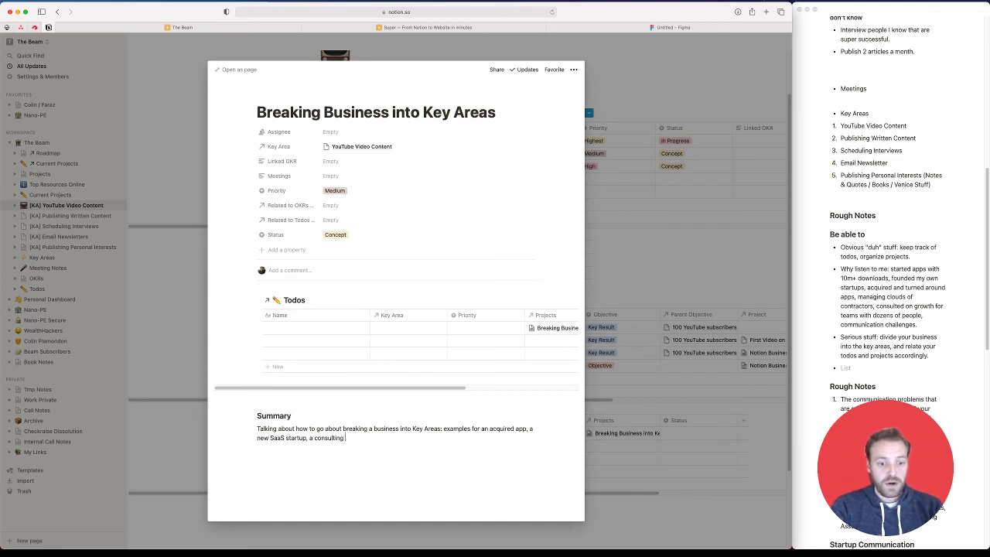
text(business, and som)
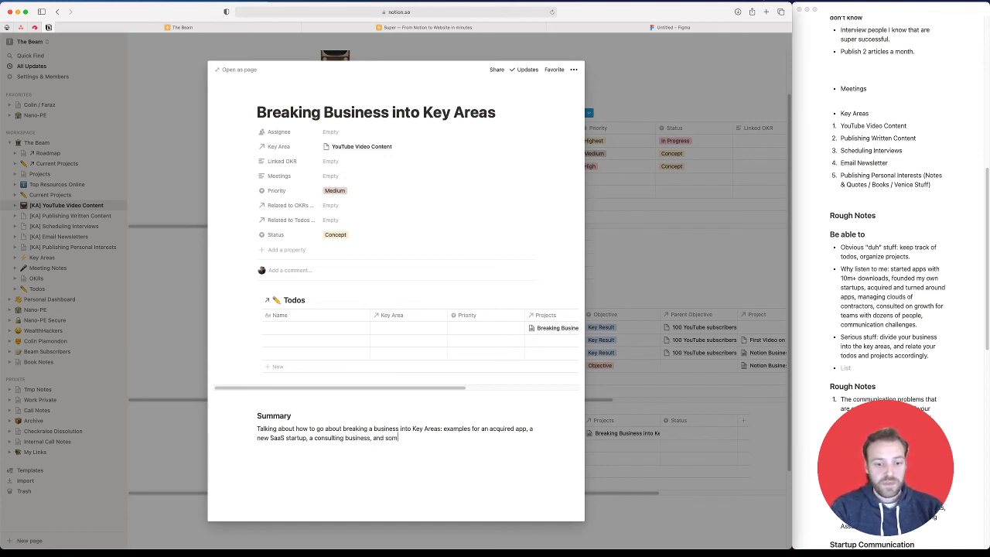
text(ething else. In each case,)
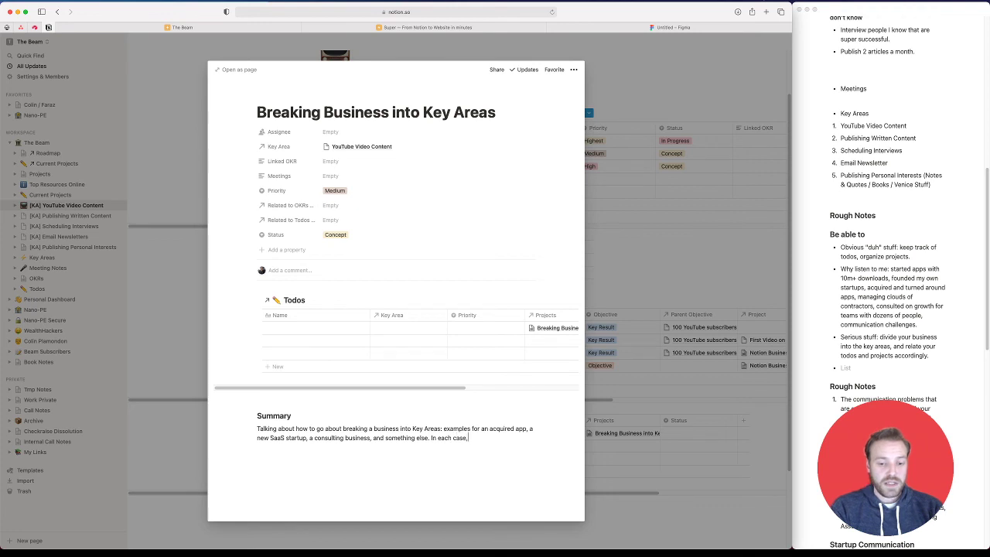
Continue the summary with "talking through how we would go about breaking up the Key Areas. What is a good one. What is a bad one."
text( talking through how w)
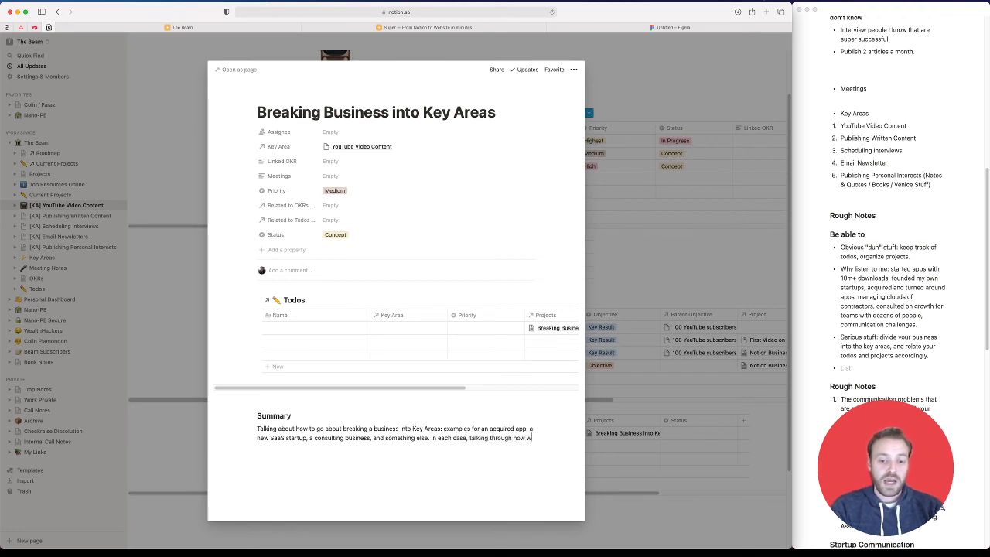
text(e would go about)
text( breaking up the Key Are)
text(as. What is a good on)
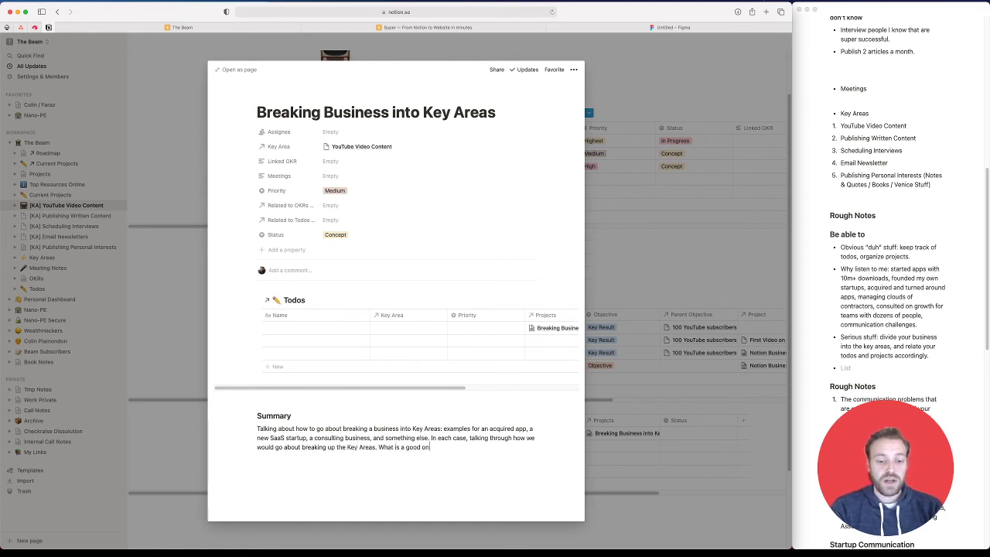
text(e. What's a ba)
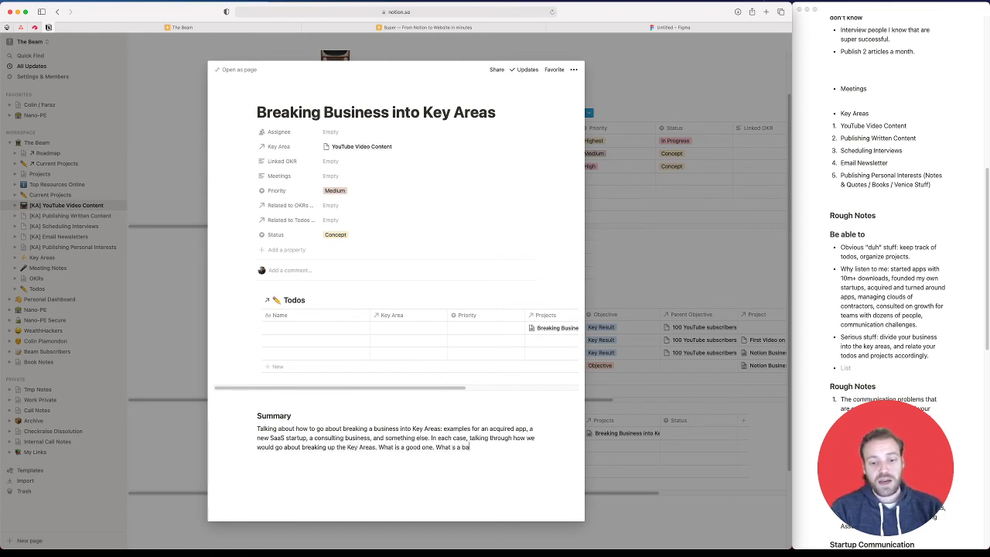
key(BackSpace)
key(BackSpace)
key(BackSpace)
key(BackSpace)
key(BackSpace)
key(BackSpace)
key(BackSpace)
text( is a bad one. Why b)
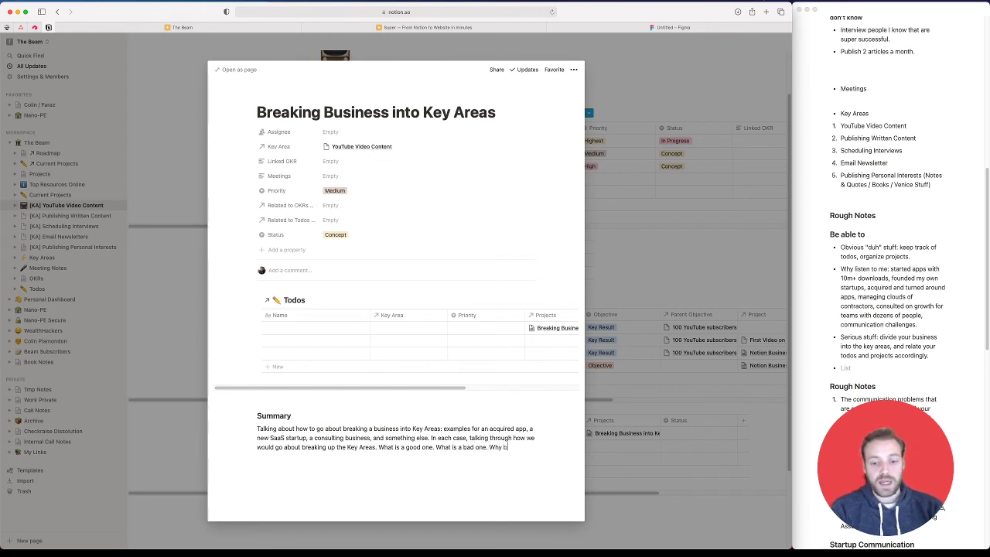
Finish the summary with "Why organizing a business like this makes it easier to think about." as a separate paragraph
key(BackSpace)
text(organizing. busin)
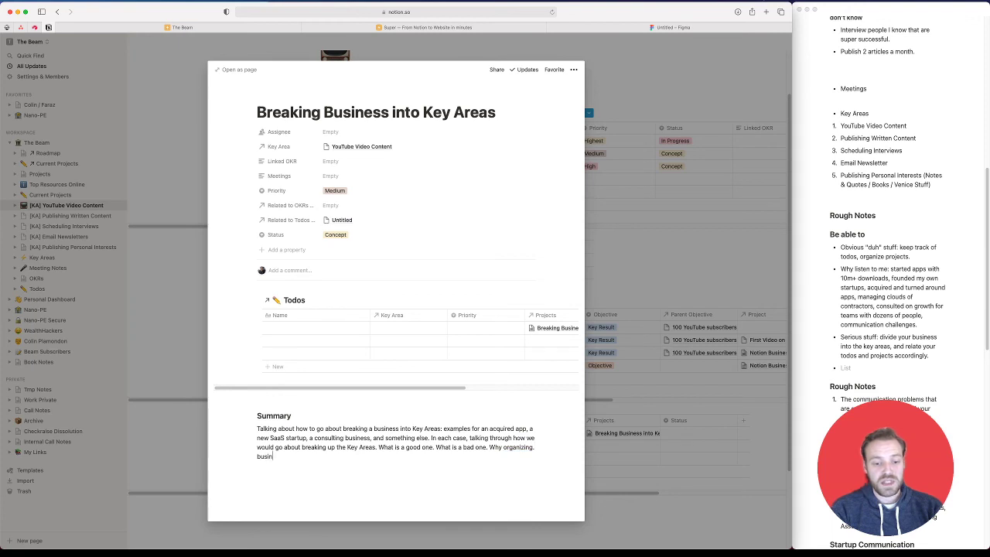
text(ess like this makes it)
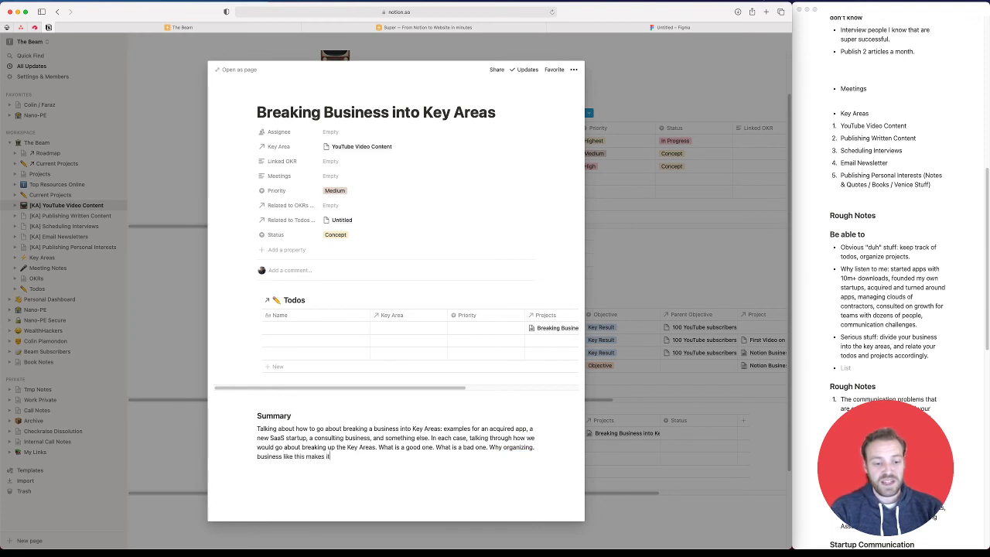
text( easier to think abou)
key(BackSpace)
key(BackSpace)
text(a)
key(BackSpace)
key(BackSpace)
text(a)
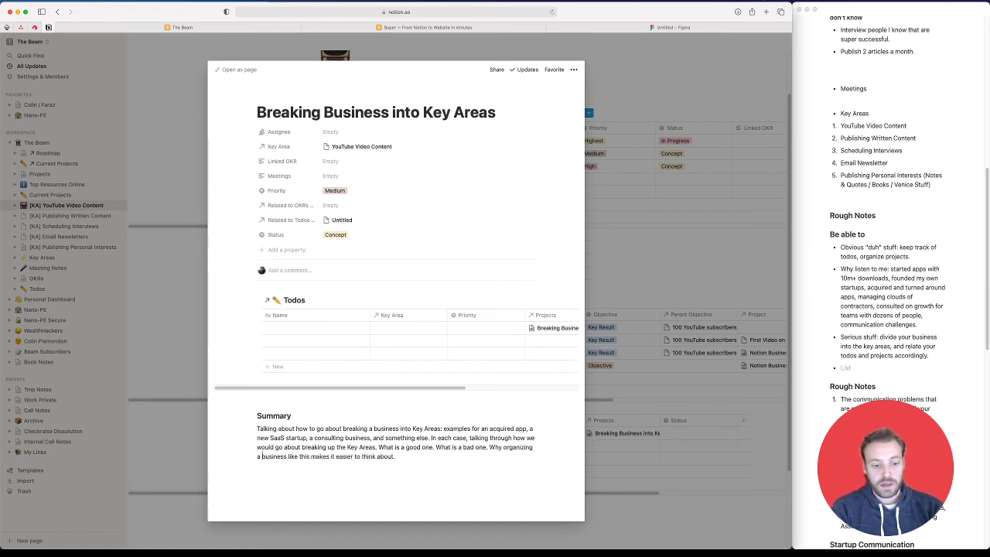
click(490, 447)
key(Return)
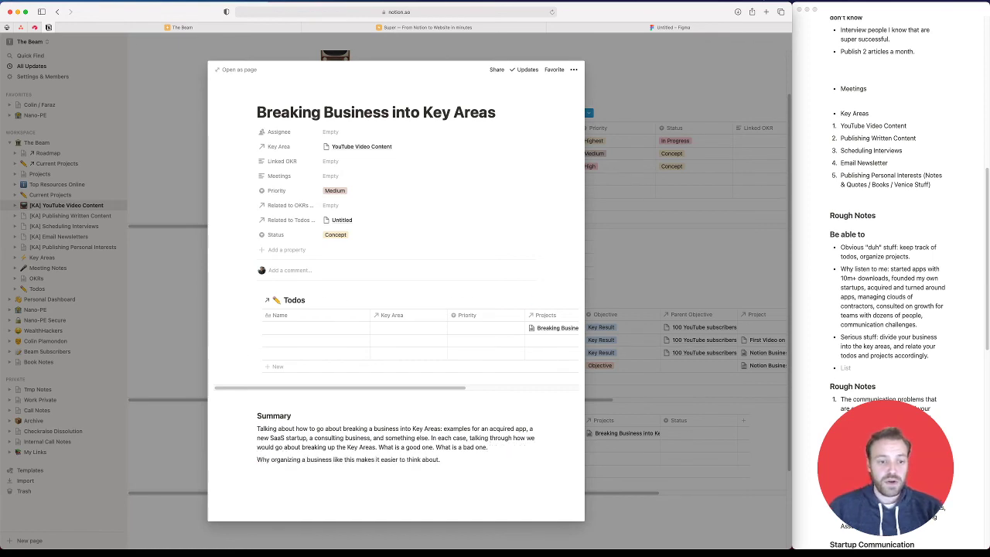
Name the first todo "Write rough script, or create a 2m audio recording, about the topic. Get feedback from friends"
click(279, 328)
text(Write rough scr)
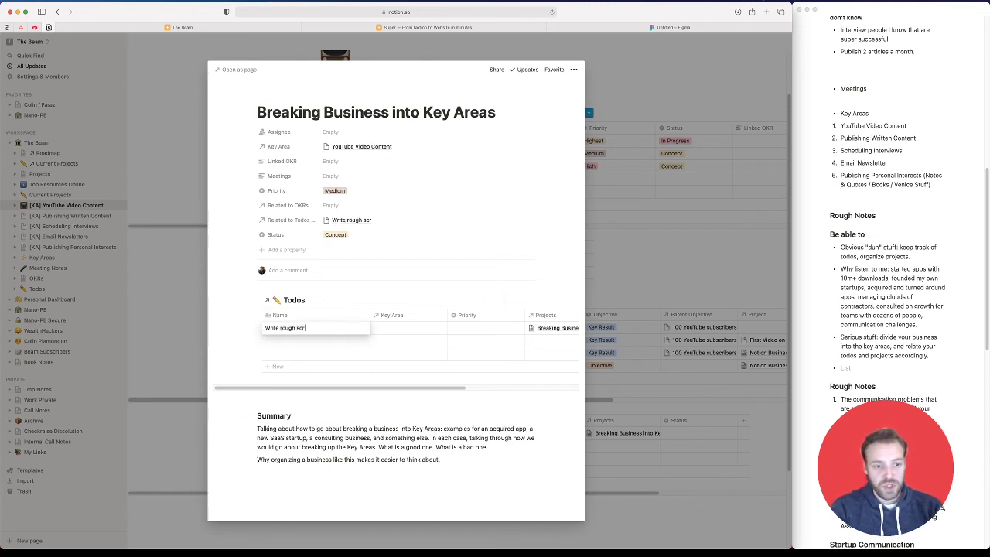
text(ipt, or a 2m )
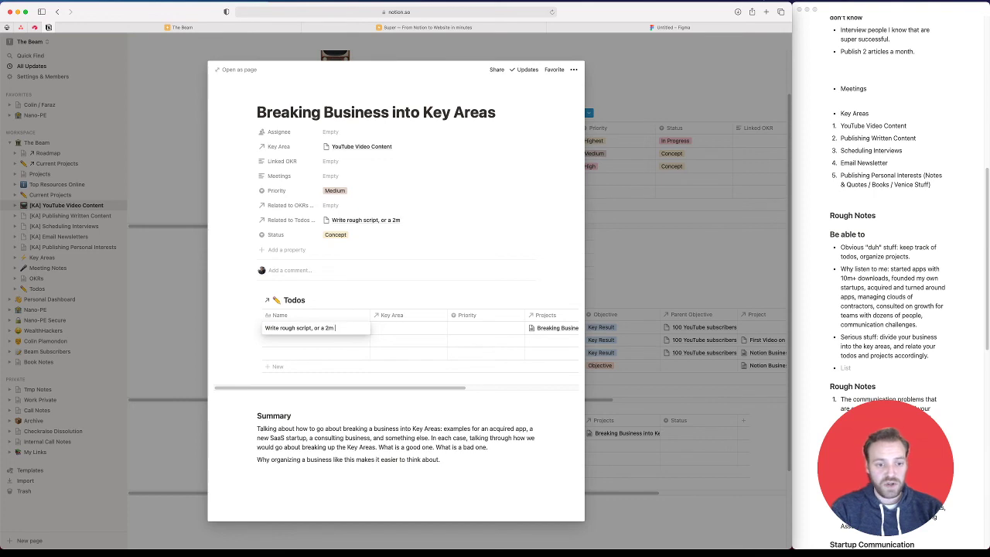
text(vide)
key(BackSpace)
key(BackSpace)
key(BackSpace)
key(BackSpace)
key(BackSpace)
key(BackSpace)
key(BackSpace)
key(BackSpace)
key(BackSpace)
text(create a 2m audio recording)
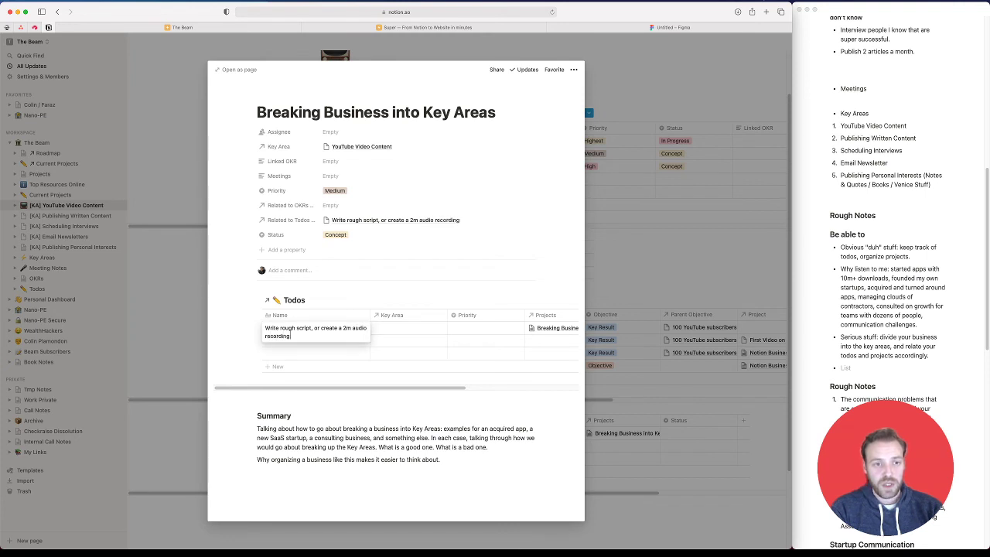
text(, about the topic. Get feedback from friends)
key(Return)
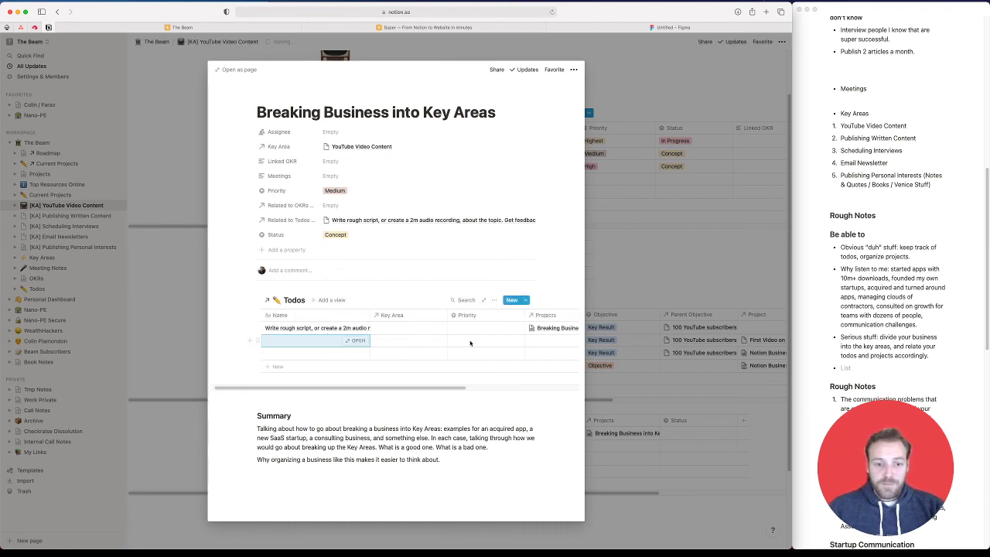
Filter the project page's Todos table to rows where Projects contains "Breaking Business into Key Areas", and close the page
click(495, 300)
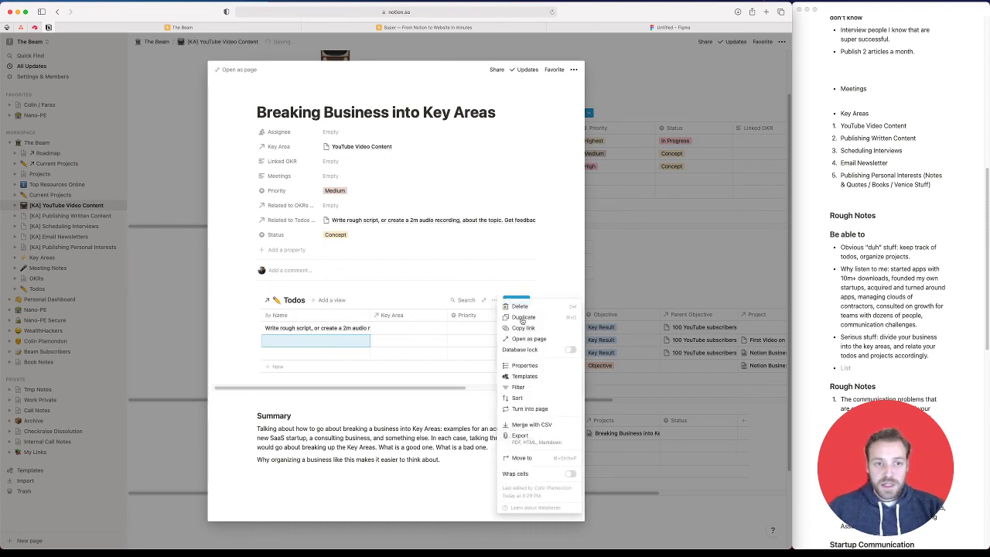
click(517, 389)
click(362, 373)
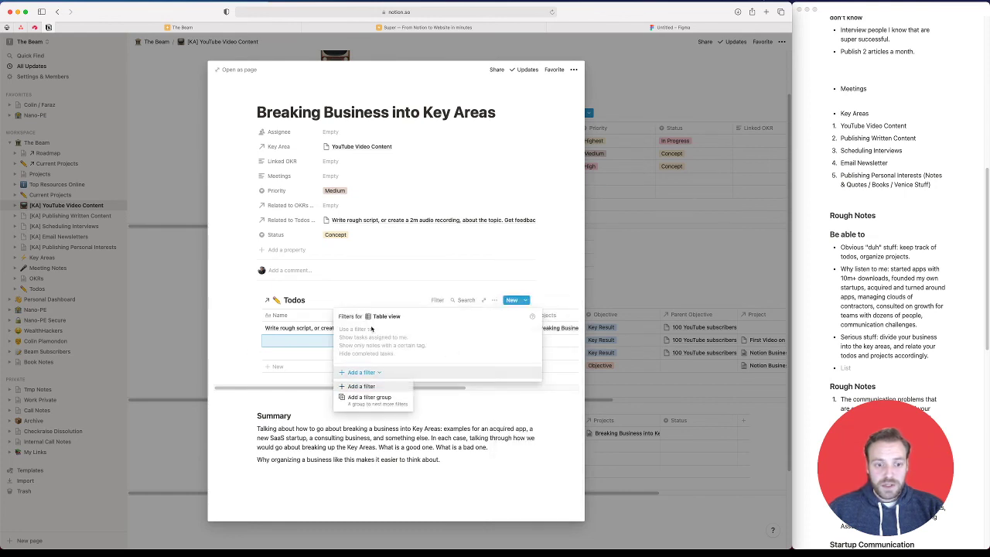
click(365, 391)
click(382, 334)
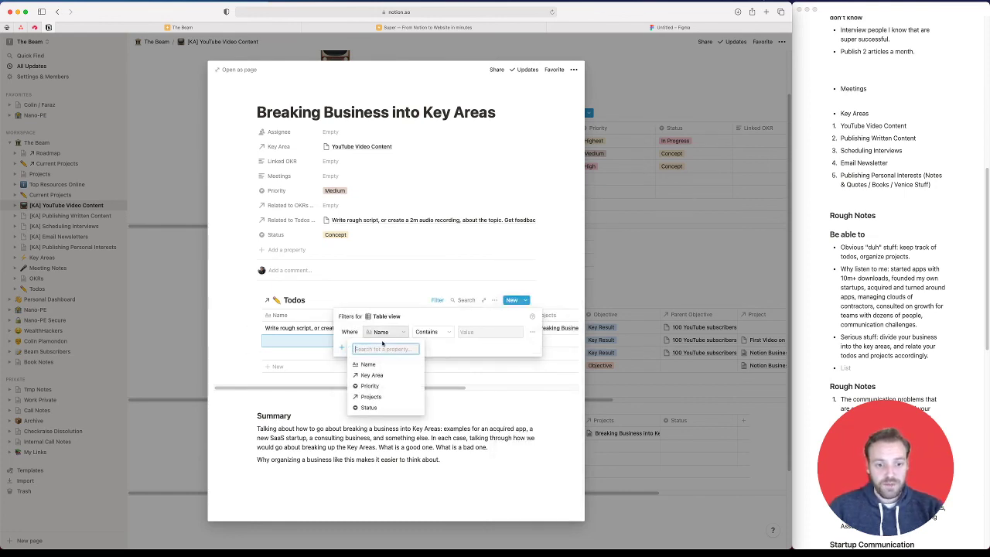
click(372, 396)
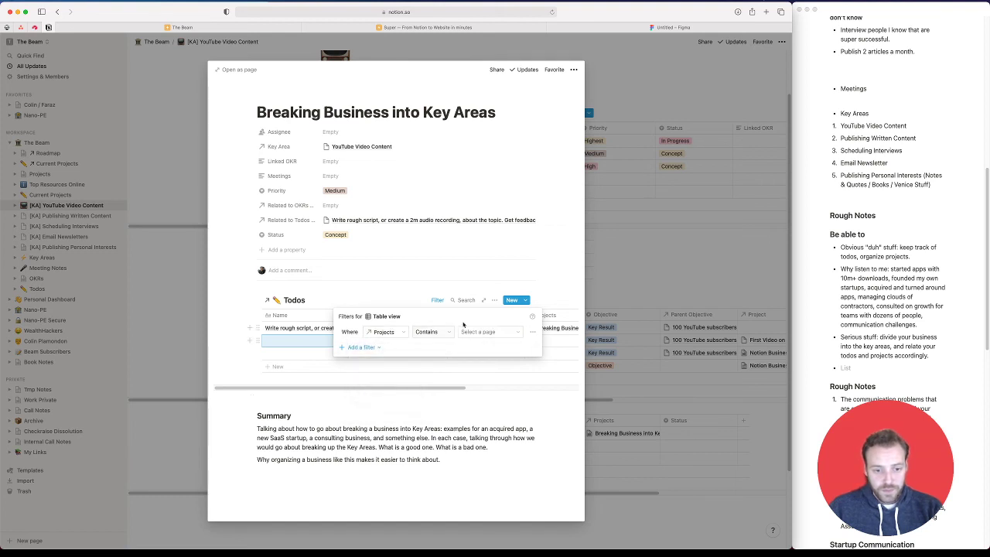
click(485, 334)
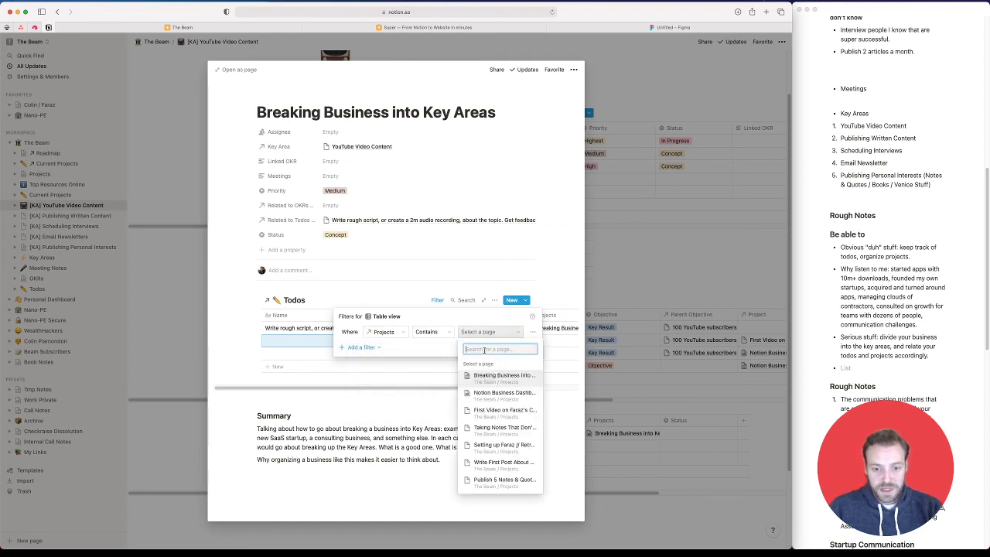
click(495, 377)
key(Escape)
key(Escape)
key(Escape)
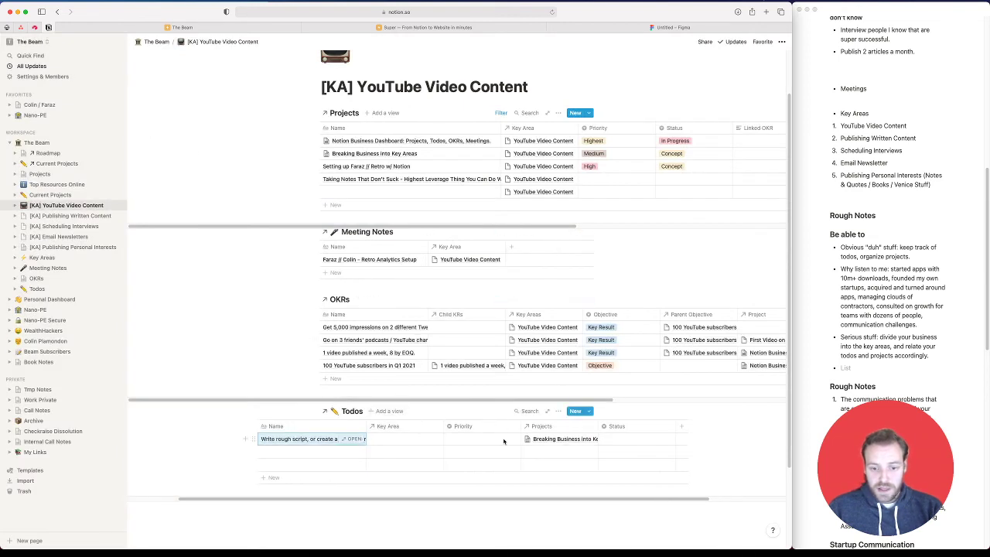
Assign the rough script todo to the YouTube Video Content key area and filter this page's Todos table to that key area
click(463, 446)
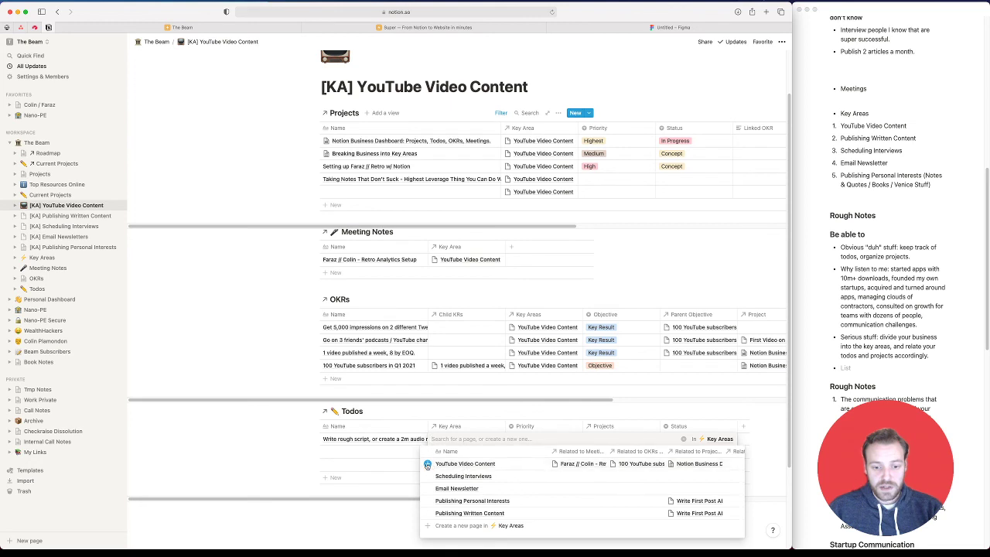
click(437, 463)
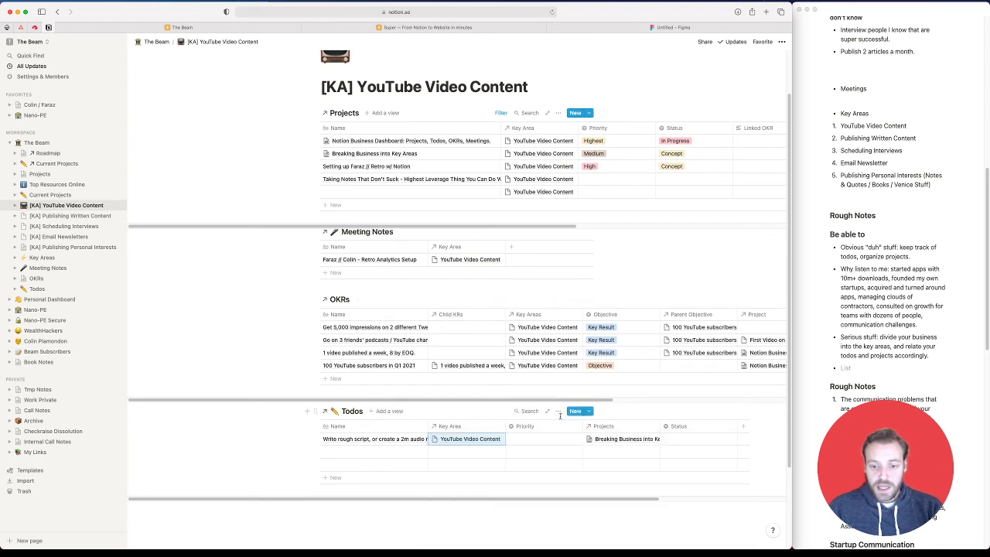
click(590, 294)
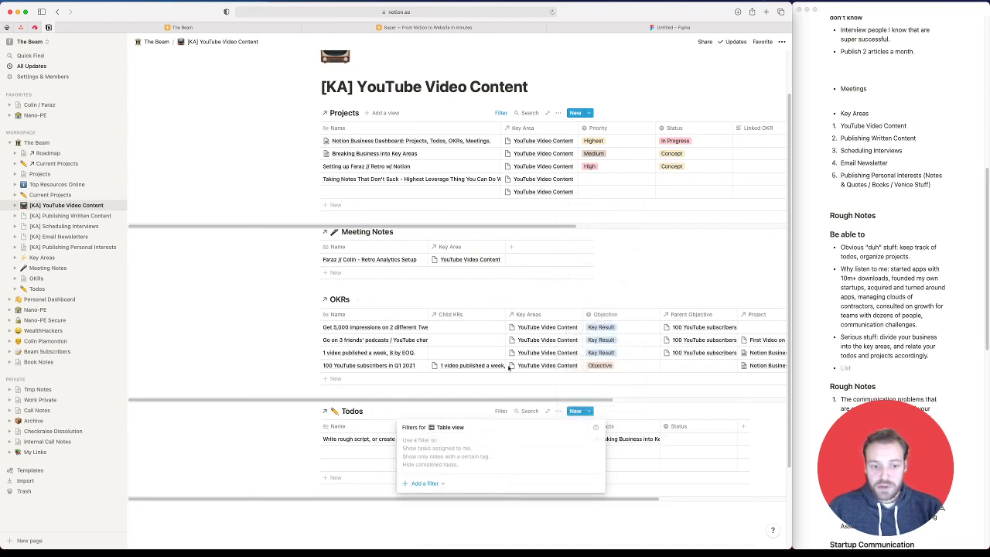
click(424, 484)
click(430, 497)
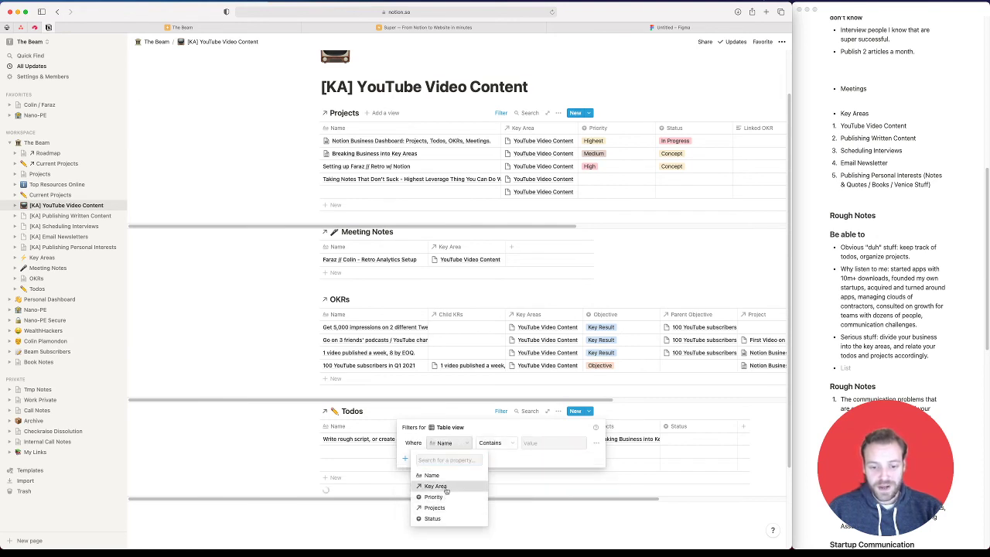
click(441, 486)
click(551, 442)
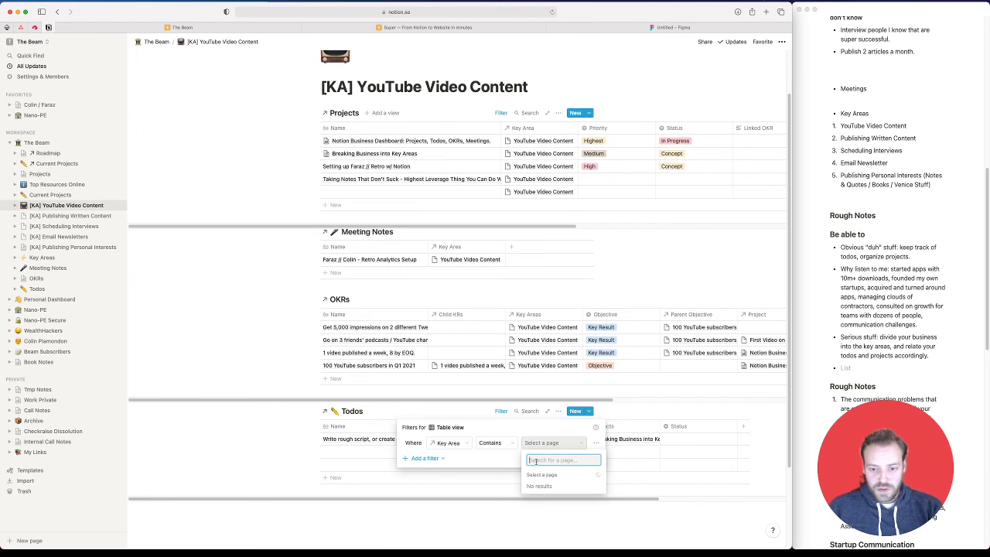
text(YouTube)
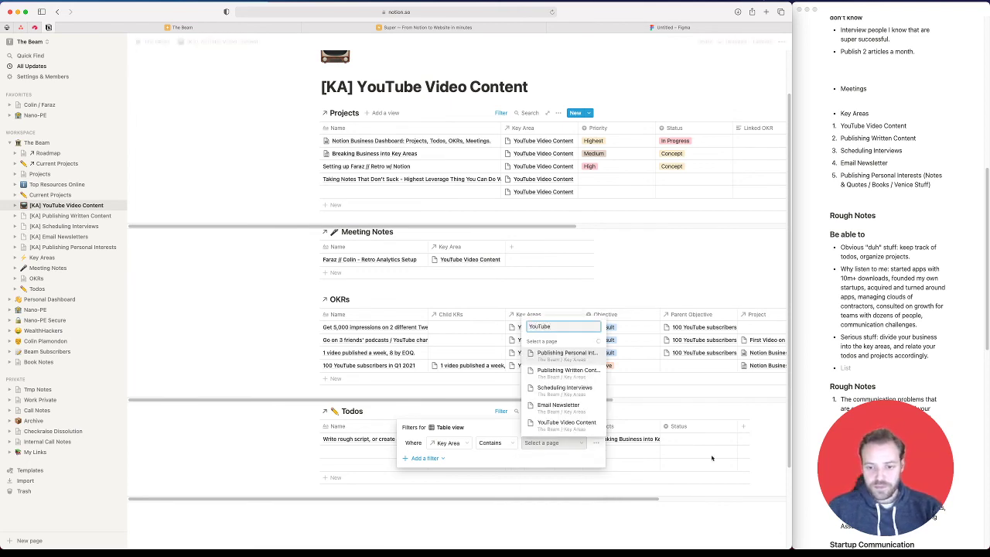
click(579, 422)
click(620, 510)
click(598, 497)
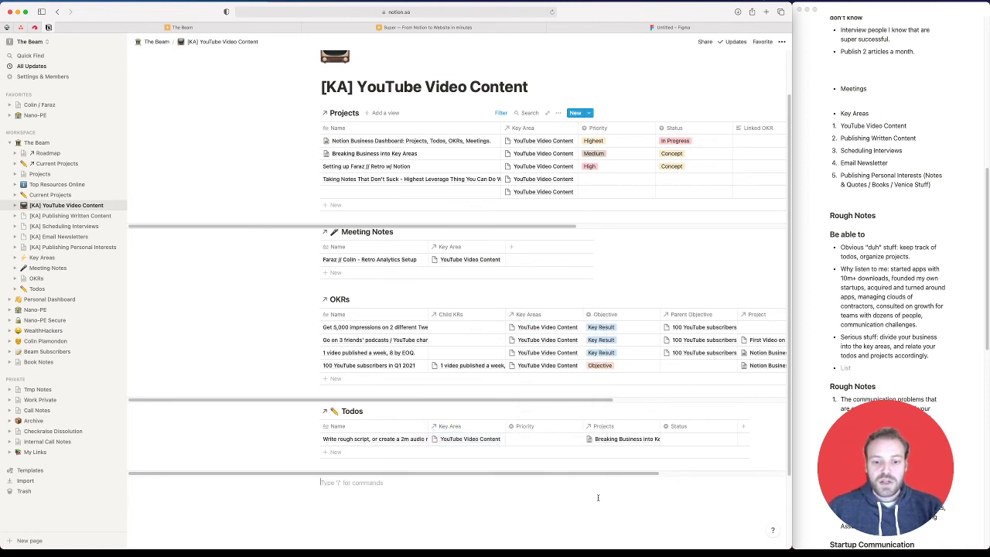
Set the OKRs page icon to a chart emoji
scroll(598, 497, up, 3)
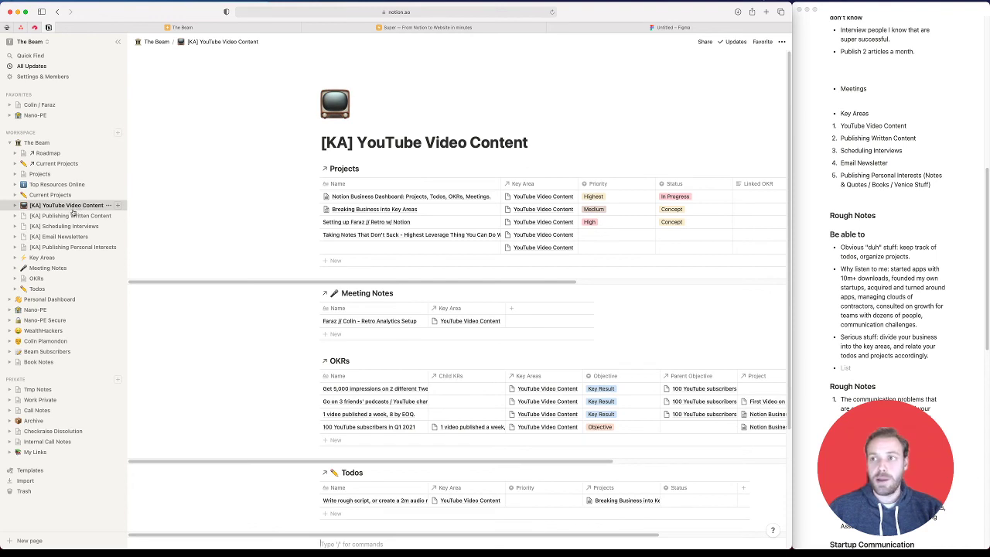
scroll(437, 160, down, 3)
scroll(437, 160, up, 3)
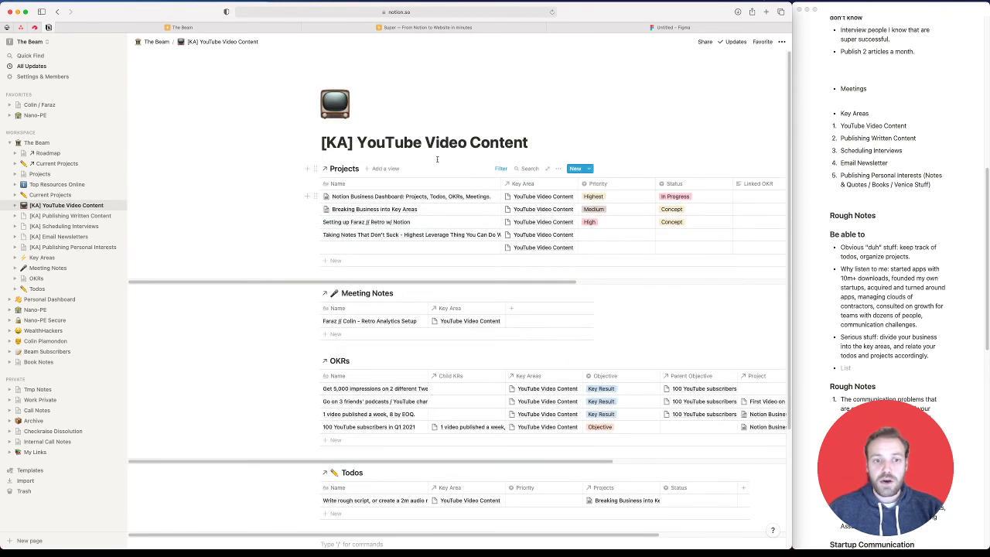
click(24, 278)
text(chart)
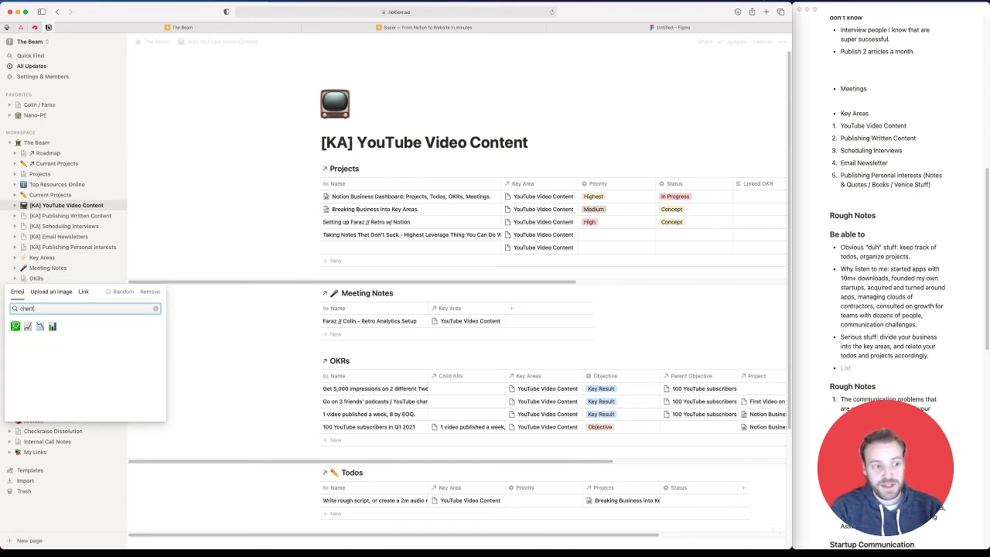
click(17, 325)
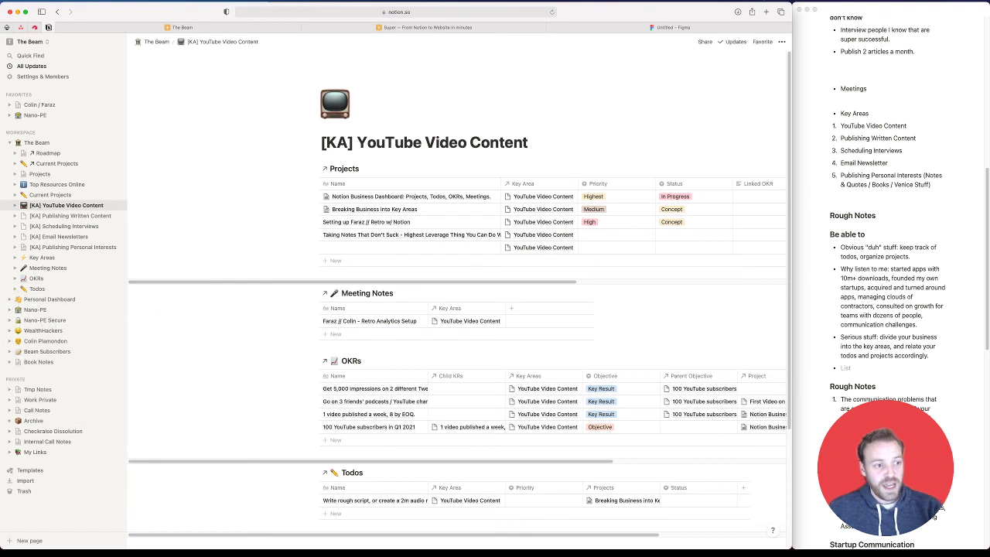
Rename the "Related to OKRs" column in the Key Areas database as "OKRs"
click(74, 258)
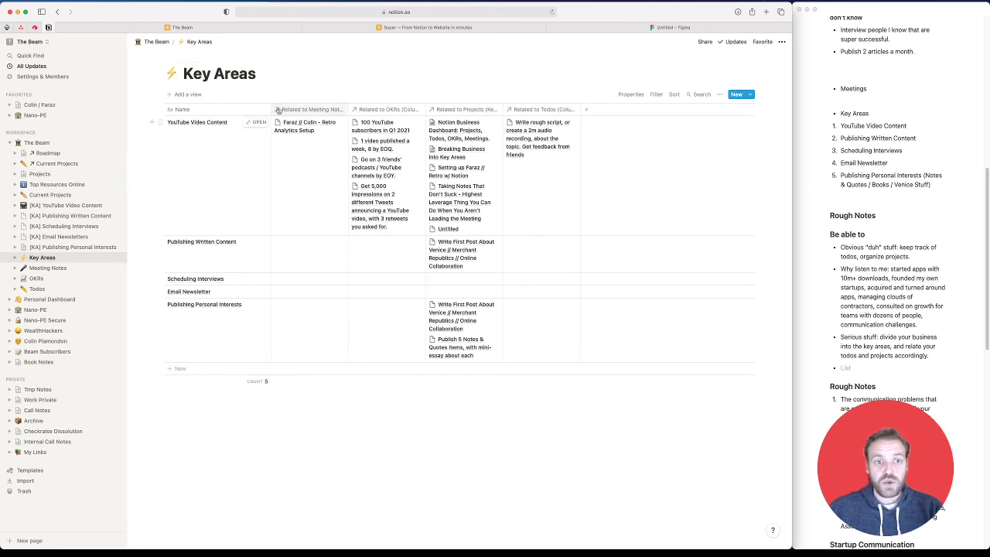
click(363, 109)
text(OKRs)
key(Return)
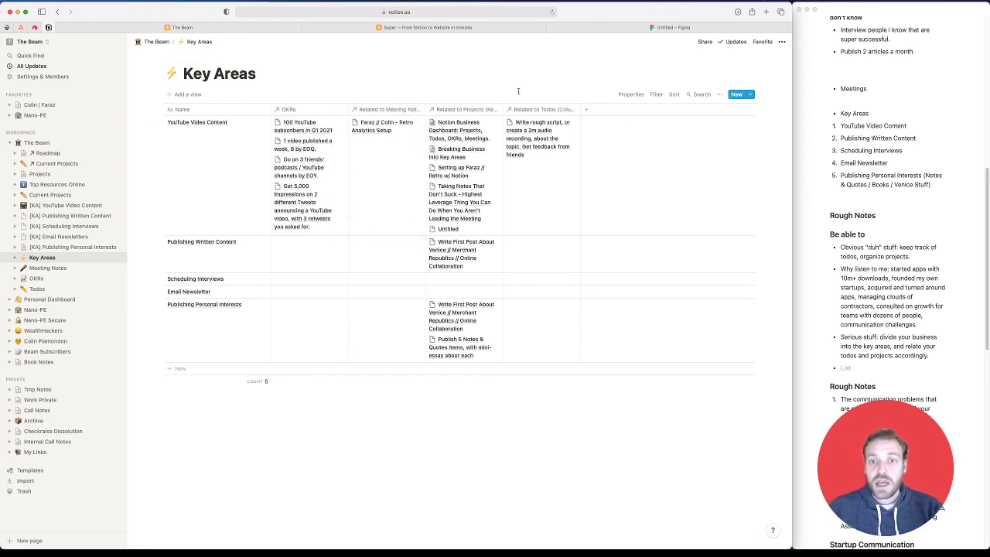
click(37, 268)
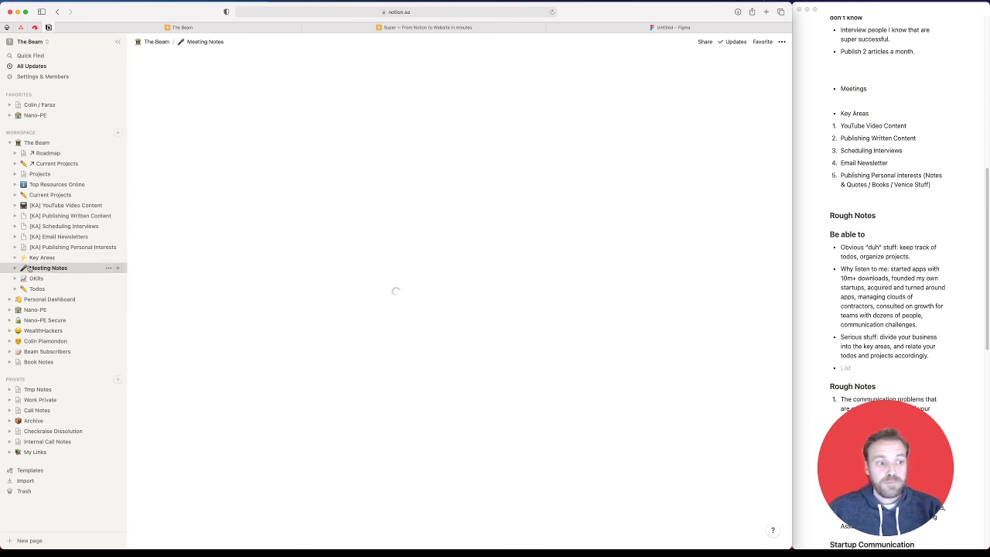
click(42, 258)
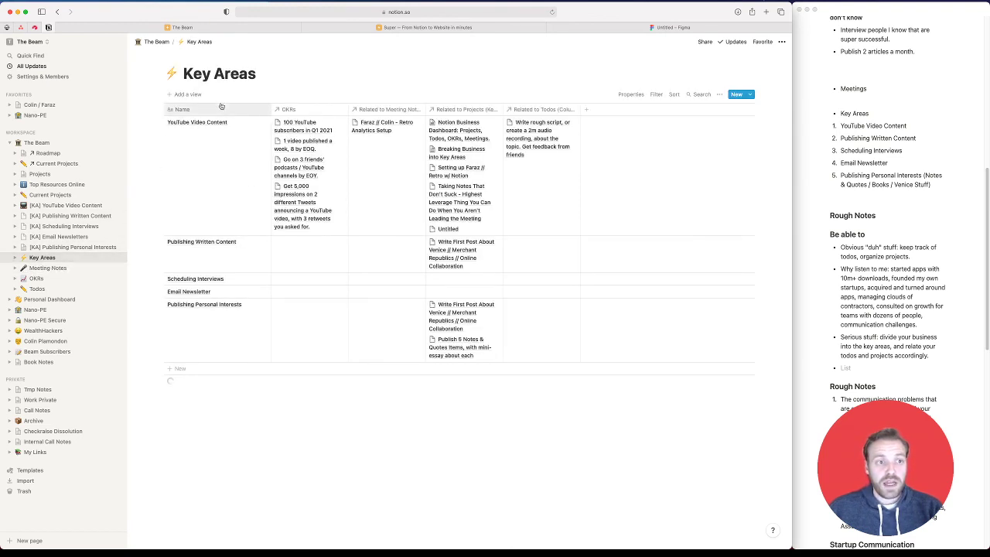
click(53, 269)
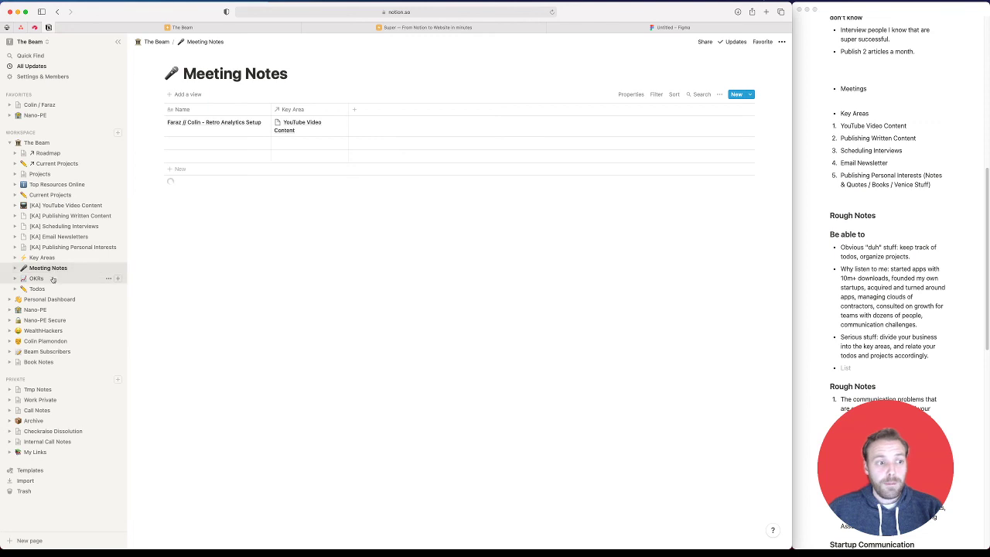
Add a text column named "Current Value" to the OKRs database and enter 1 for the 100 YouTube subscribers objective
click(52, 279)
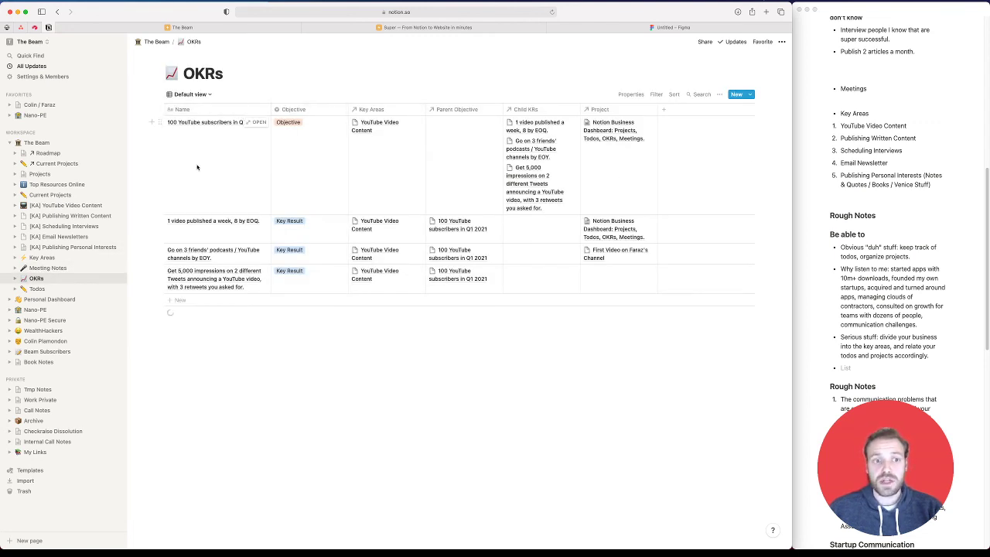
click(675, 113)
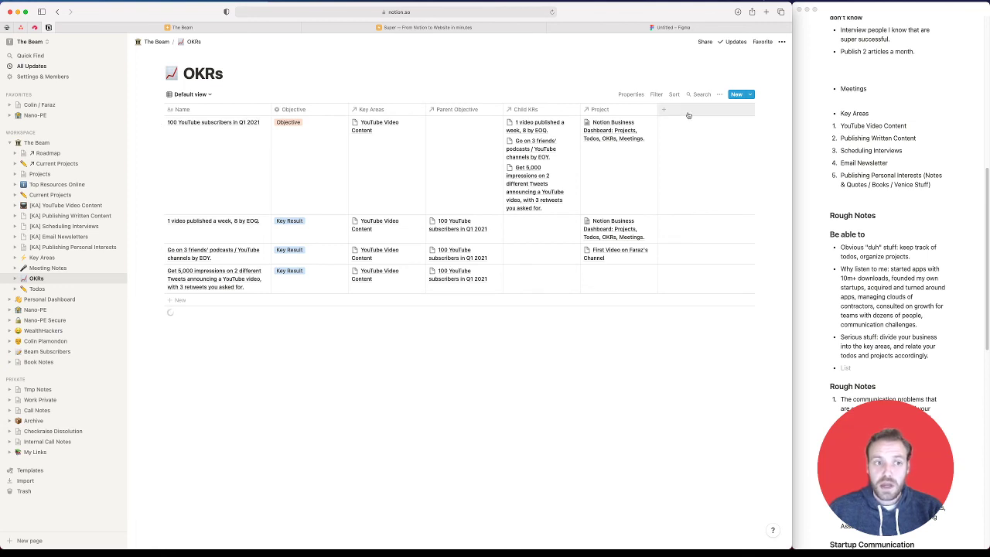
text(Current Value)
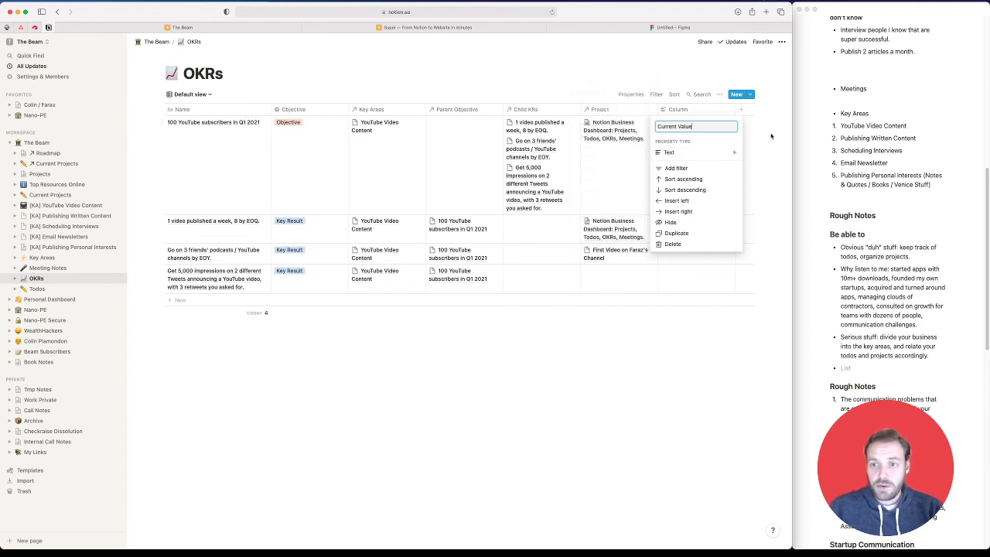
key(Escape)
click(697, 141)
text(1)
key(Return)
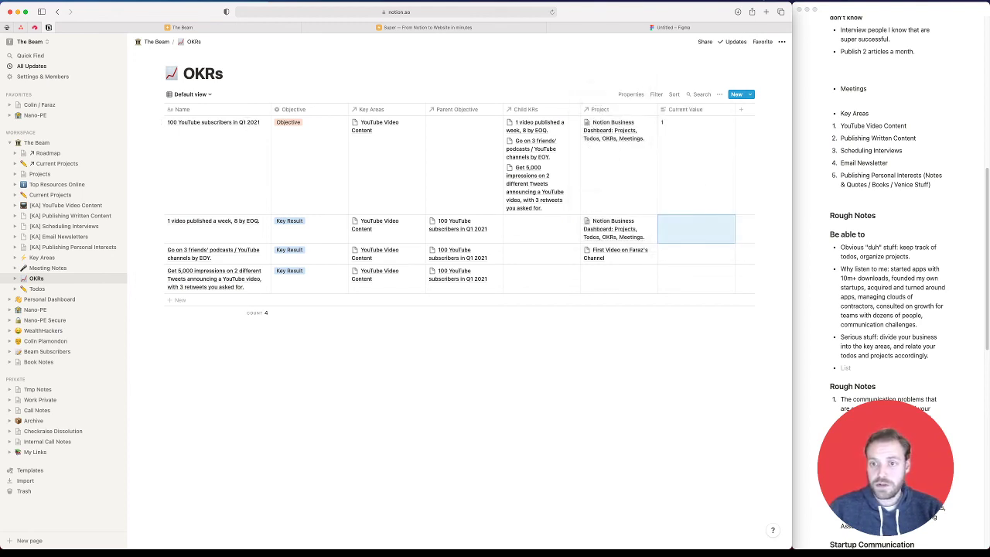
Set Current Value to 0 for the weekly video key result and the friends' podcasts key result
click(703, 146)
click(697, 292)
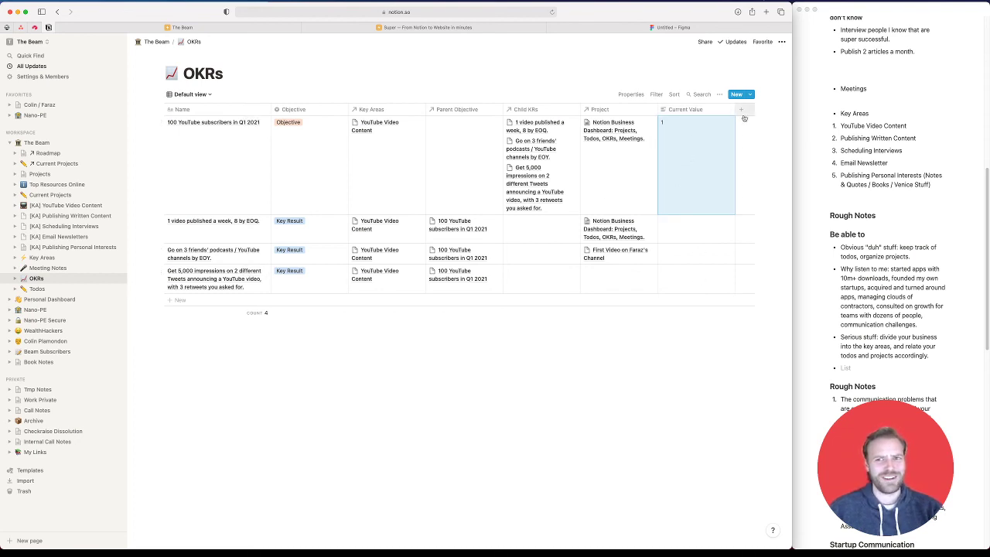
click(676, 214)
click(695, 230)
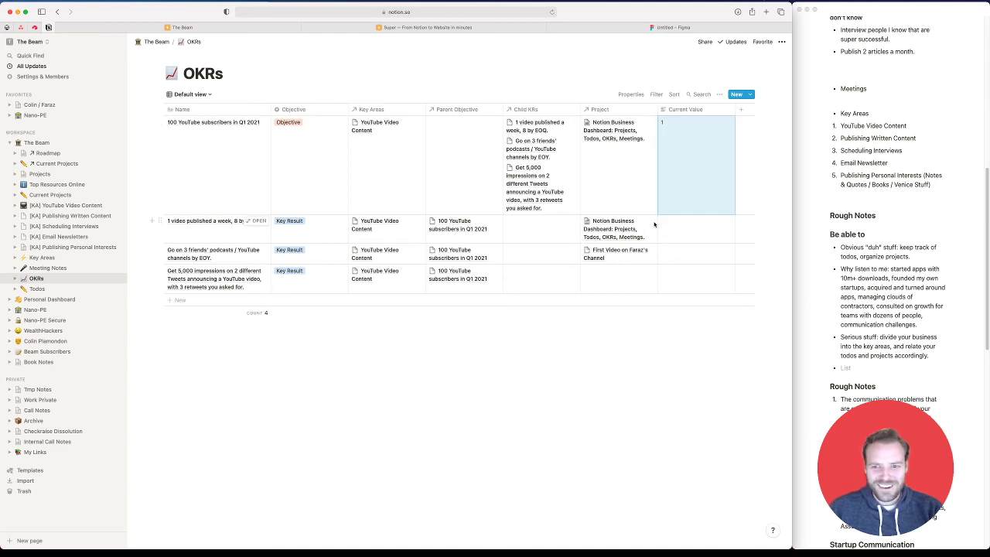
click(697, 232)
text(0)
key(Return)
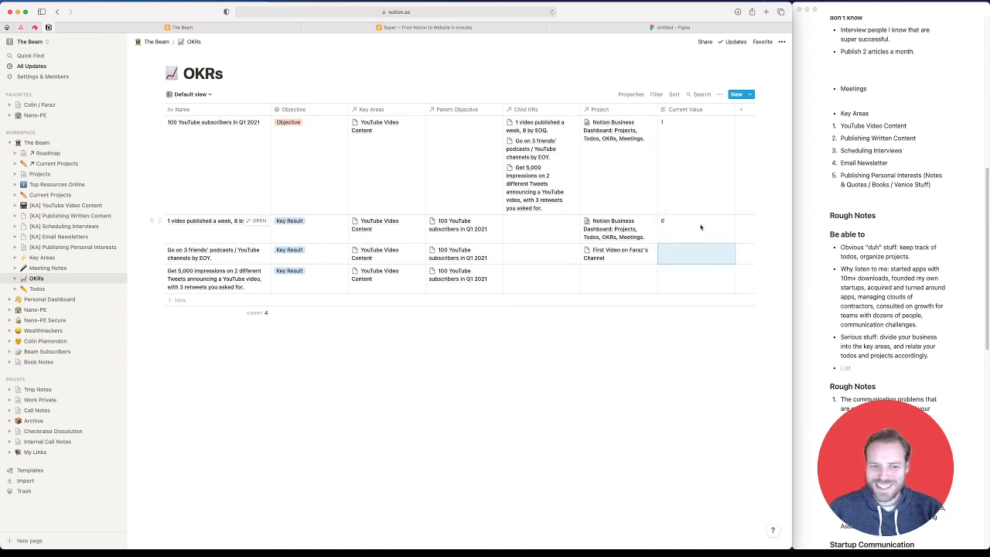
click(214, 251)
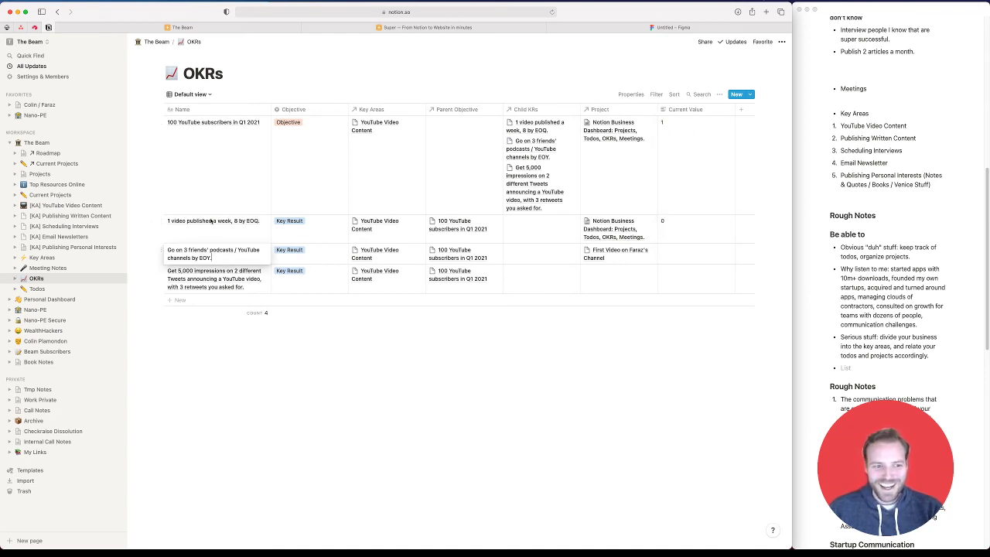
click(686, 259)
key(Return)
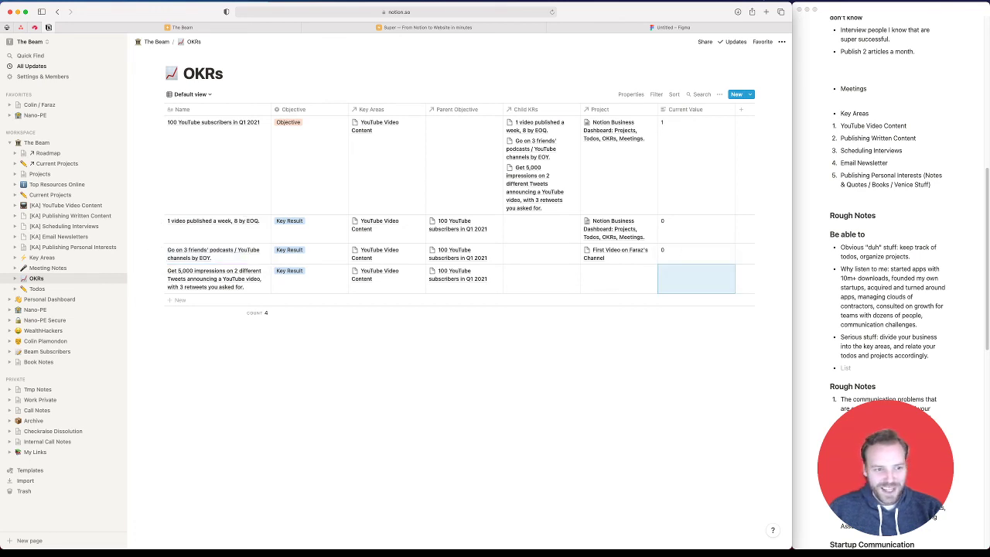
Enter "0 / 0" as the current value of the 5,000 impressions key result and delete the extra blank row
text(0)
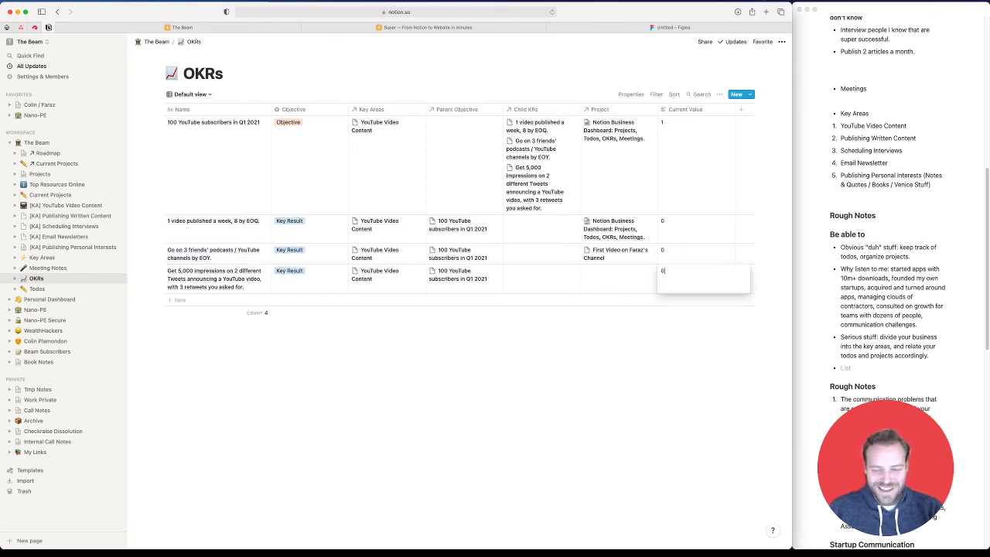
text( / 0)
key(Return)
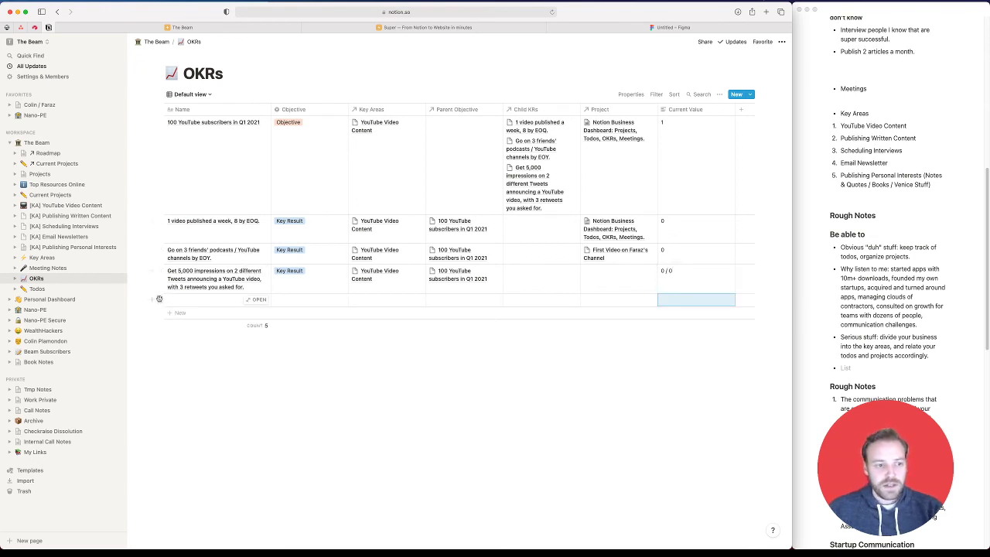
click(159, 299)
click(84, 272)
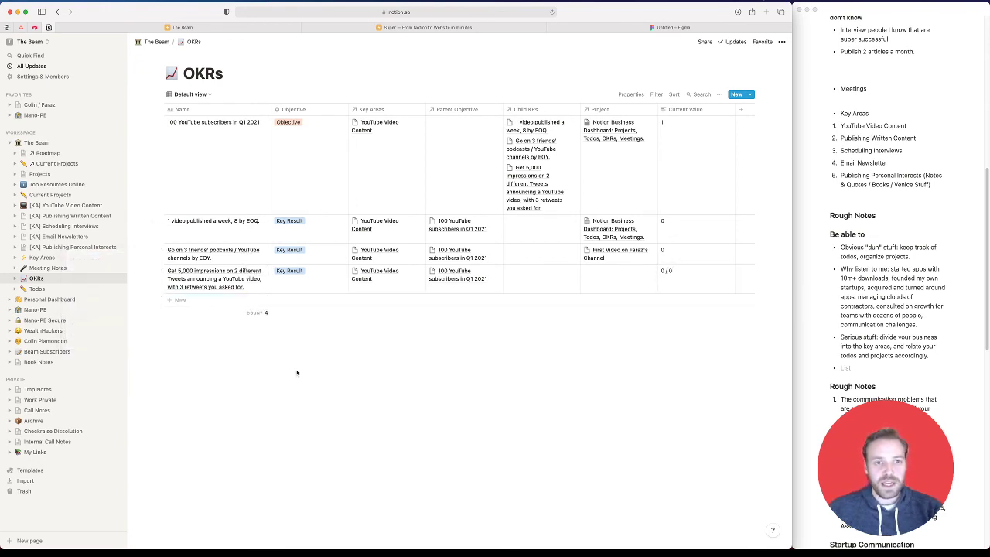
Insert a date column named "Due Date" between the Objective and Key Areas columns of the OKRs database
click(377, 112)
click(367, 201)
click(375, 111)
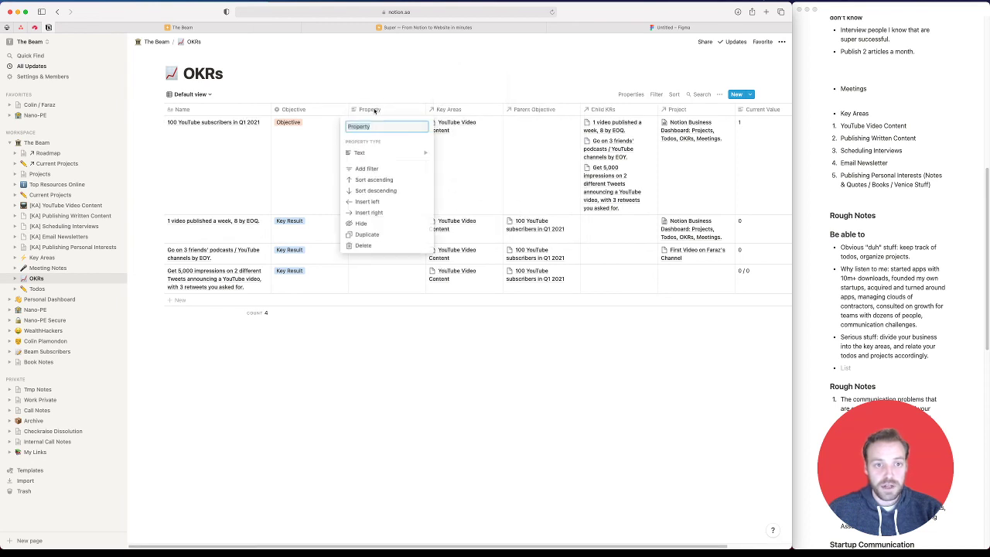
text(Due Date)
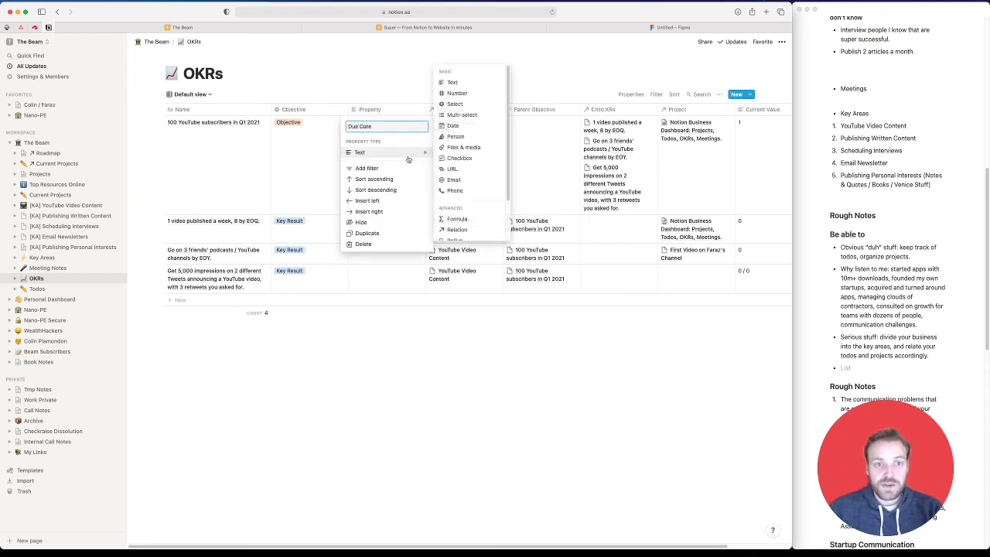
mouse_move(418, 152)
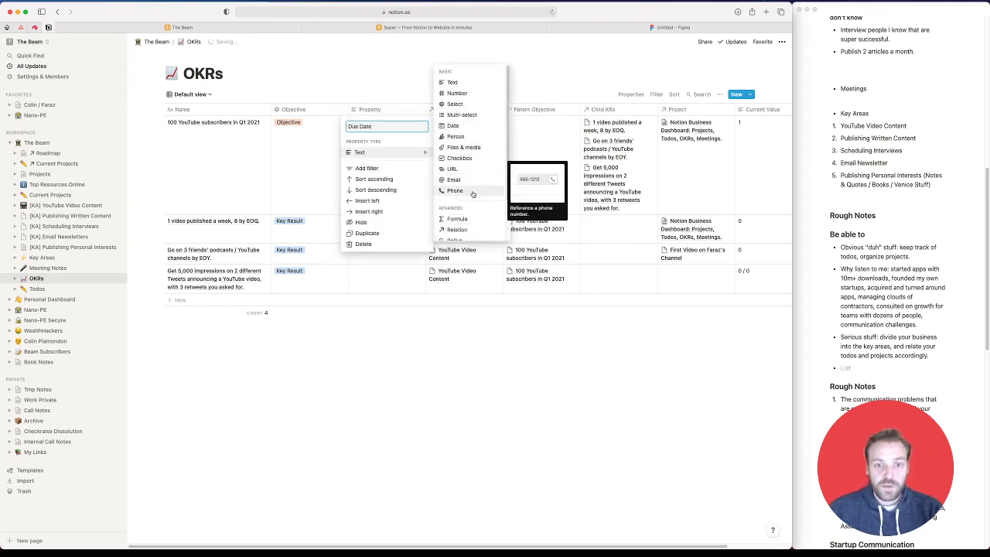
click(473, 127)
Set the Due Date of the YouTube subscribers objective and its three key results to Mar 31, 2021
click(401, 161)
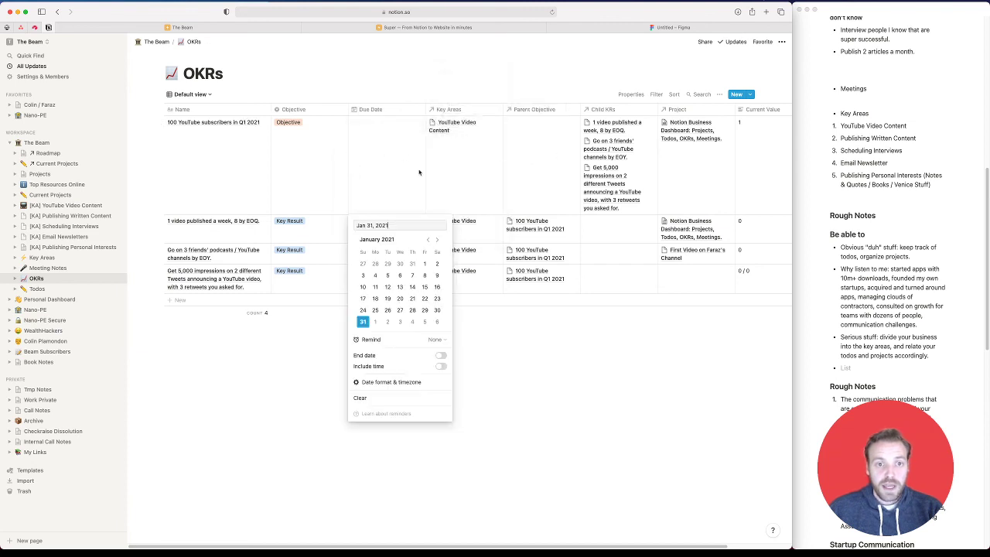
click(441, 242)
click(438, 241)
click(400, 310)
key(Escape)
key(ctrl+c)
drag(387, 225, 386, 282)
key(ctrl+v)
key(Escape)
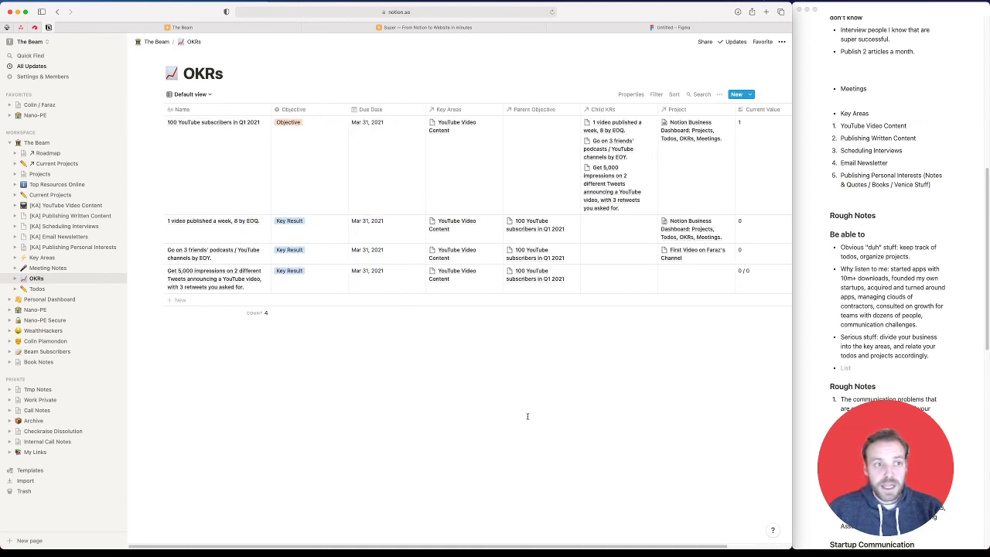
View the Todos database, and look over the projects, meeting notes, OKRs and todos on the [KA] YouTube Video Content page
click(39, 289)
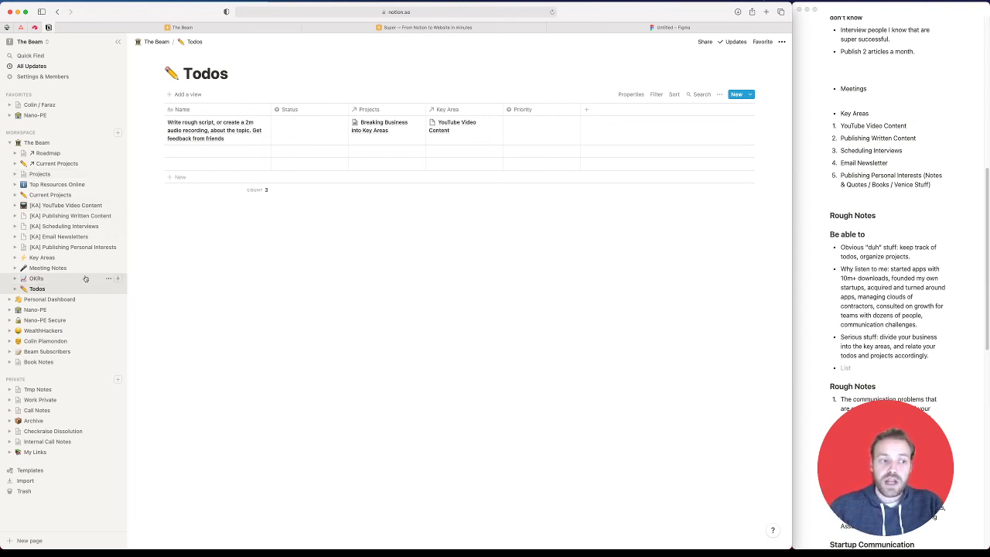
click(81, 205)
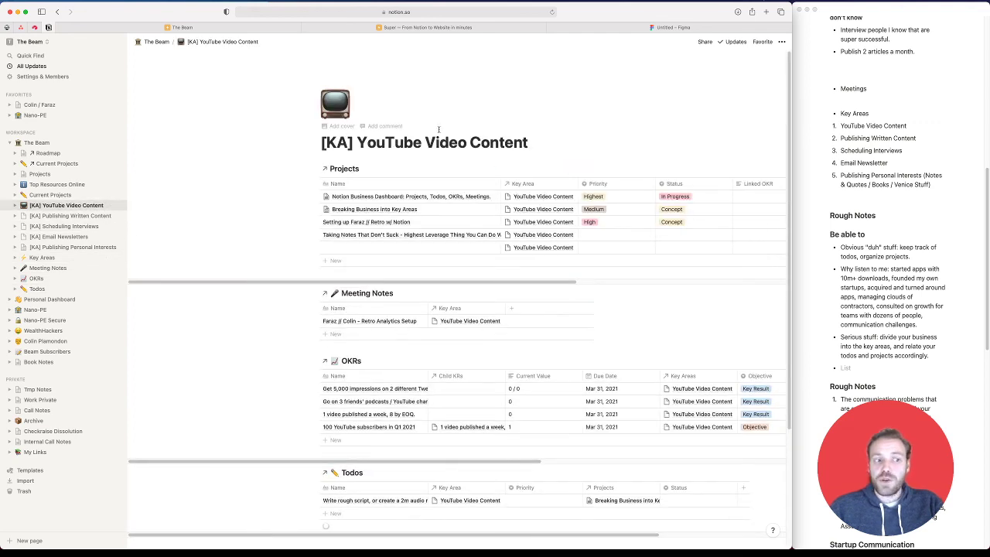
triple_click(396, 142)
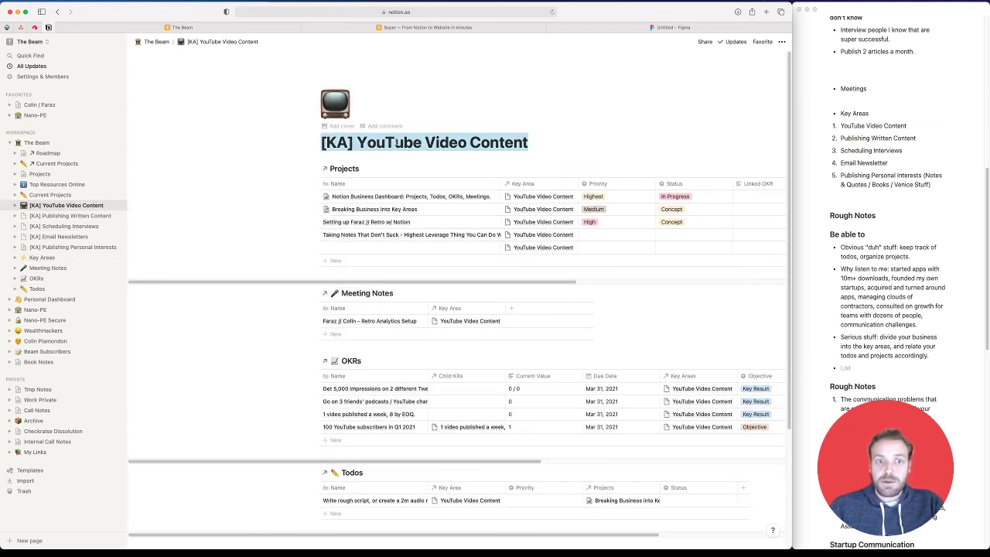
click(396, 143)
scroll(415, 222, down, 2)
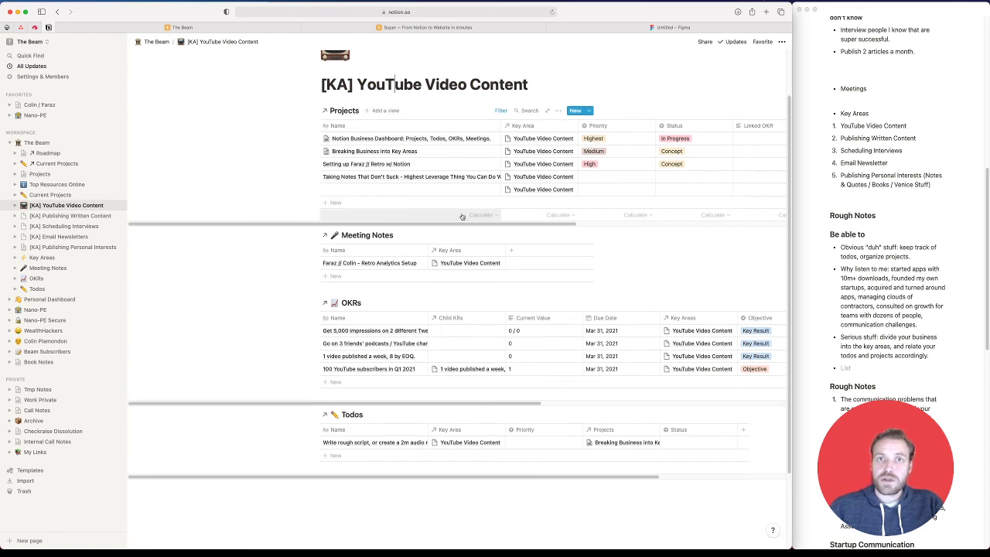